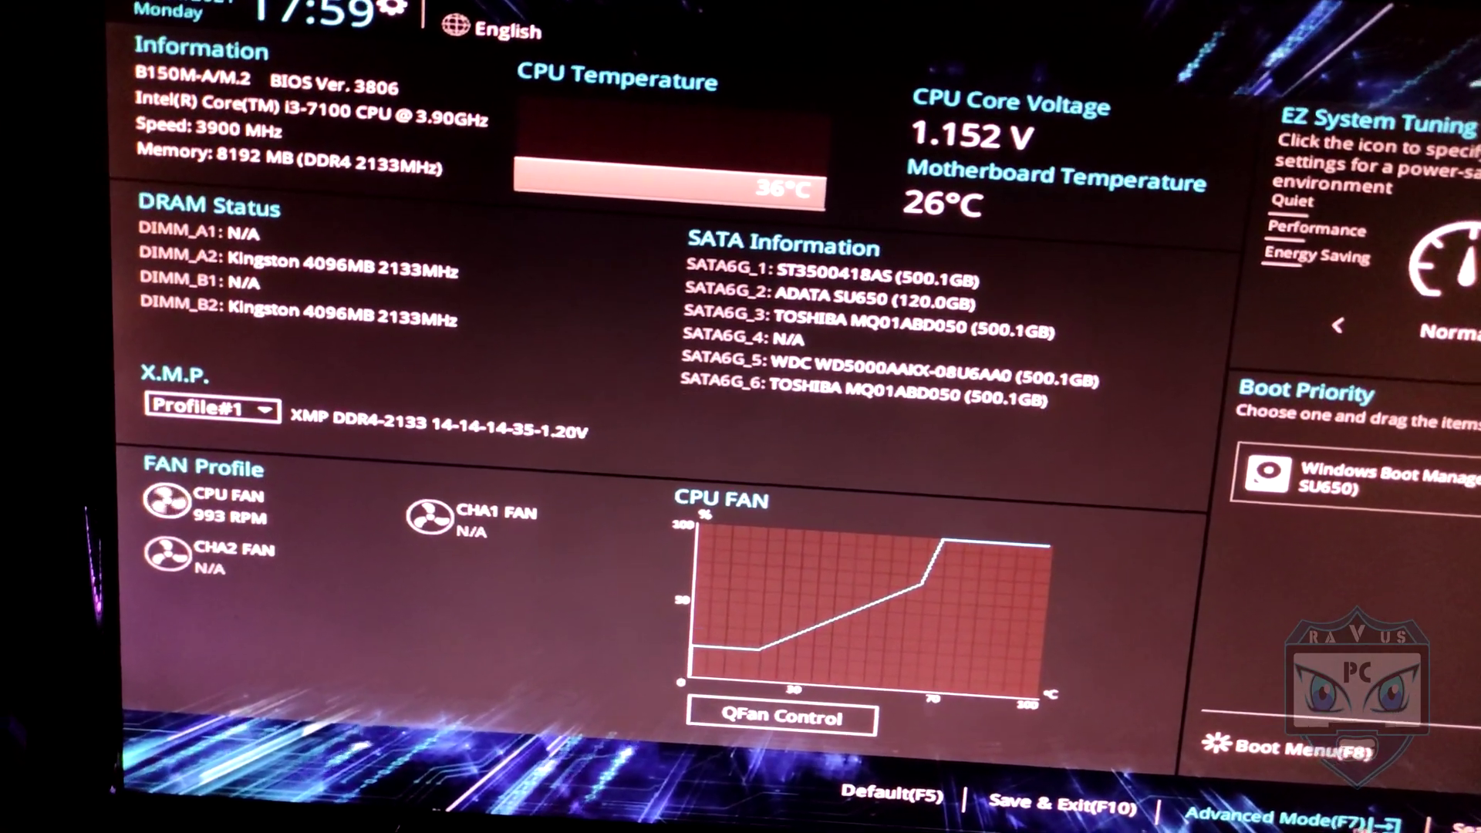
# Step: Switch the BIOS to Advanced Mode, look through the CPU Configuration settings, and leave the system date and time dialog without saving
pyautogui.click(1311, 812)
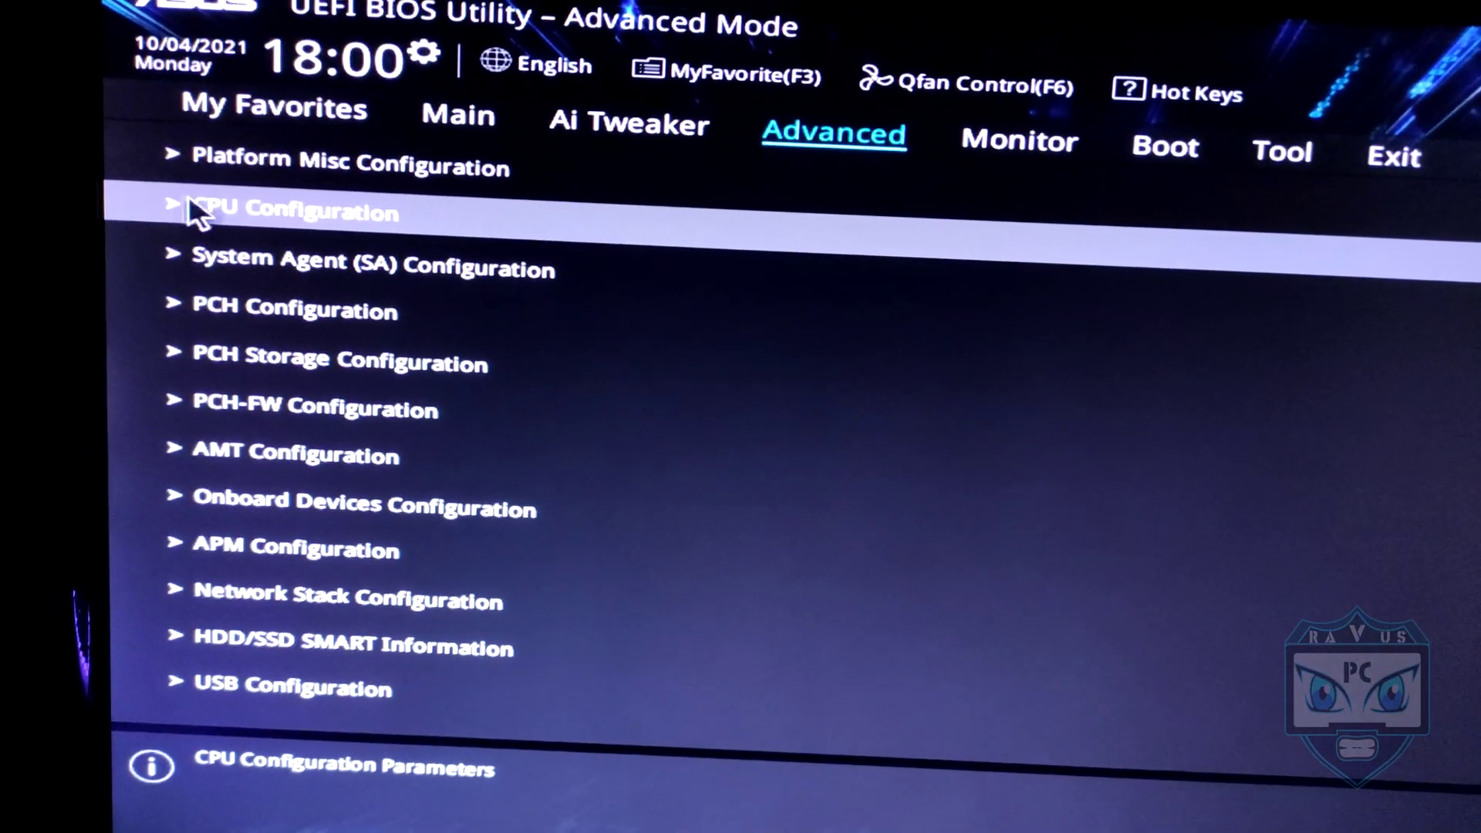
pyautogui.click(189, 212)
pyautogui.scroll(-5, 378, 293)
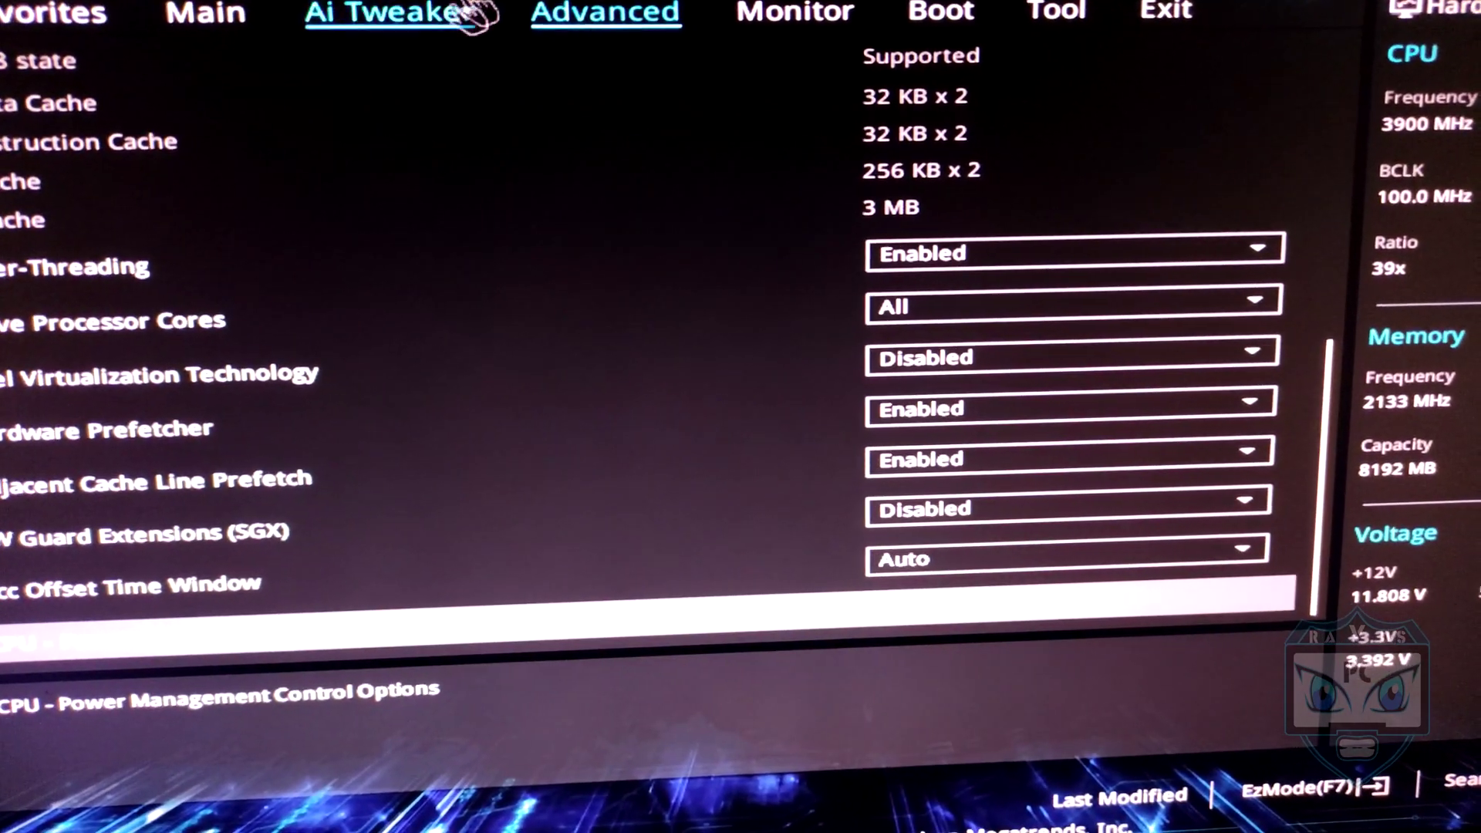
pyautogui.click(28, 4)
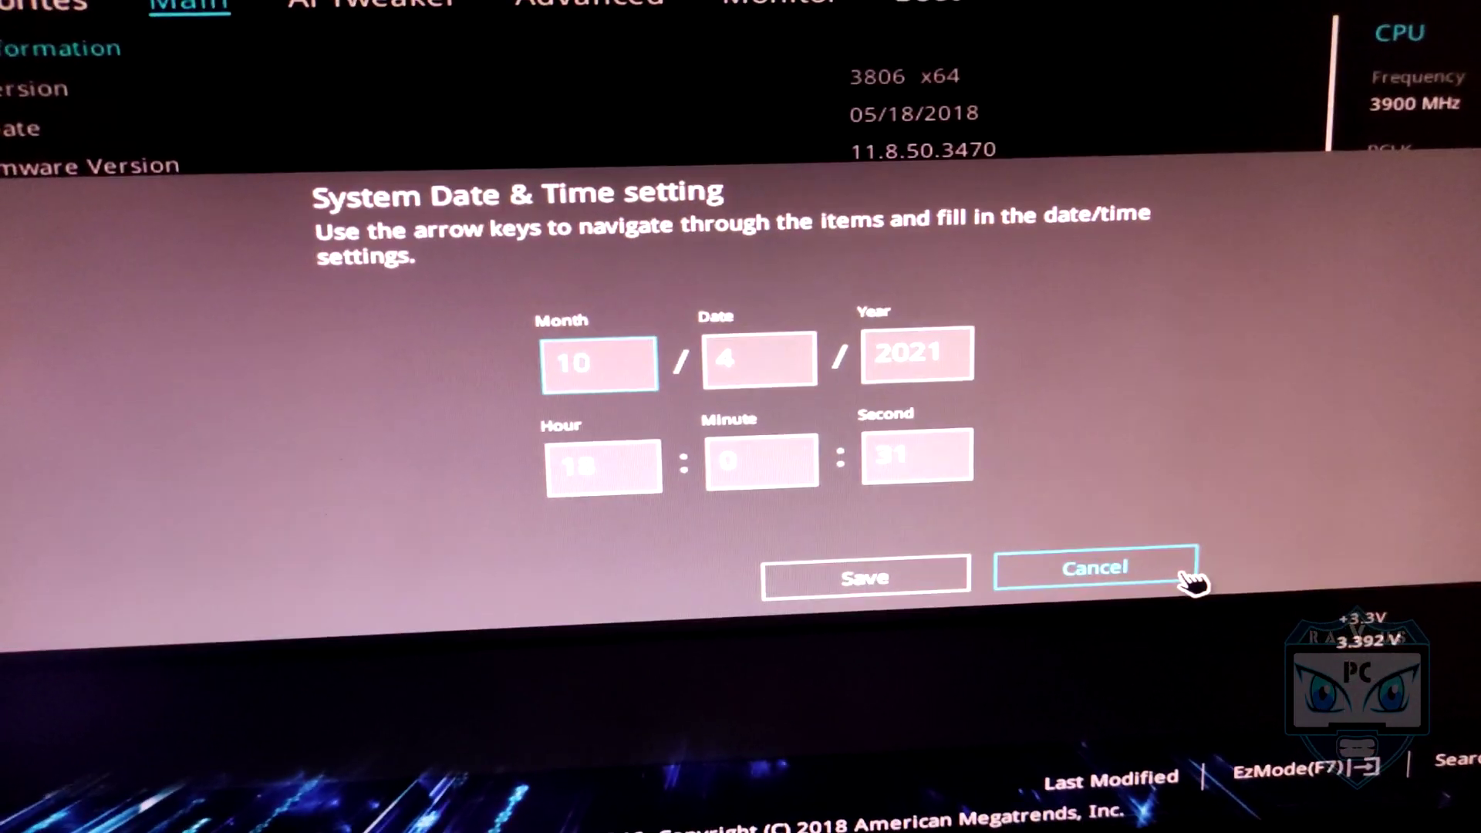
pyautogui.click(1184, 574)
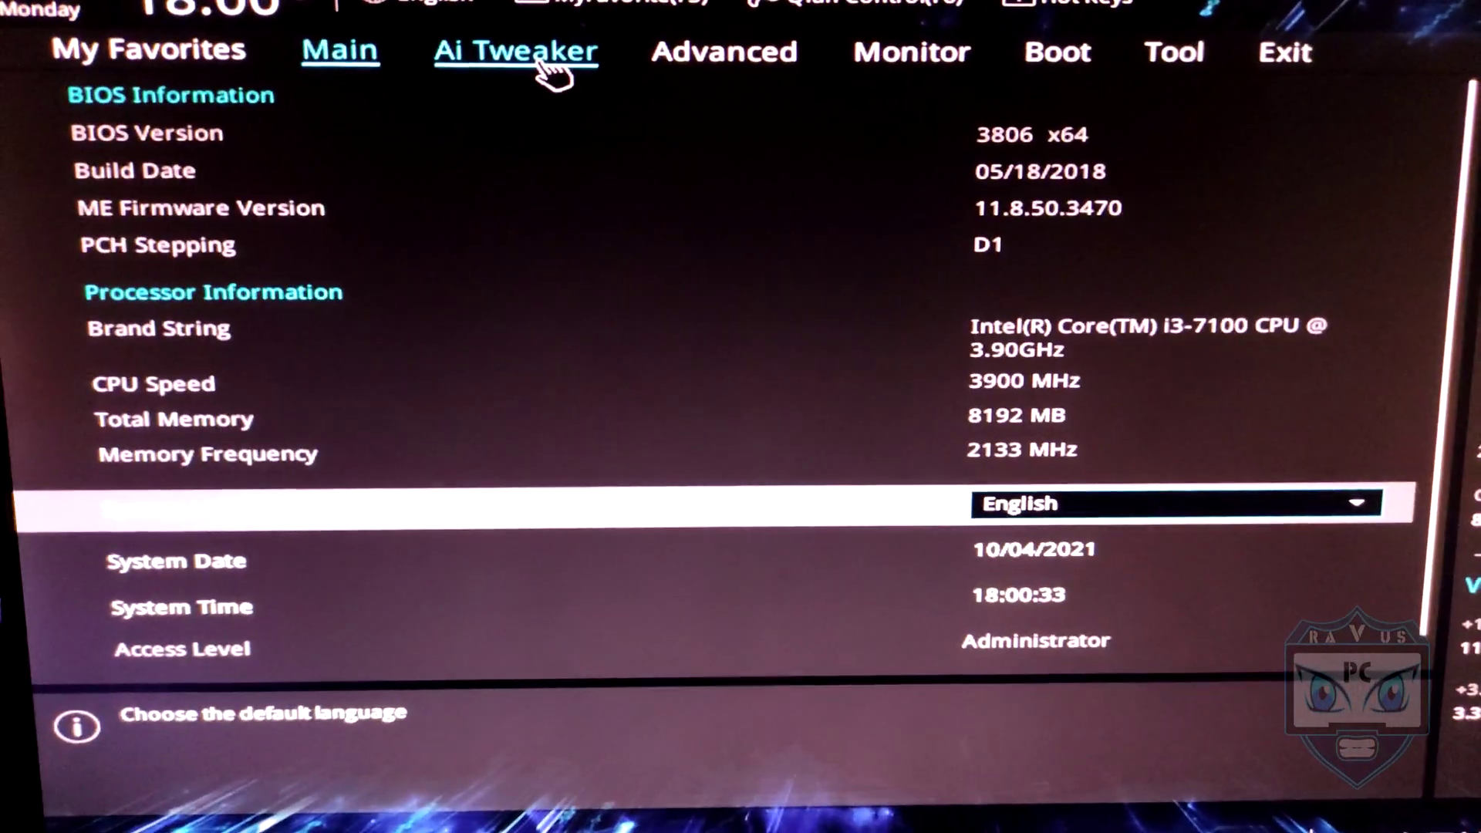
# Step: Review the Ai Tweaker settings, checking the available Ai Overclock Tuner modes and keeping XMP
pyautogui.click(538, 60)
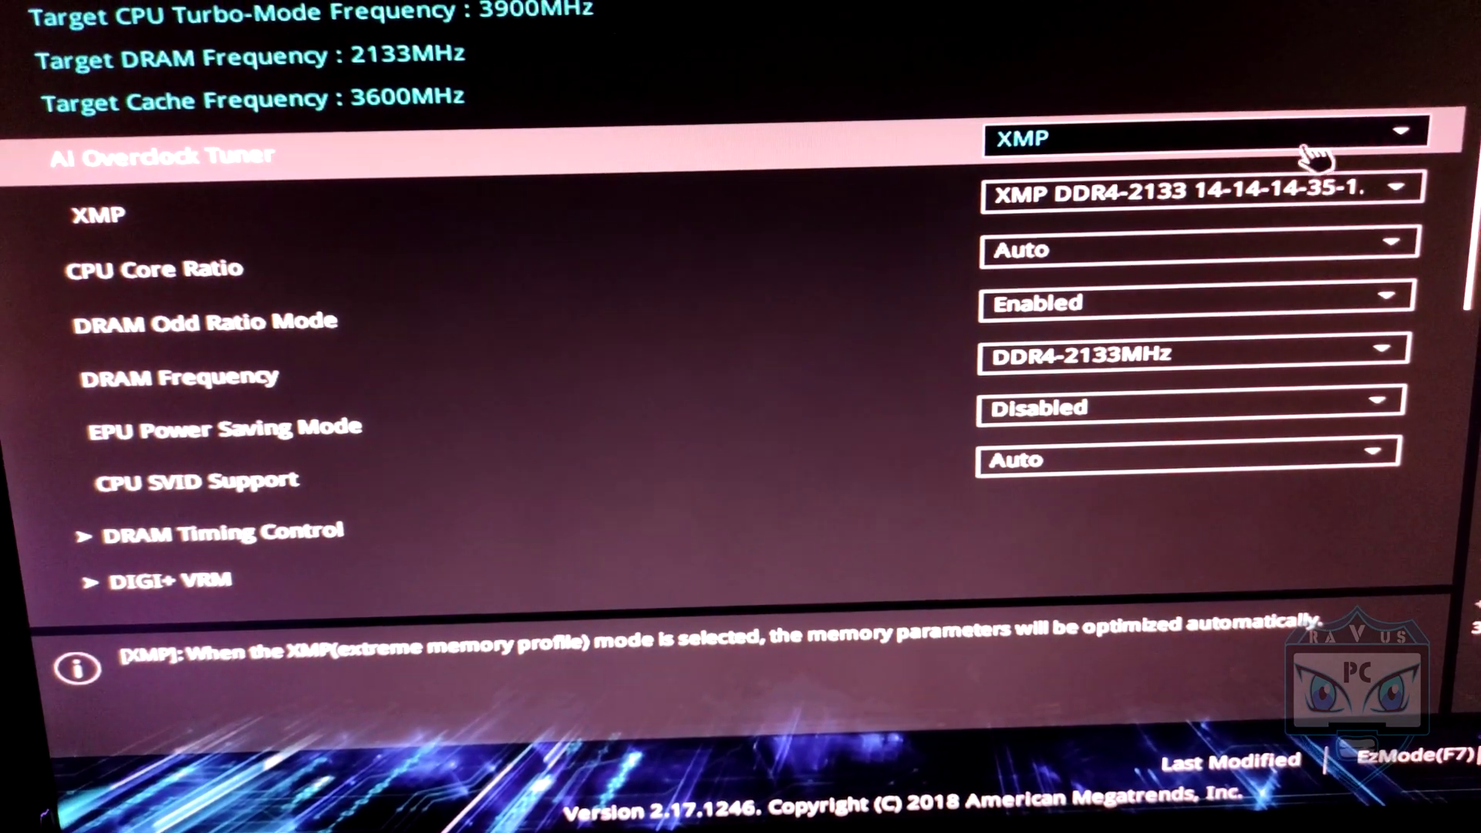
pyautogui.click(1318, 150)
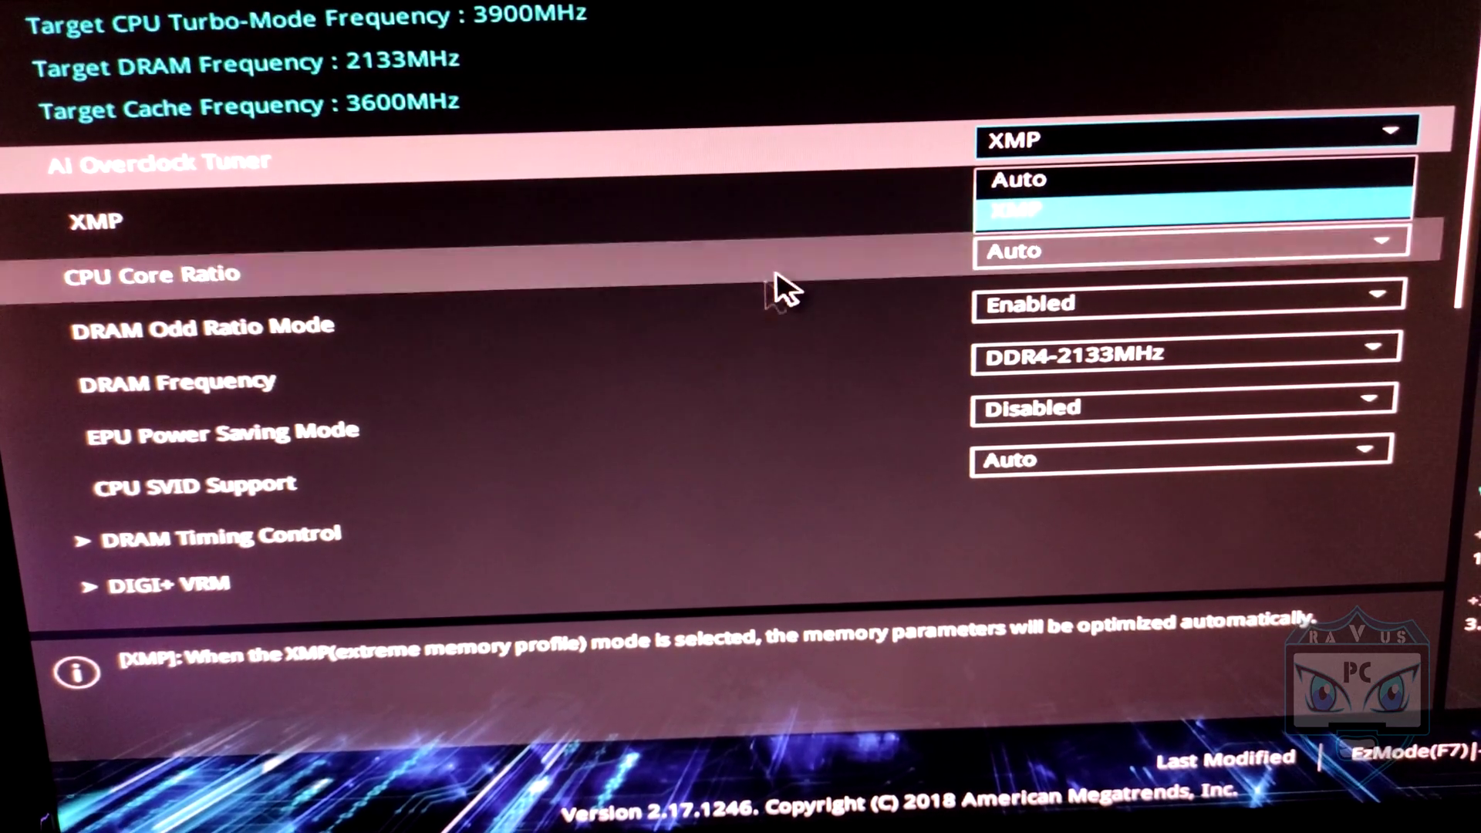
pyautogui.click(908, 271)
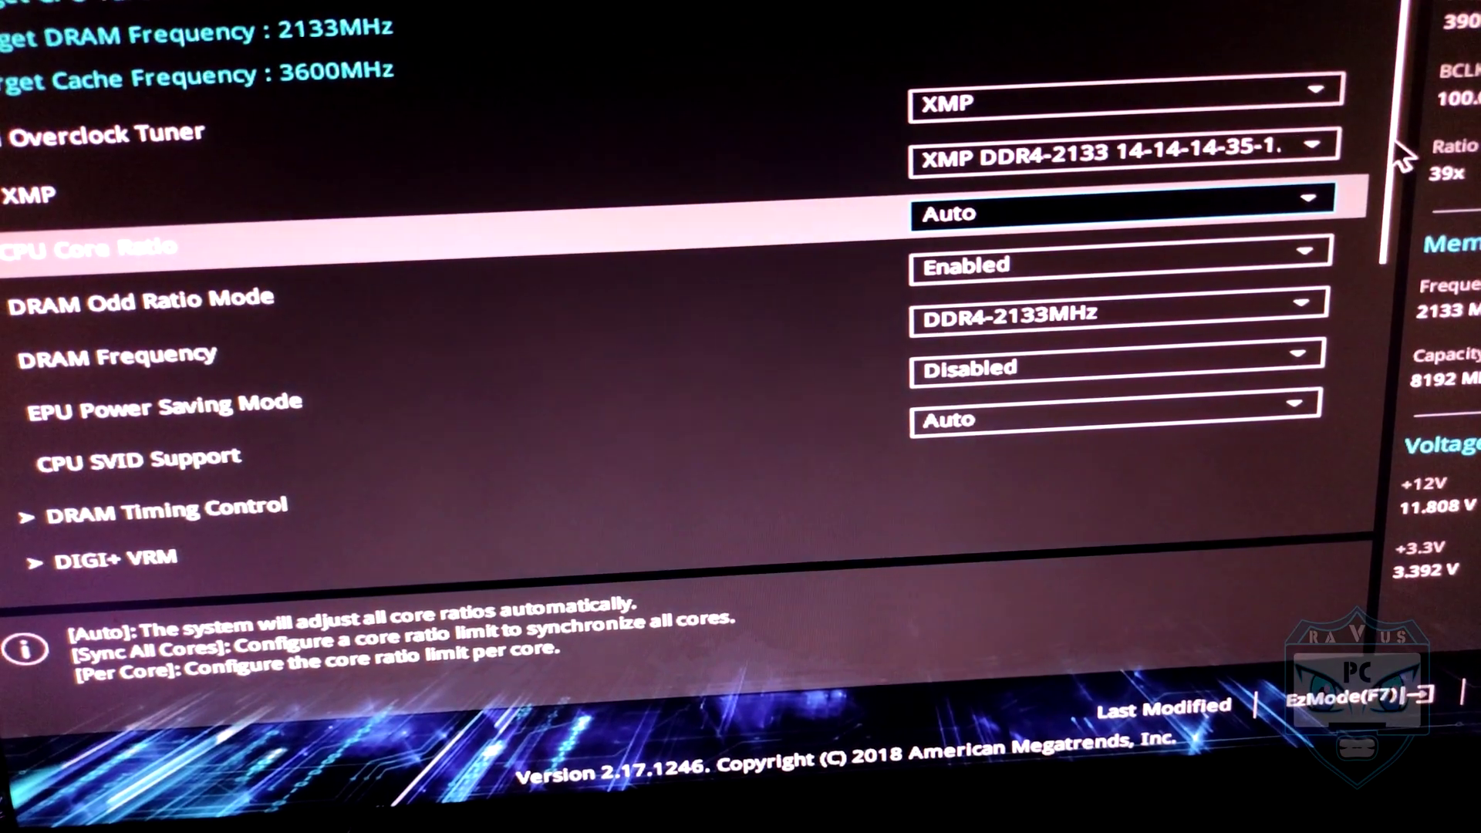
pyautogui.moveTo(1372, 123); pyautogui.dragTo(1458, 9)
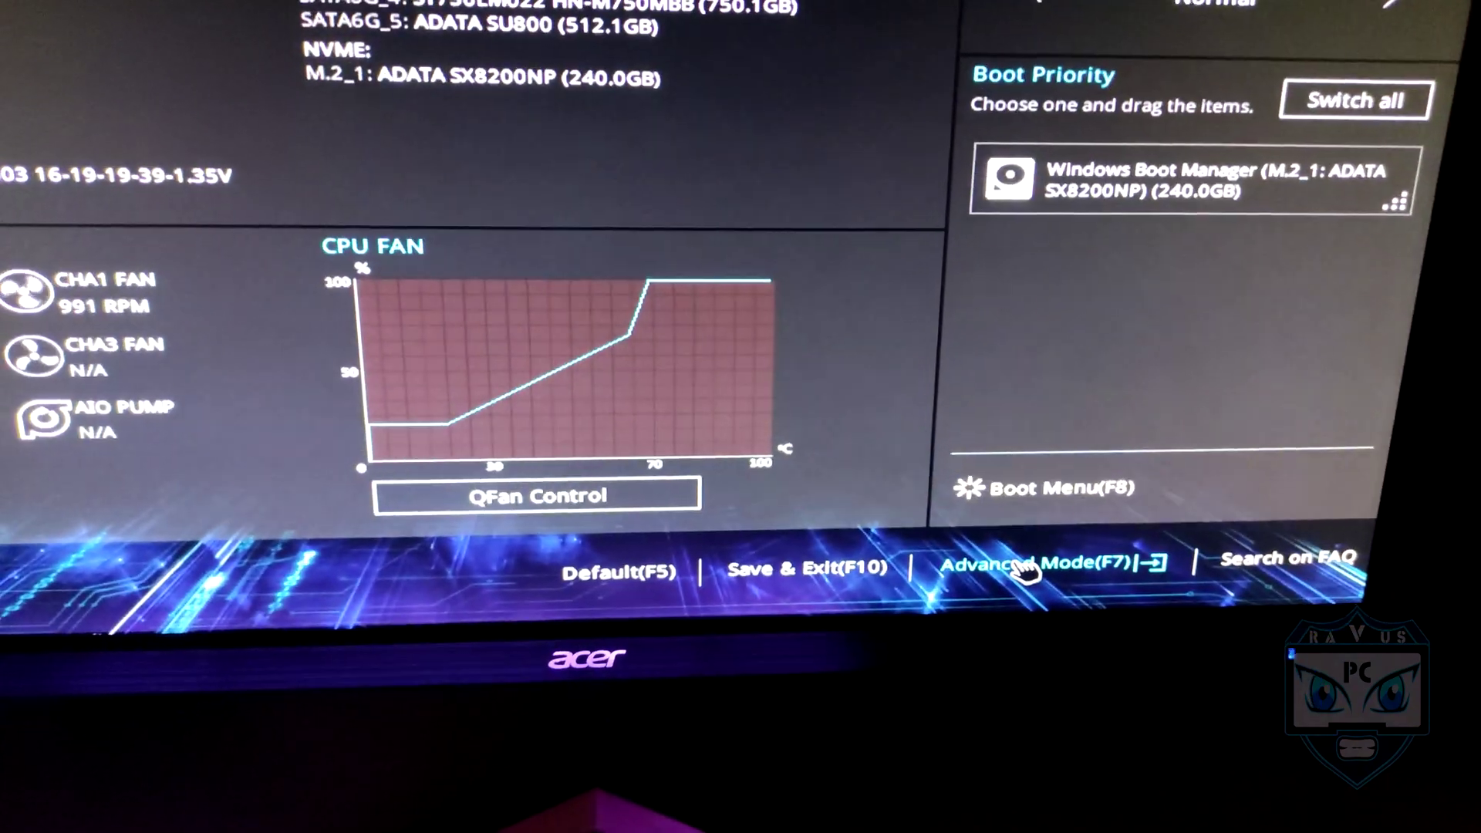
# Step: Switch the Ryzen system's BIOS to Advanced Mode and locate SVM Mode in the CPU Configuration settings
pyautogui.click(1026, 569)
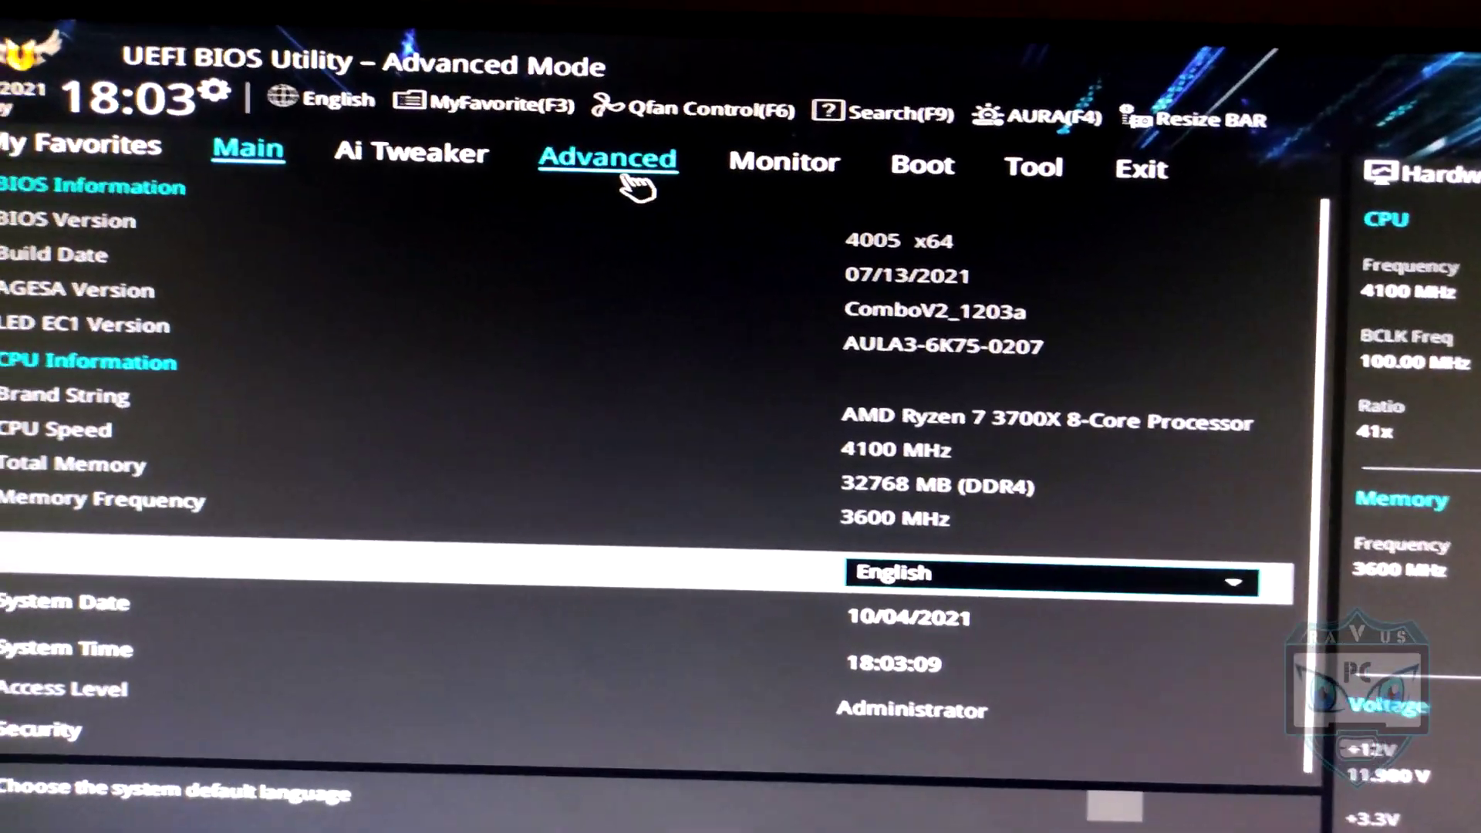
pyautogui.click(657, 151)
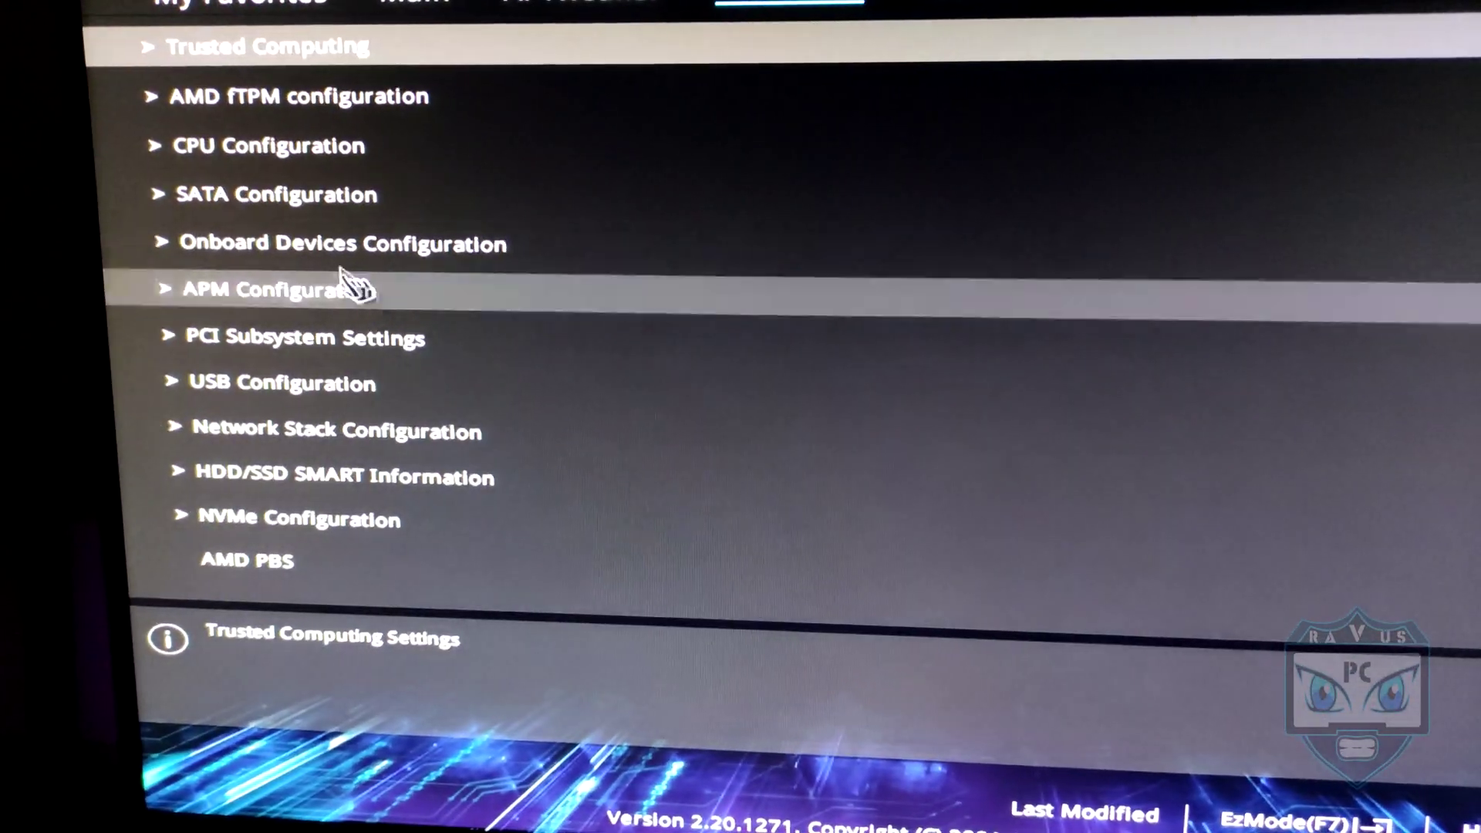
pyautogui.click(262, 158)
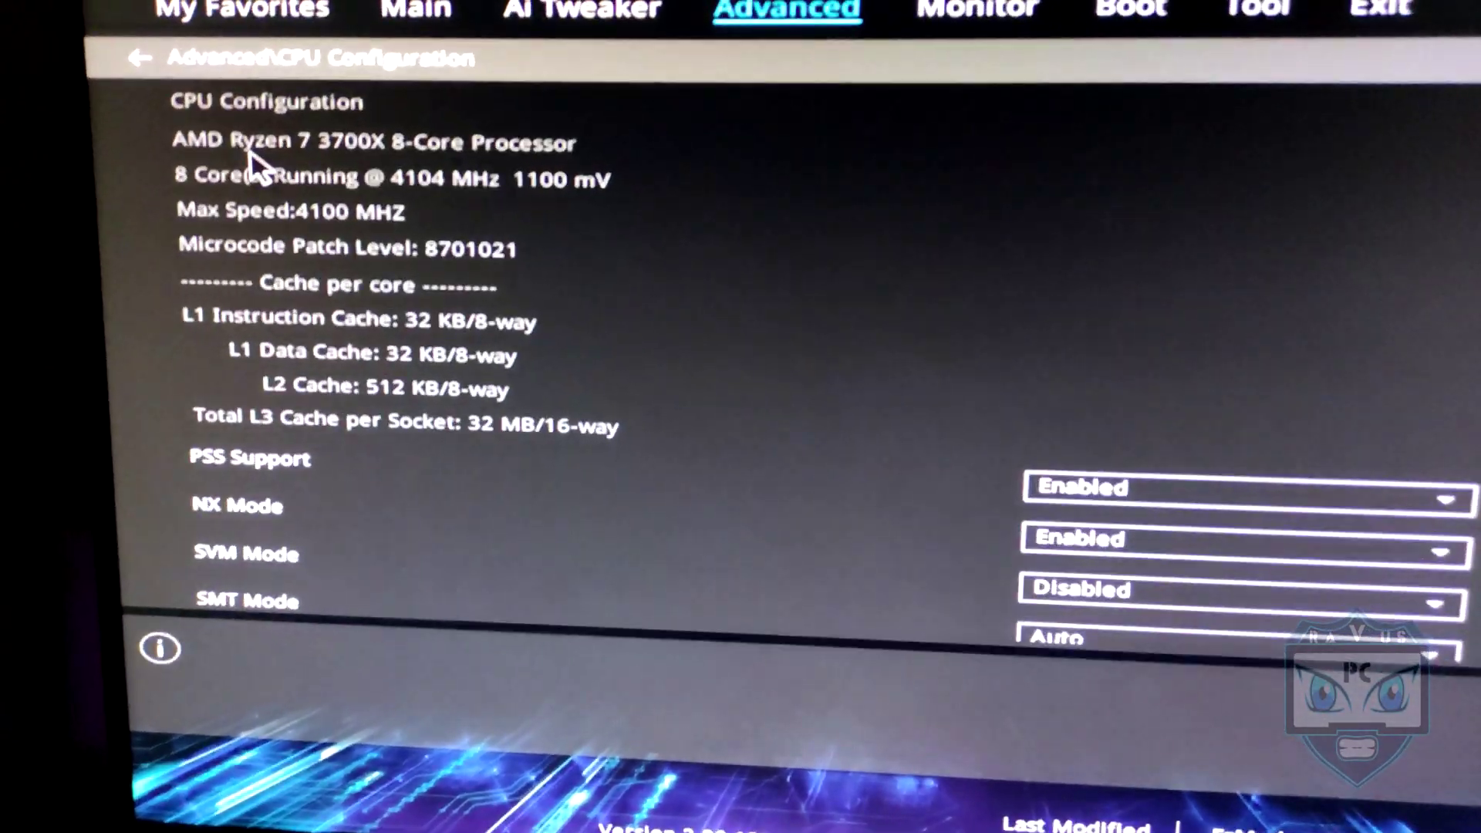
pyautogui.press('Down')
pyautogui.press('Down')
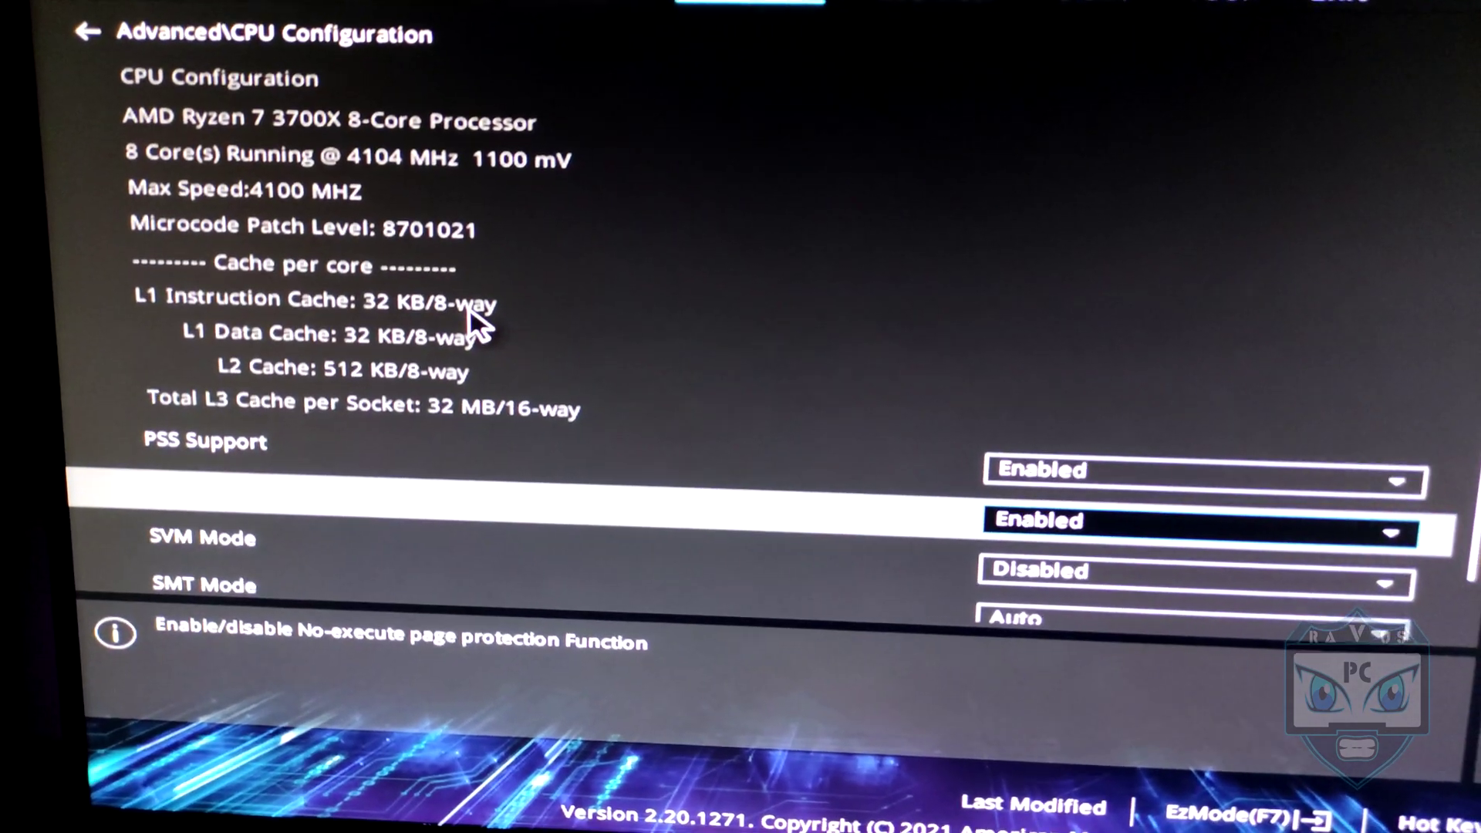
pyautogui.press('Down')
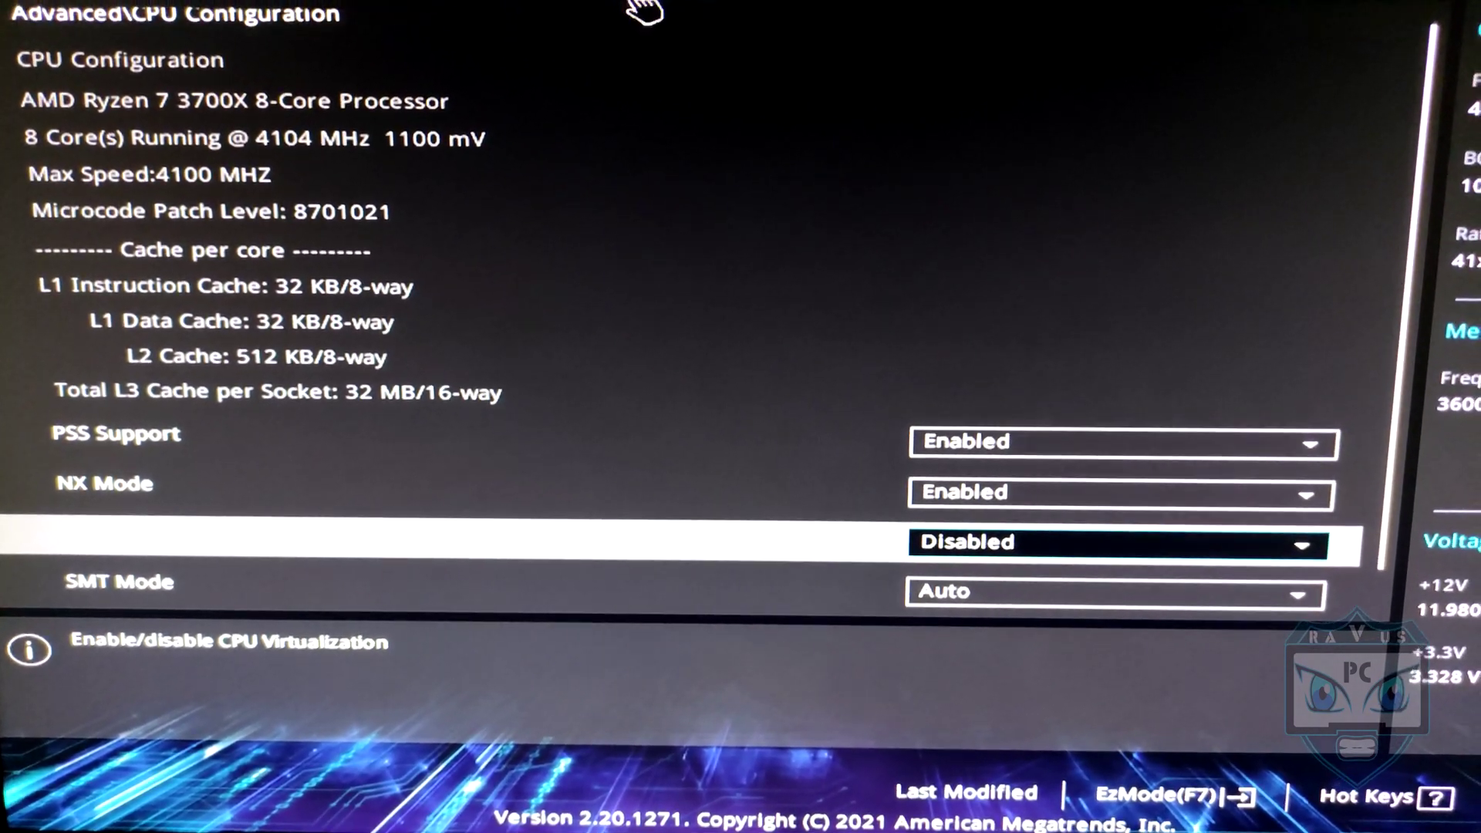
# Step: Set Ai Overclock Tuner to D.O.C.P. in the Ai Tweaker settings
pyautogui.click(494, 4)
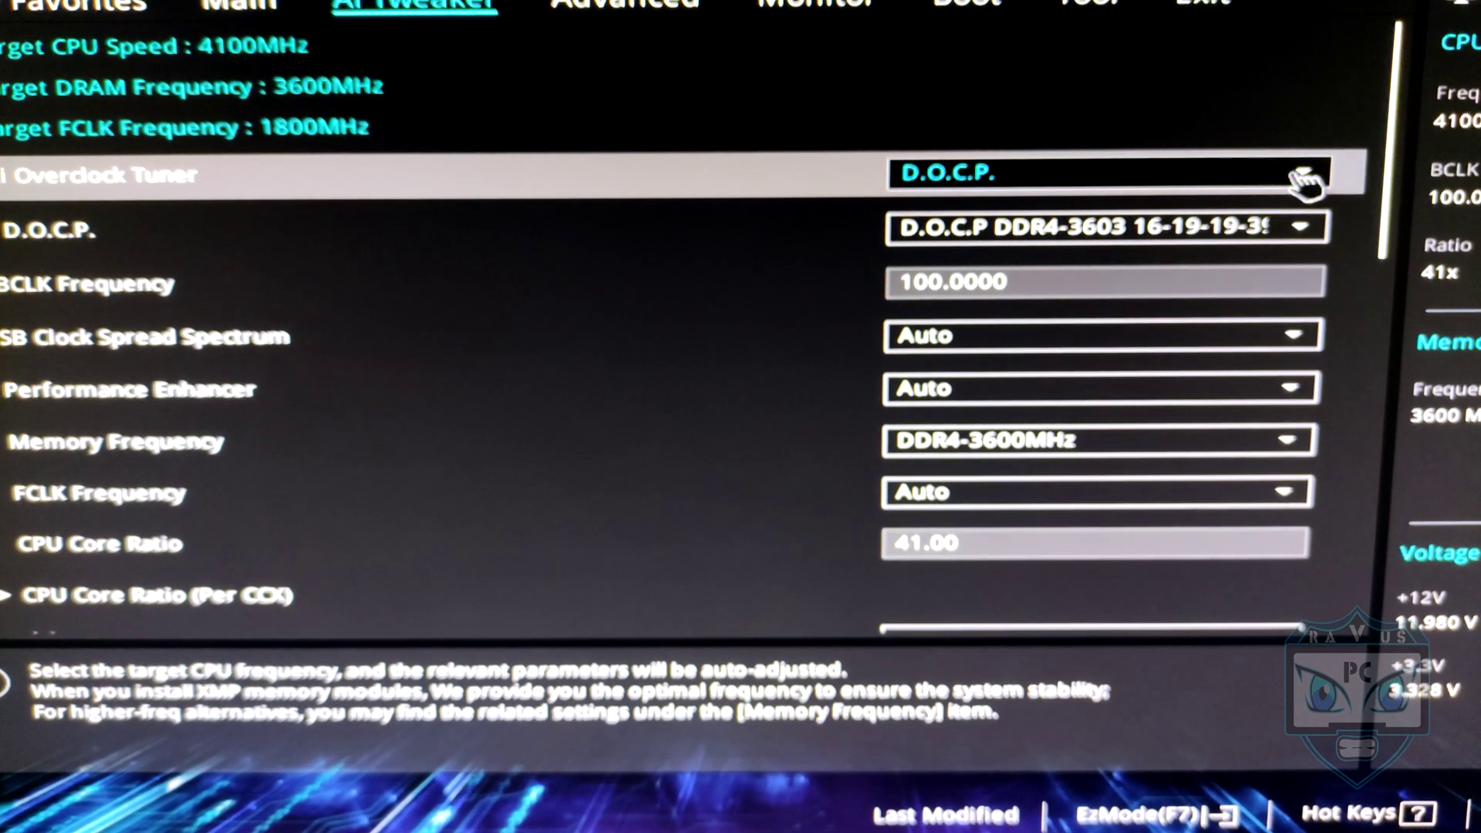
pyautogui.click(1022, 169)
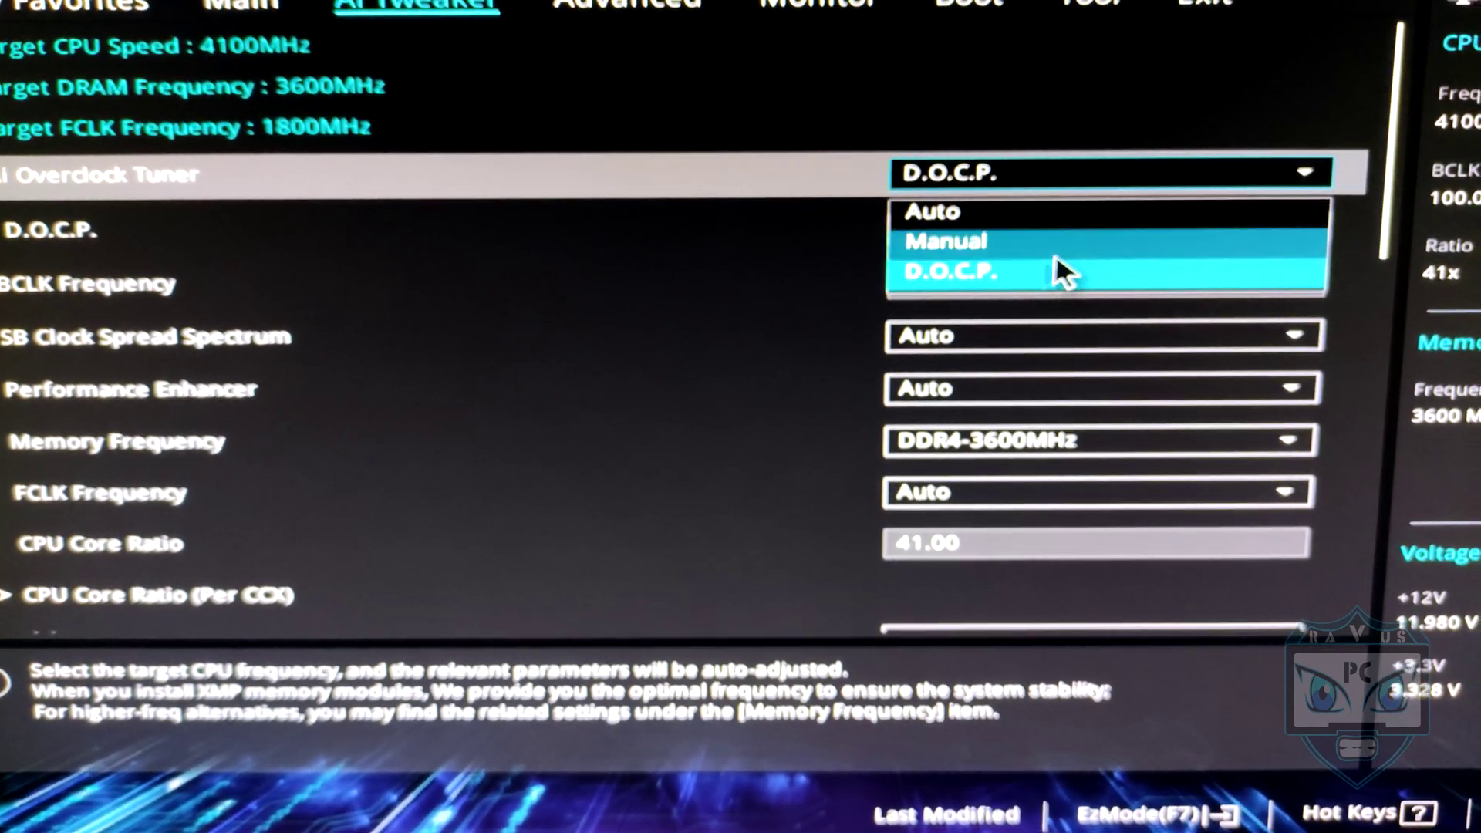
pyautogui.click(1172, 277)
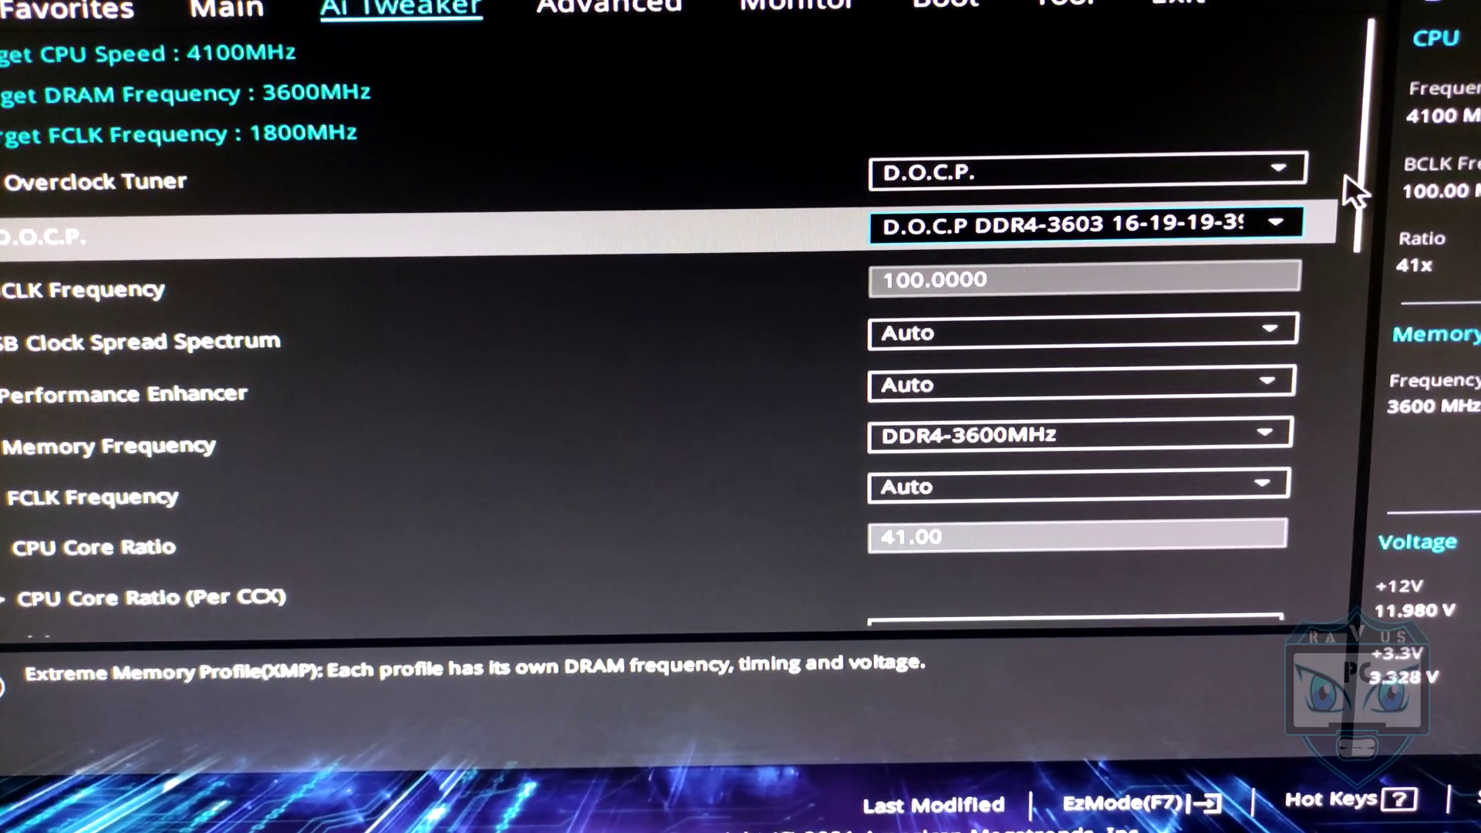
pyautogui.moveTo(1360, 168)
pyautogui.mouseDown()
pyautogui.moveTo(1313, 405)
pyautogui.moveTo(1353, 190)
pyautogui.mouseUp()
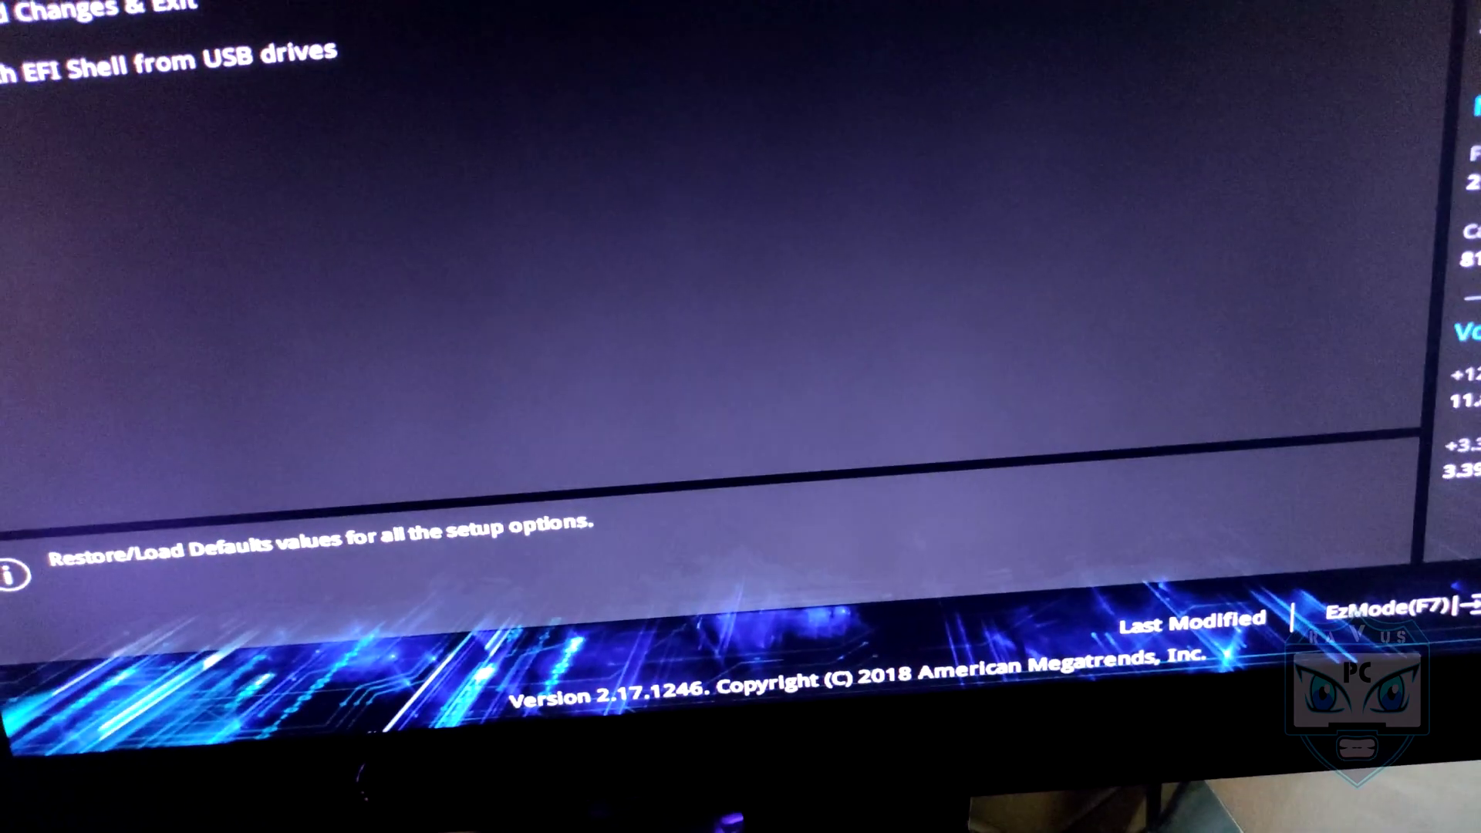
# Step: Save the BIOS configuration and reset the computer
pyautogui.press('F10')
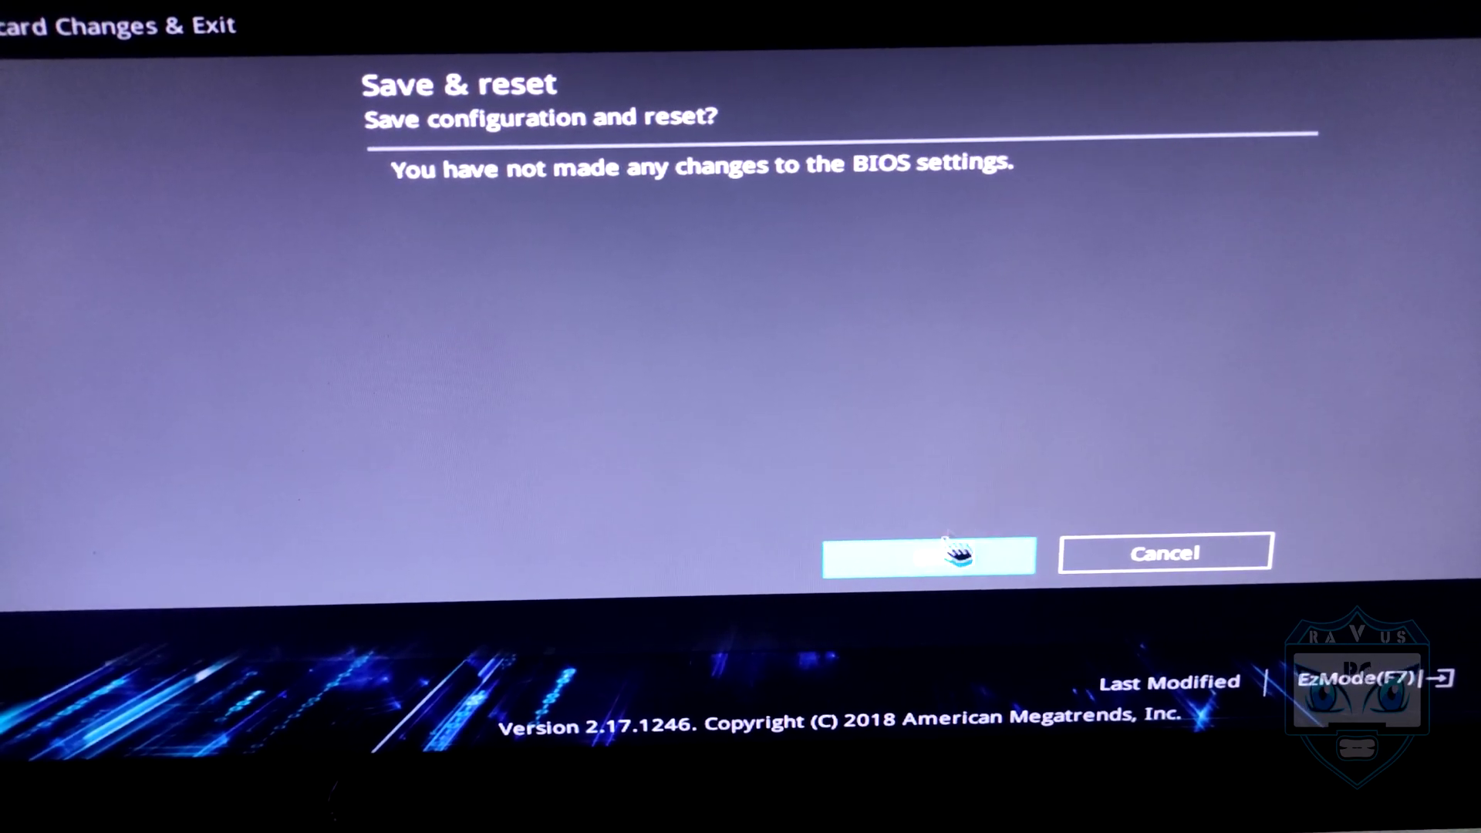
pyautogui.click(964, 554)
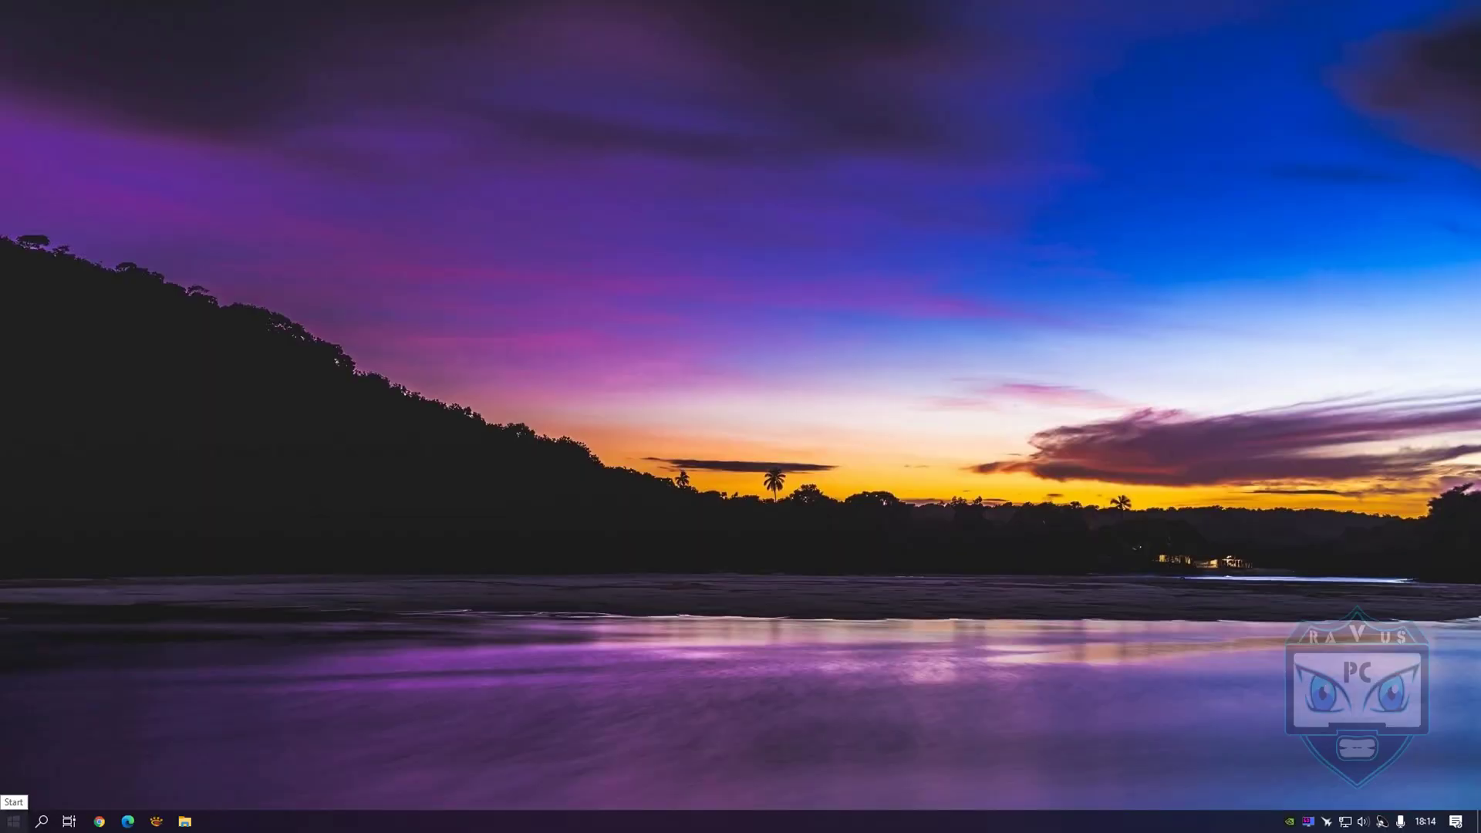
# Step: Launch CPU-Z in Windows and continue past the update notice with the installed version
pyautogui.press('super')
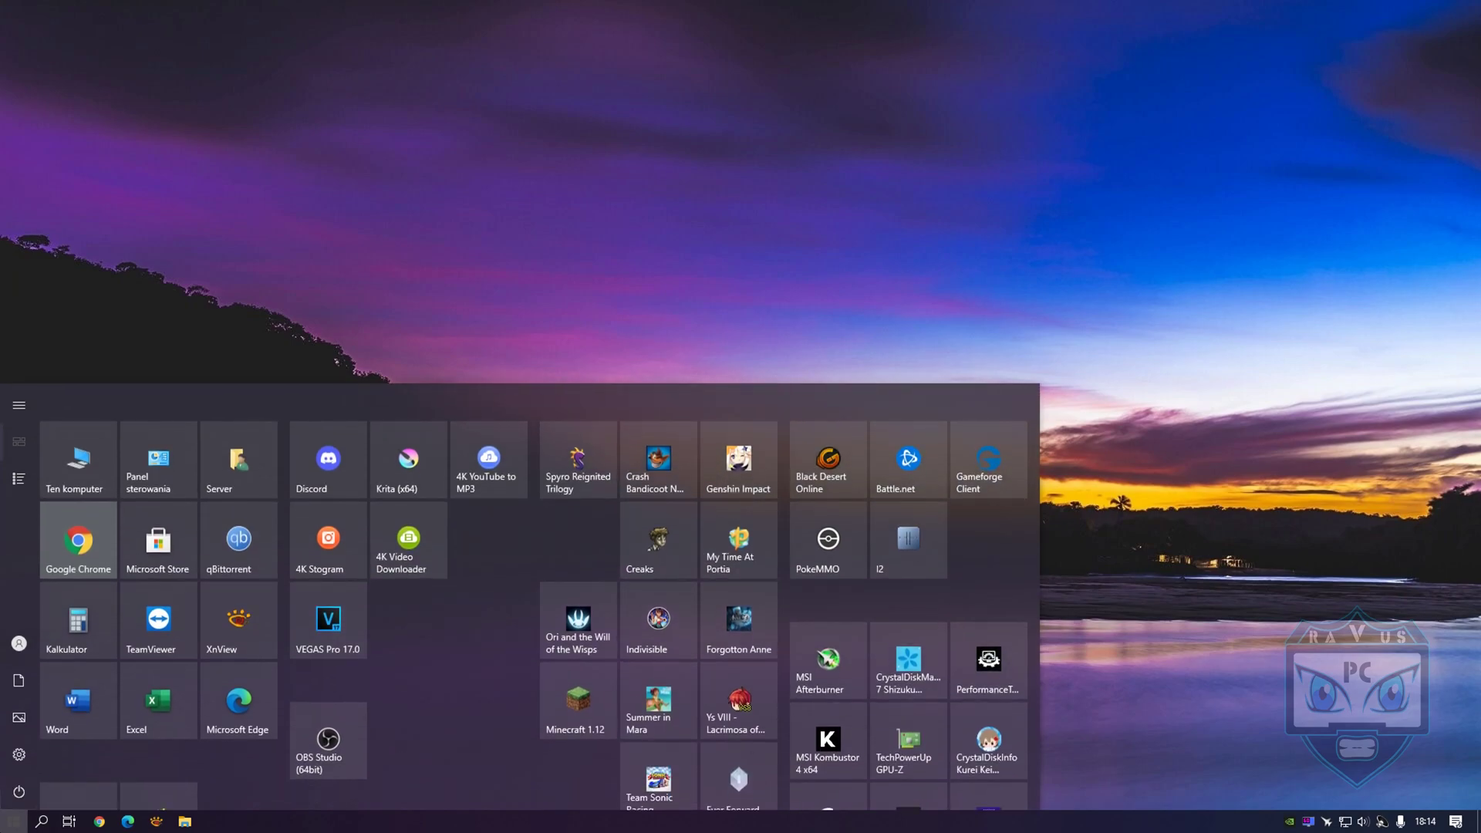
pyautogui.scroll(-5, 573, 606)
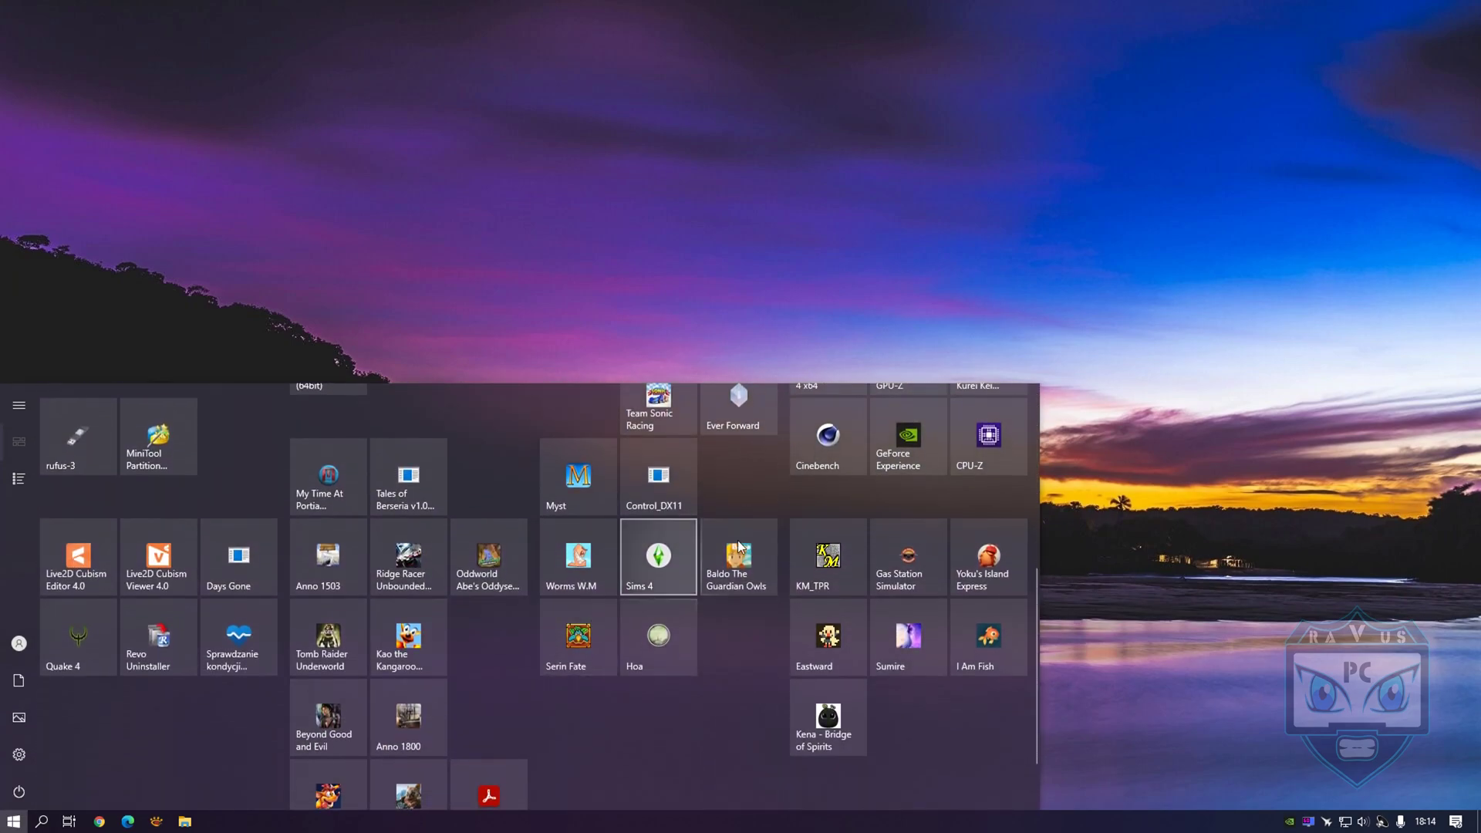
pyautogui.click(988, 435)
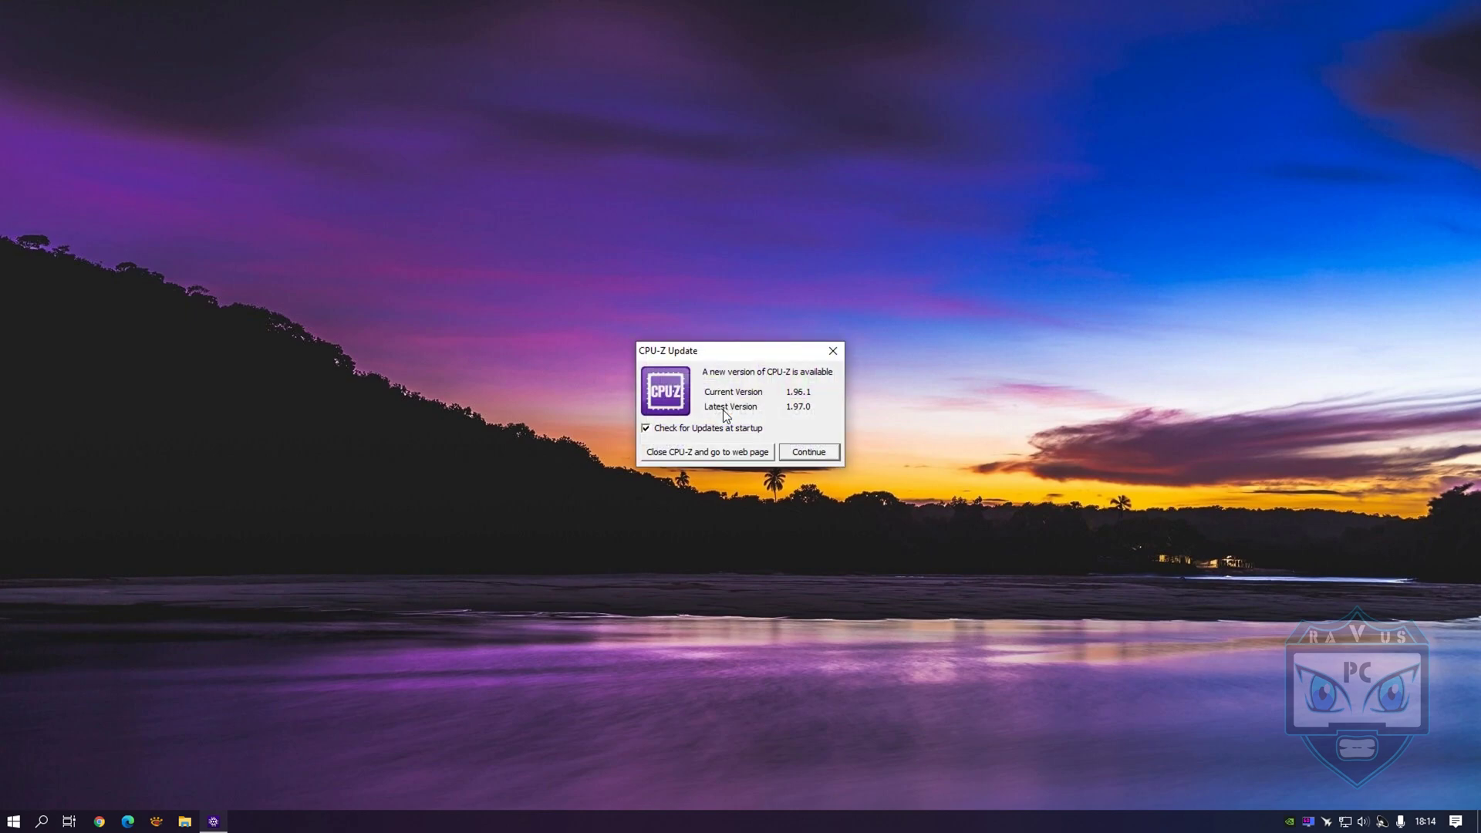
pyautogui.click(806, 458)
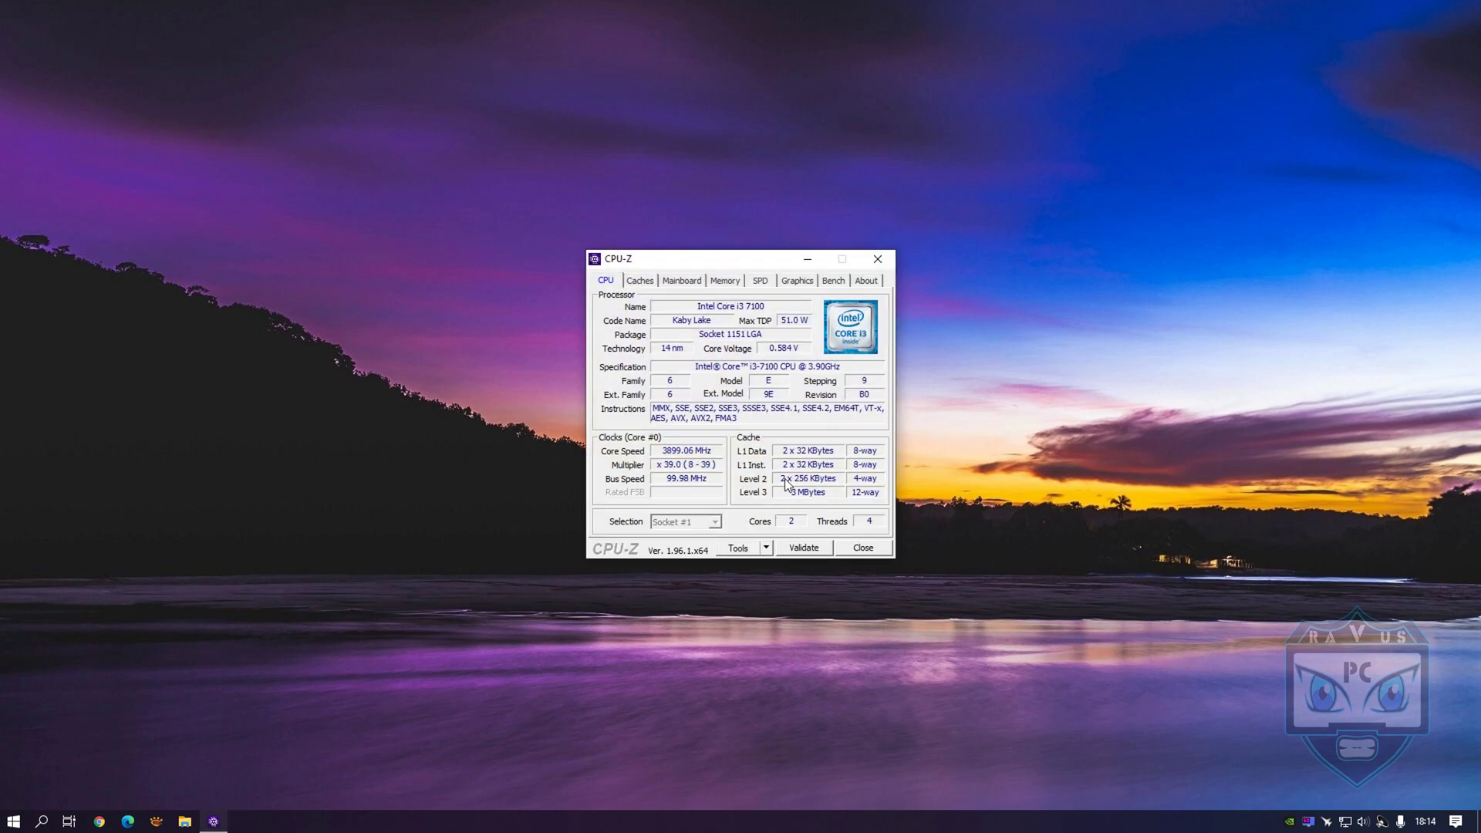
# Step: Examine the memory frequency, timings and mainboard details in CPU-Z, and close it
pyautogui.click(722, 280)
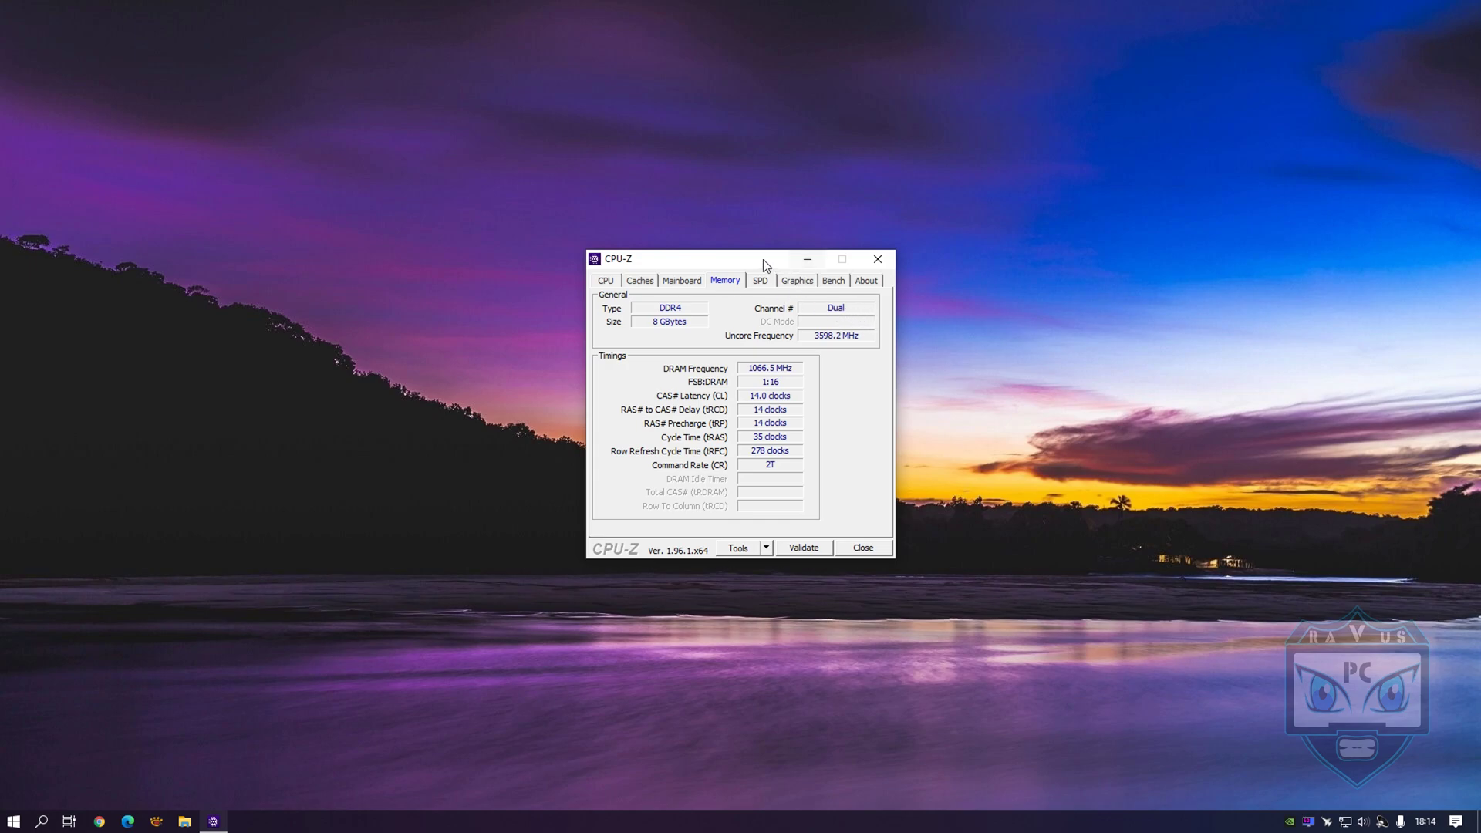
pyautogui.moveTo(763, 259); pyautogui.dragTo(789, 257)
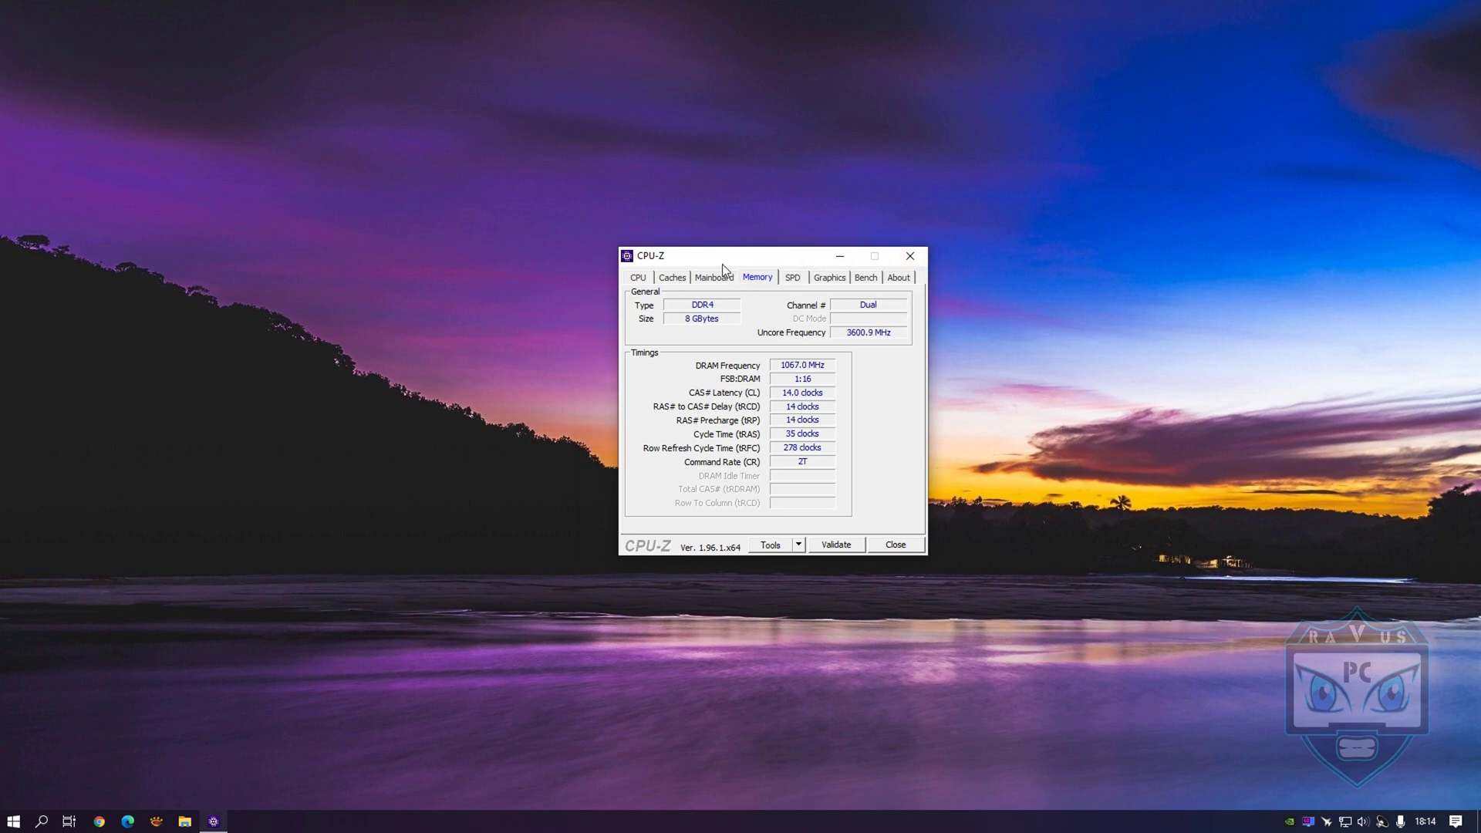
pyautogui.click(683, 279)
pyautogui.click(699, 279)
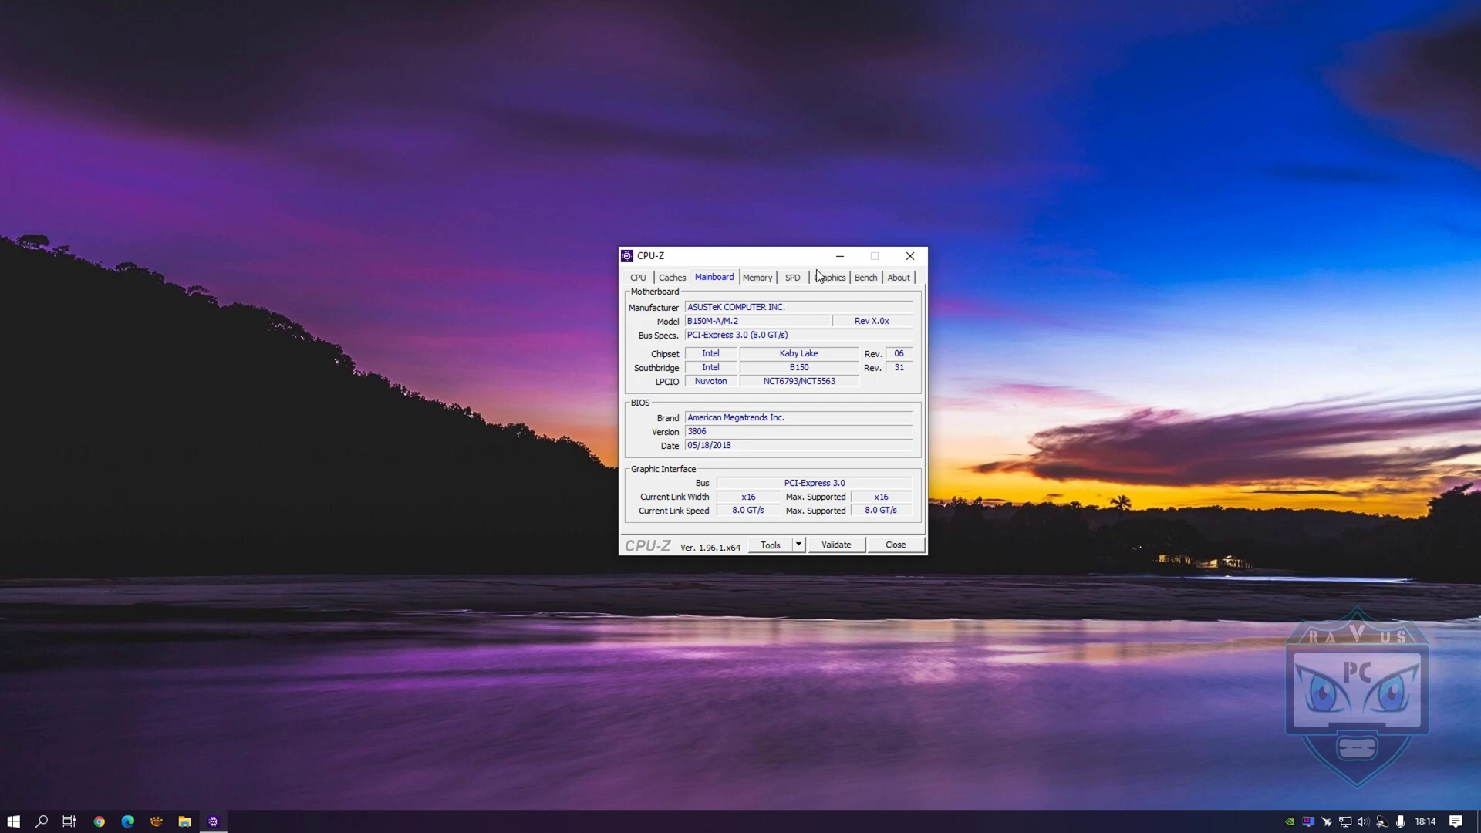
pyautogui.click(918, 257)
# Step: Open the Windows display settings, check hardware-accelerated GPU scheduling in the graphics settings, and close the window
pyautogui.press('super')
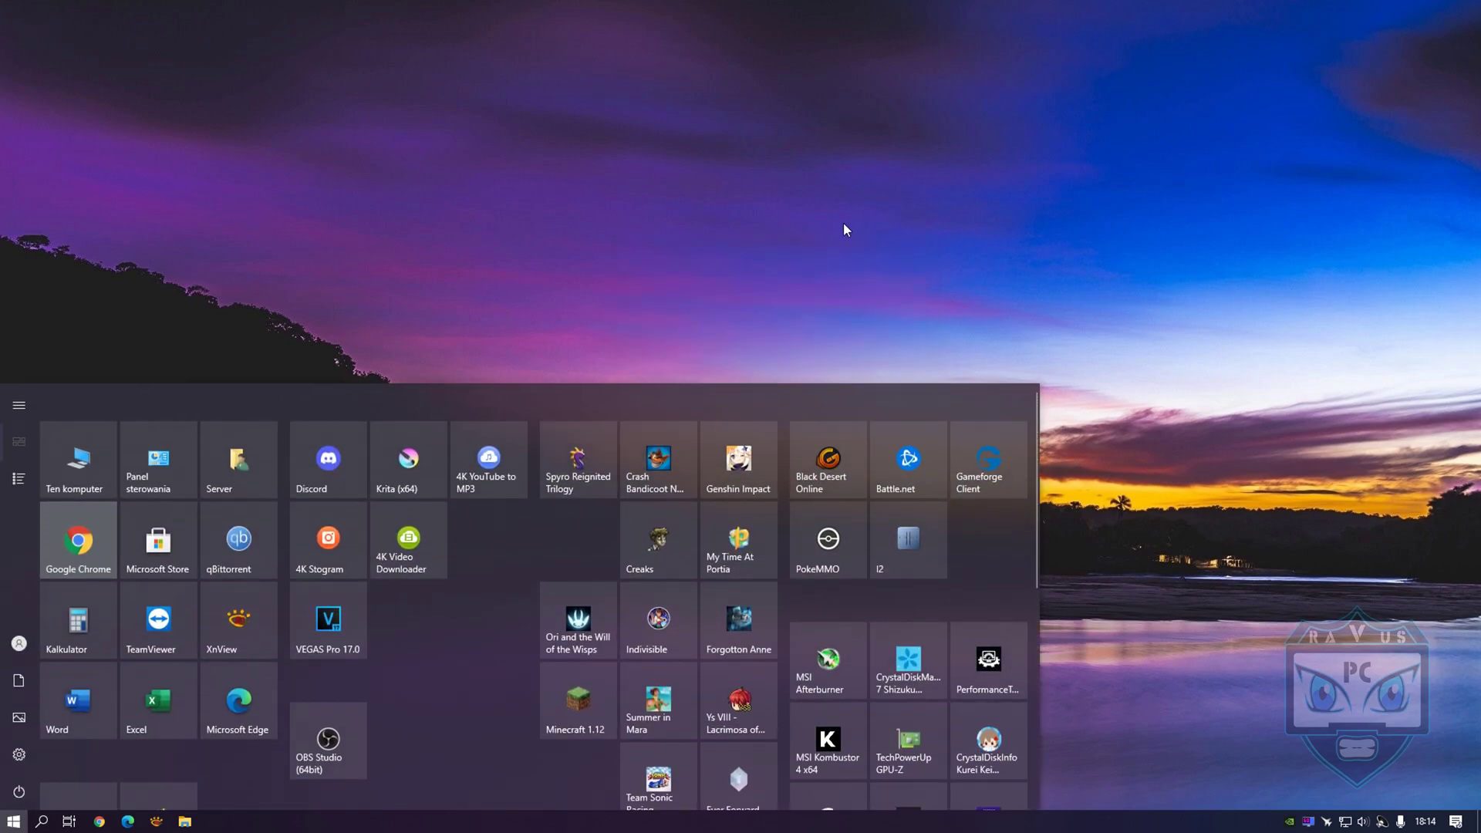
pyautogui.rightClick(750, 189)
pyautogui.click(1033, 415)
pyautogui.rightClick(517, 351)
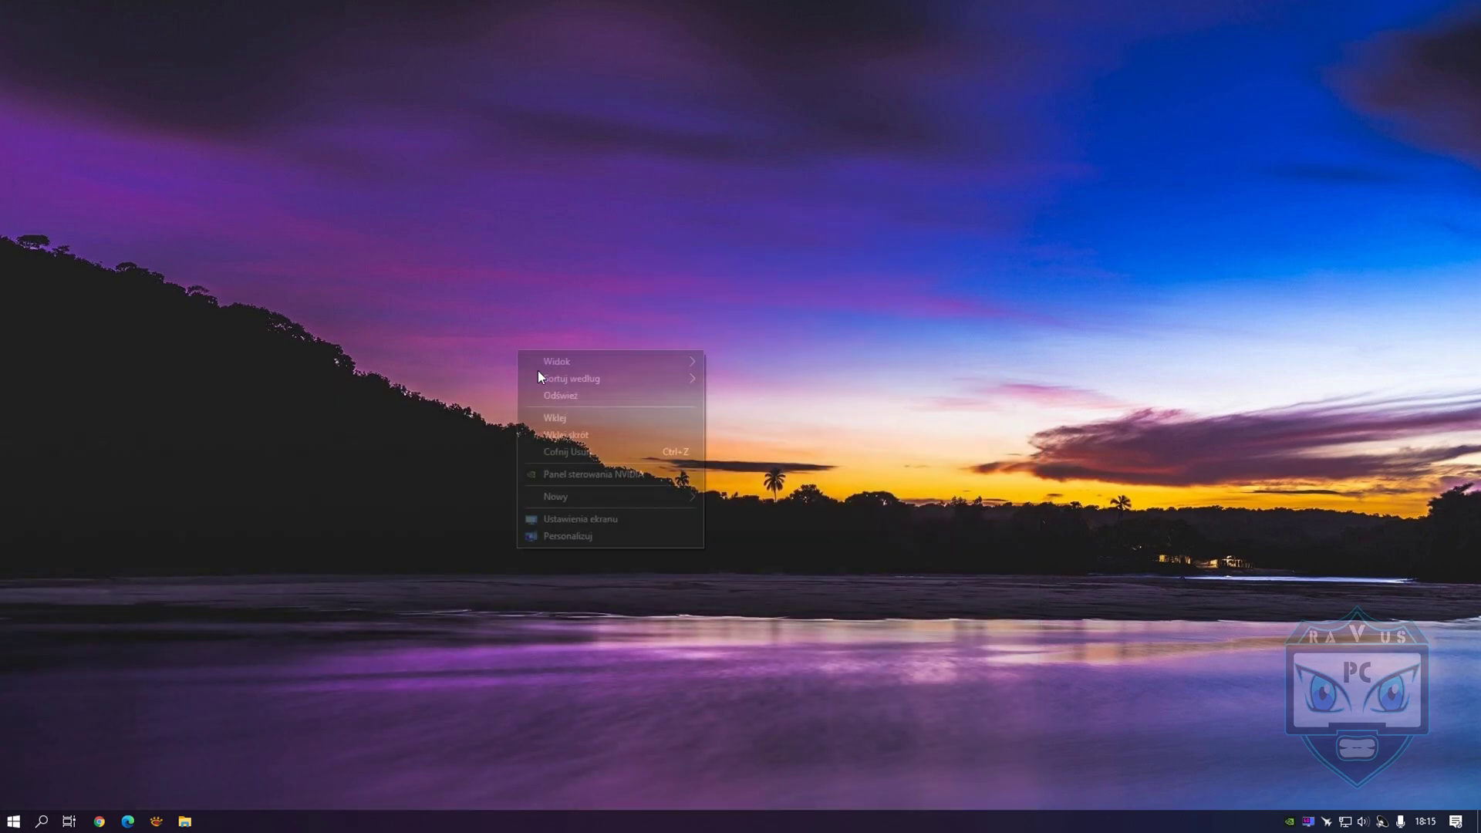
pyautogui.click(651, 521)
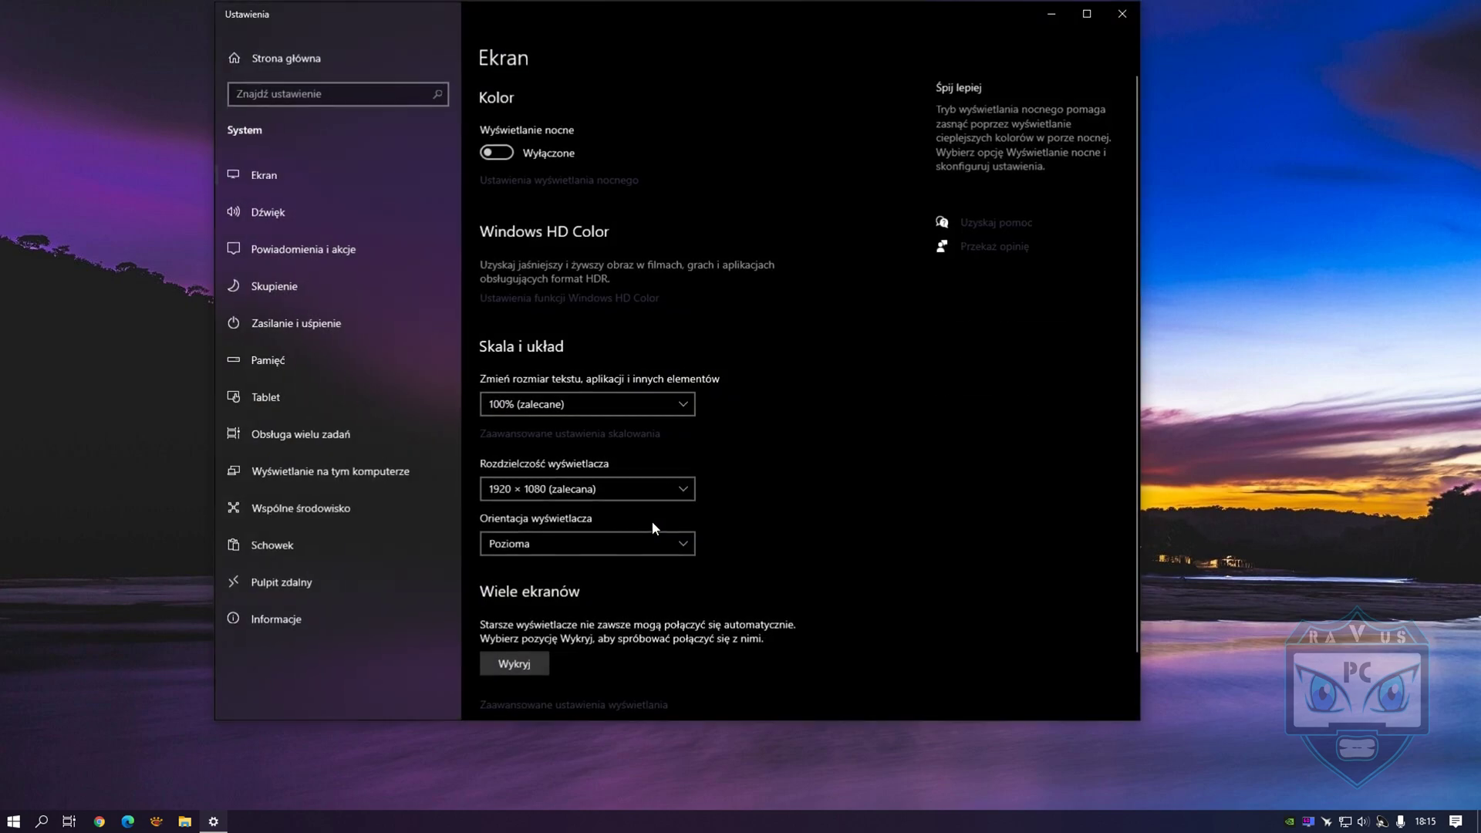
pyautogui.scroll(-2, 771, 277)
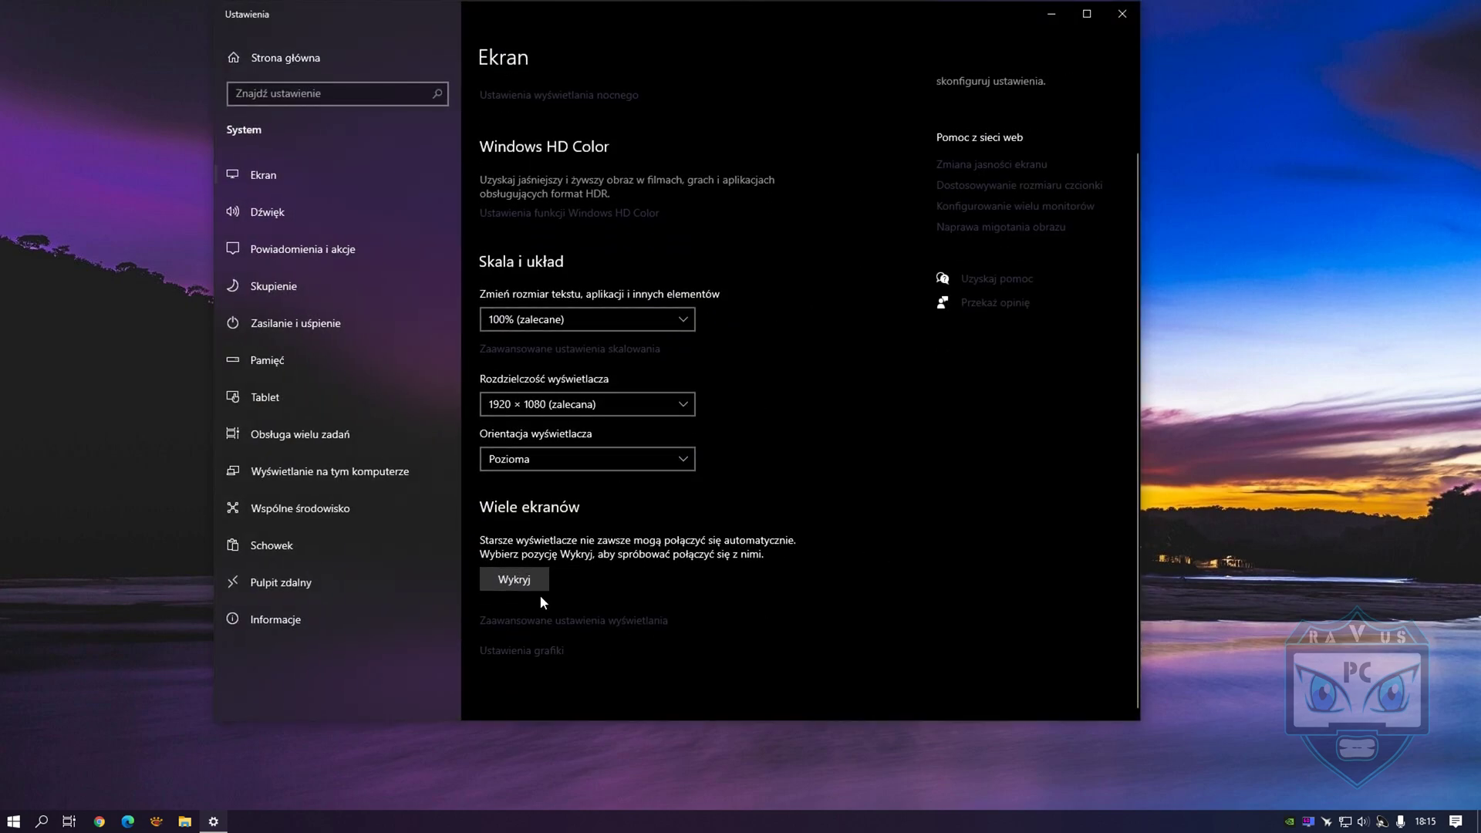
pyautogui.click(516, 652)
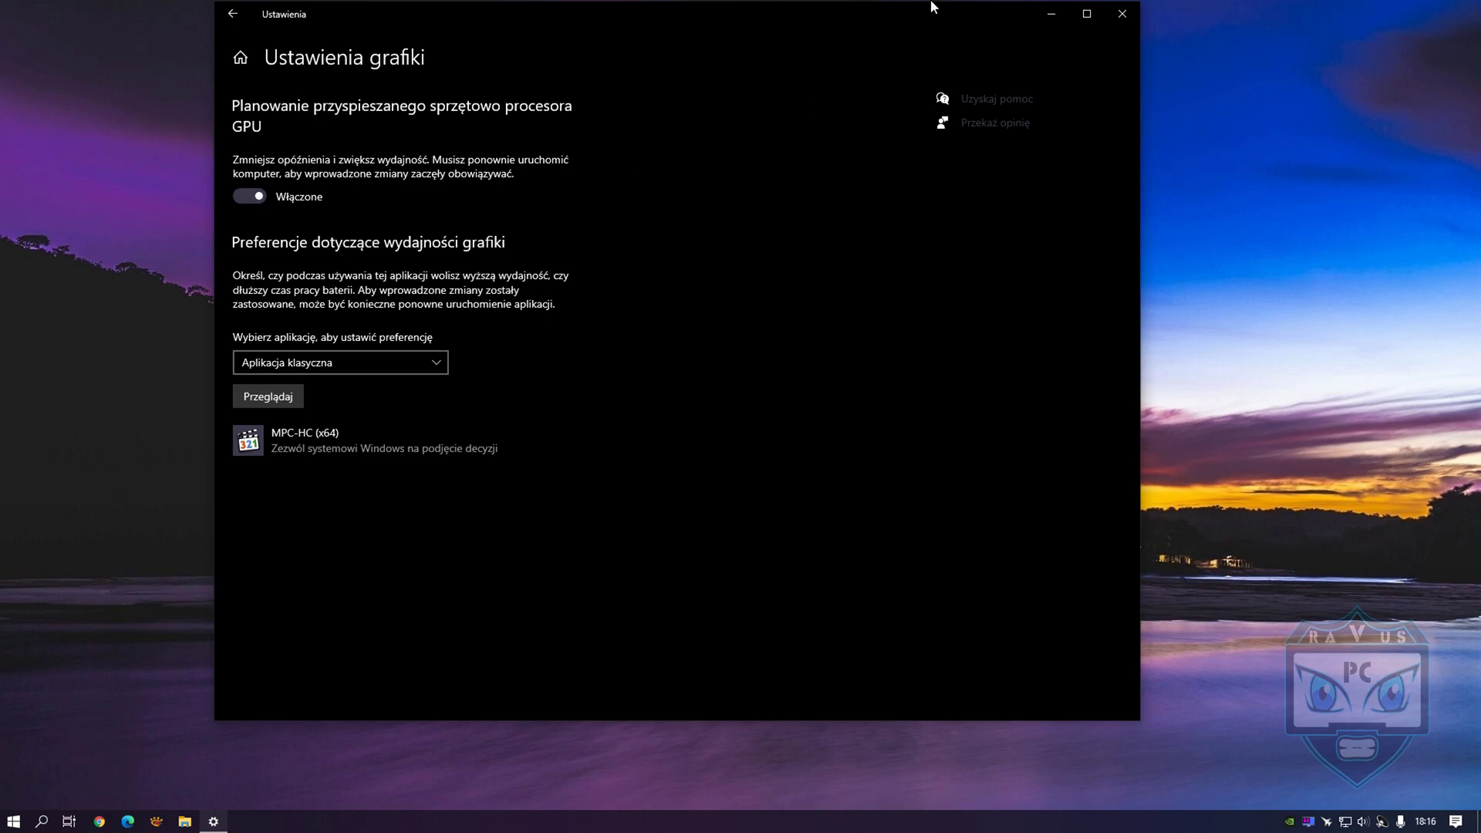
pyautogui.click(1135, 14)
# Step: Open the Game Mode (Tryb gry) page in the Gaming section of Windows Settings
pyautogui.click(13, 821)
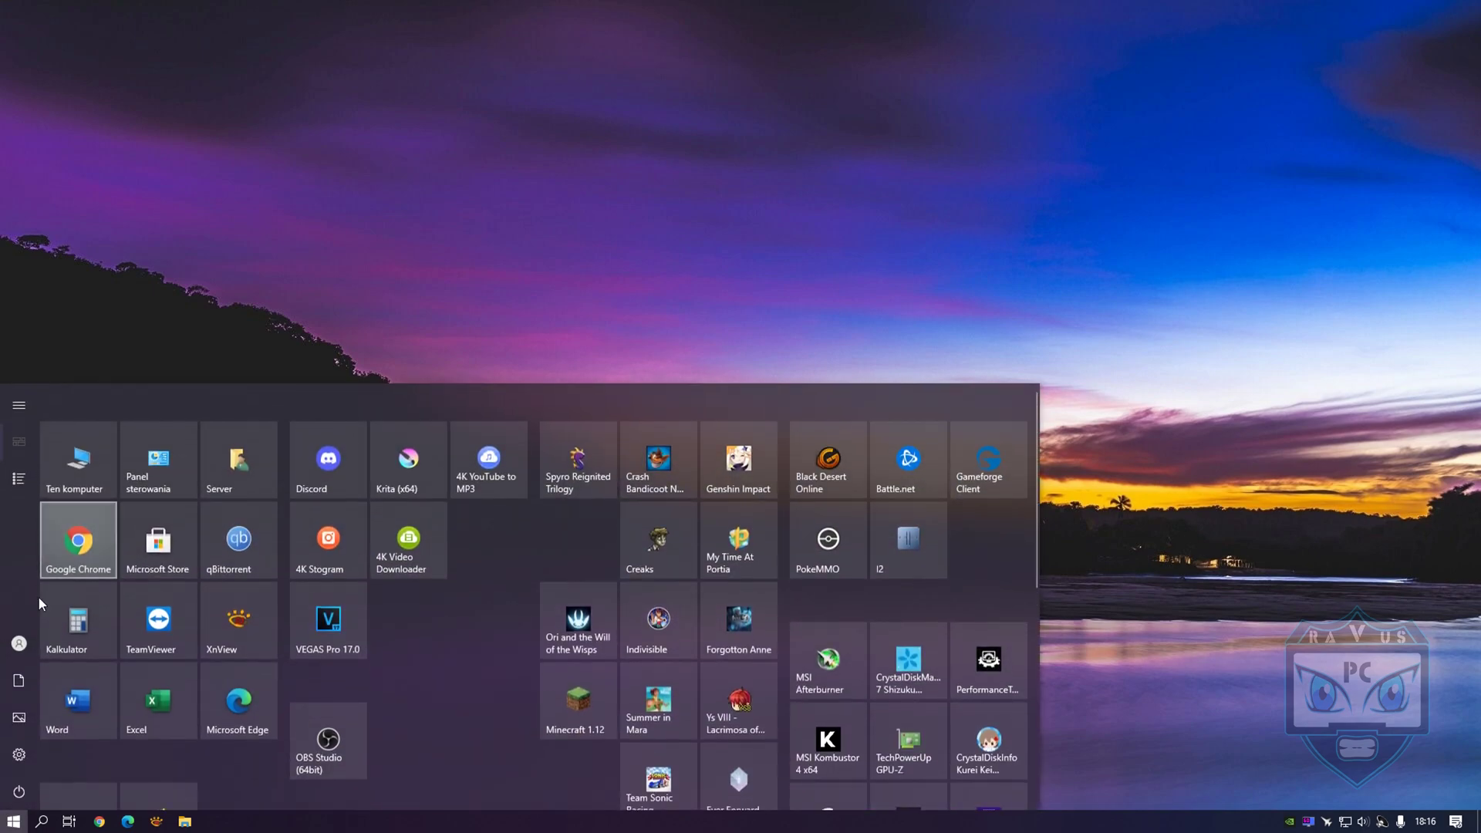
pyautogui.click(17, 762)
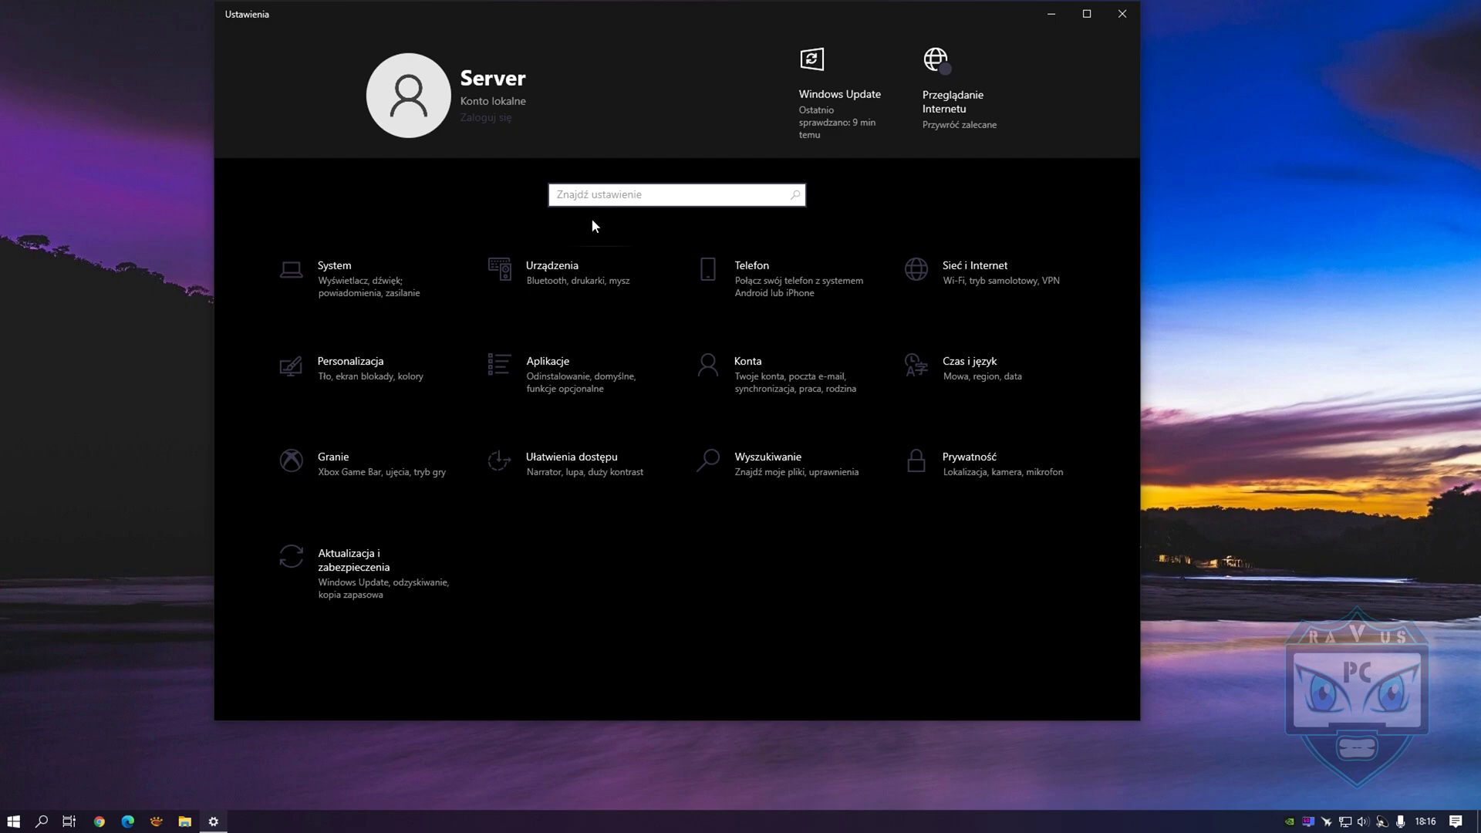
pyautogui.click(368, 471)
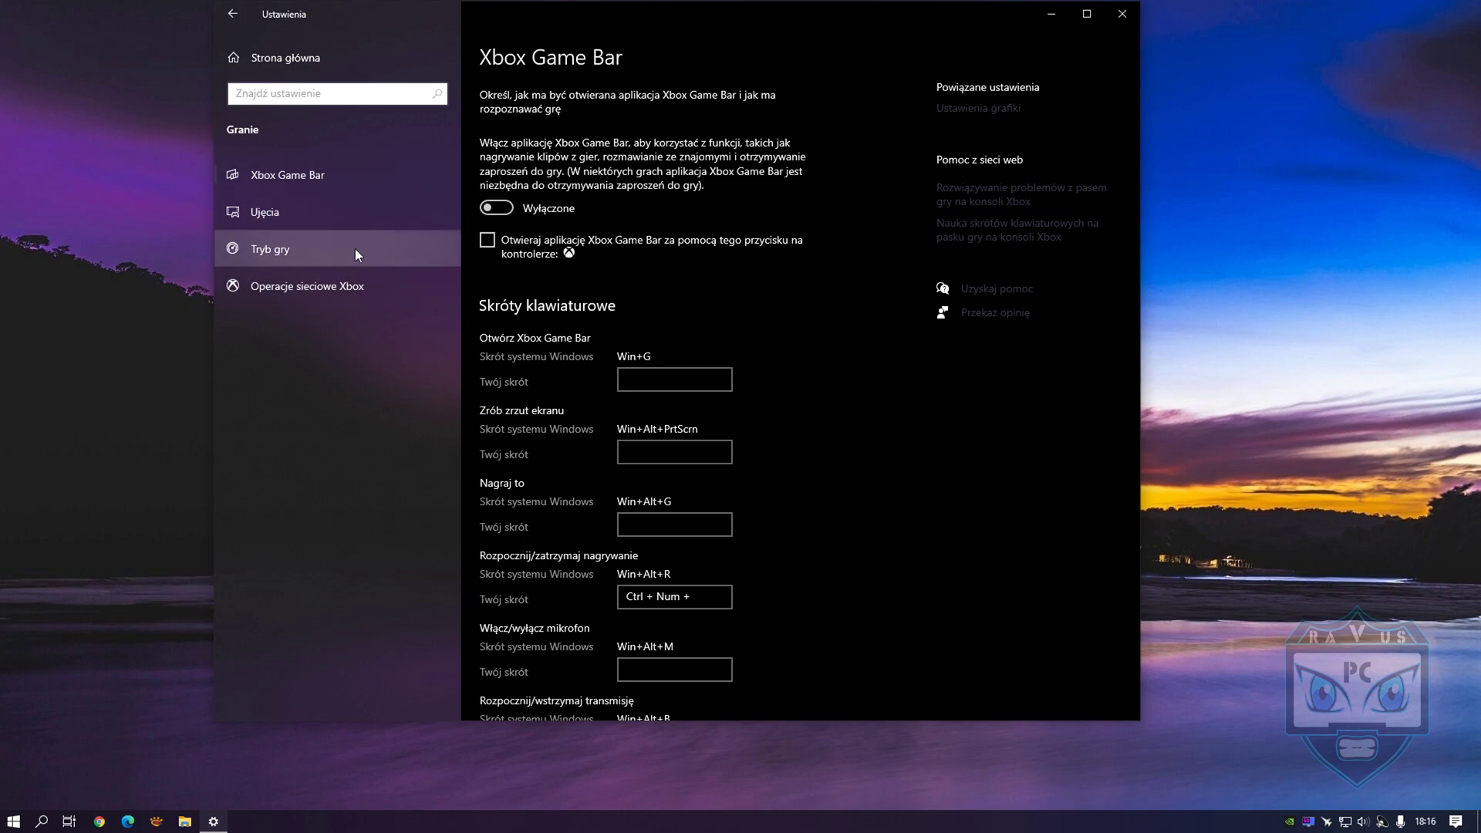
pyautogui.click(321, 247)
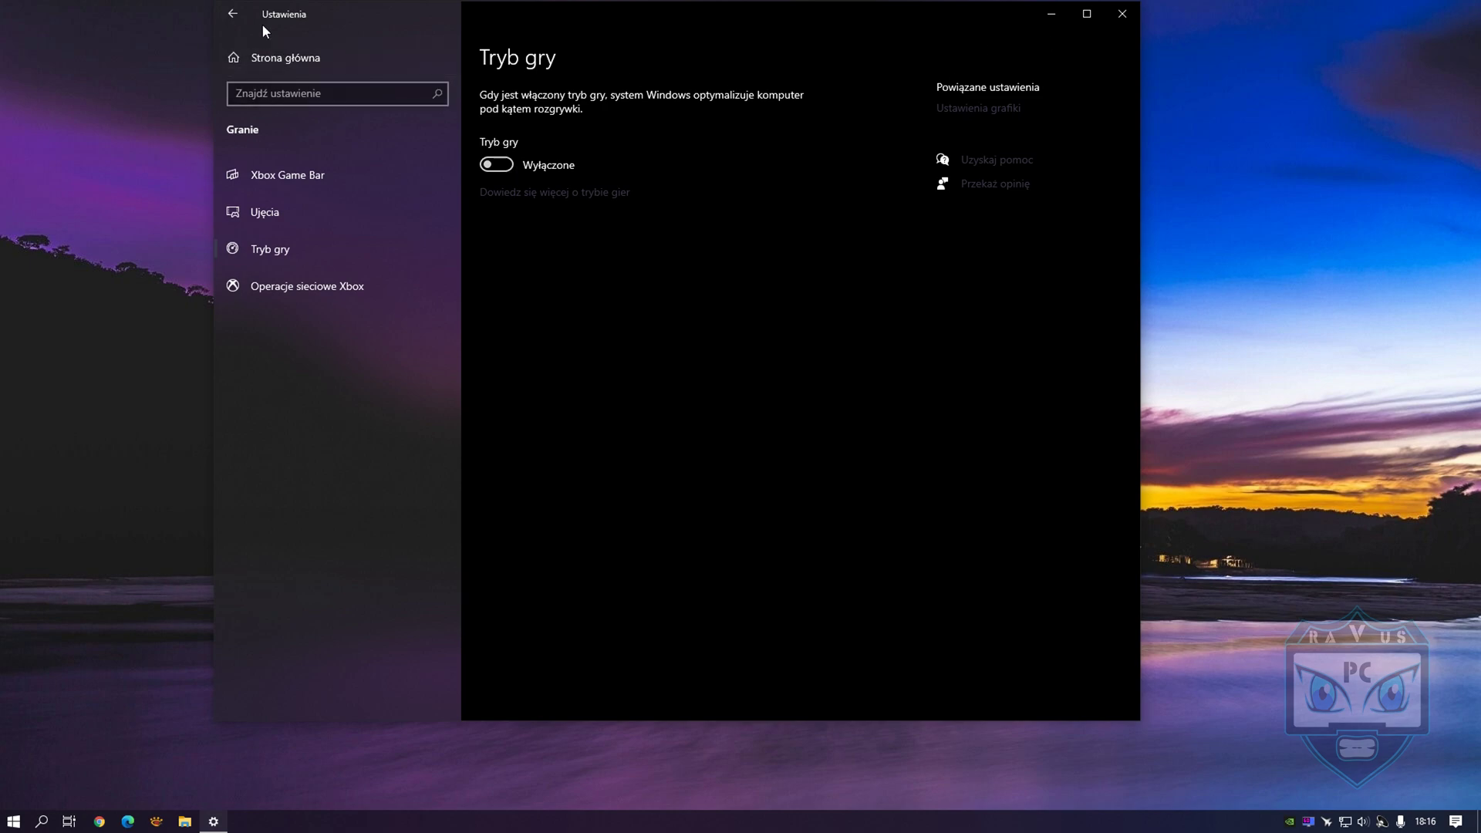
# Step: Close Windows Settings and open the global 3D settings page (Zarządzanie ustawieniami 3D) in the NVIDIA Control Panel
pyautogui.click(1123, 13)
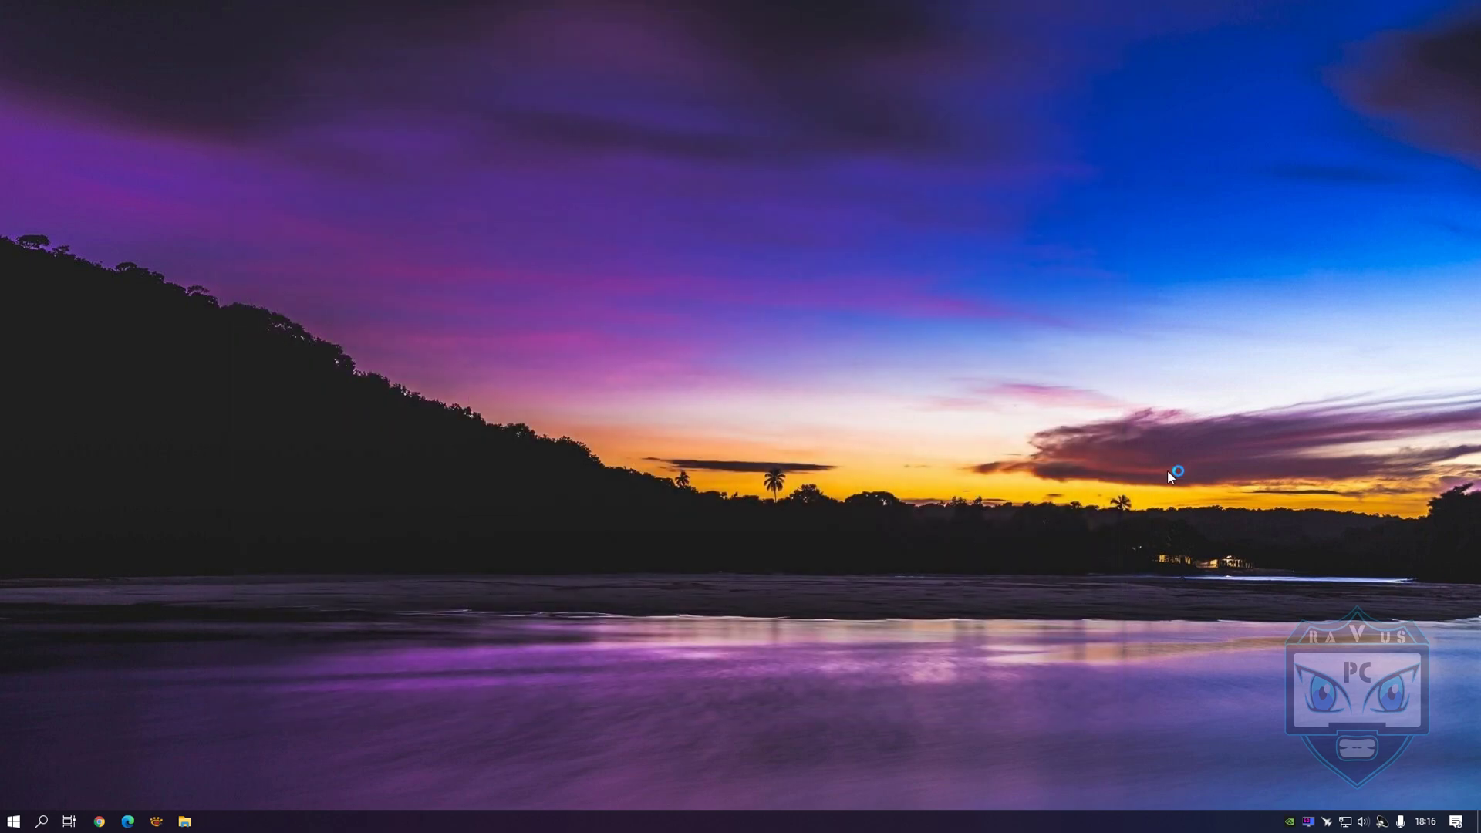
pyautogui.rightClick(611, 356)
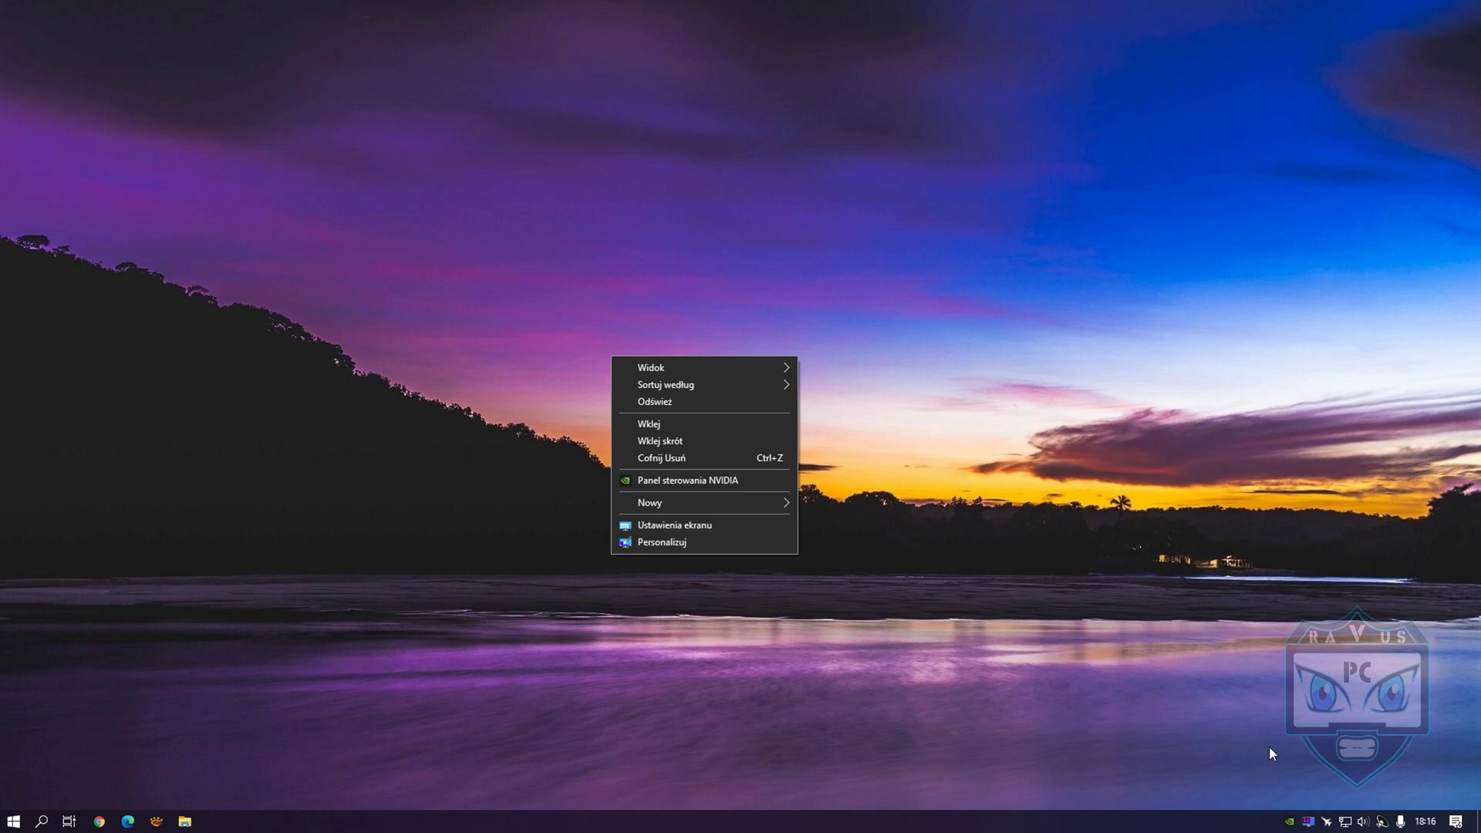
pyautogui.click(780, 484)
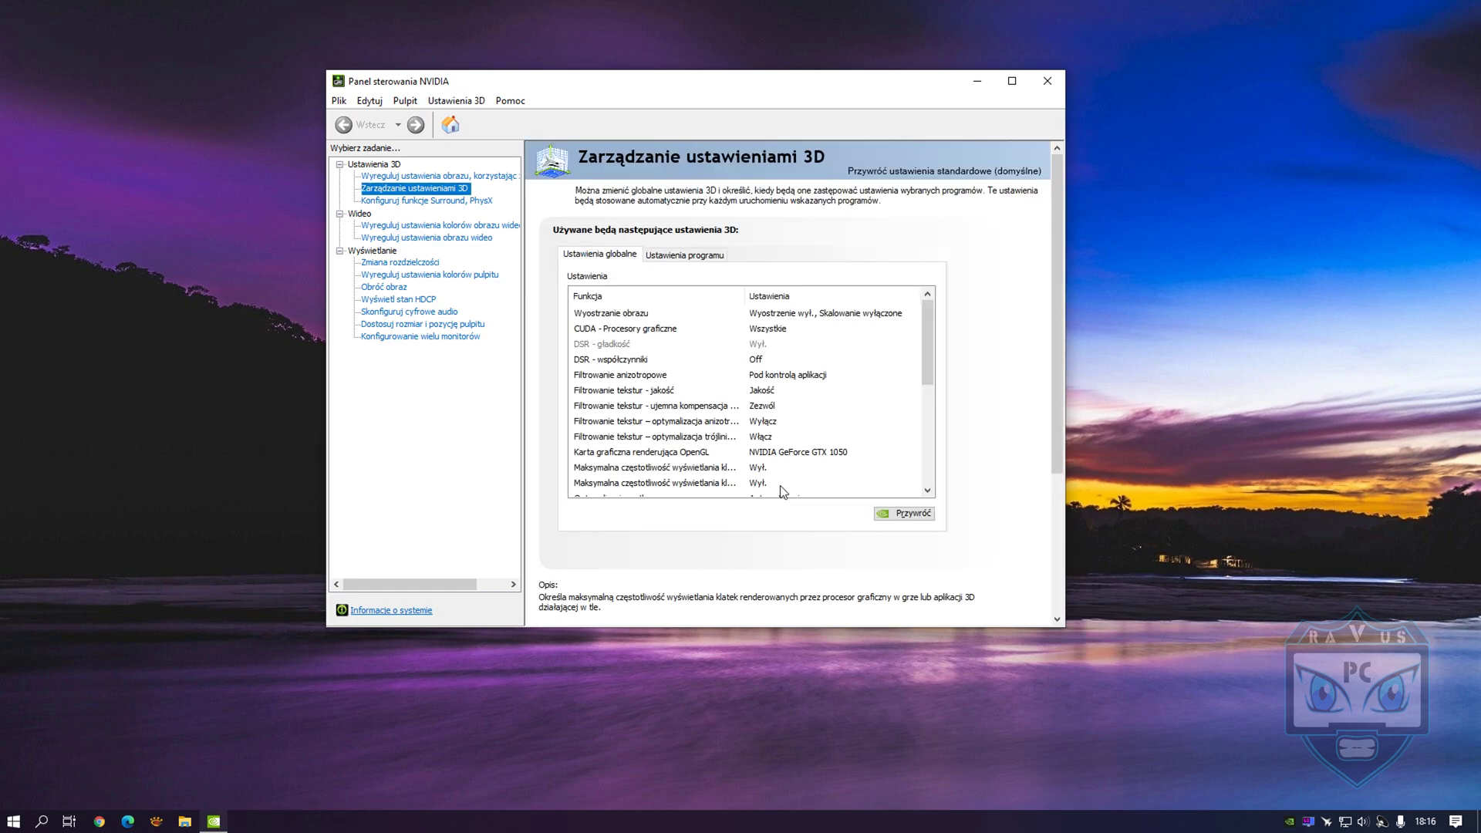
pyautogui.click(477, 176)
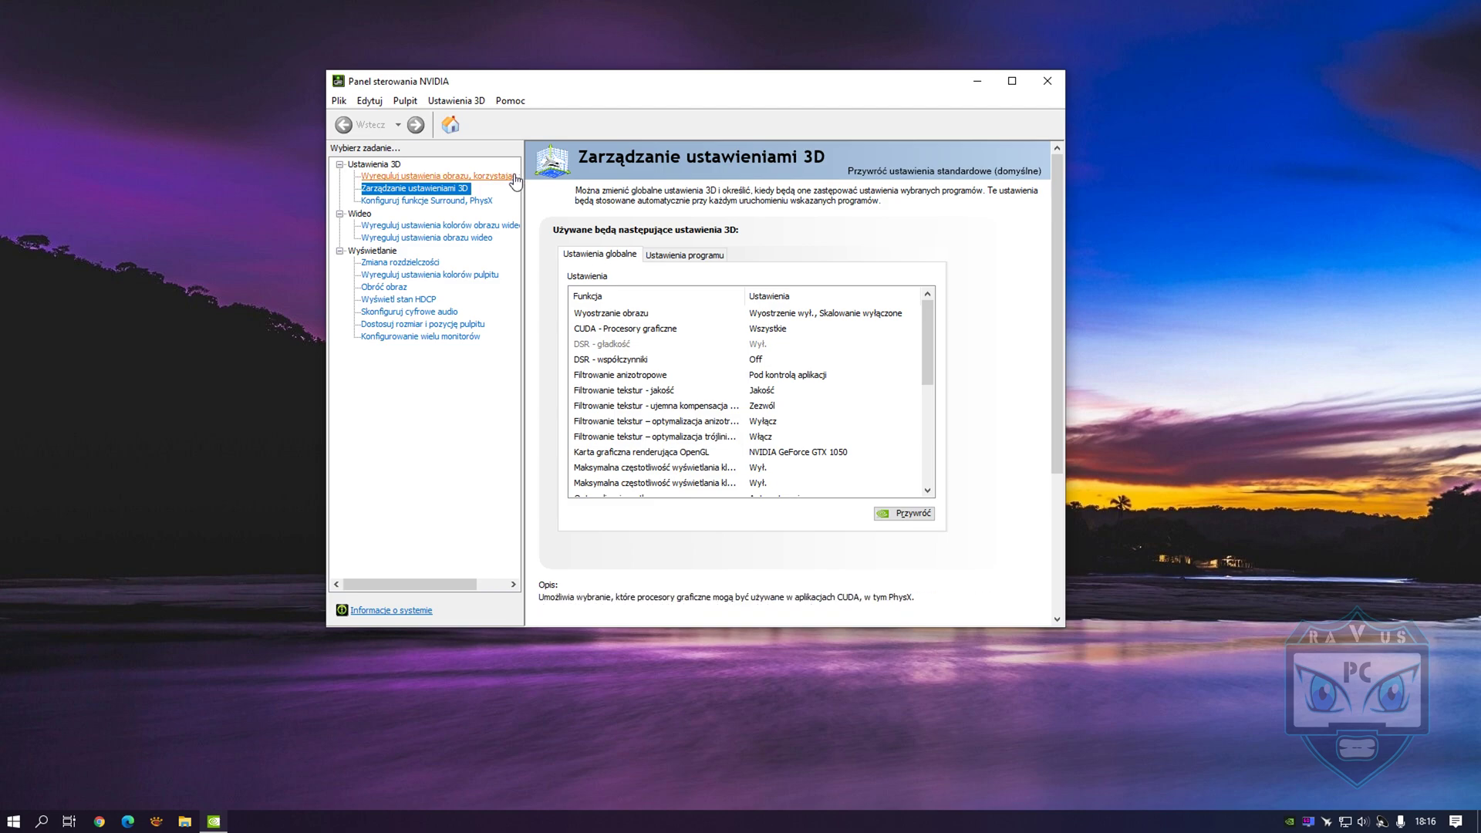
pyautogui.click(472, 189)
# Step: Set the global power management mode (Tryb zarządzania energią) to "Preferuj maksymalną wydajność" and review the remaining 3D settings
pyautogui.click(919, 333)
pyautogui.scroll(-1, 932, 352)
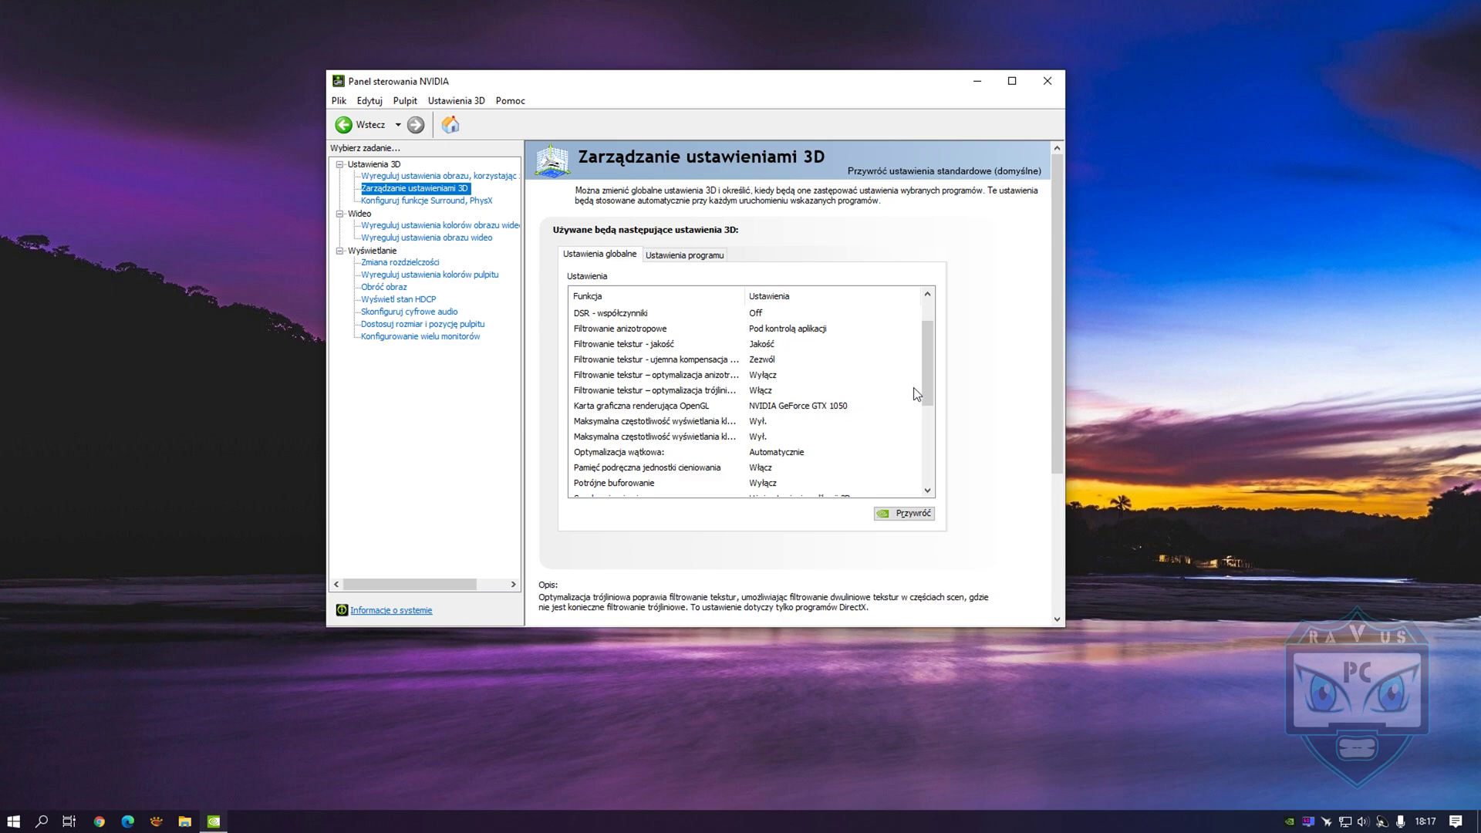
pyautogui.moveTo(925, 383); pyautogui.dragTo(925, 465)
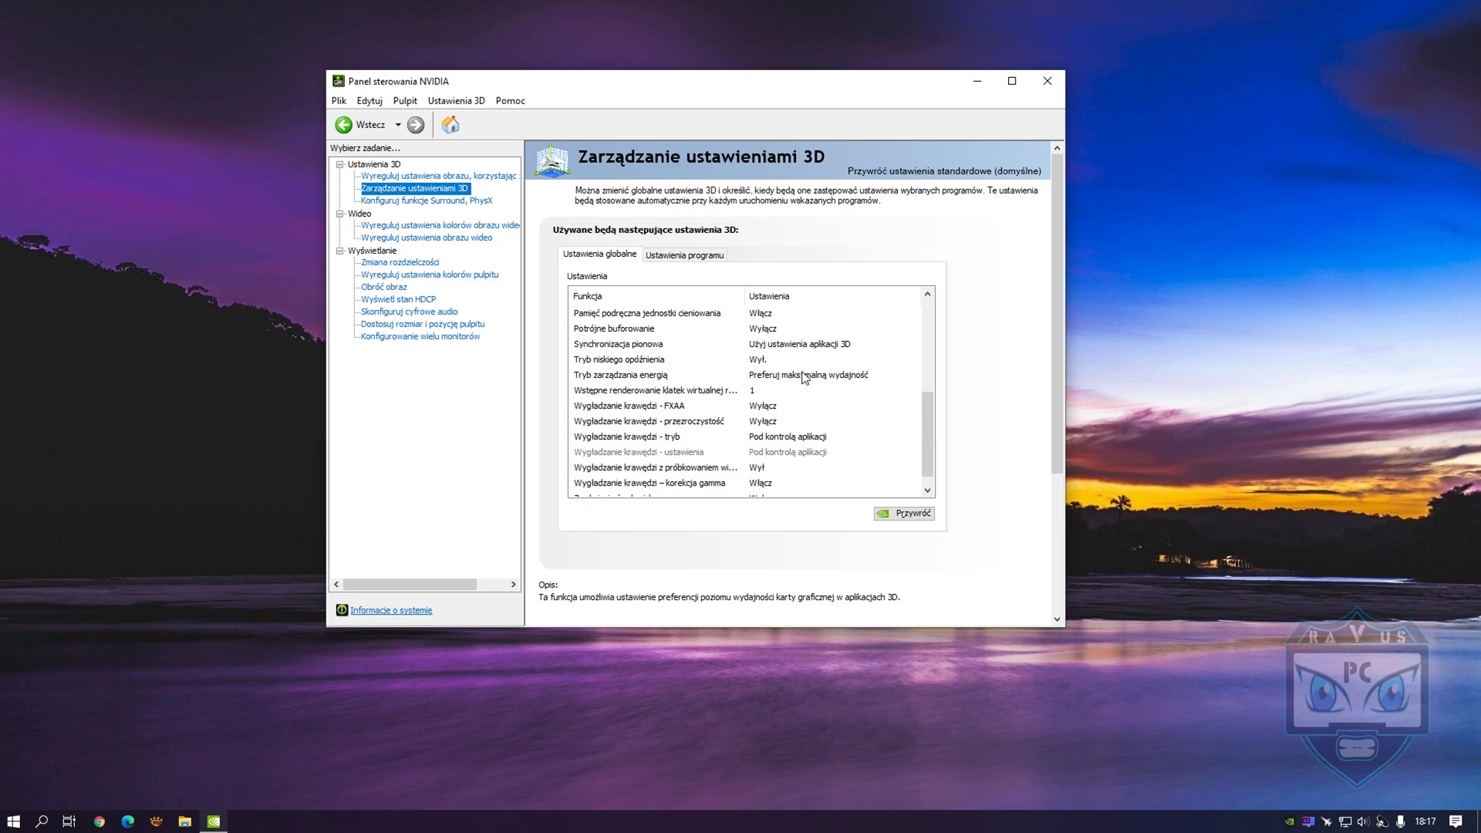
pyautogui.click(833, 377)
pyautogui.click(831, 377)
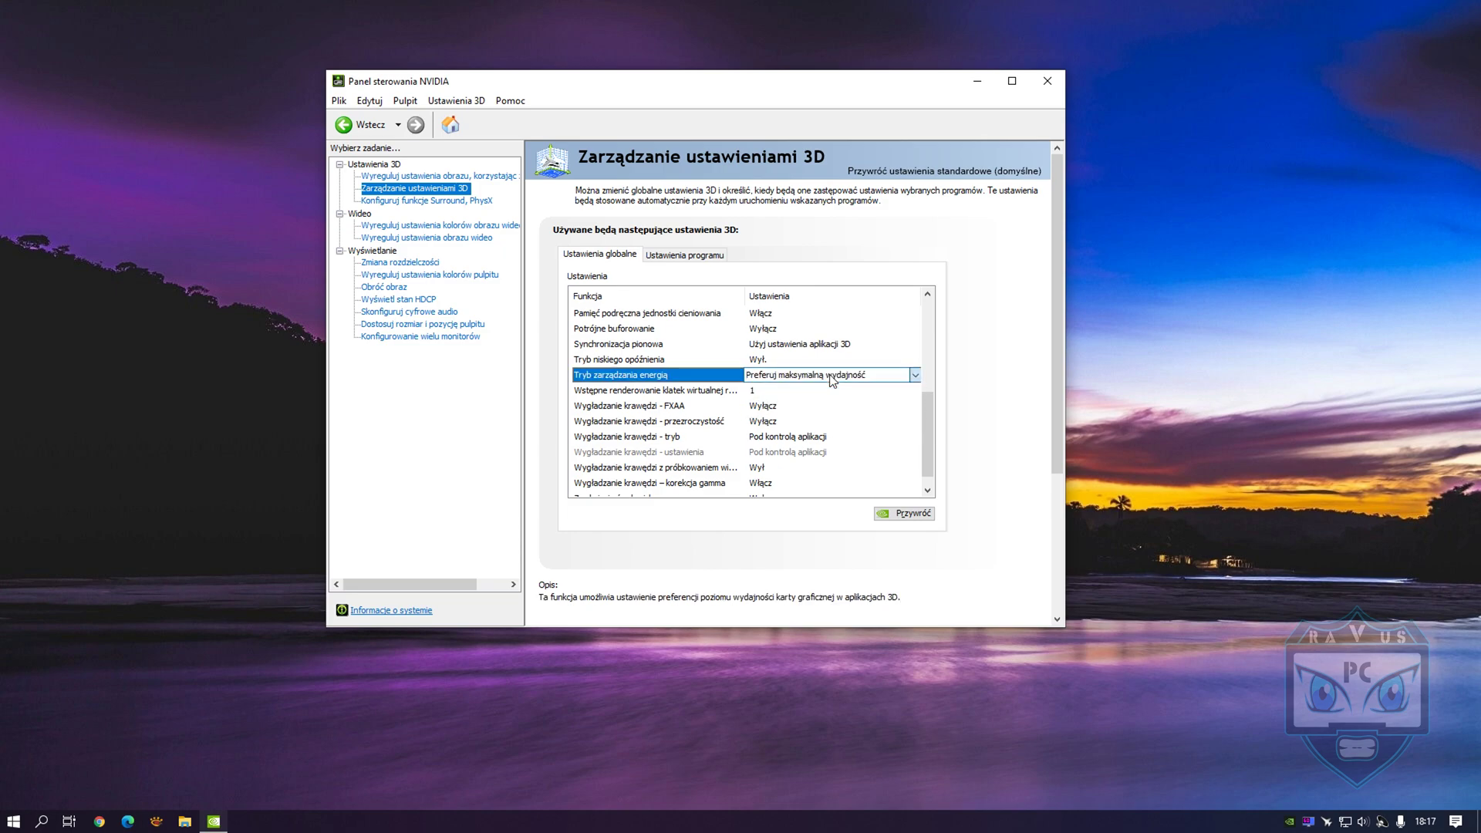
pyautogui.click(805, 376)
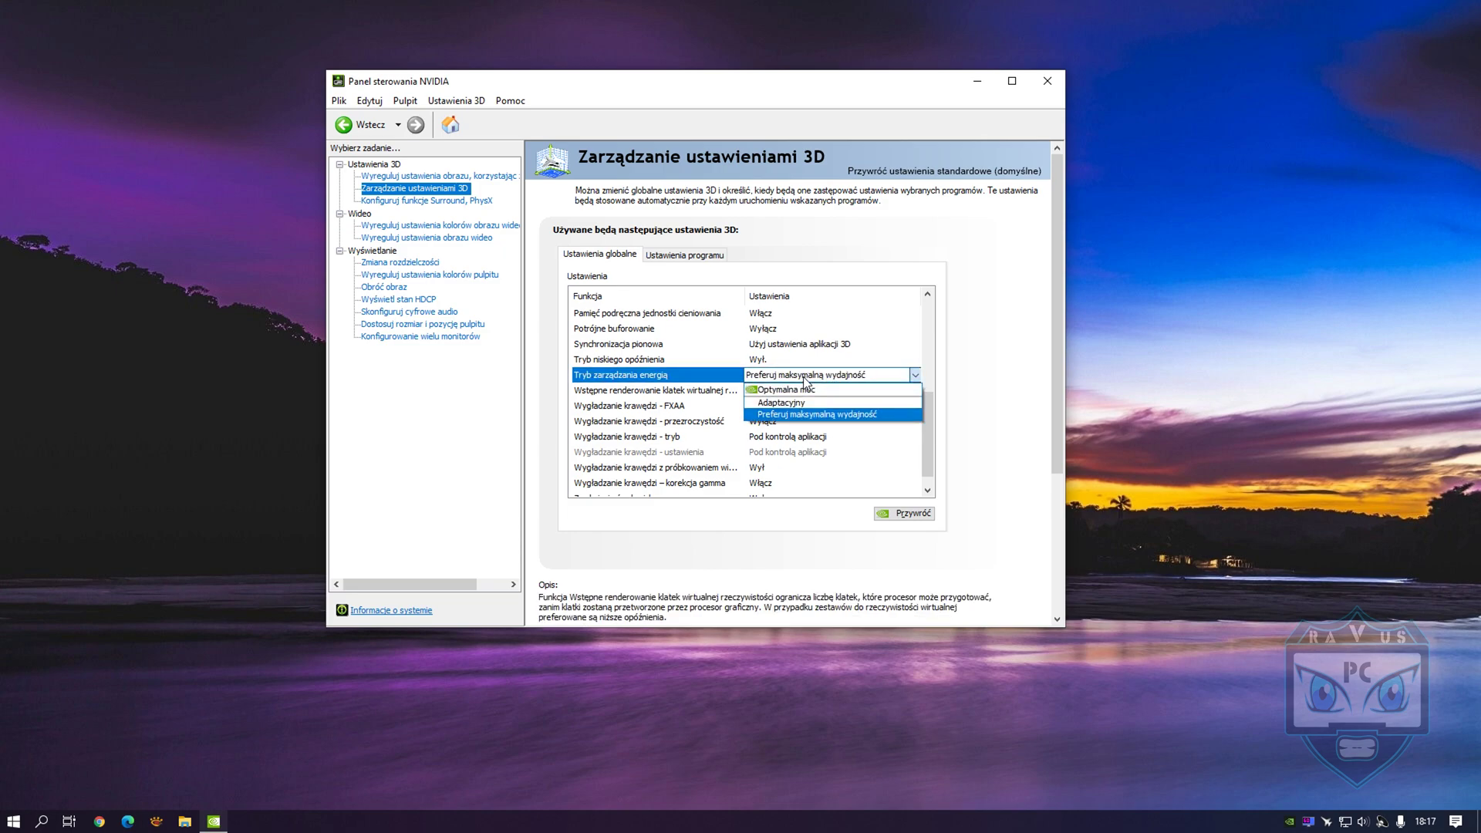
pyautogui.click(798, 417)
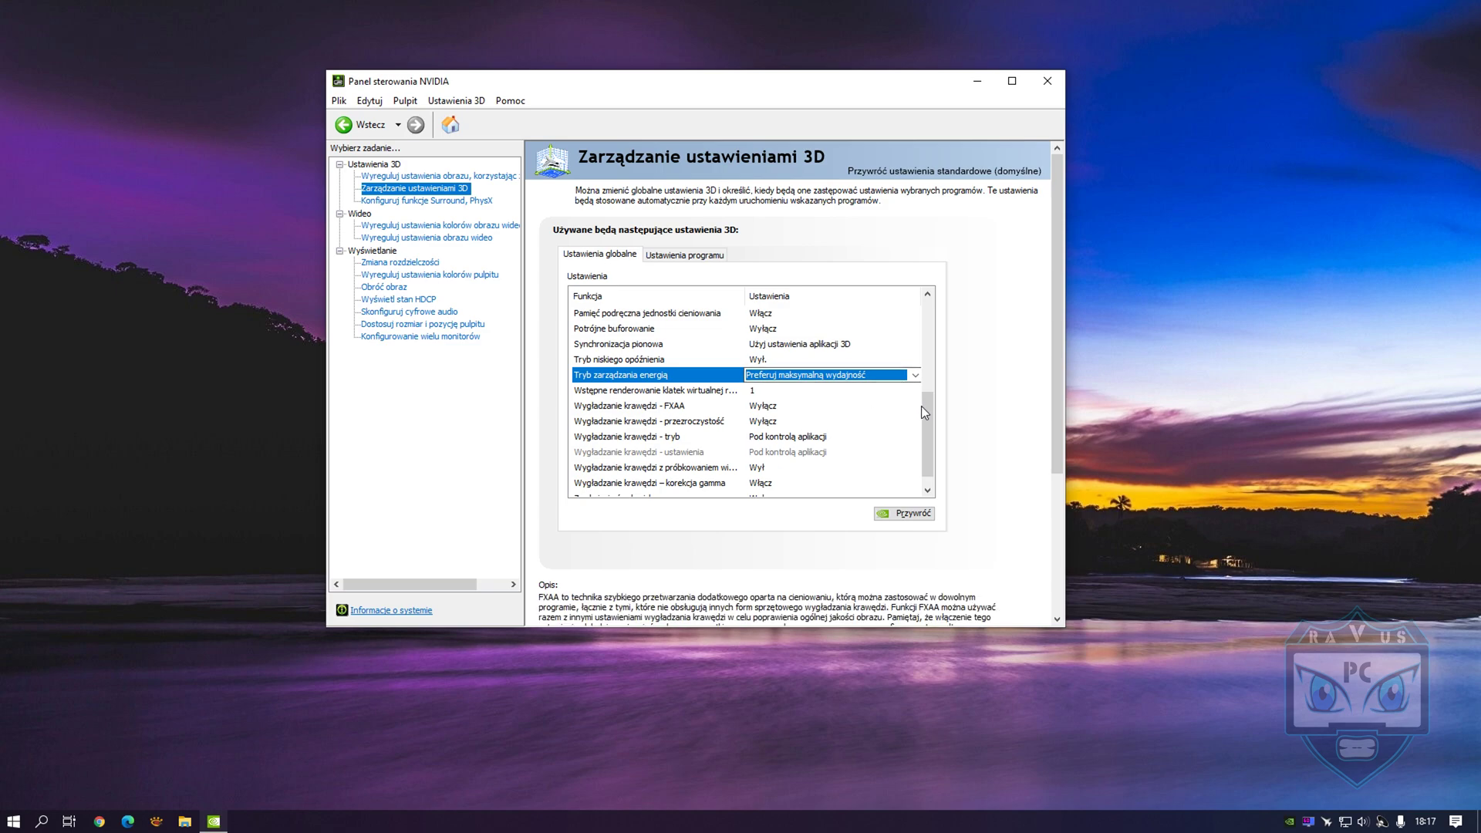
pyautogui.scroll(-1, 927, 407)
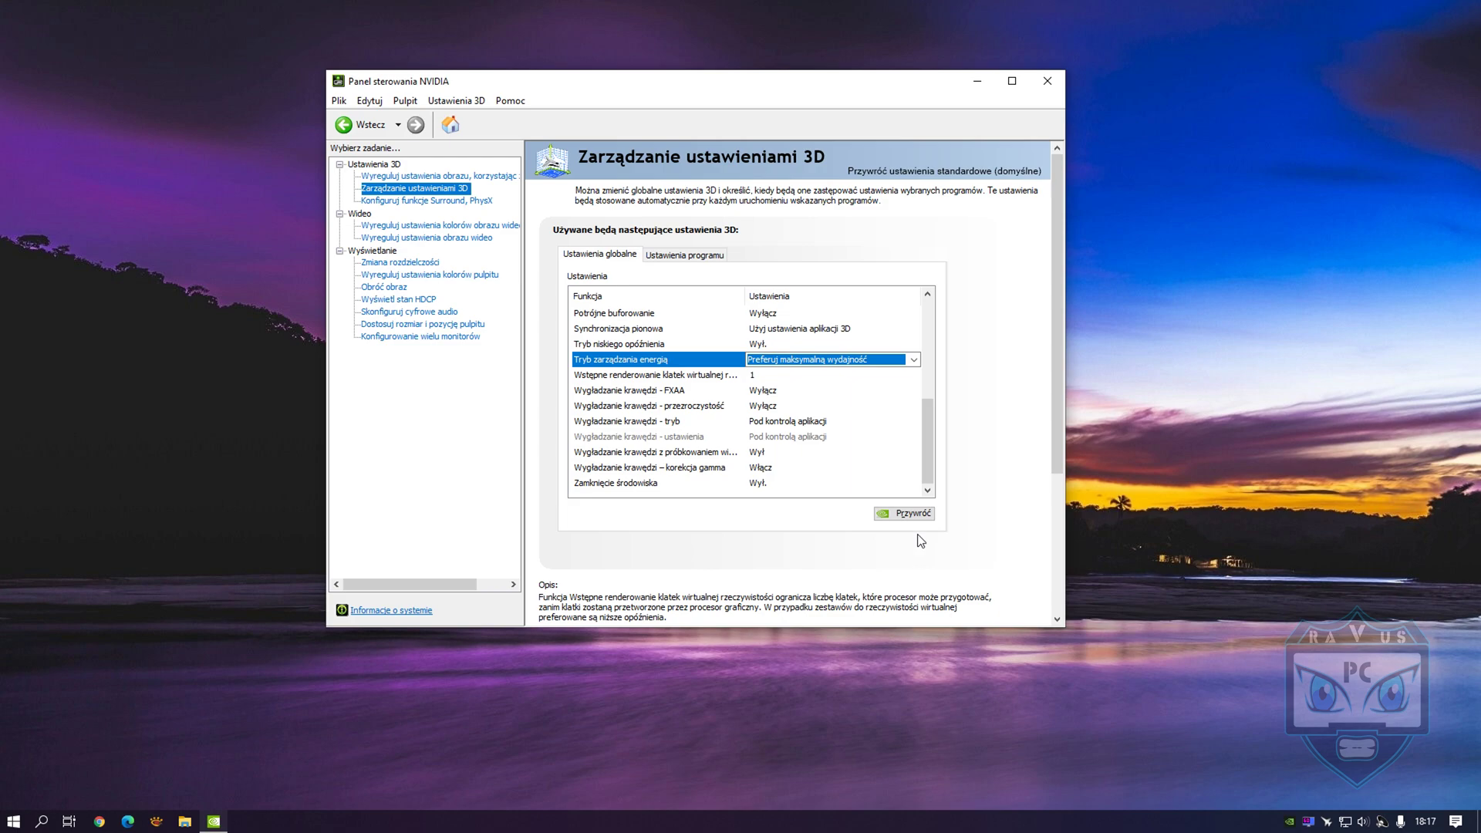
# Step: Open the Surround and PhysX configuration page and show the available PhysX processor options
pyautogui.click(476, 201)
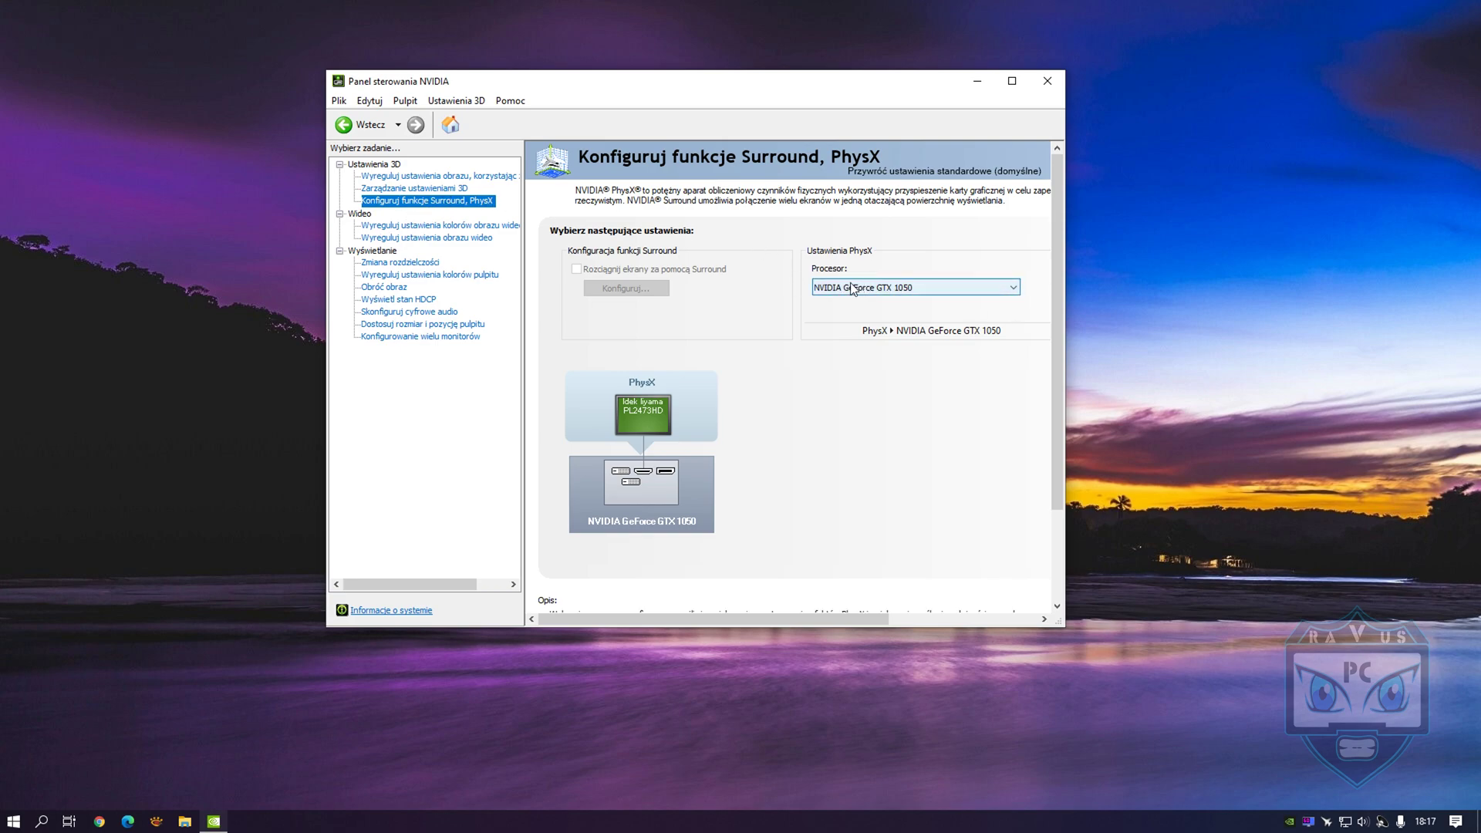
pyautogui.click(931, 286)
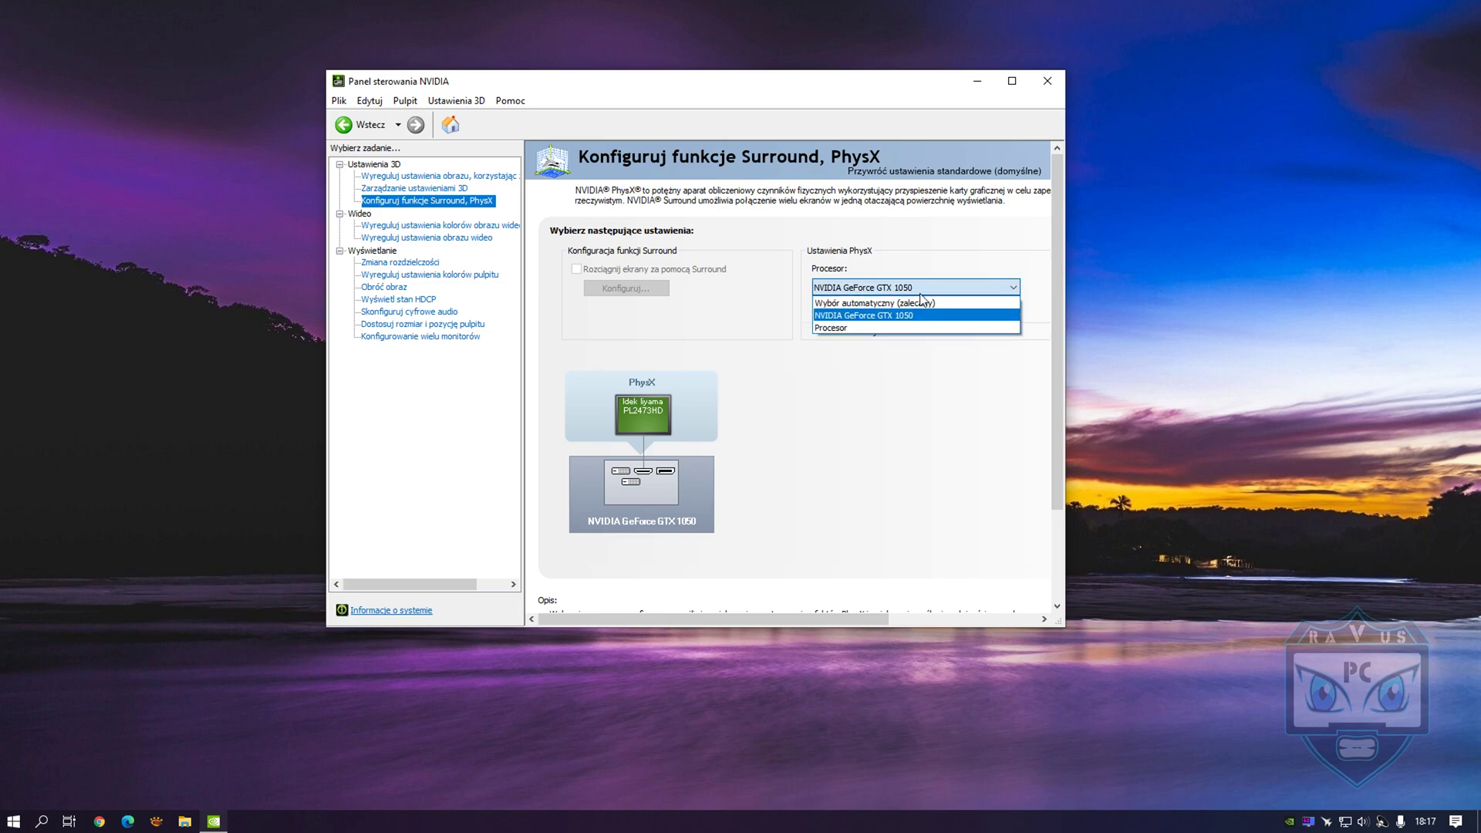
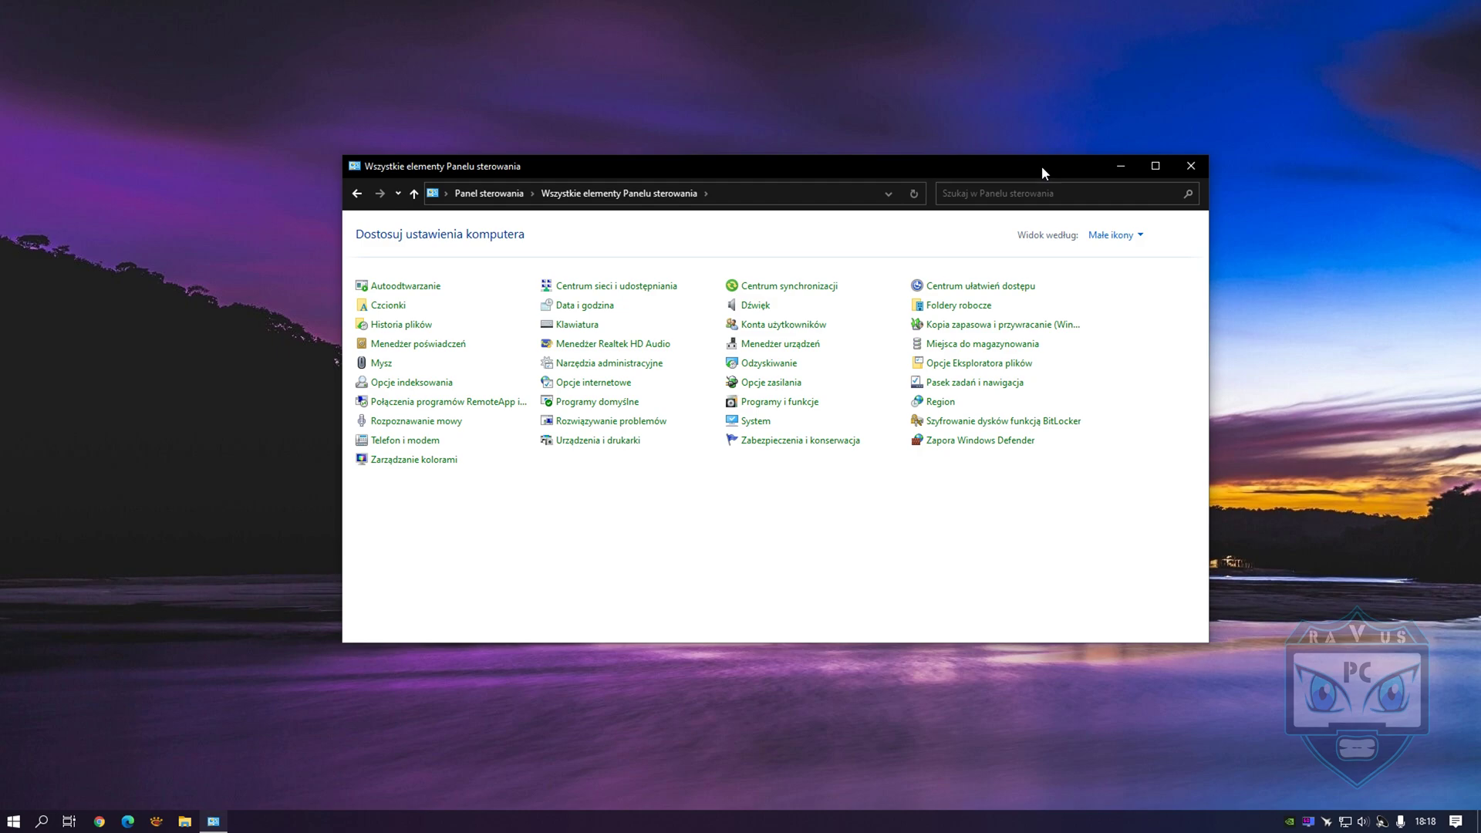
# Step: Open the advanced power settings of the "Wysoka wydajność" plan from the Control Panel power options
pyautogui.moveTo(1041, 166); pyautogui.dragTo(1030, 166)
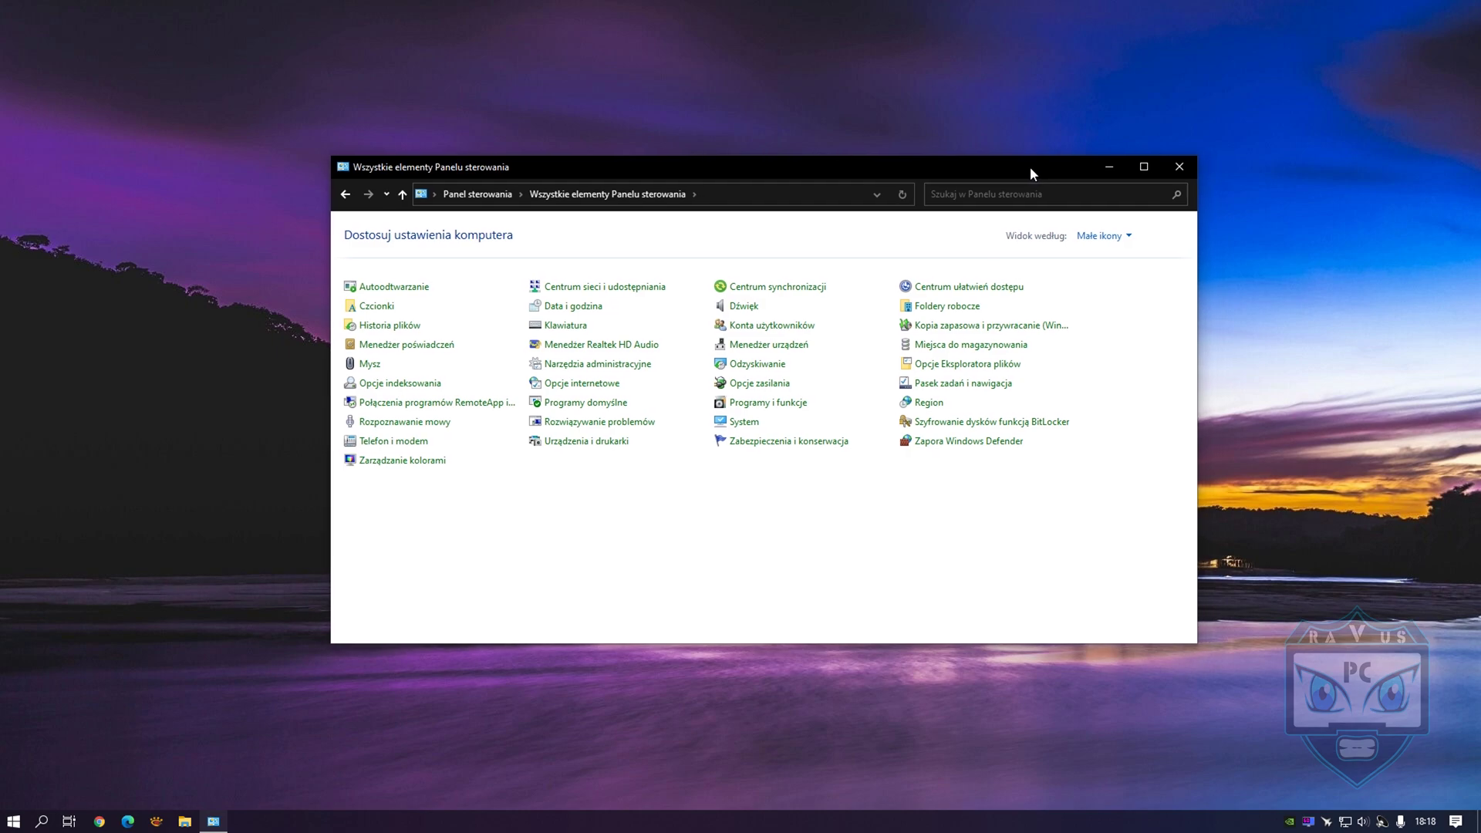
pyautogui.click(764, 384)
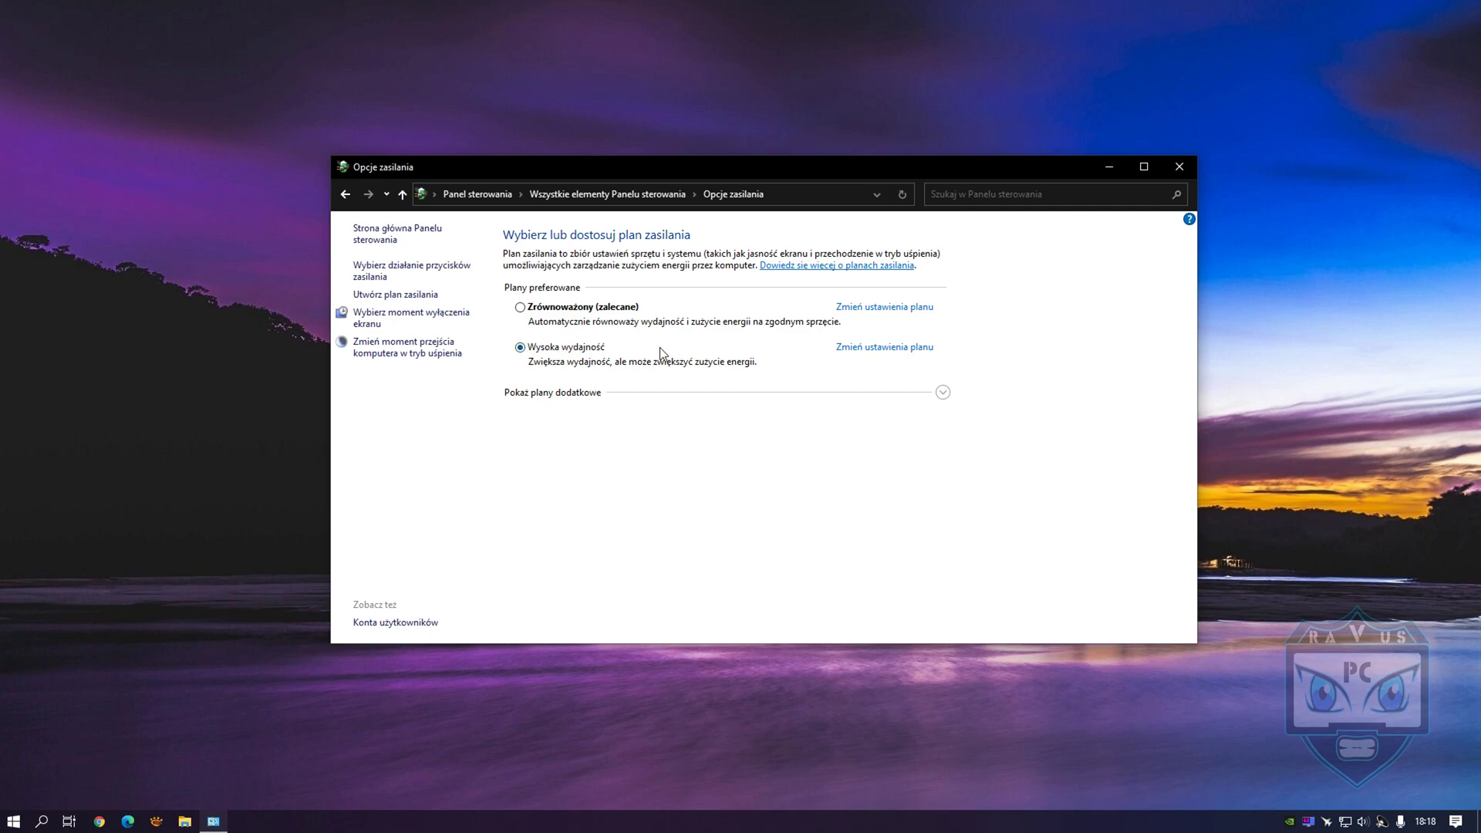
pyautogui.click(864, 348)
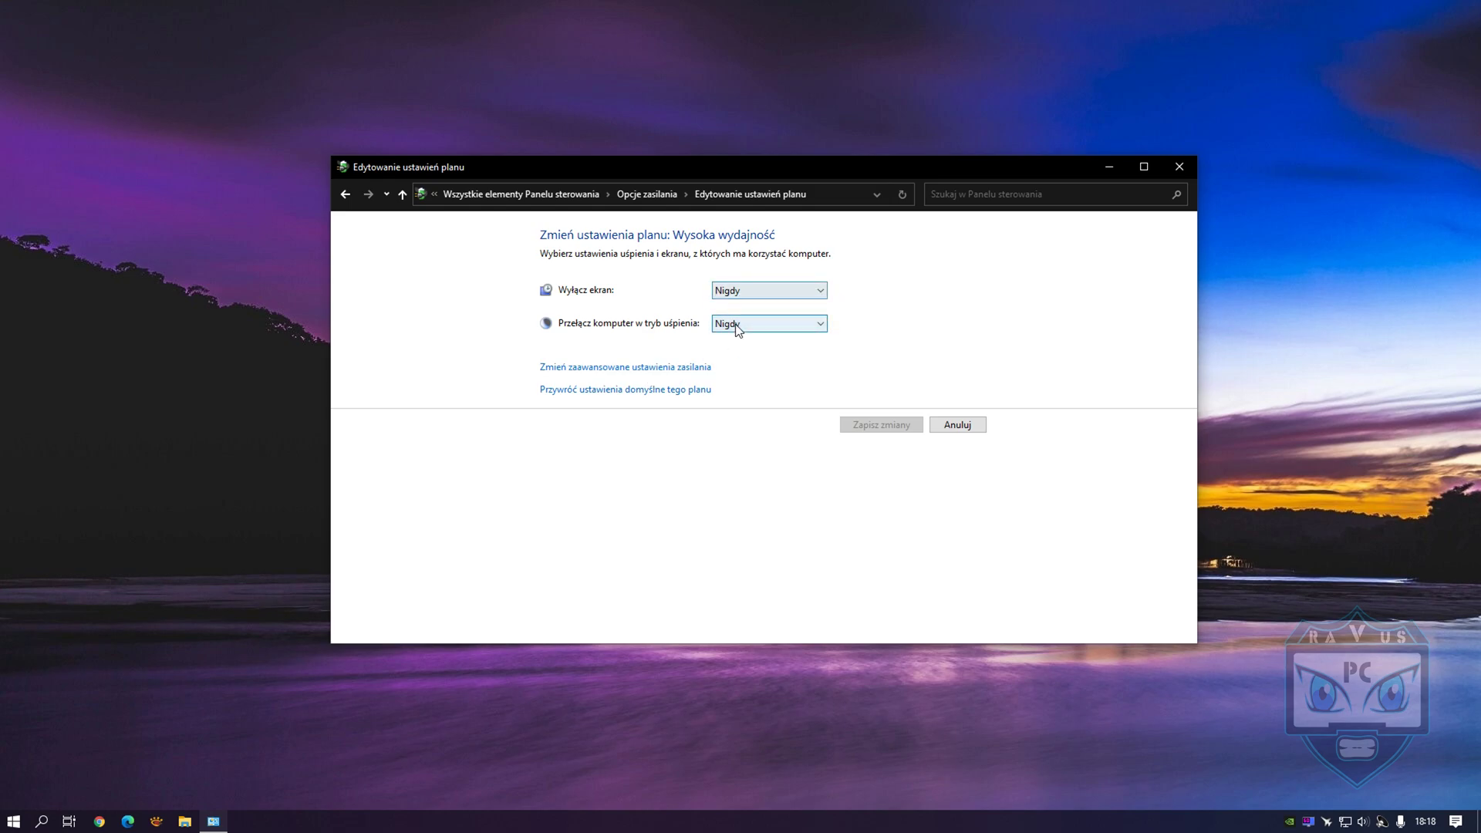
pyautogui.click(641, 368)
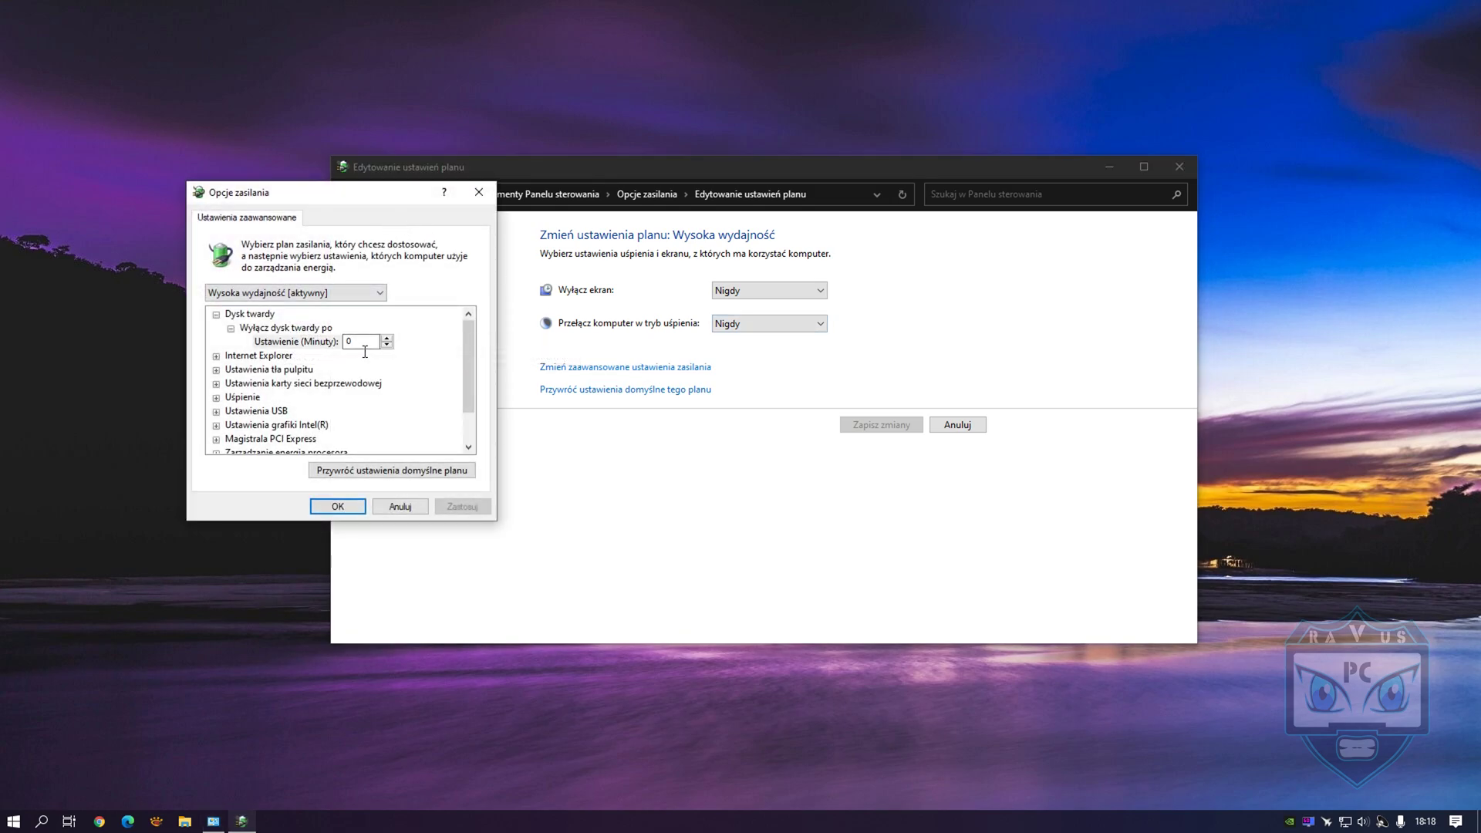
# Step: Expand the processor power management settings and check the minimum state, cooling policy and maximum state
pyautogui.moveTo(469, 349); pyautogui.dragTo(469, 381)
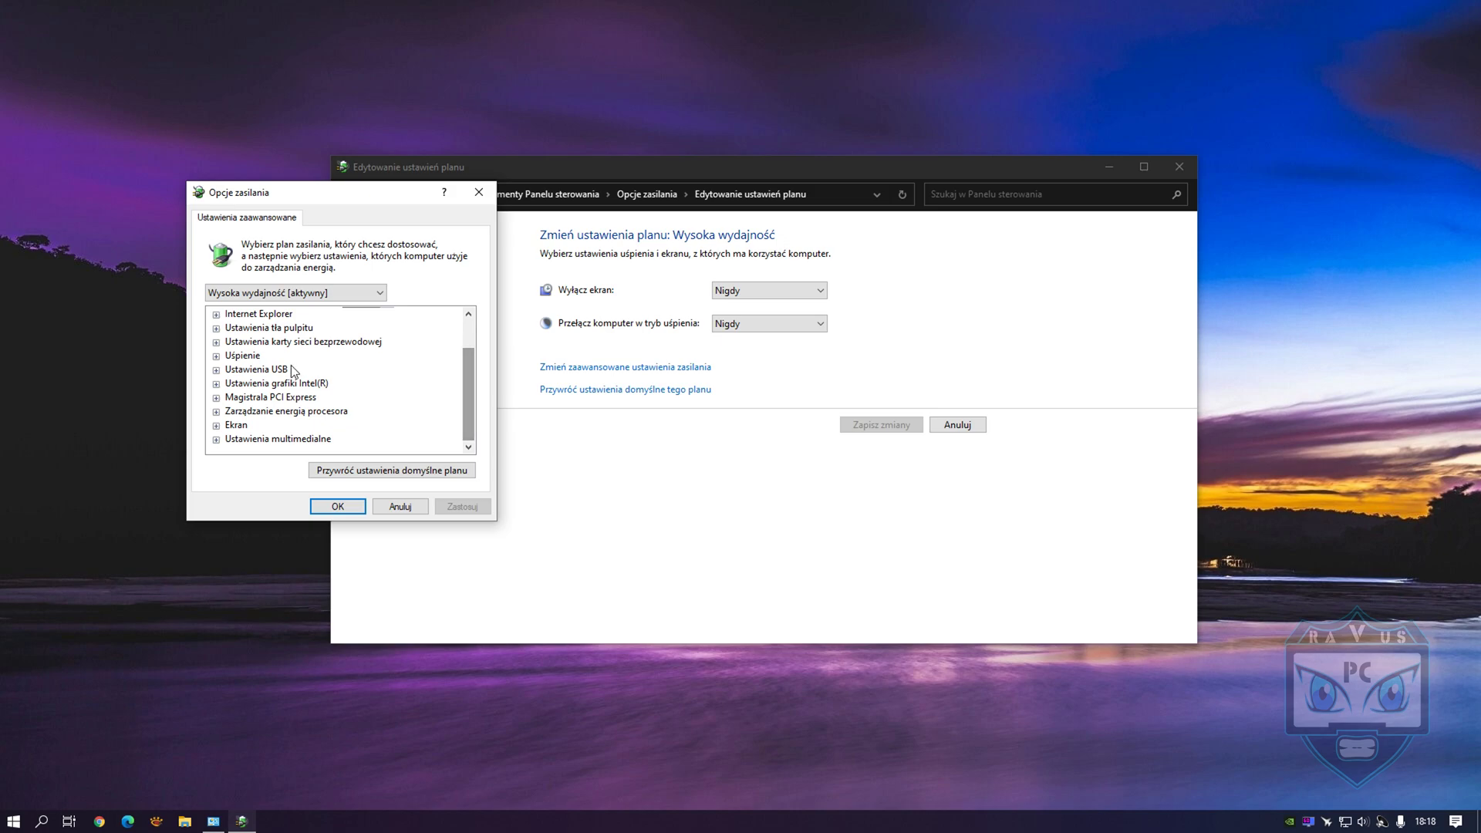
pyautogui.click(216, 412)
pyautogui.scroll(-1, 474, 370)
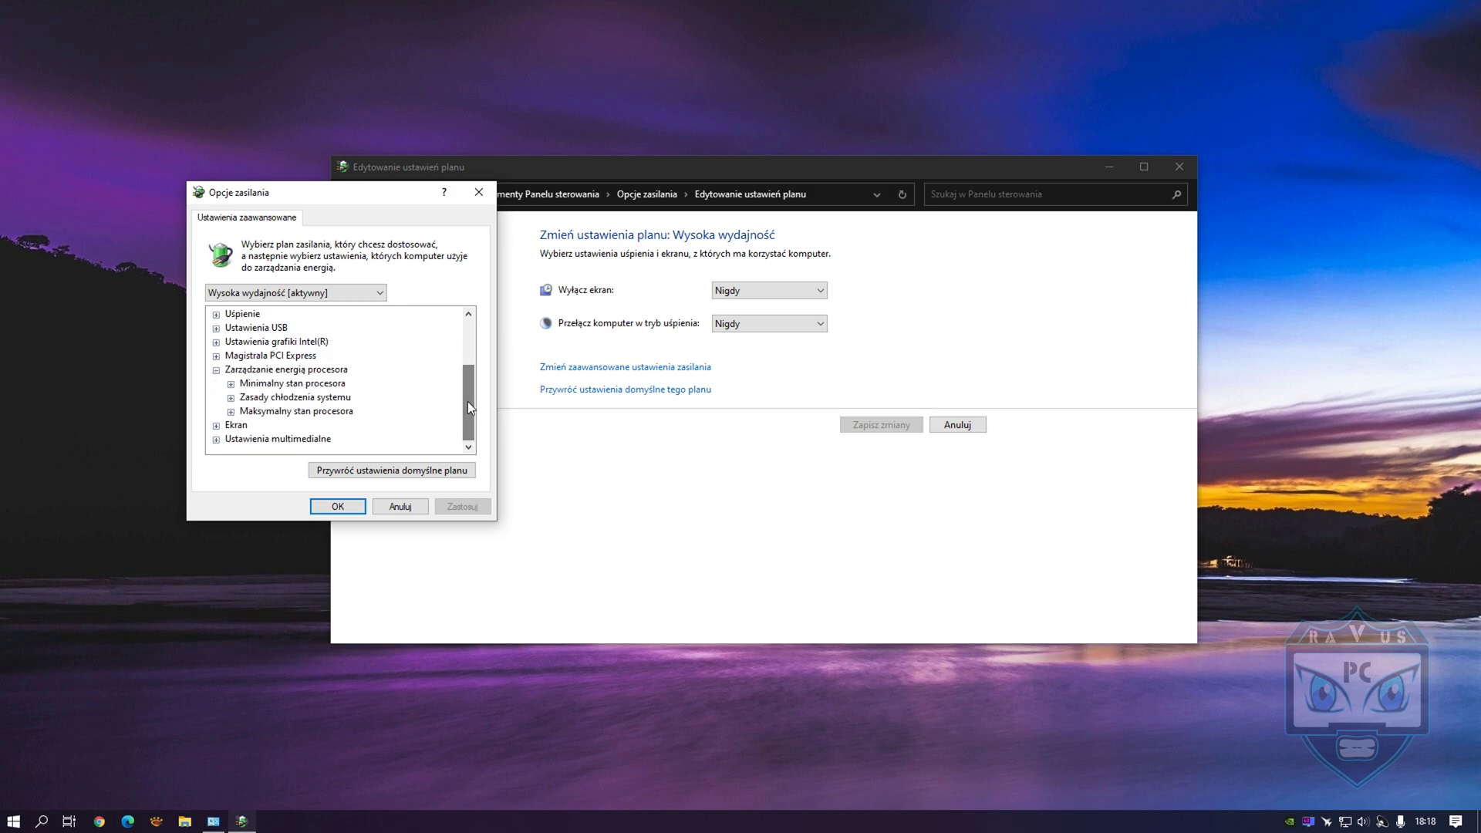
pyautogui.click(231, 384)
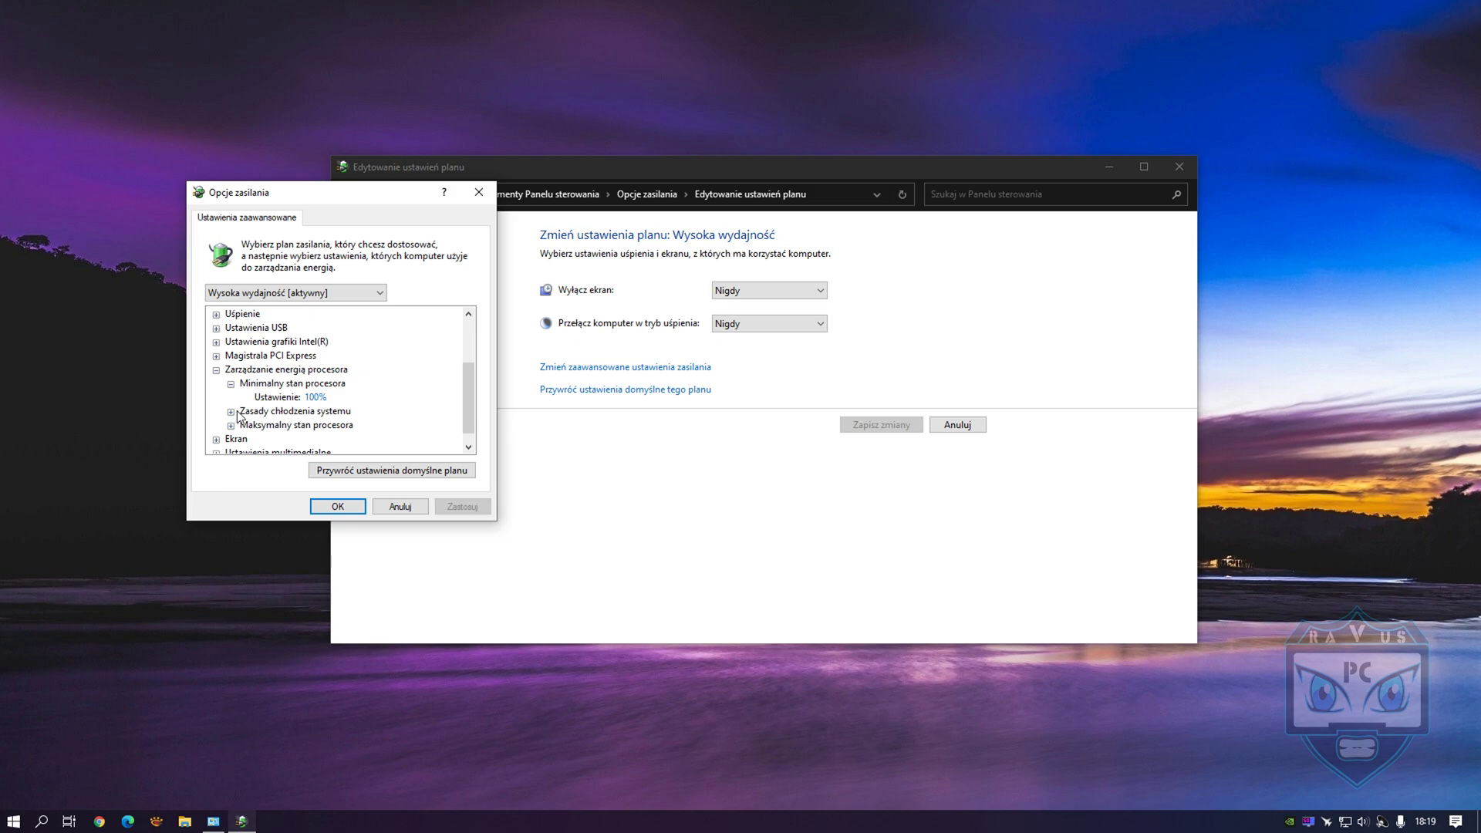
pyautogui.click(231, 412)
pyautogui.click(230, 439)
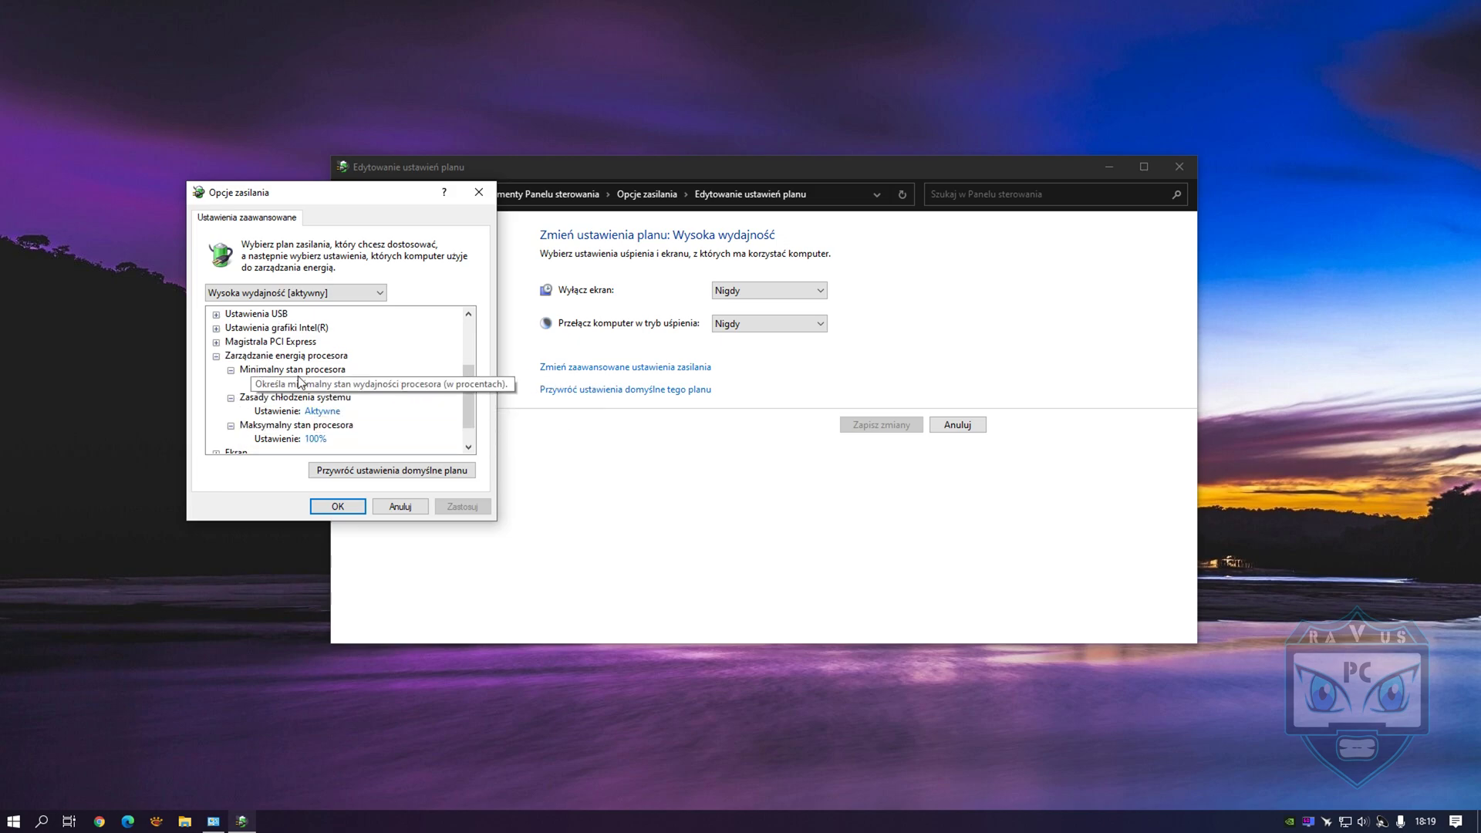
pyautogui.moveTo(383, 189); pyautogui.dragTo(575, 175)
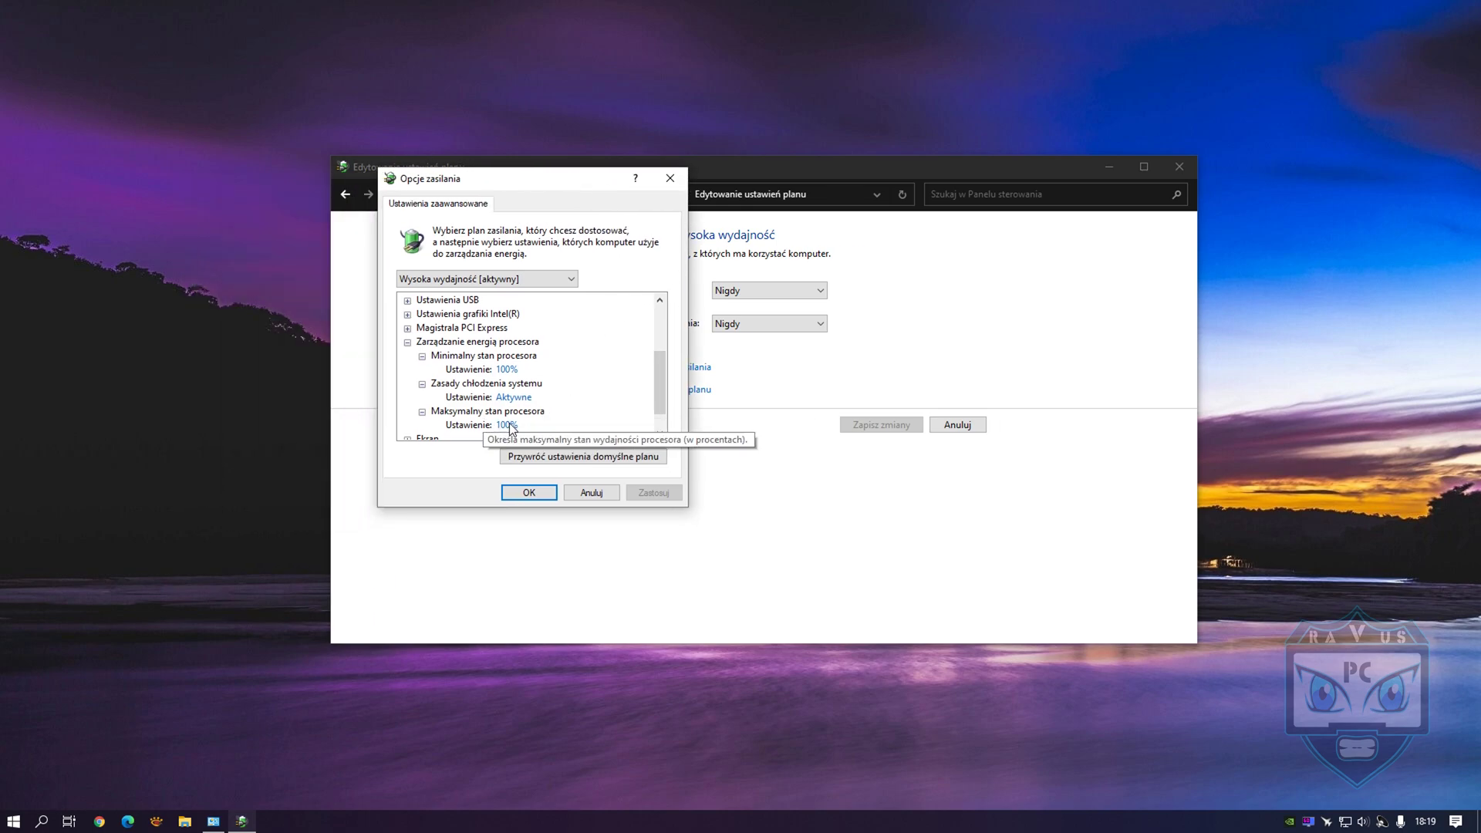
pyautogui.moveTo(629, 177); pyautogui.dragTo(695, 77)
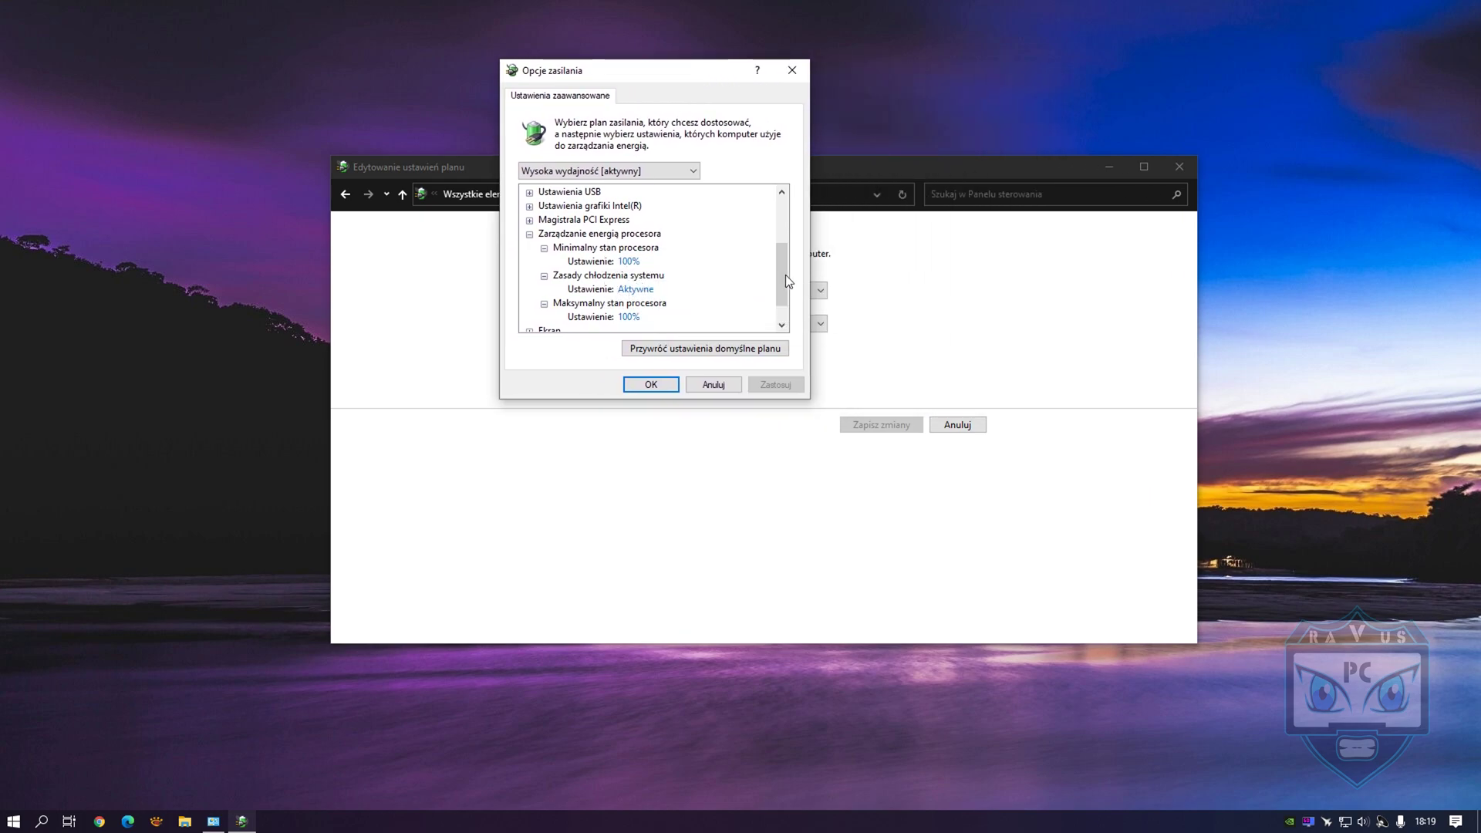
# Step: Check the display turn-off setting (Wyłącz ekran po), accept the advanced power settings and close the plan window
pyautogui.click(781, 325)
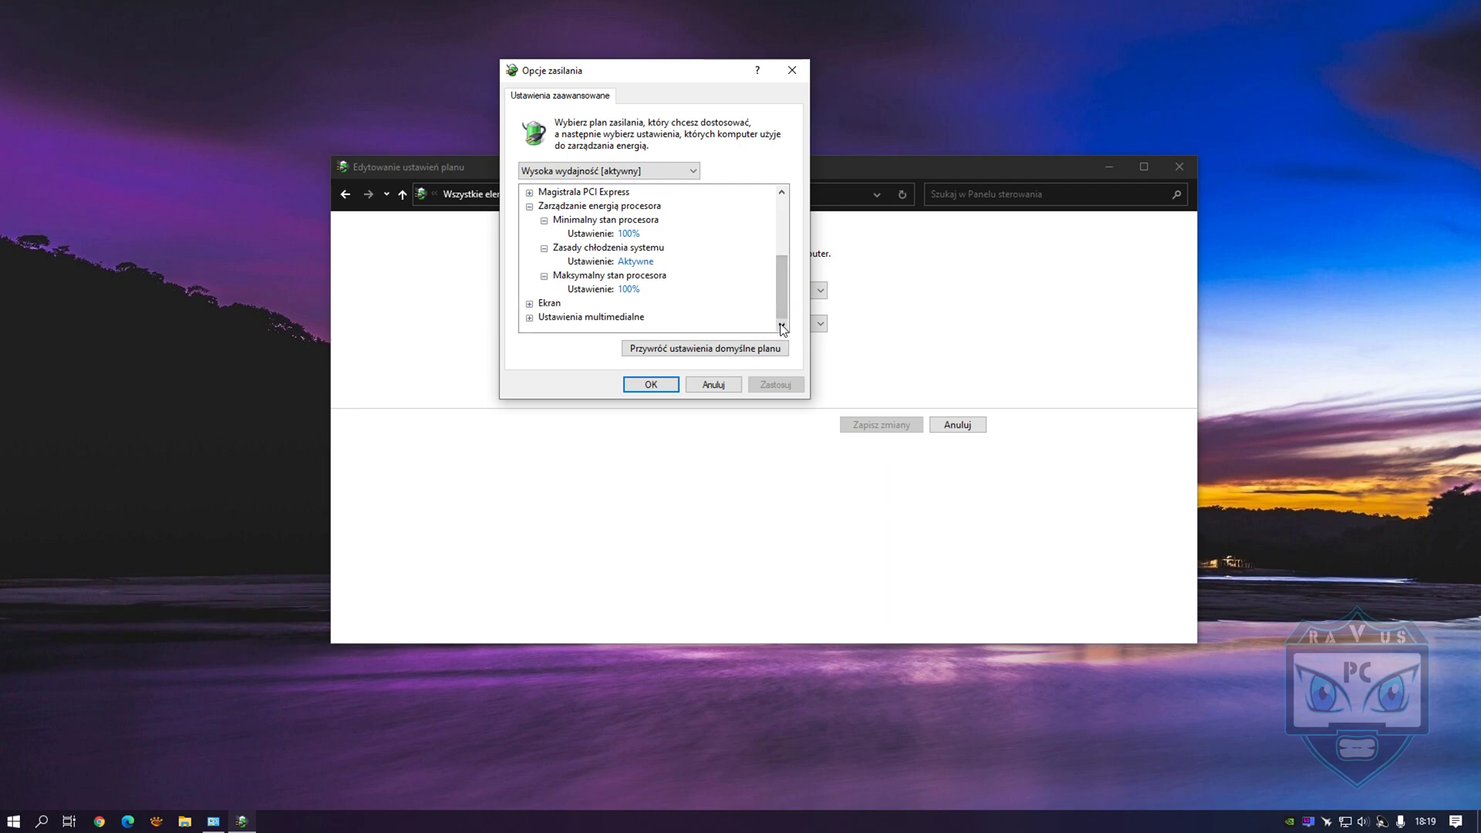
pyautogui.click(529, 303)
pyautogui.click(544, 317)
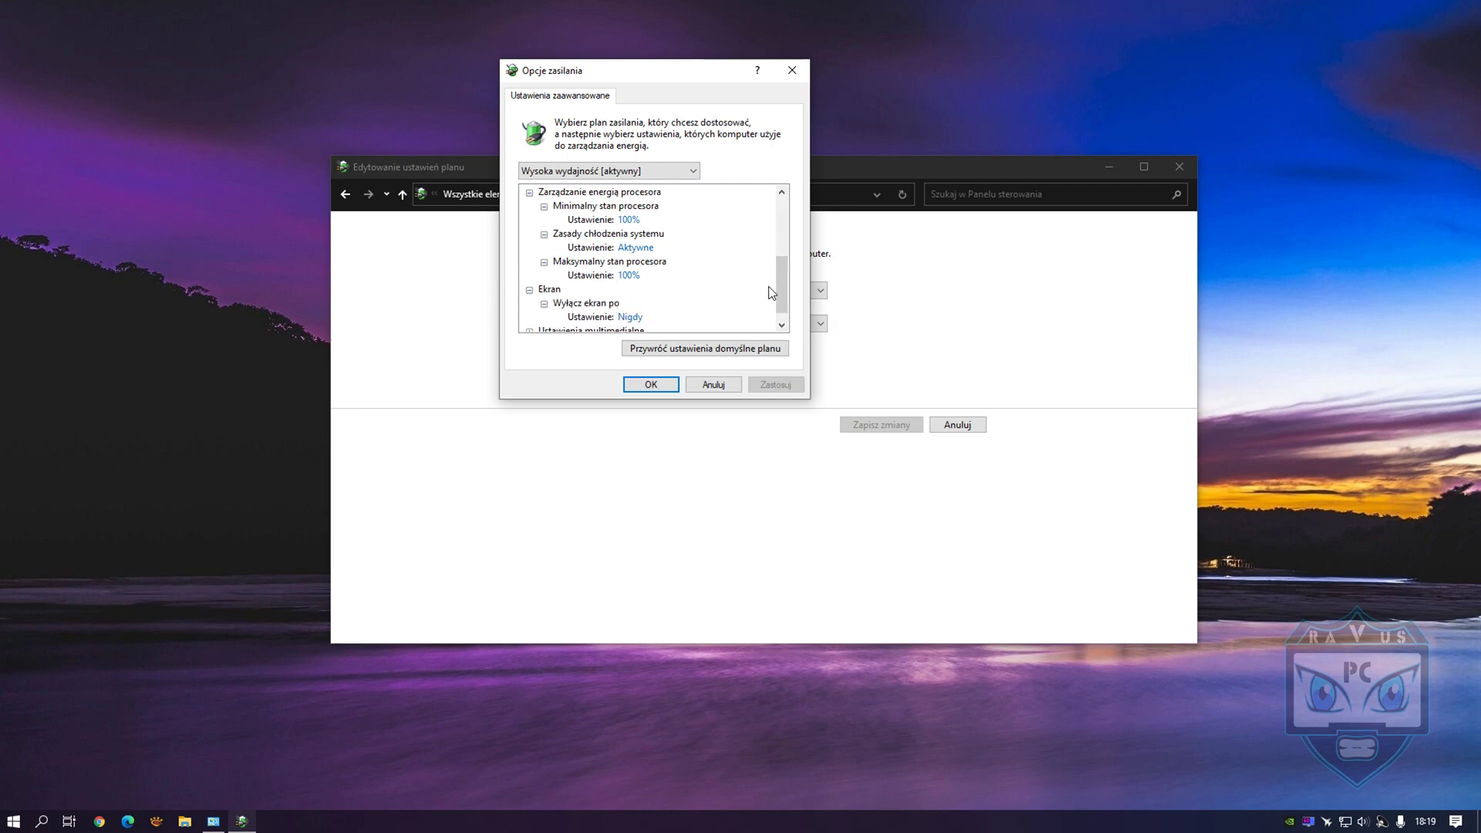
pyautogui.scroll(-1, 780, 279)
pyautogui.click(674, 386)
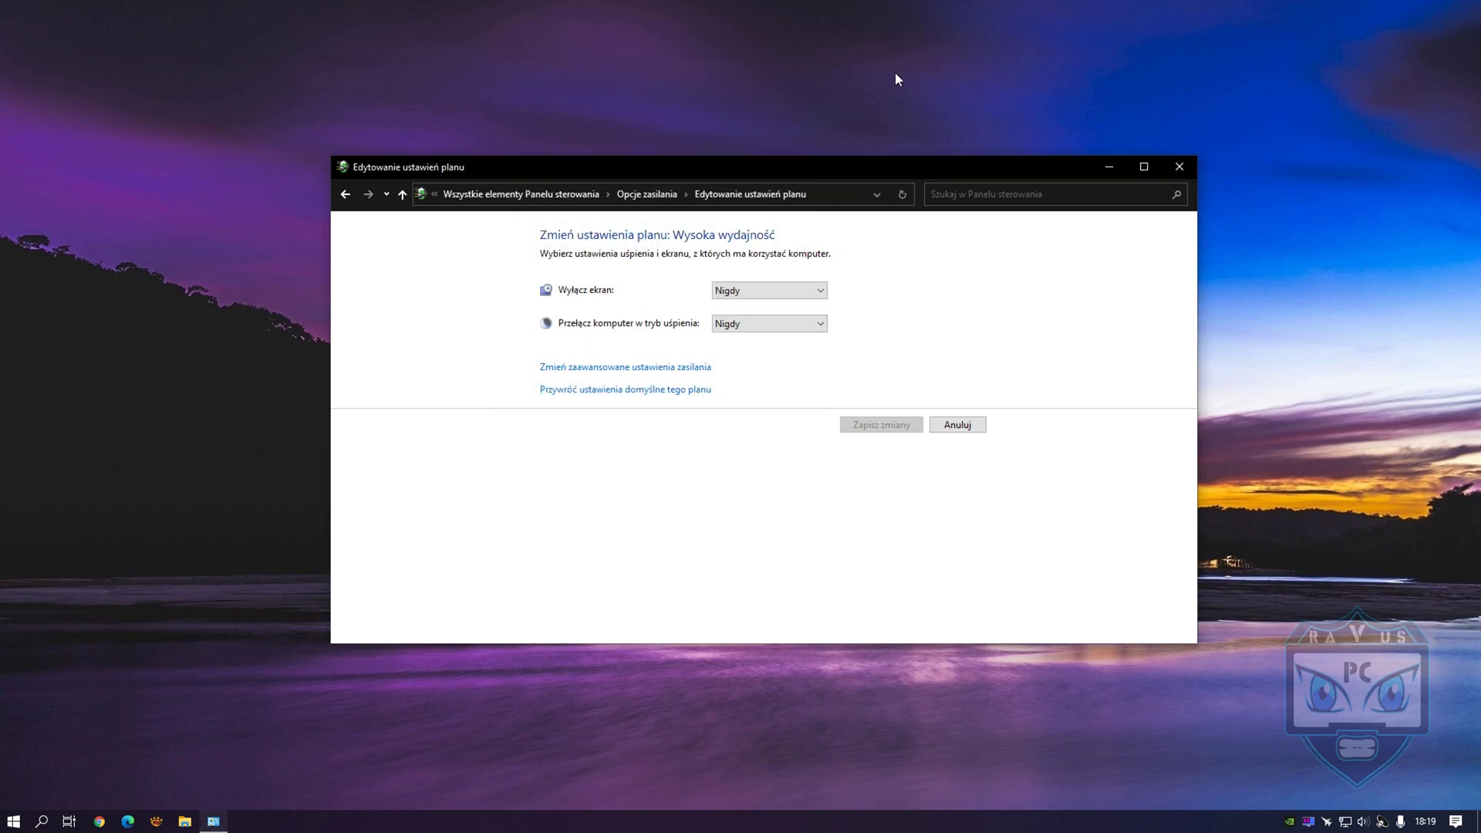
pyautogui.click(1177, 168)
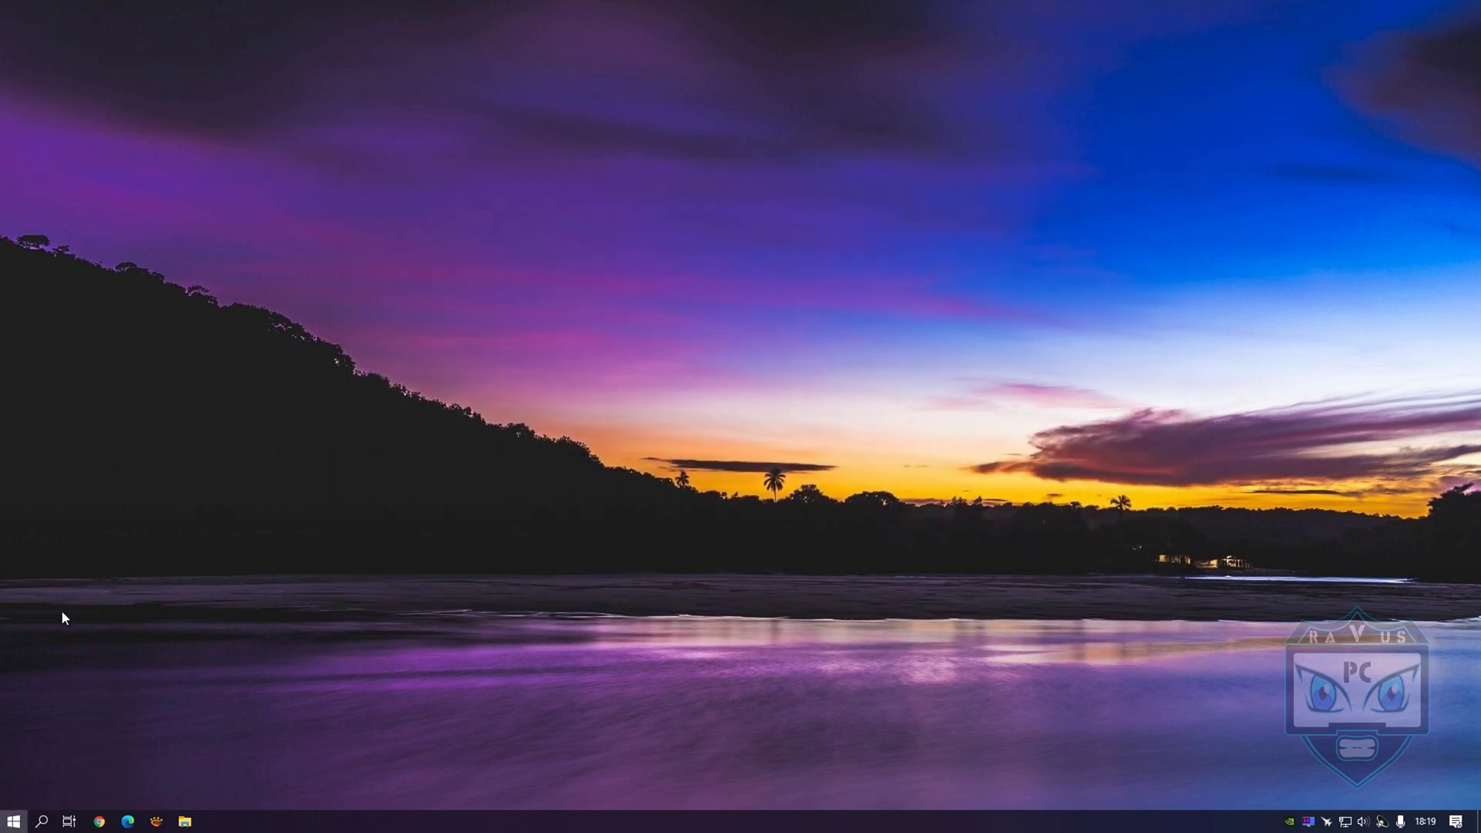
# Step: Reopen Control Panel in category view (Kategoria) and open the Windows features dialog from the program uninstall page
pyautogui.press('super')
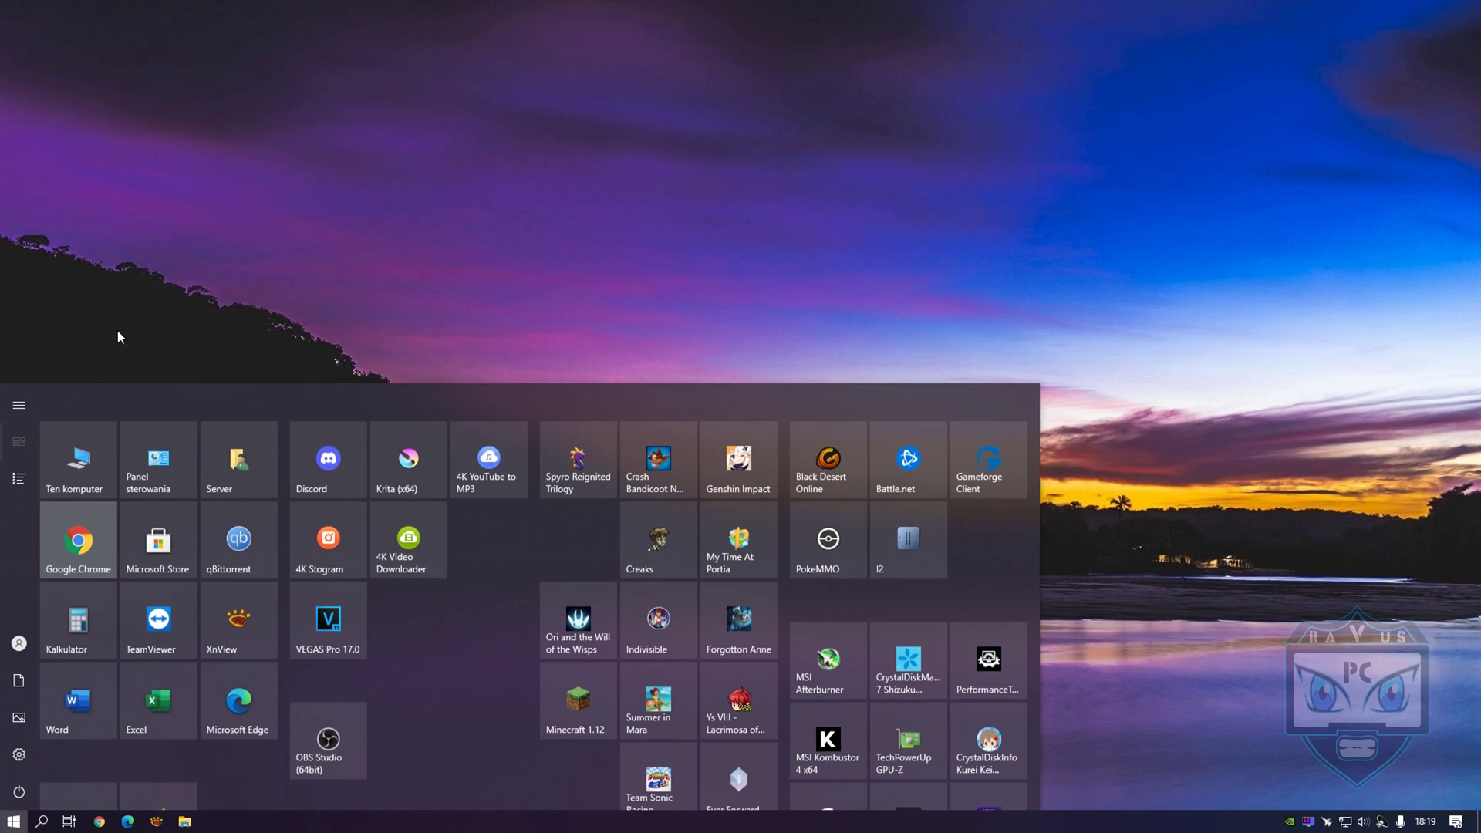
pyautogui.click(169, 476)
pyautogui.click(1014, 238)
pyautogui.click(718, 466)
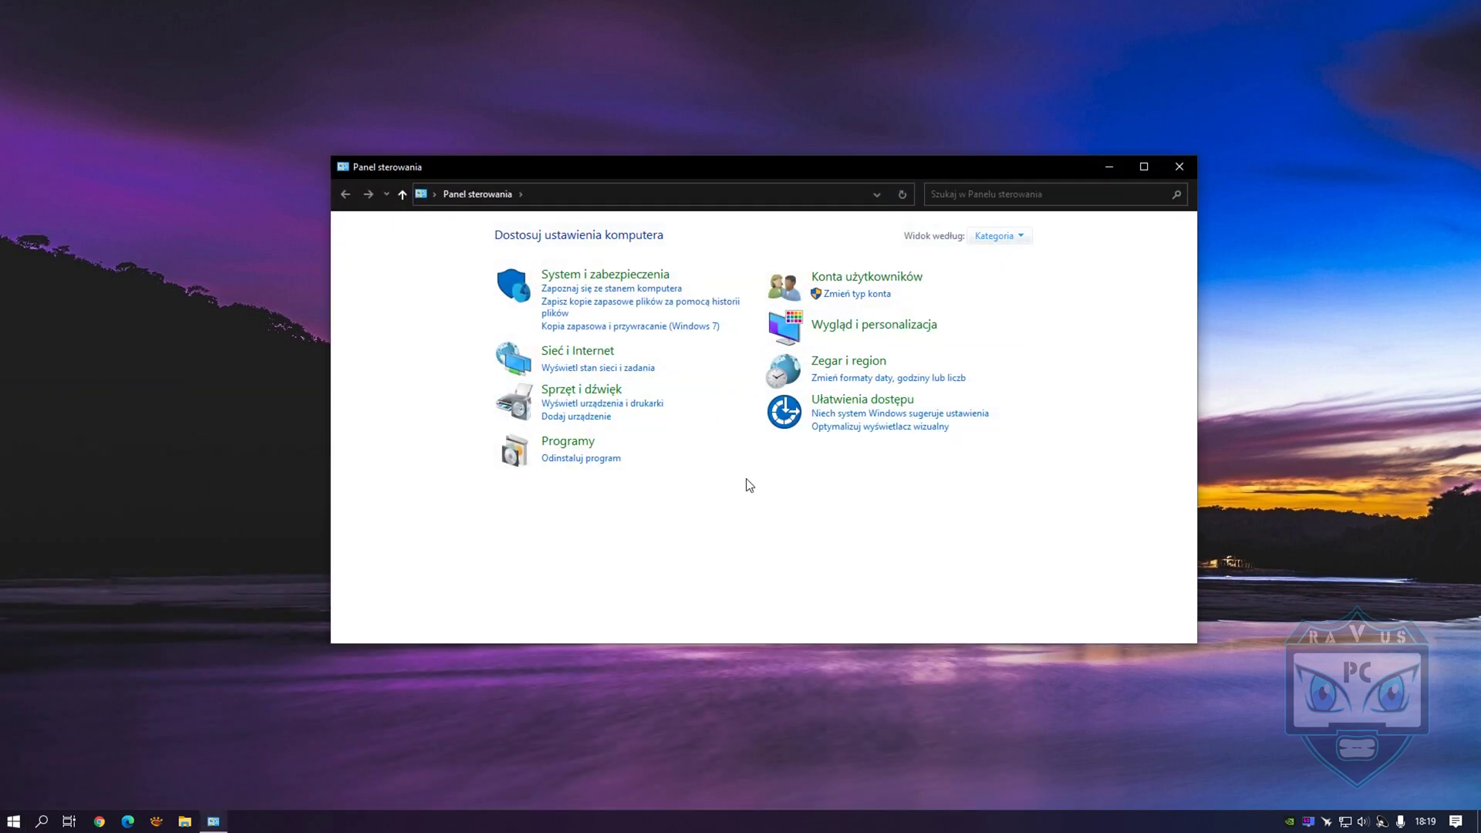
pyautogui.click(607, 463)
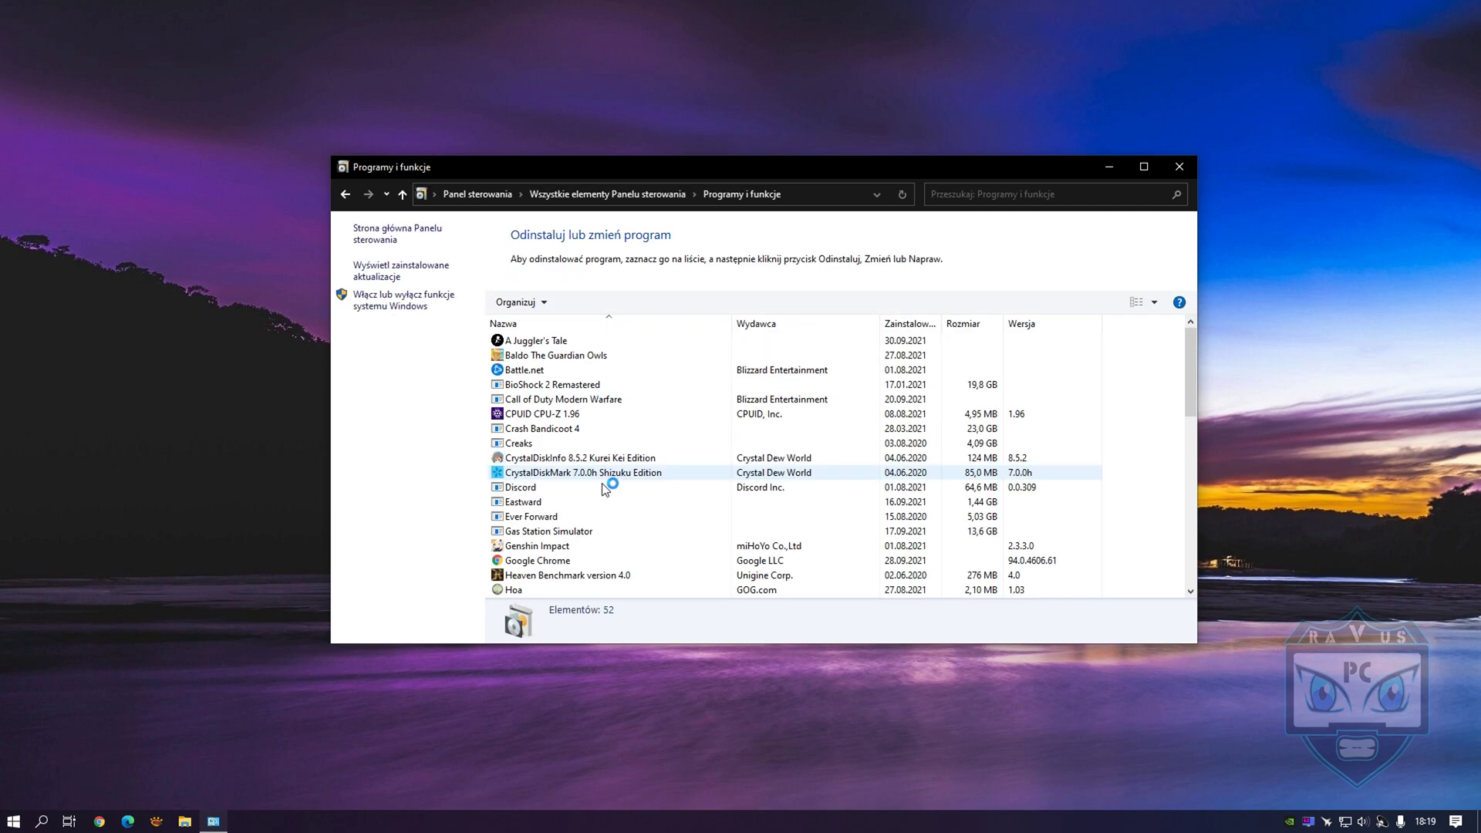
pyautogui.click(437, 307)
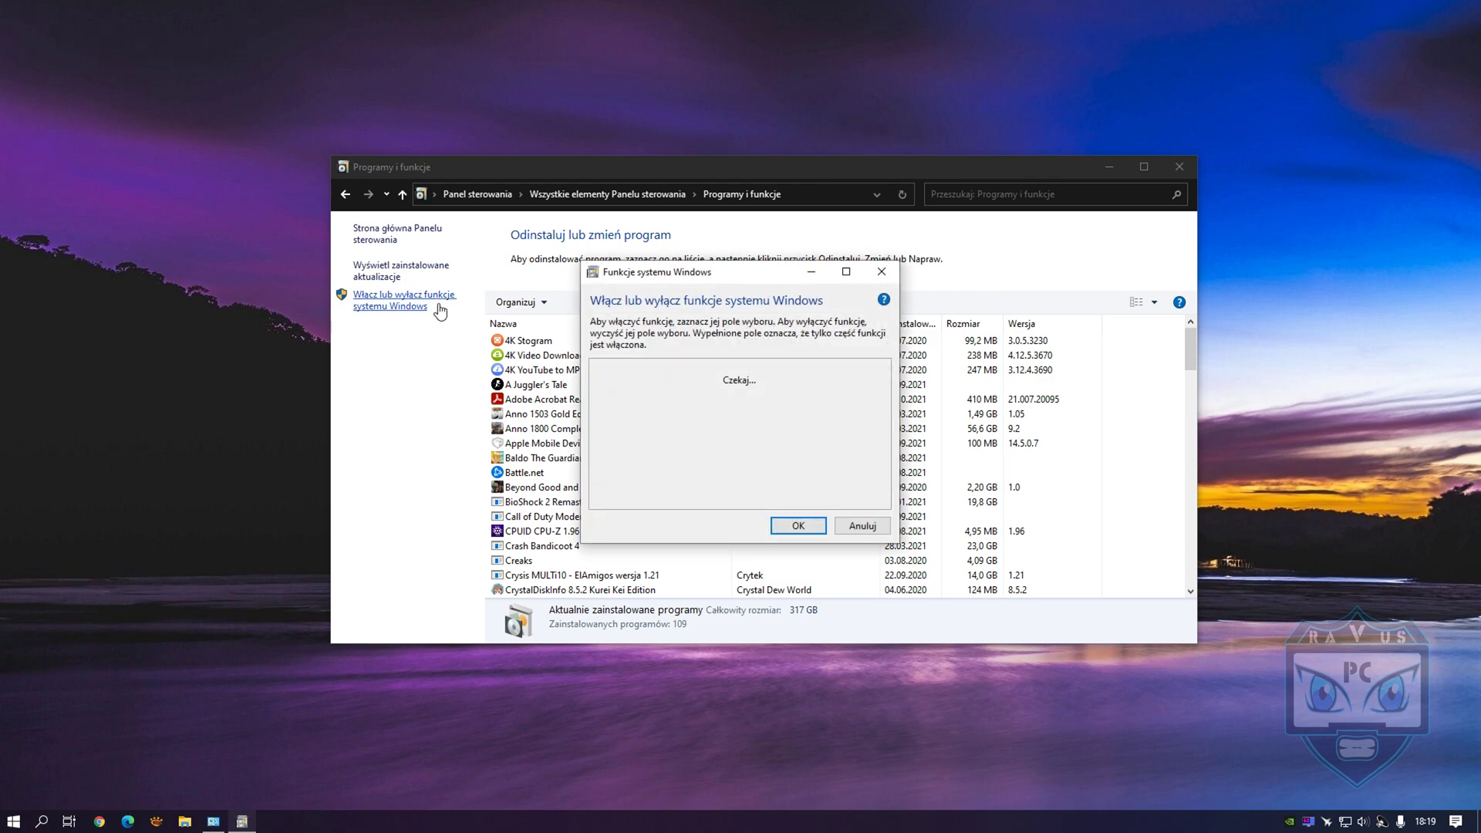
pyautogui.moveTo(779, 271); pyautogui.dragTo(771, 230)
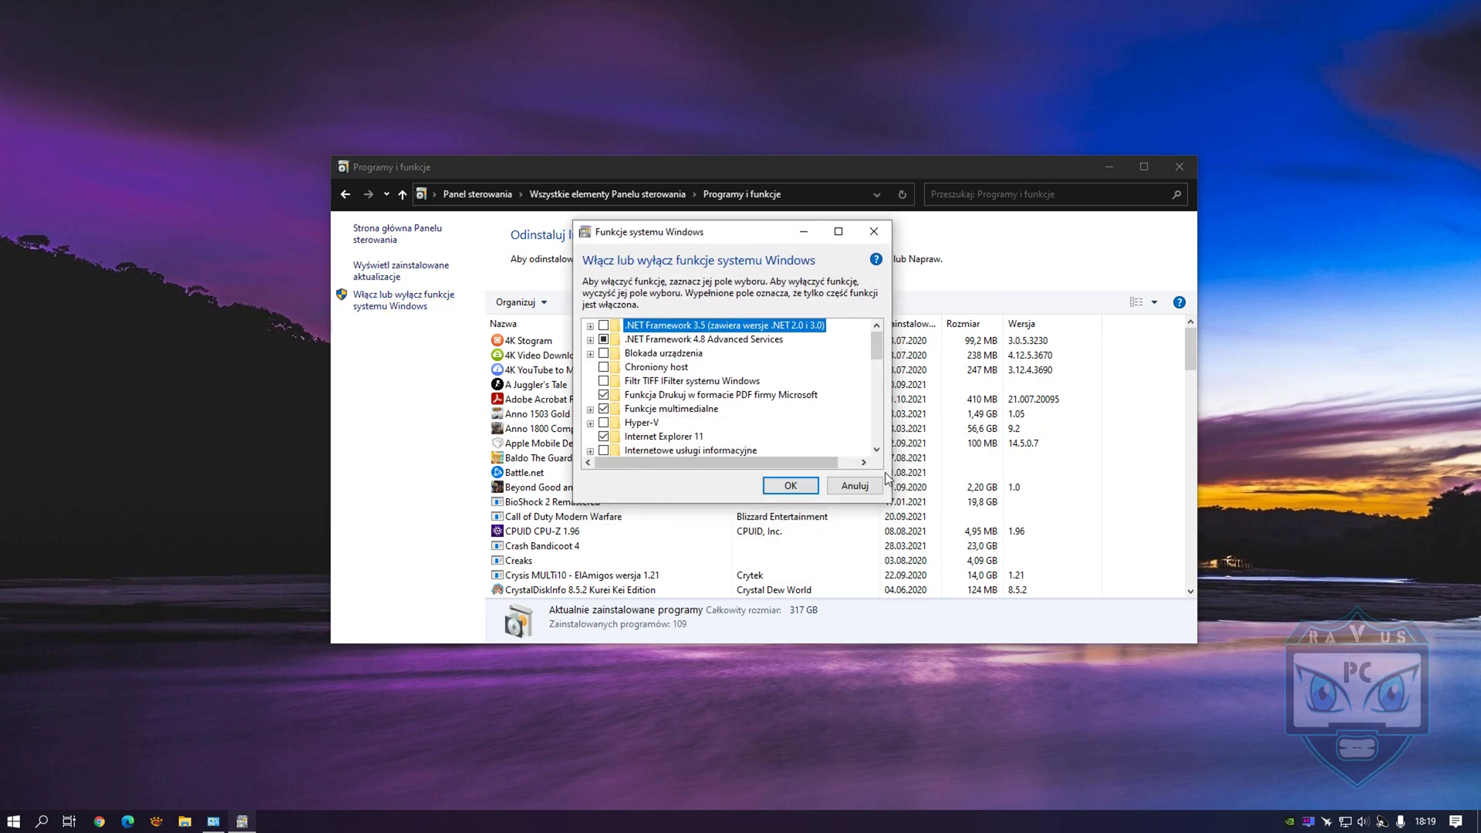
# Step: Review the Hyper-V, Windows Hypervisor Platform and virtual machine platform features, accept the dialog and close Programs and Features
pyautogui.scroll(-1, 877, 347)
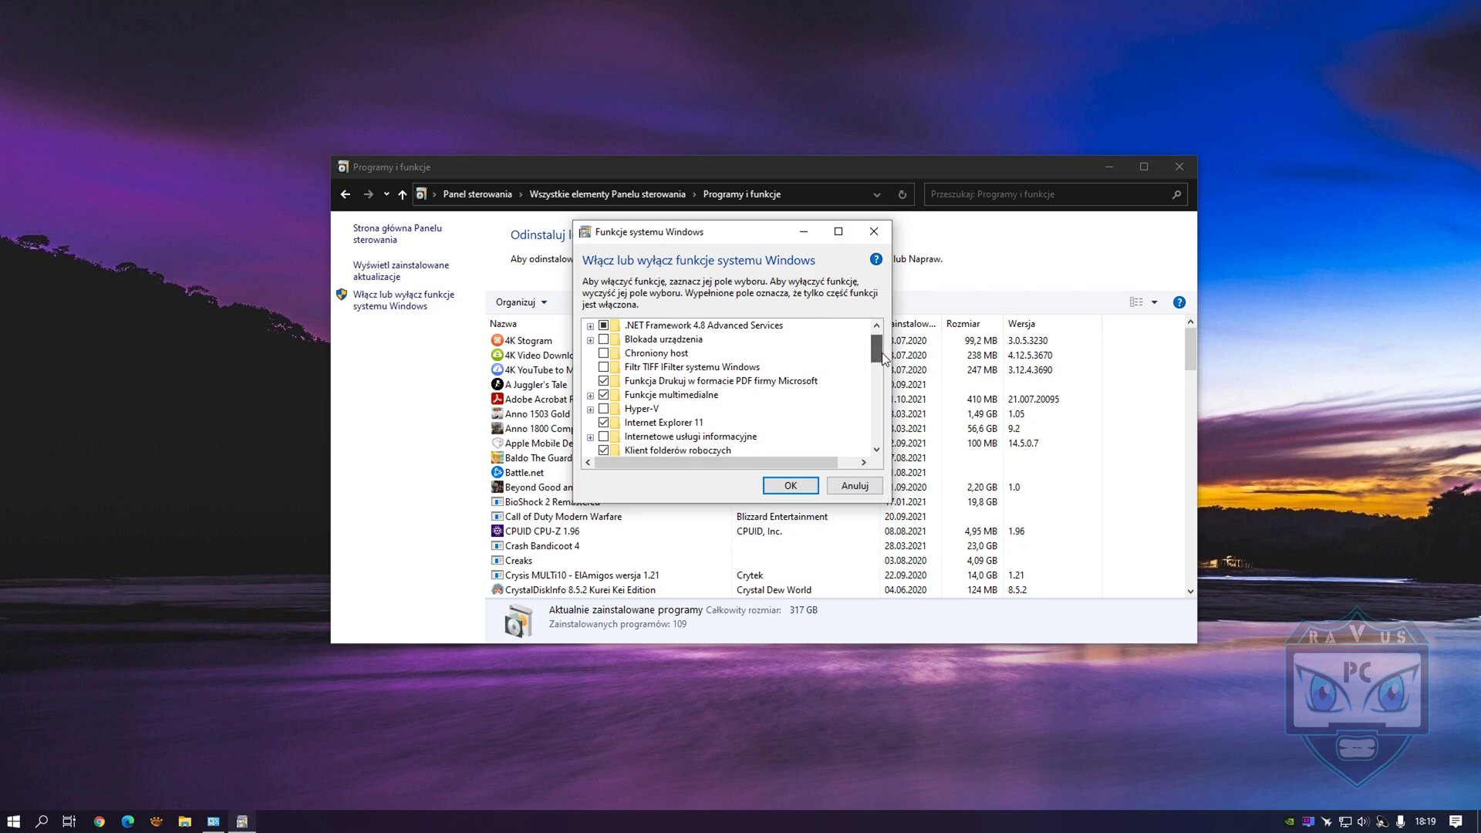
pyautogui.click(591, 409)
pyautogui.moveTo(875, 347); pyautogui.dragTo(876, 397)
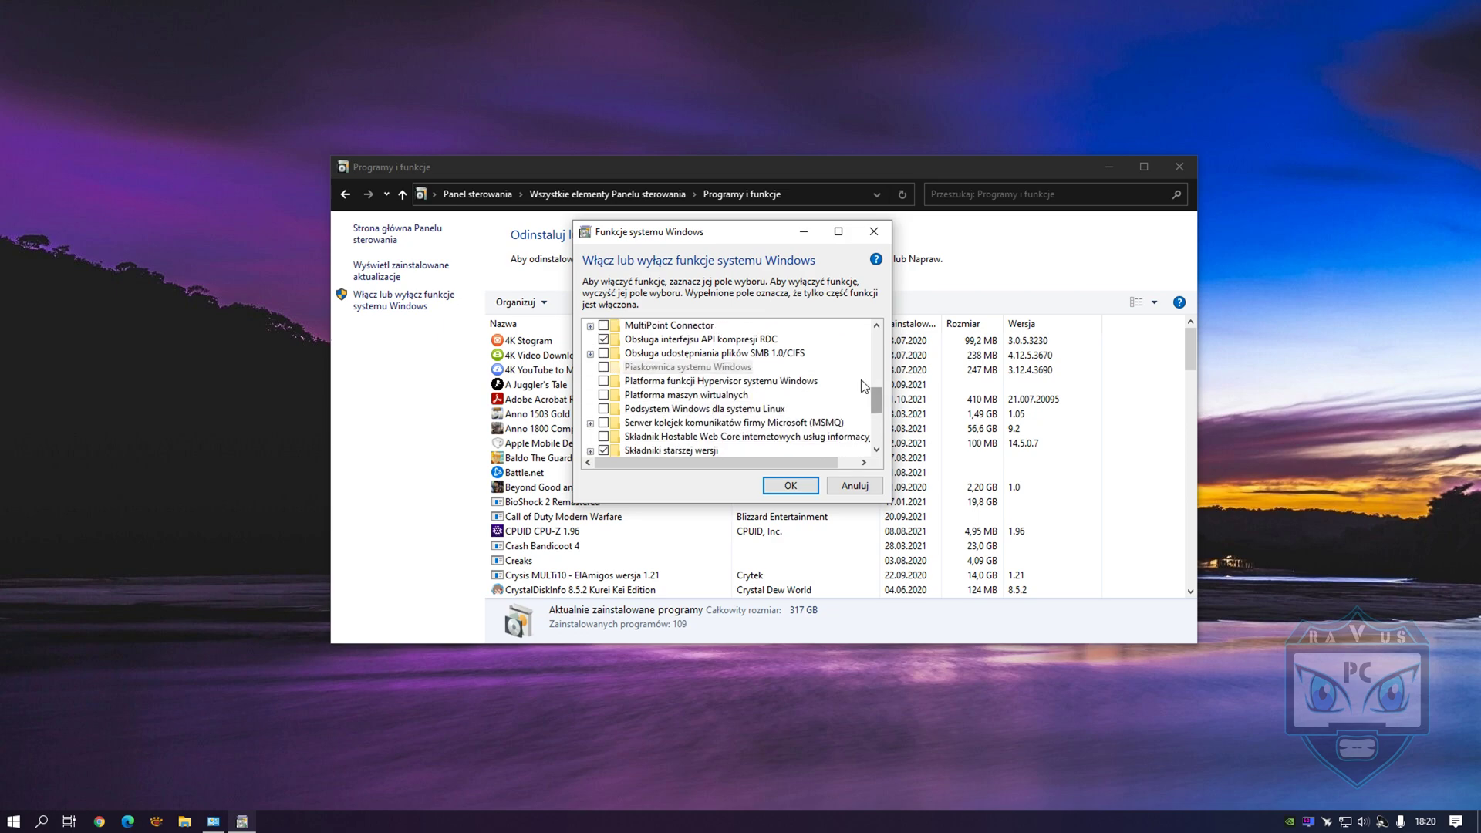
pyautogui.moveTo(639, 386)
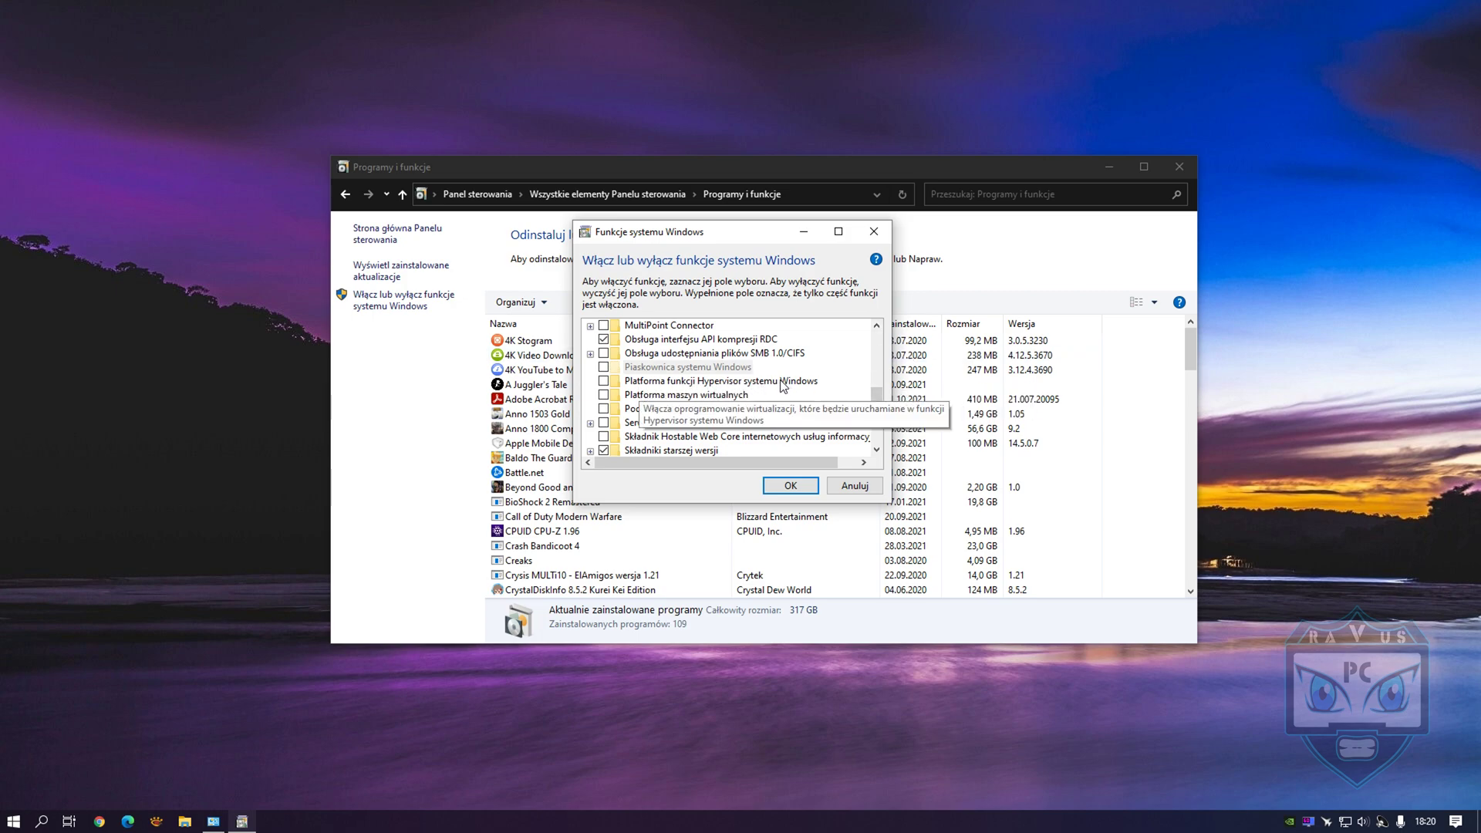
pyautogui.moveTo(877, 392); pyautogui.dragTo(877, 401)
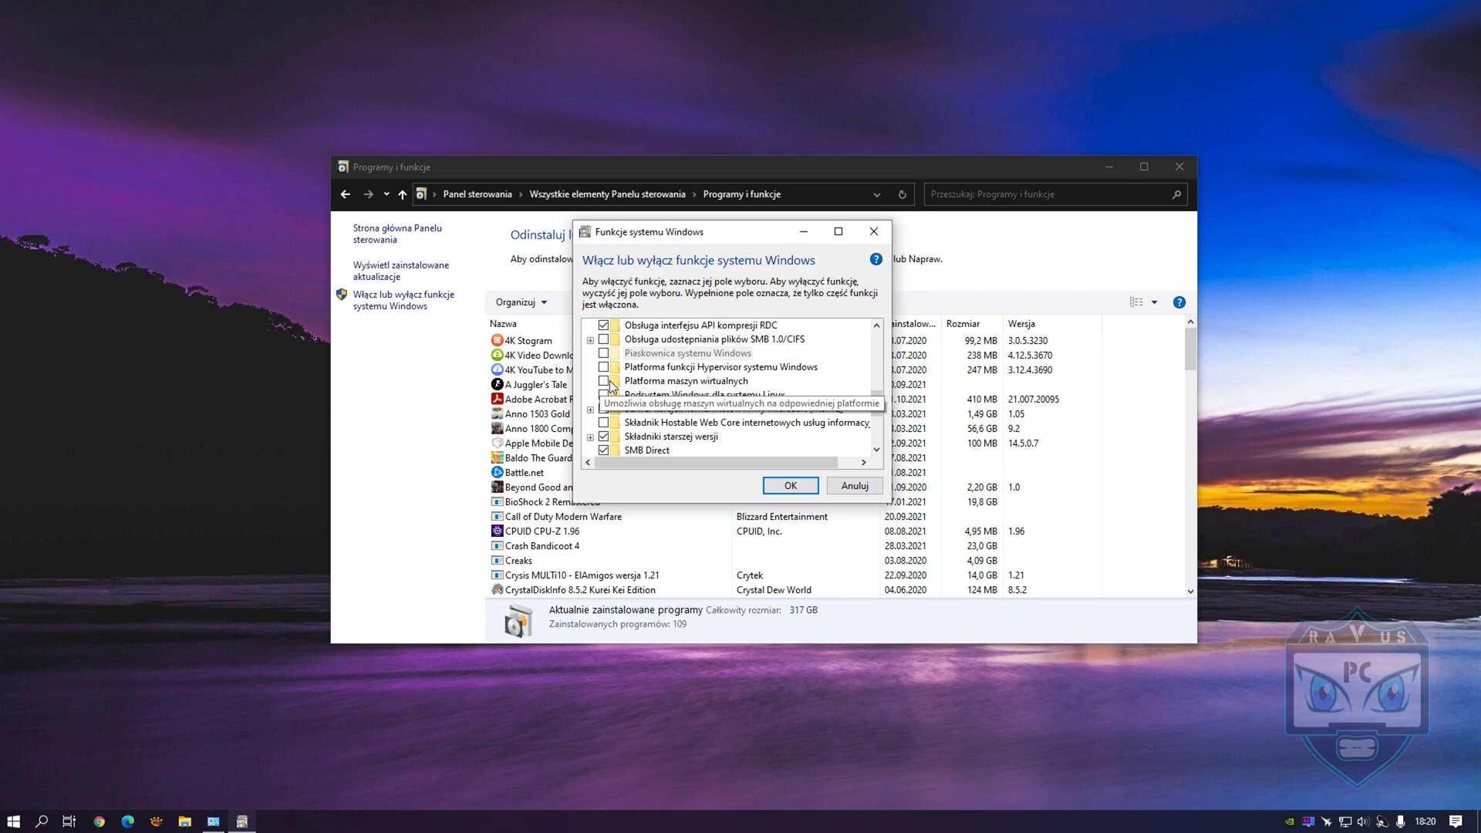
pyautogui.moveTo(876, 399); pyautogui.dragTo(887, 342)
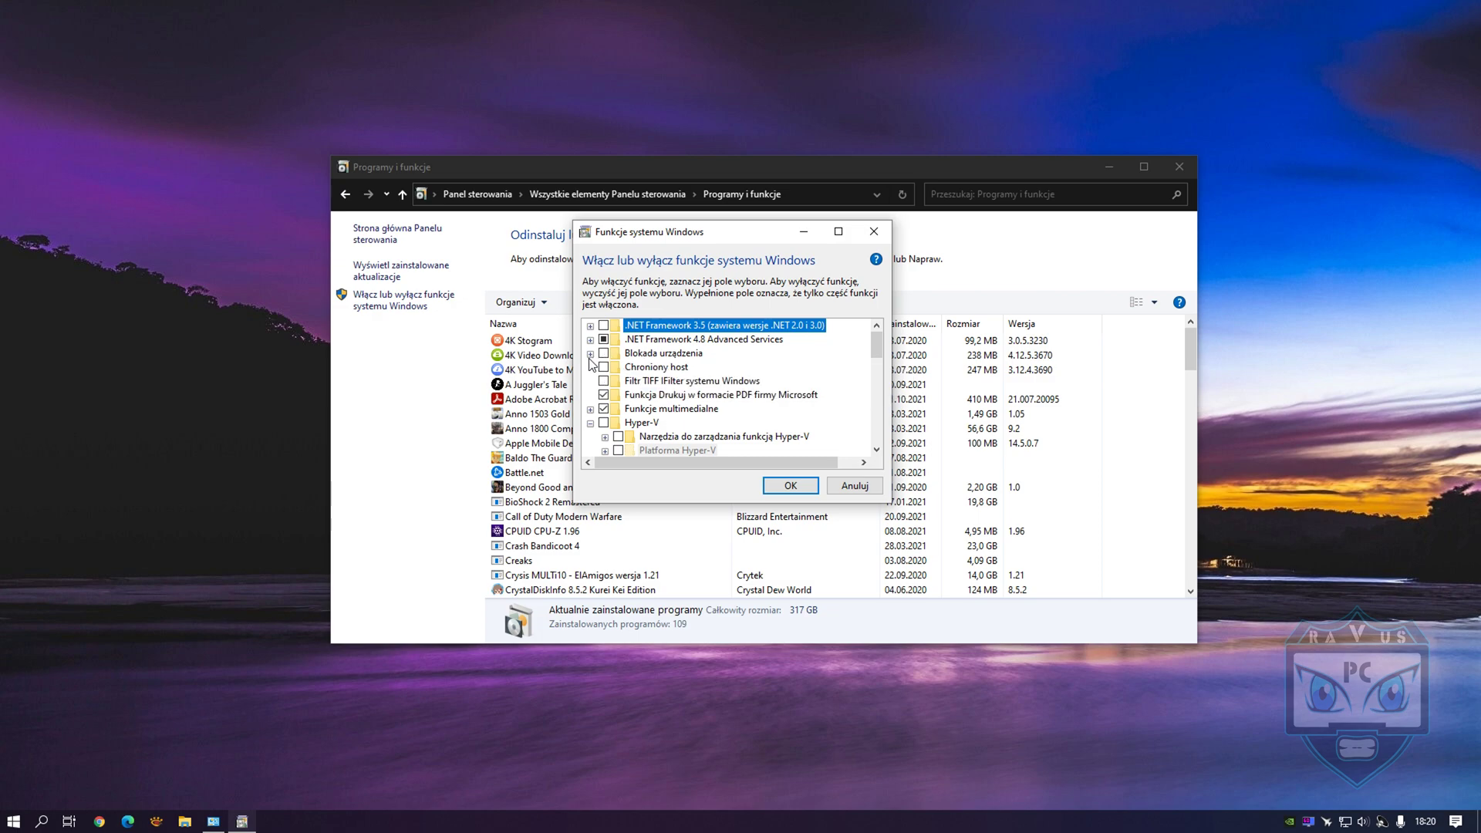
pyautogui.click(789, 485)
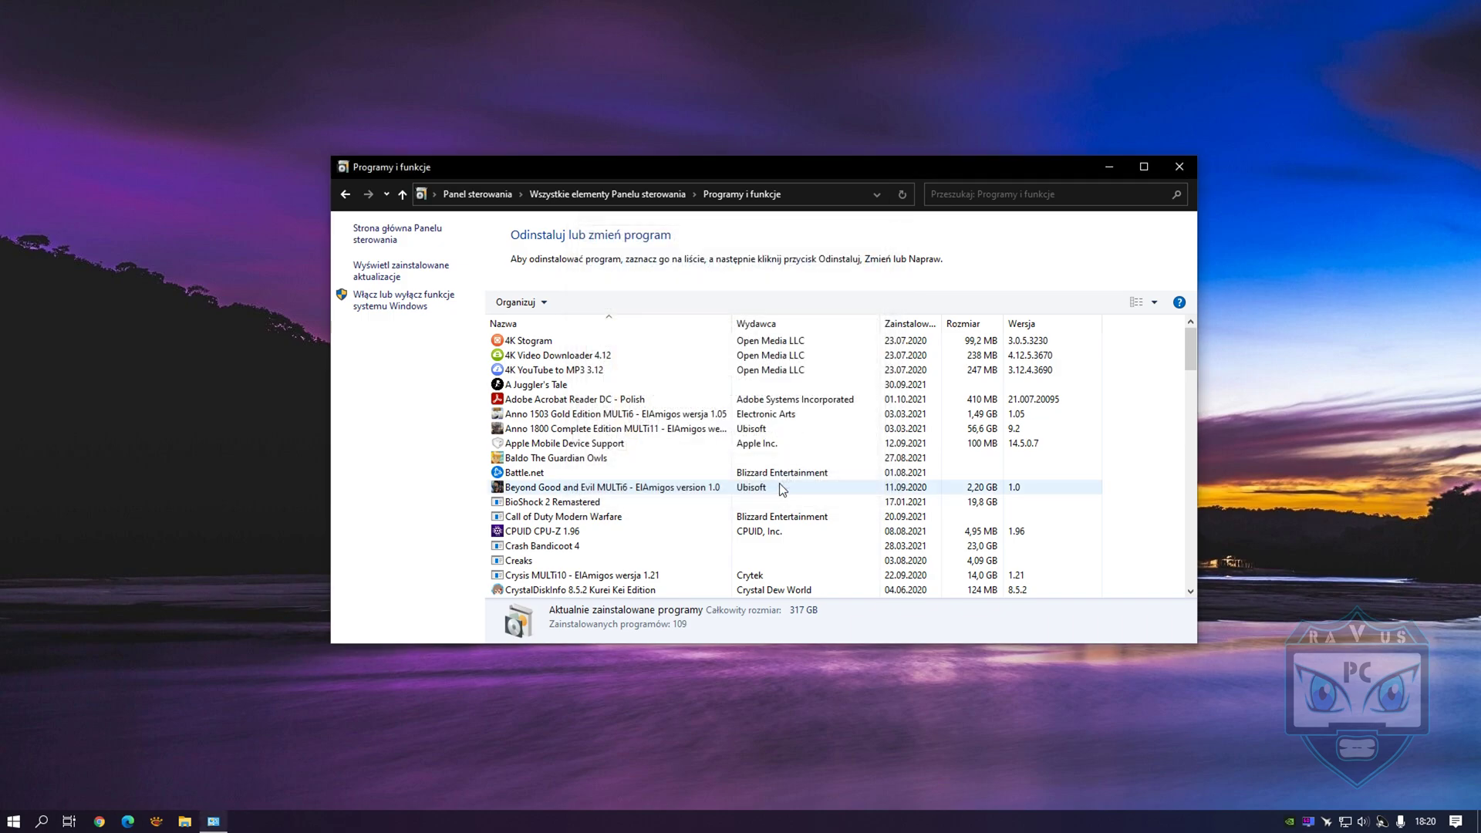
pyautogui.click(1169, 168)
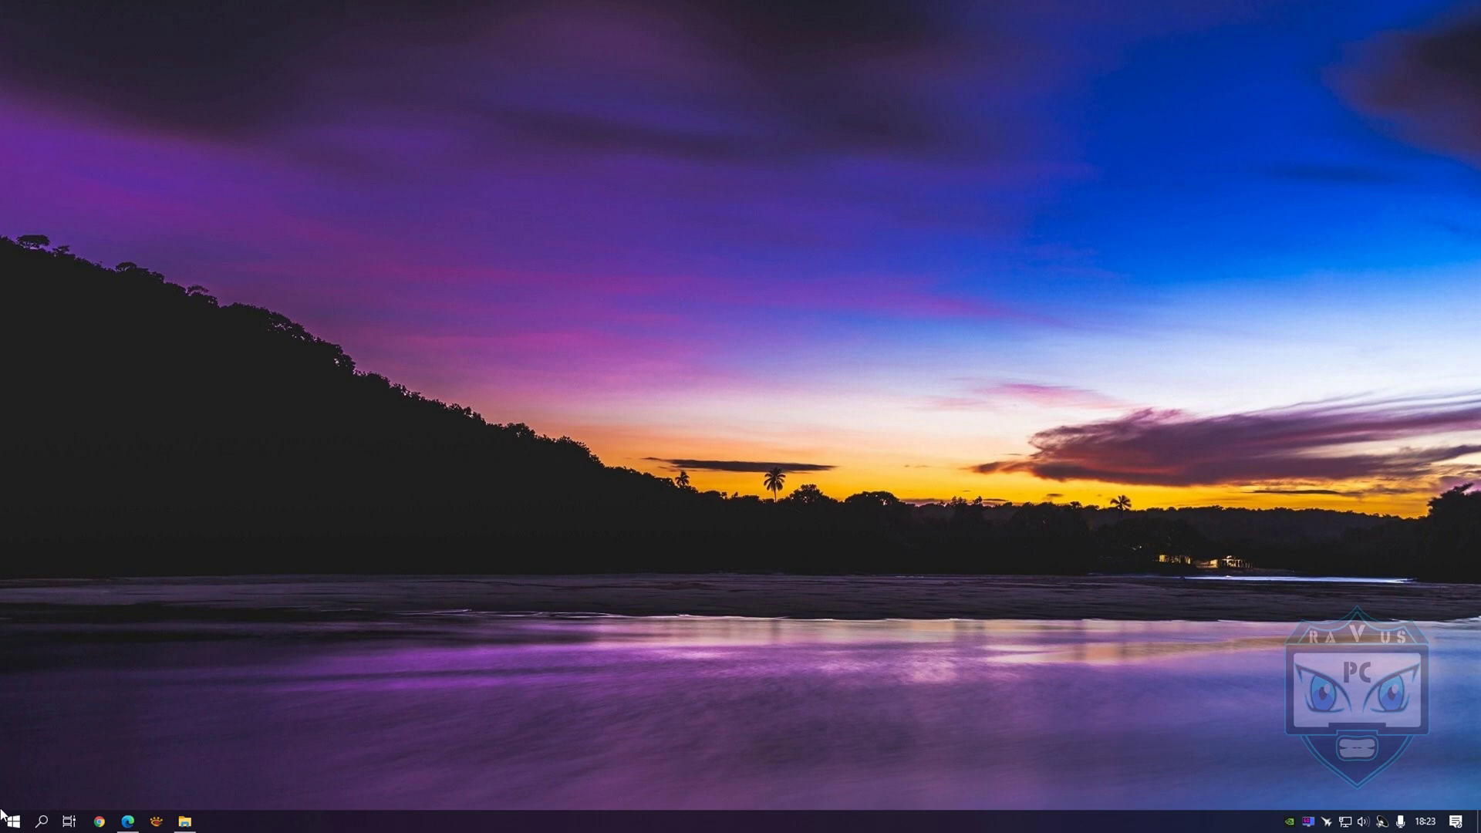
# Step: Search Windows for "regedit" and run the Registry Editor as administrator
pyautogui.click(42, 821)
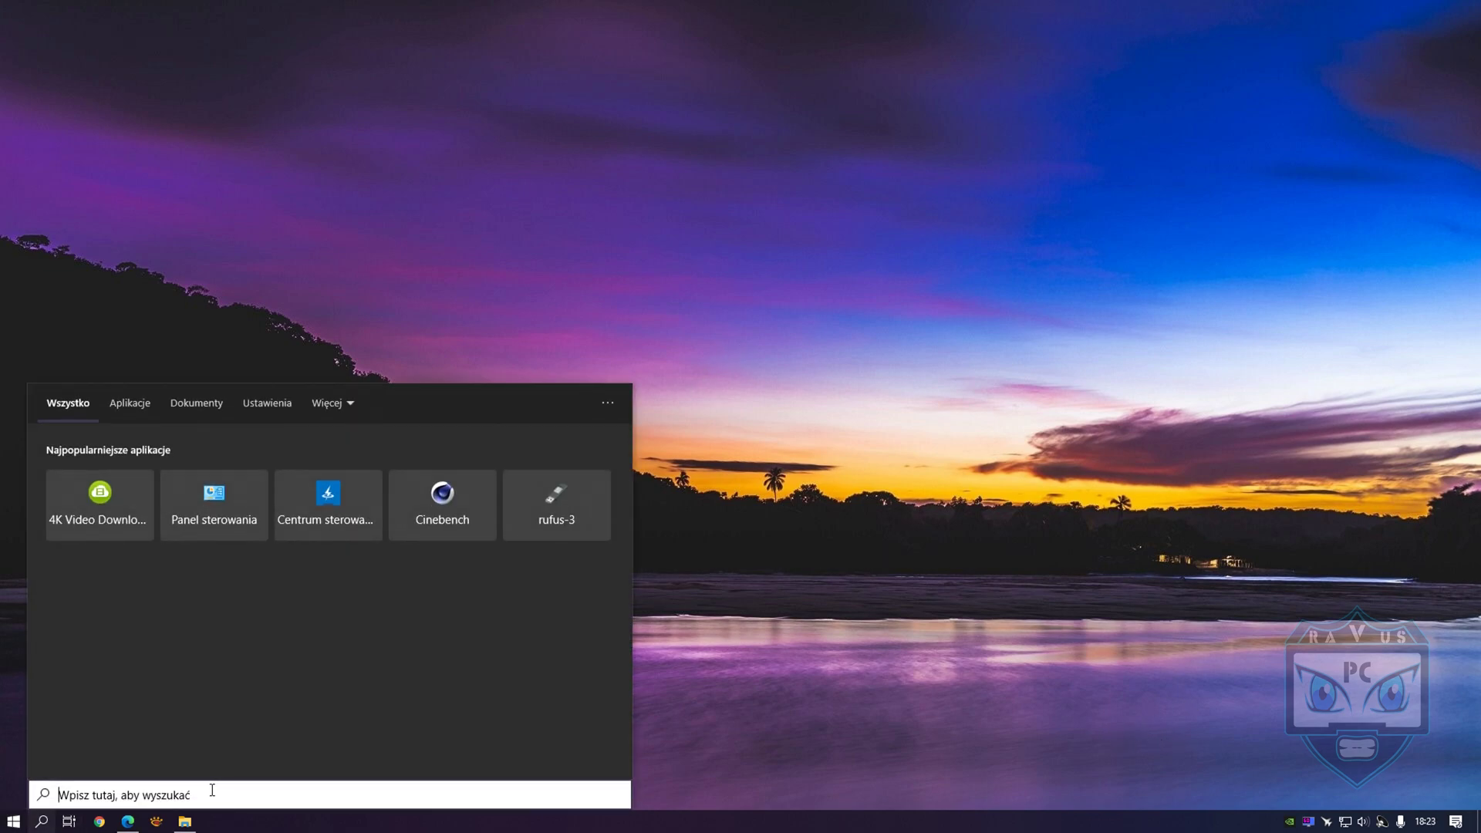
pyautogui.write('re')
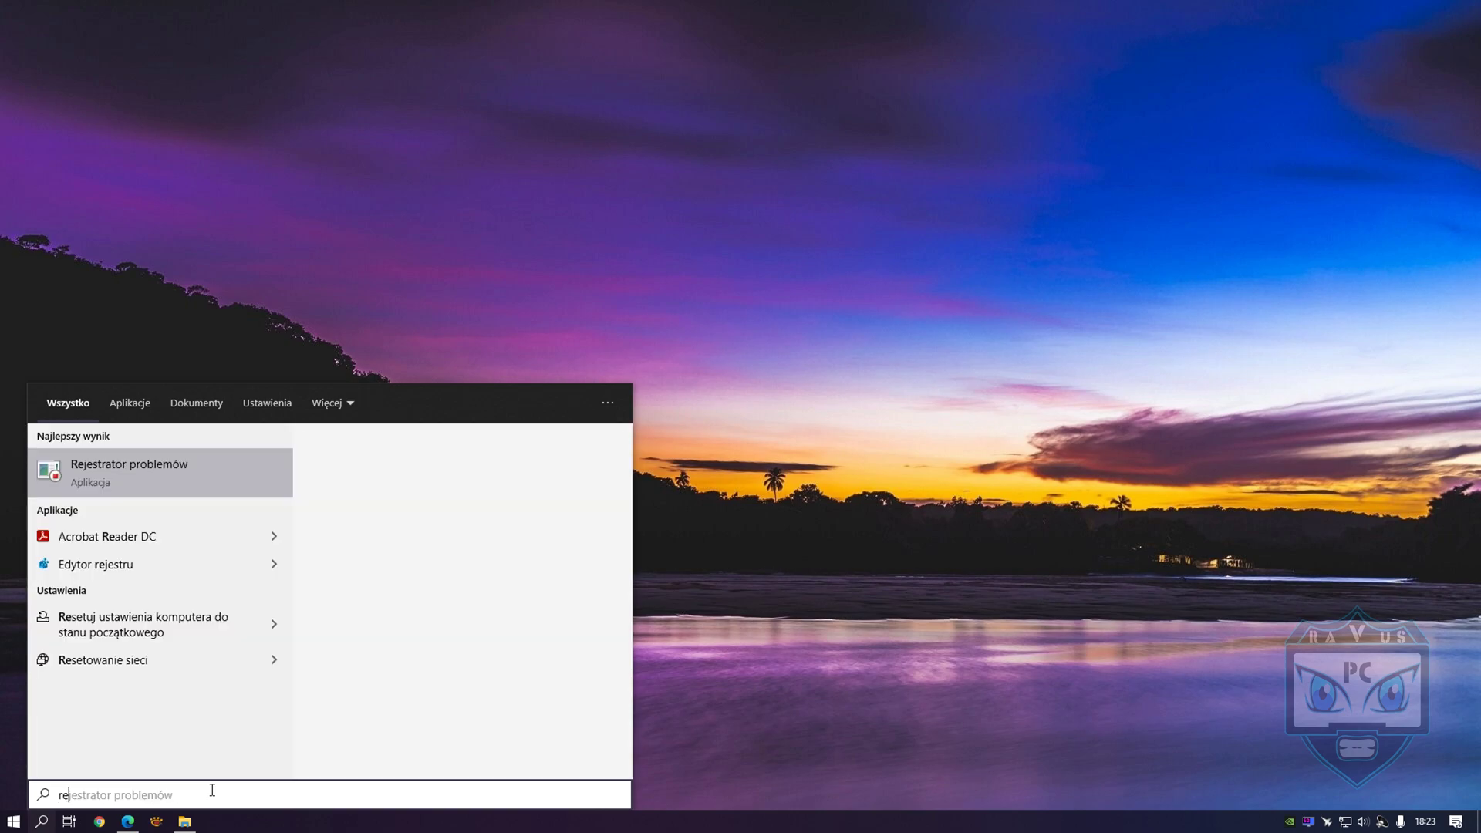
pyautogui.write('gedit')
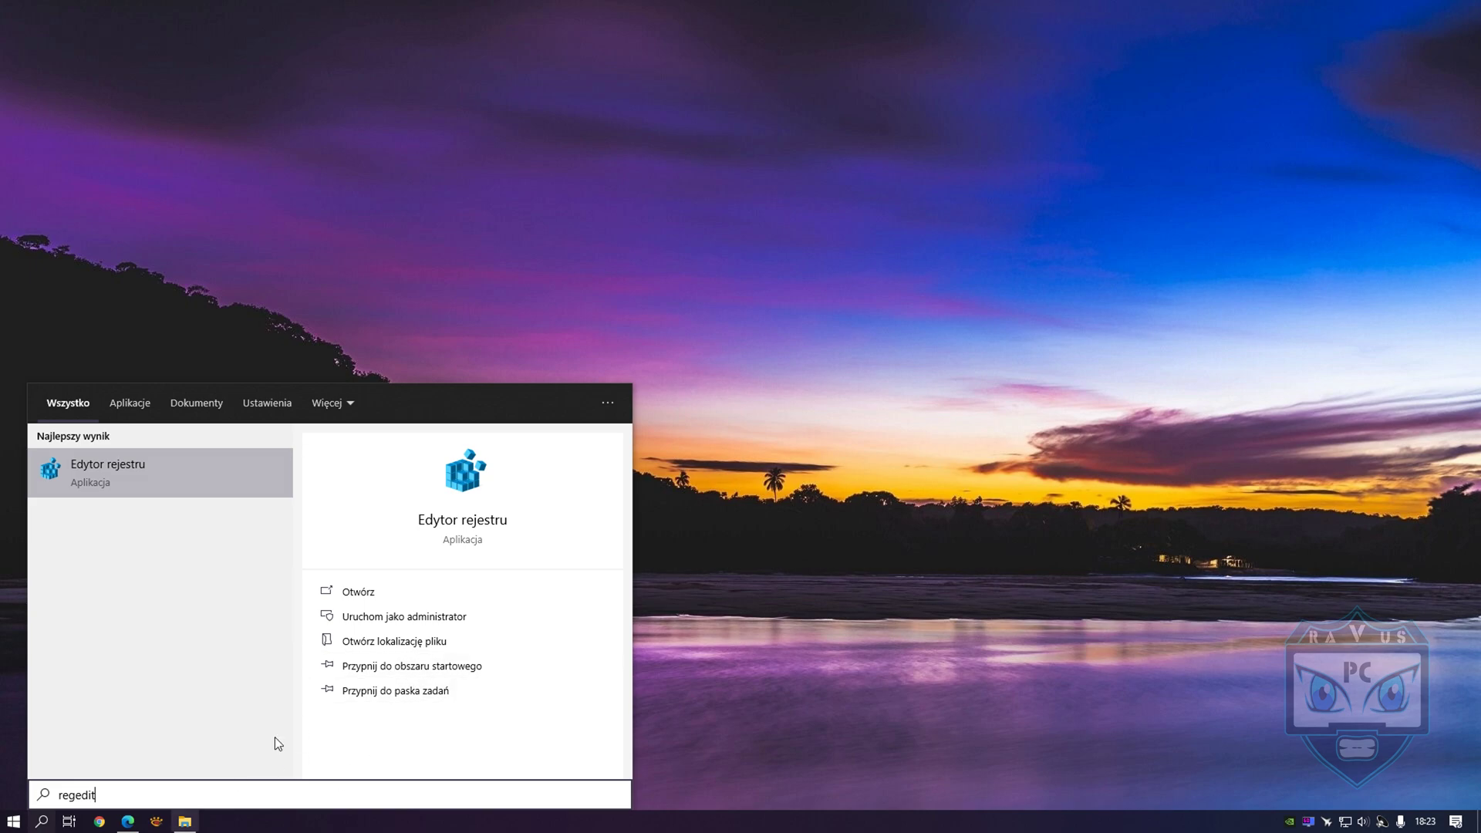
pyautogui.click(460, 616)
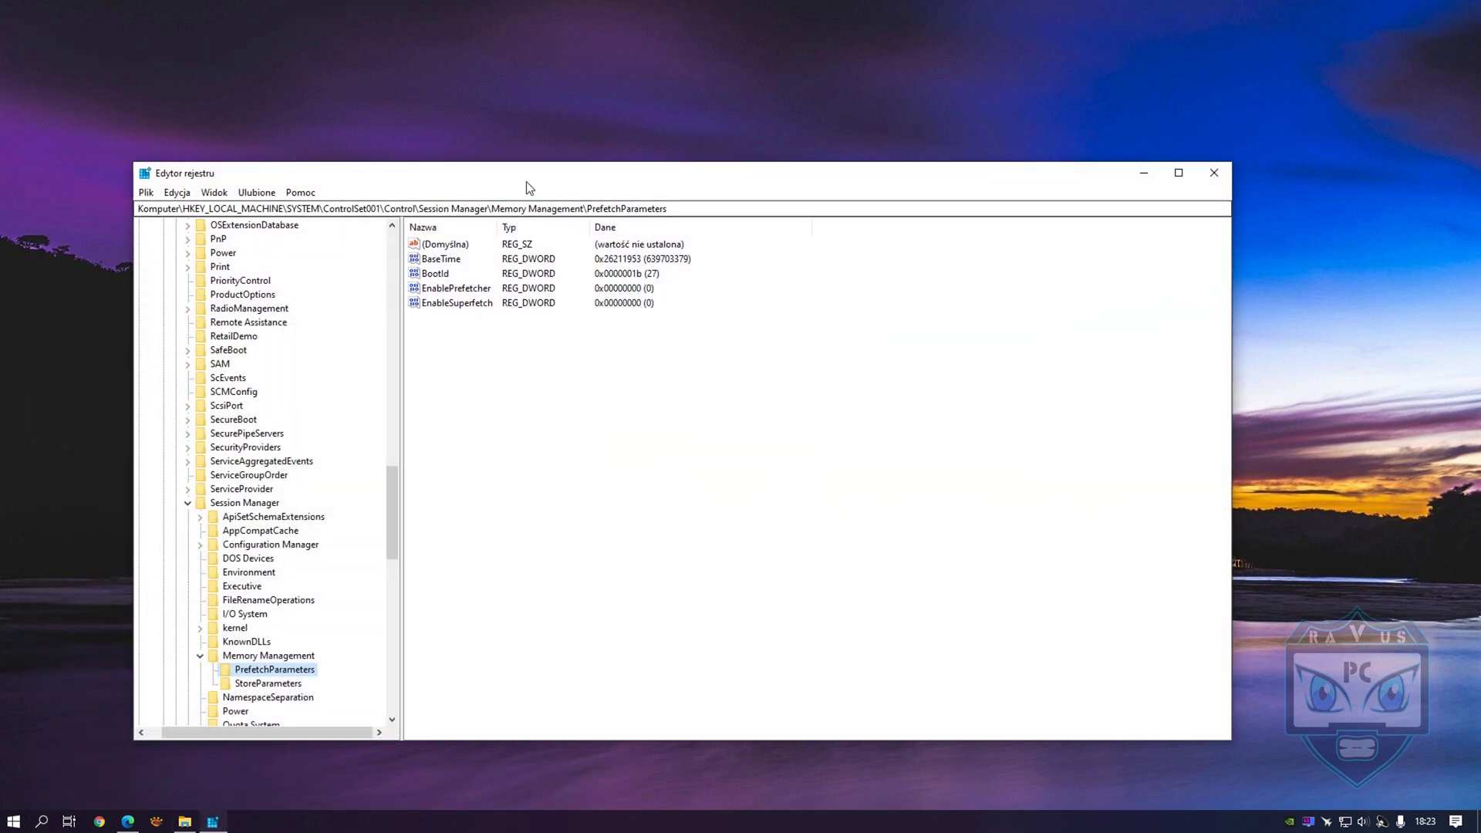
# Step: Examine the EnablePrefetcher and EnableSuperfetch values in the PrefetchParameters registry key
pyautogui.moveTo(526, 182); pyautogui.dragTo(491, 167)
pyautogui.click(422, 287)
pyautogui.click(665, 302)
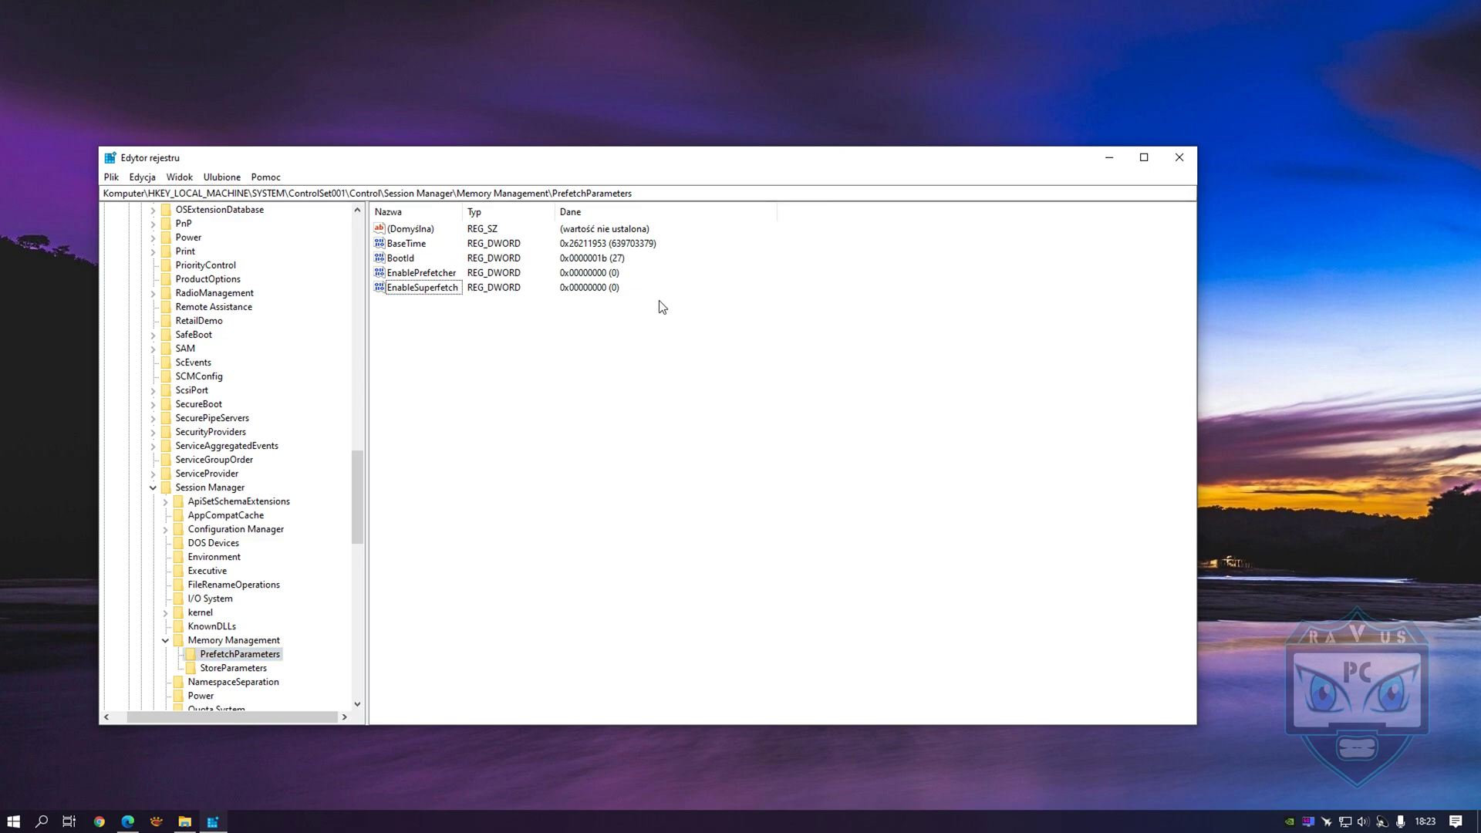
pyautogui.click(390, 273)
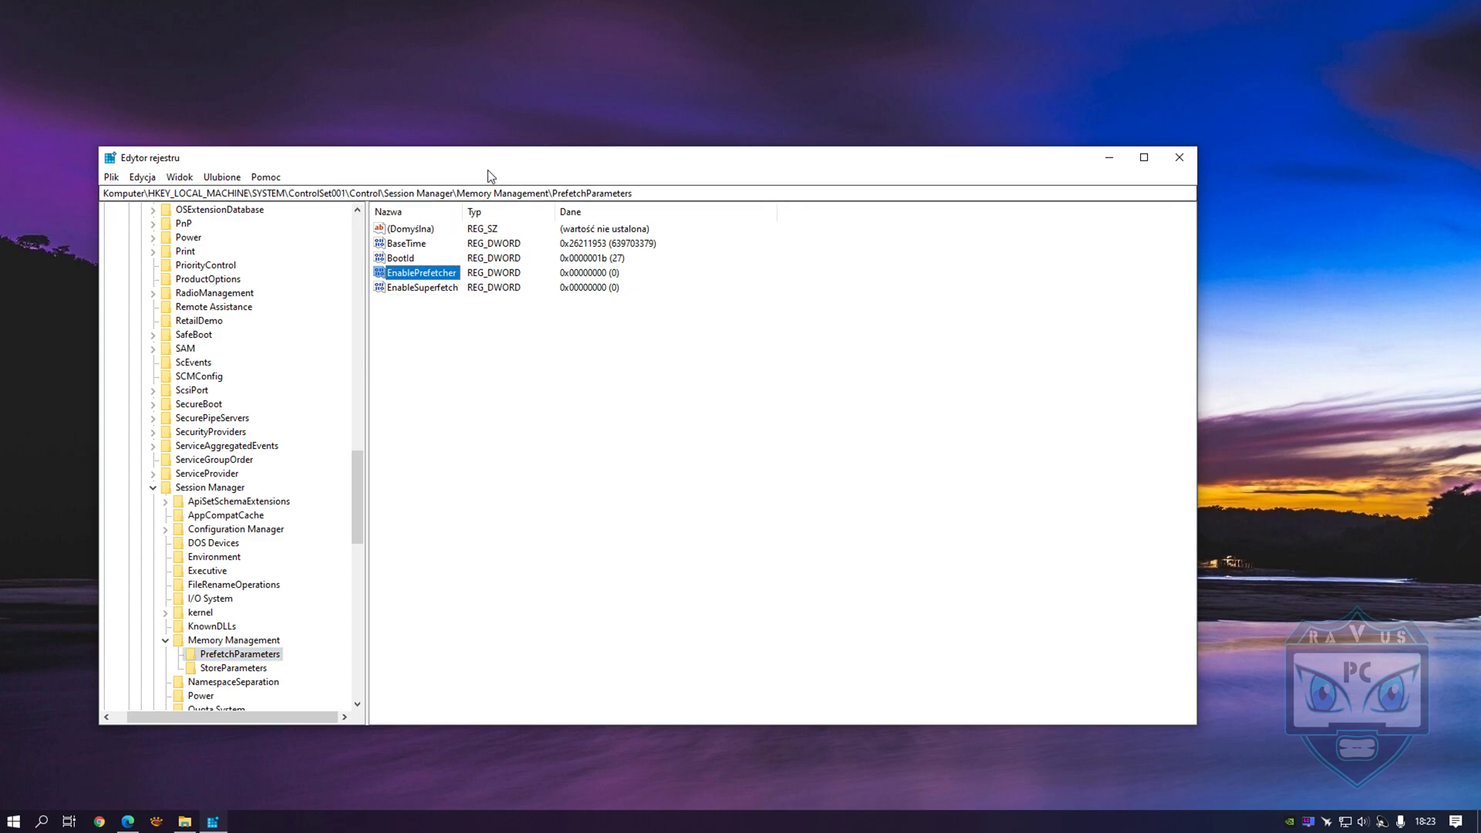
pyautogui.moveTo(487, 164); pyautogui.dragTo(516, 146)
pyautogui.moveTo(662, 176); pyautogui.dragTo(189, 185)
pyautogui.click(945, 420)
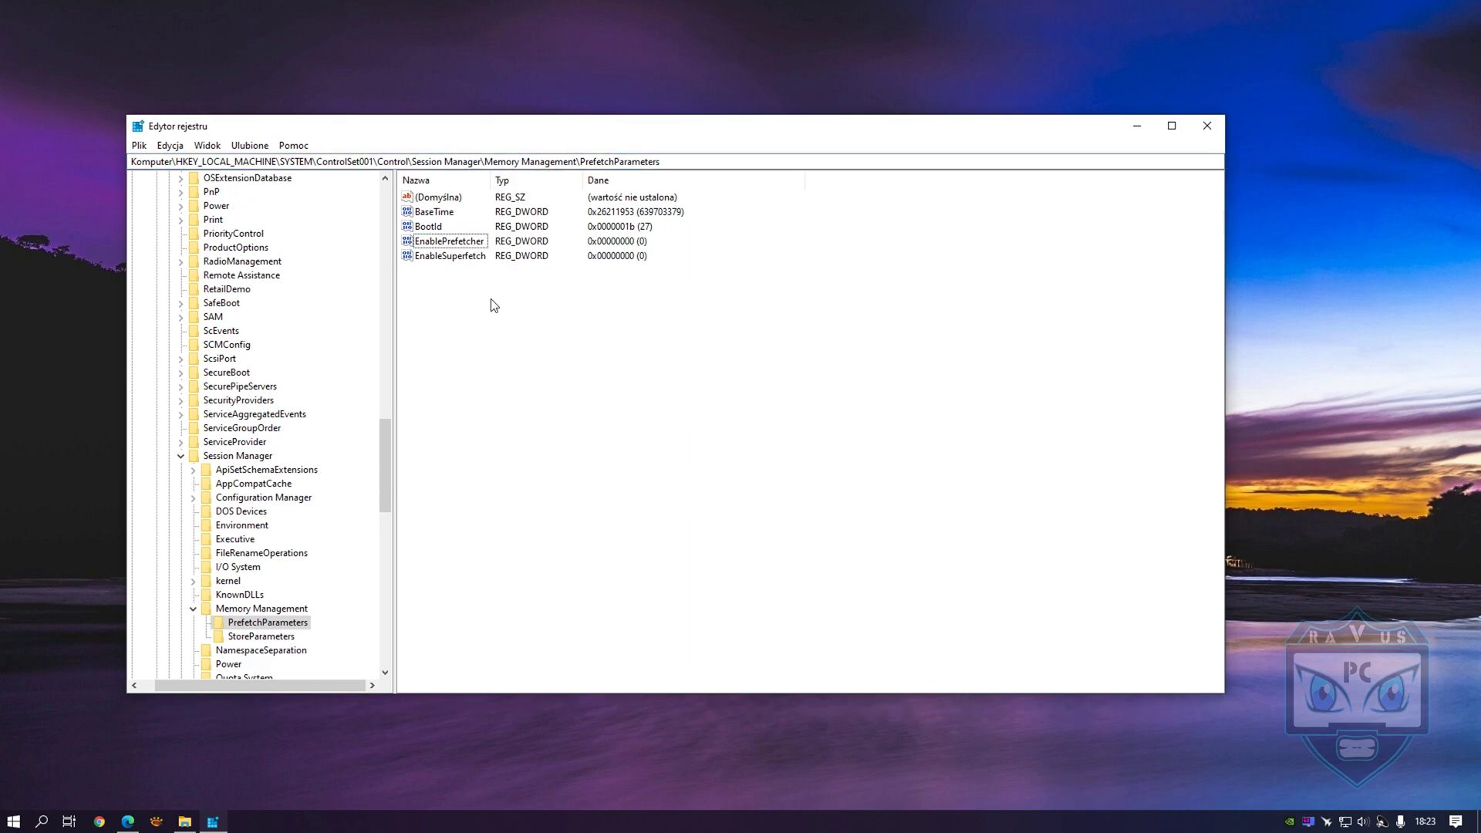
# Step: Show the new value types available in the PrefetchParameters key, including DWORD (32-bit), without creating one
pyautogui.rightClick(457, 317)
pyautogui.moveTo(516, 326)
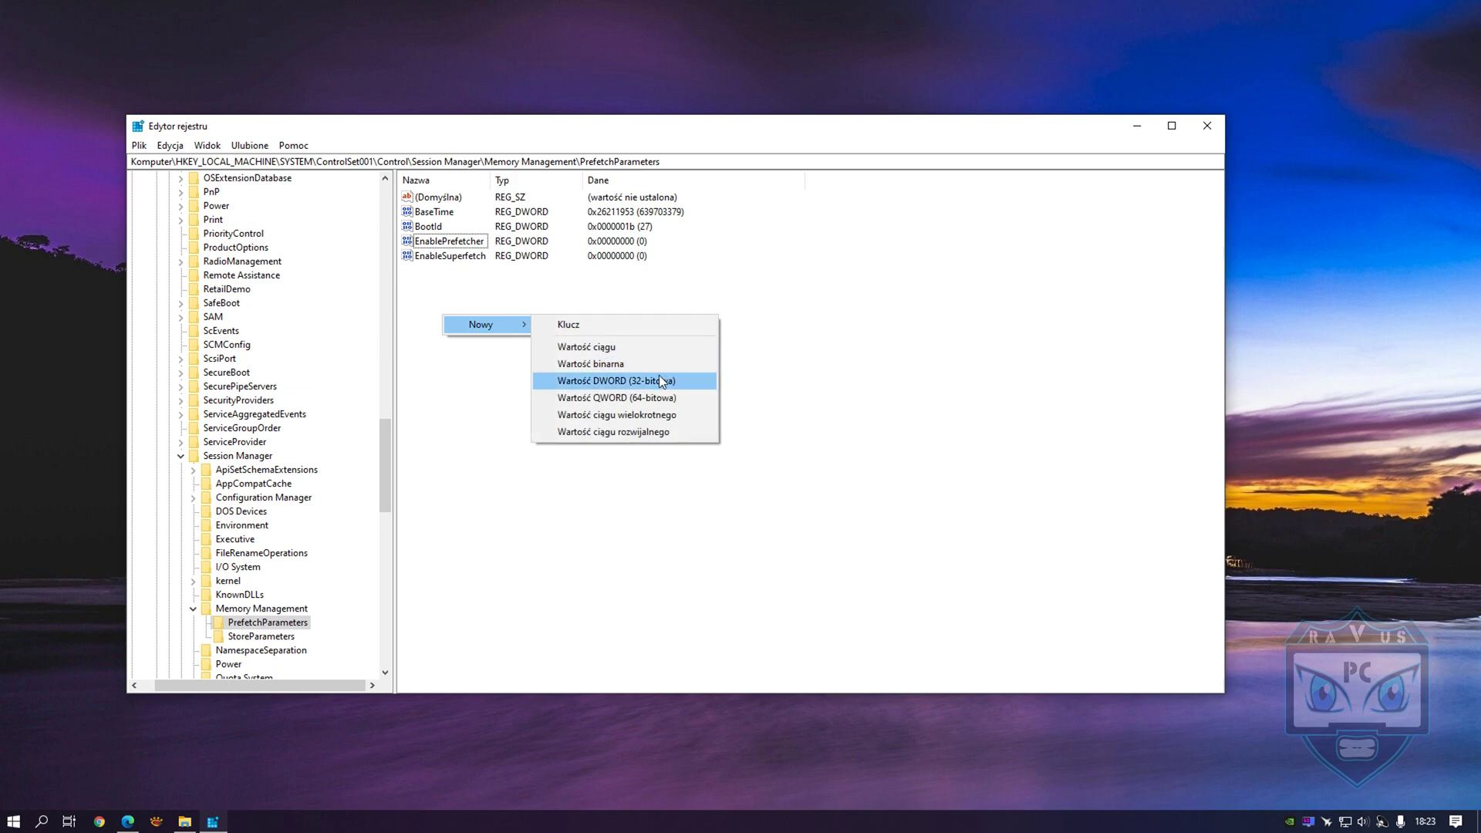
pyautogui.click(821, 320)
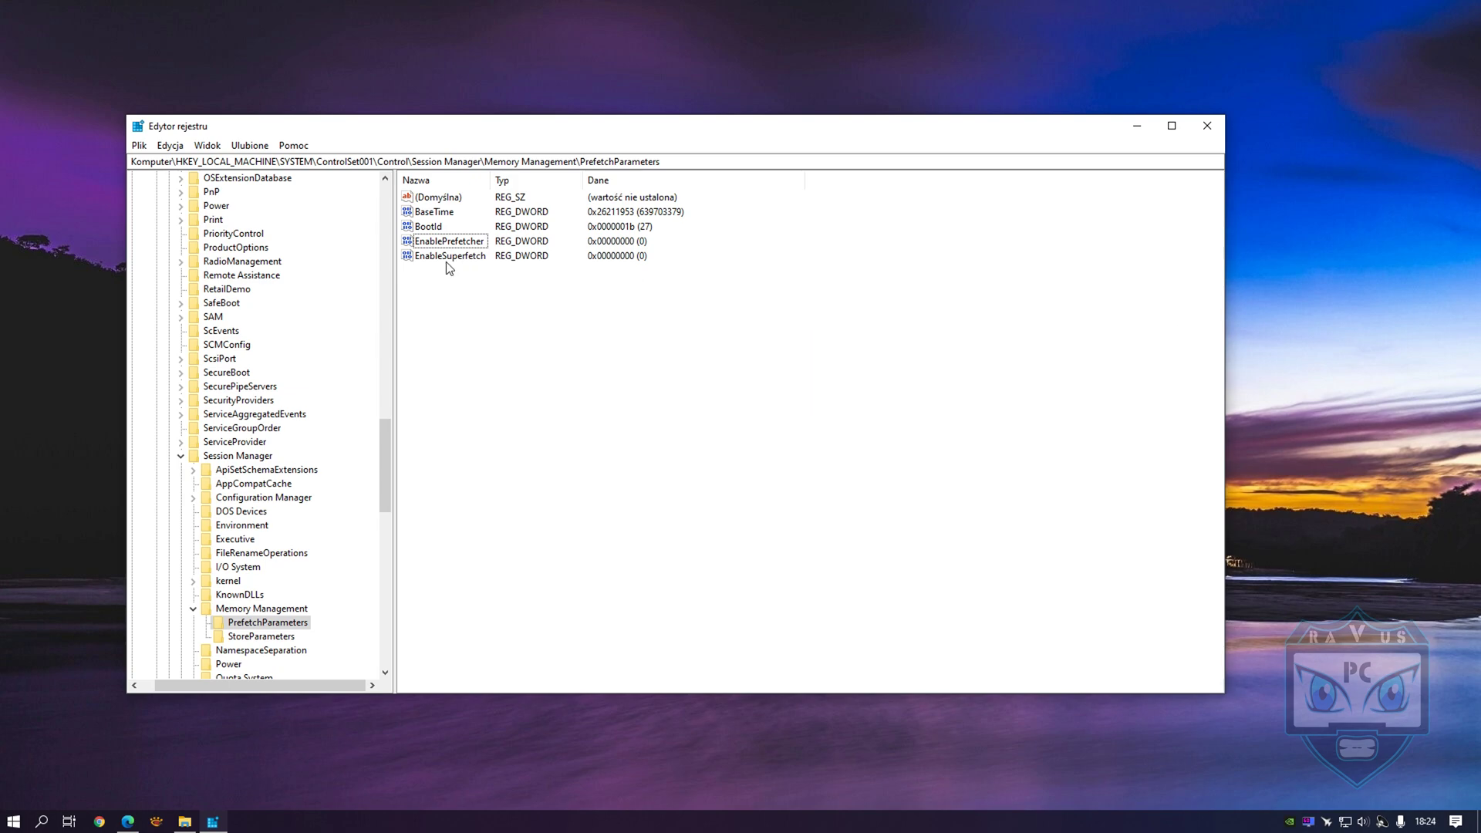
# Step: Check the value data of EnableSuperfetch in the PrefetchParameters key, accept it without changes and close the Registry Editor
pyautogui.click(430, 258)
pyautogui.rightClick(441, 257)
pyautogui.click(458, 258)
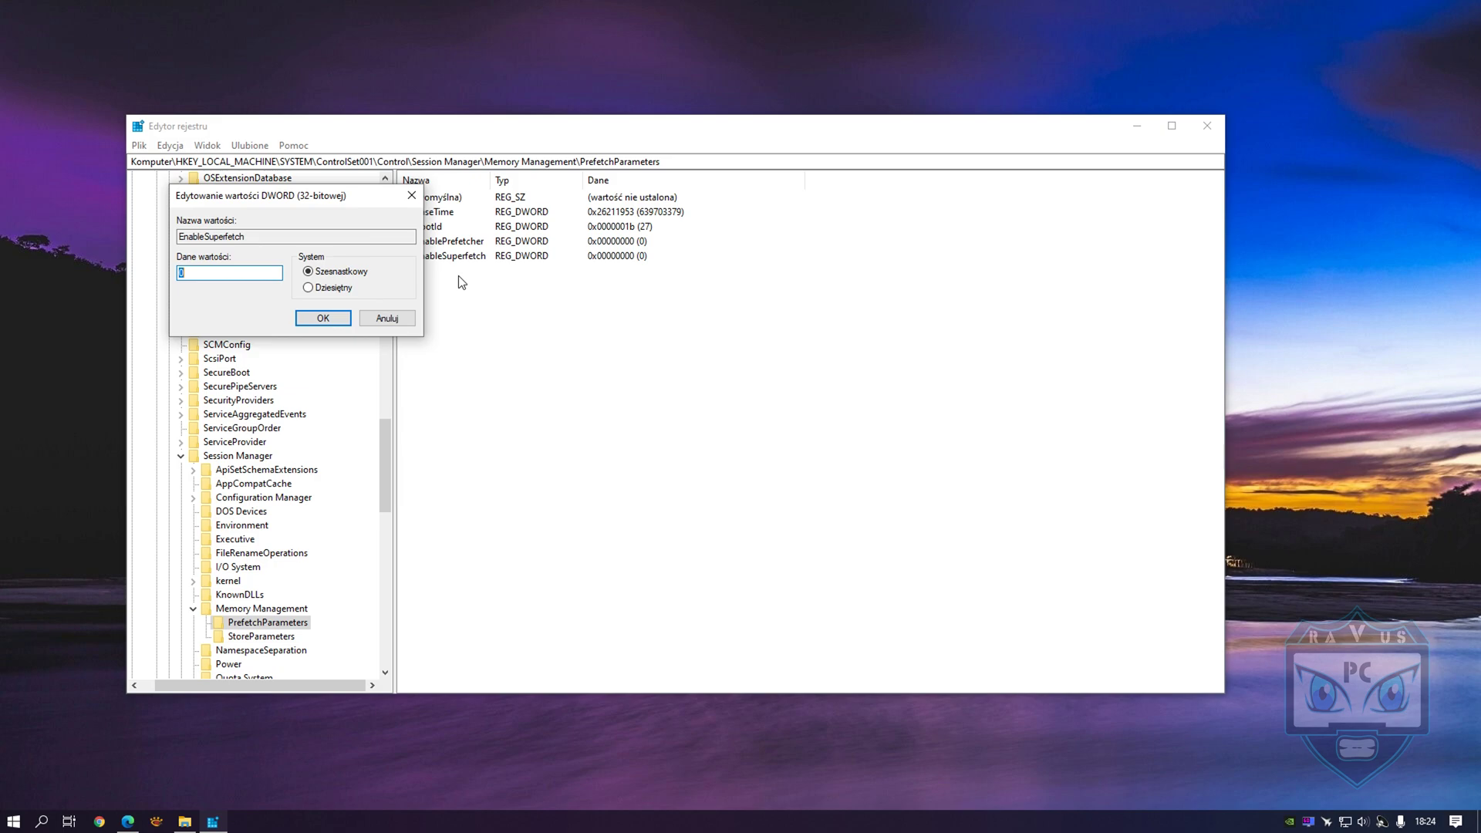
pyautogui.moveTo(290, 196); pyautogui.dragTo(695, 280)
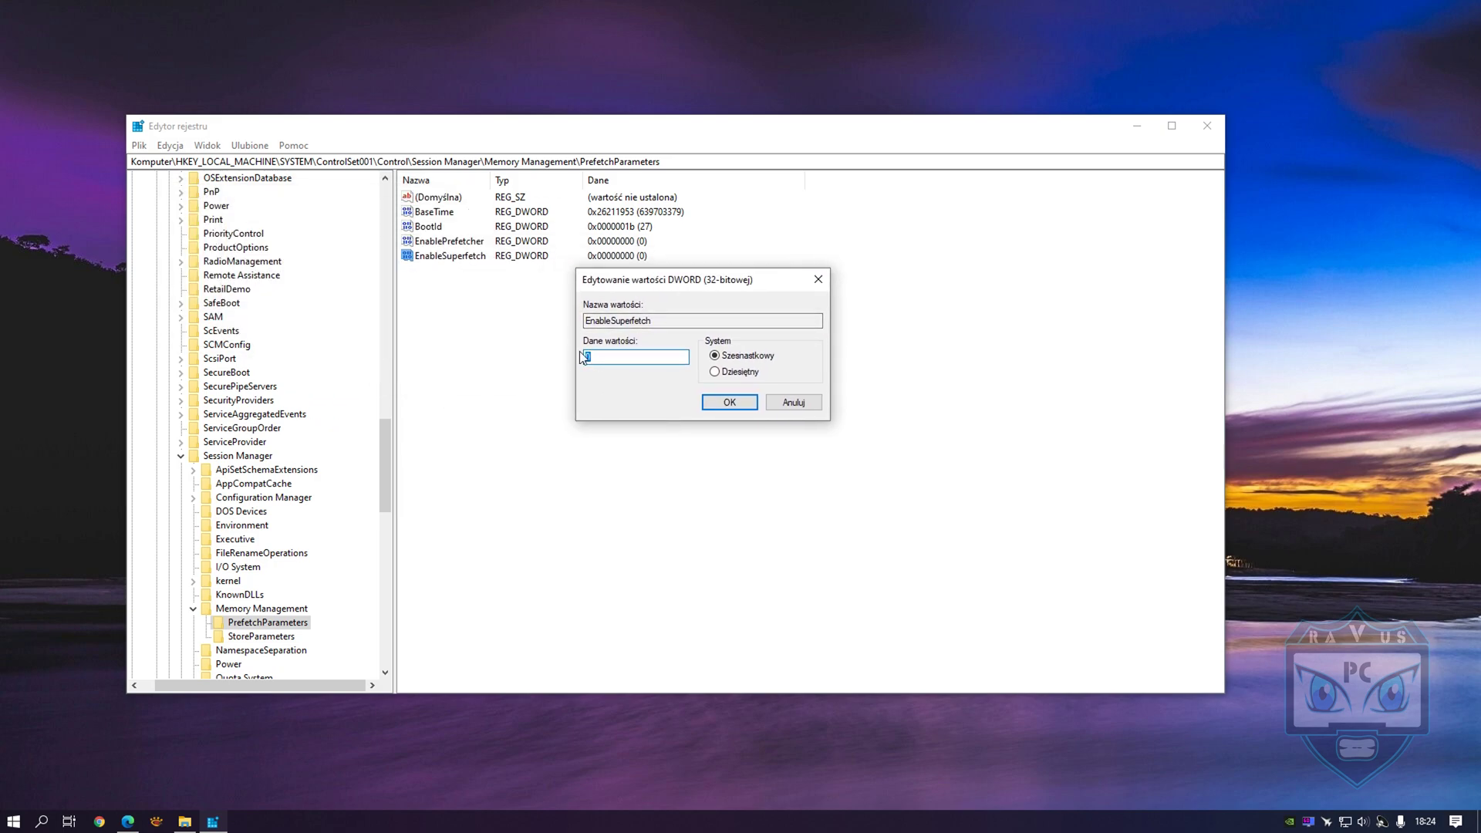
pyautogui.click(728, 402)
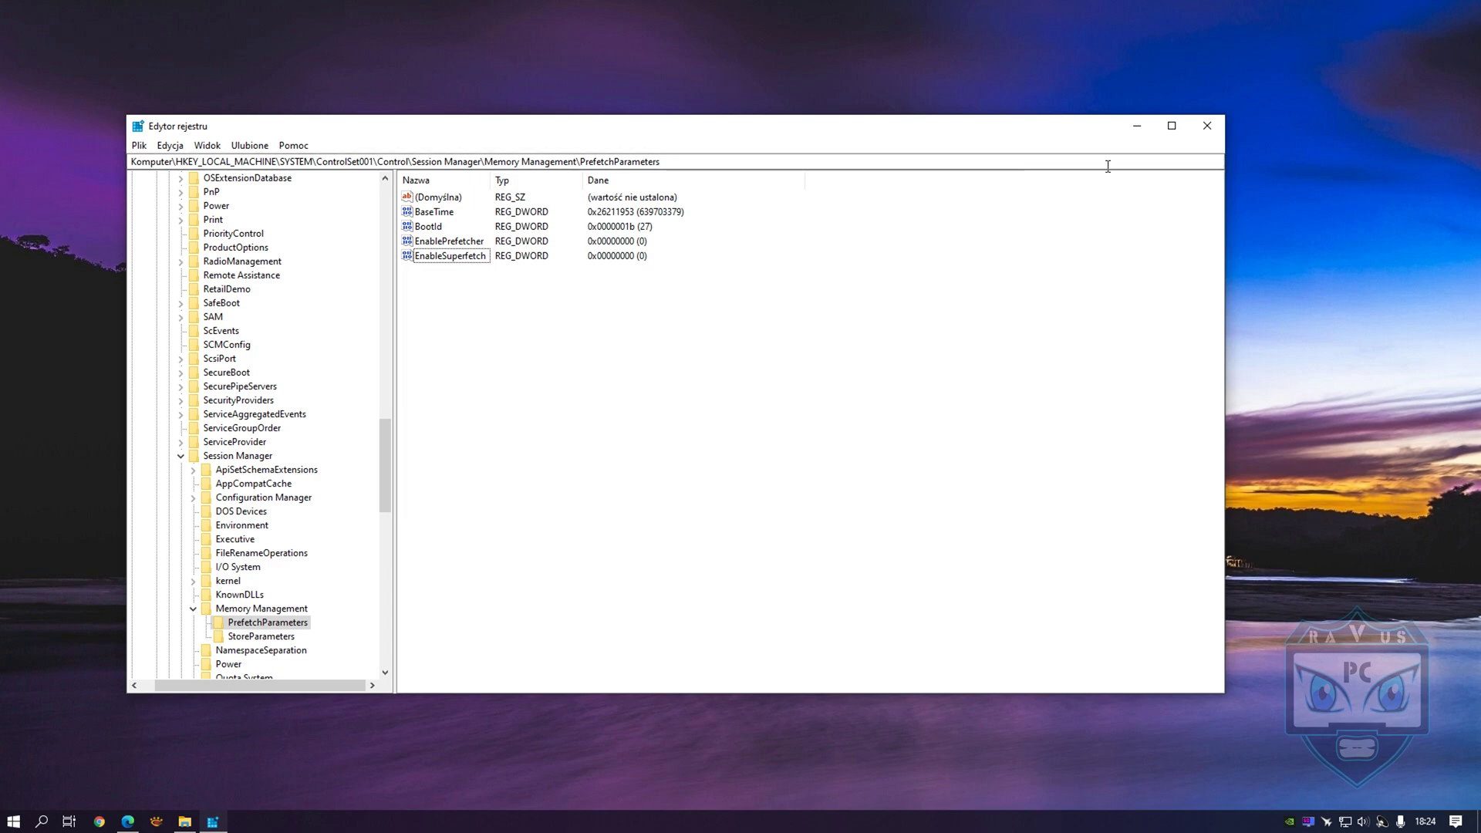
pyautogui.click(1207, 125)
# Step: Start Task Manager, show its list of services and open the full Services console from there
pyautogui.rightClick(511, 821)
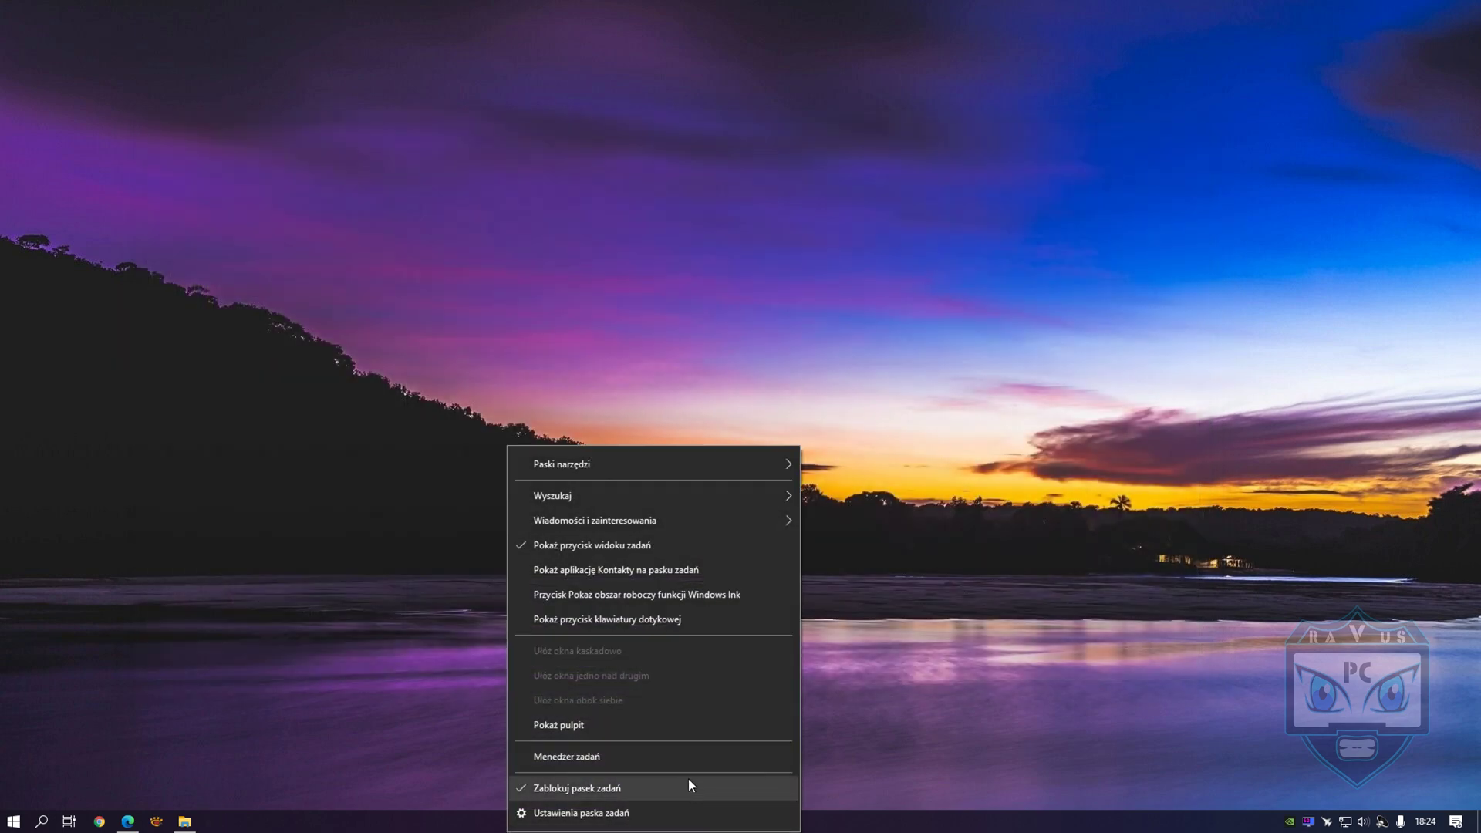
pyautogui.click(647, 758)
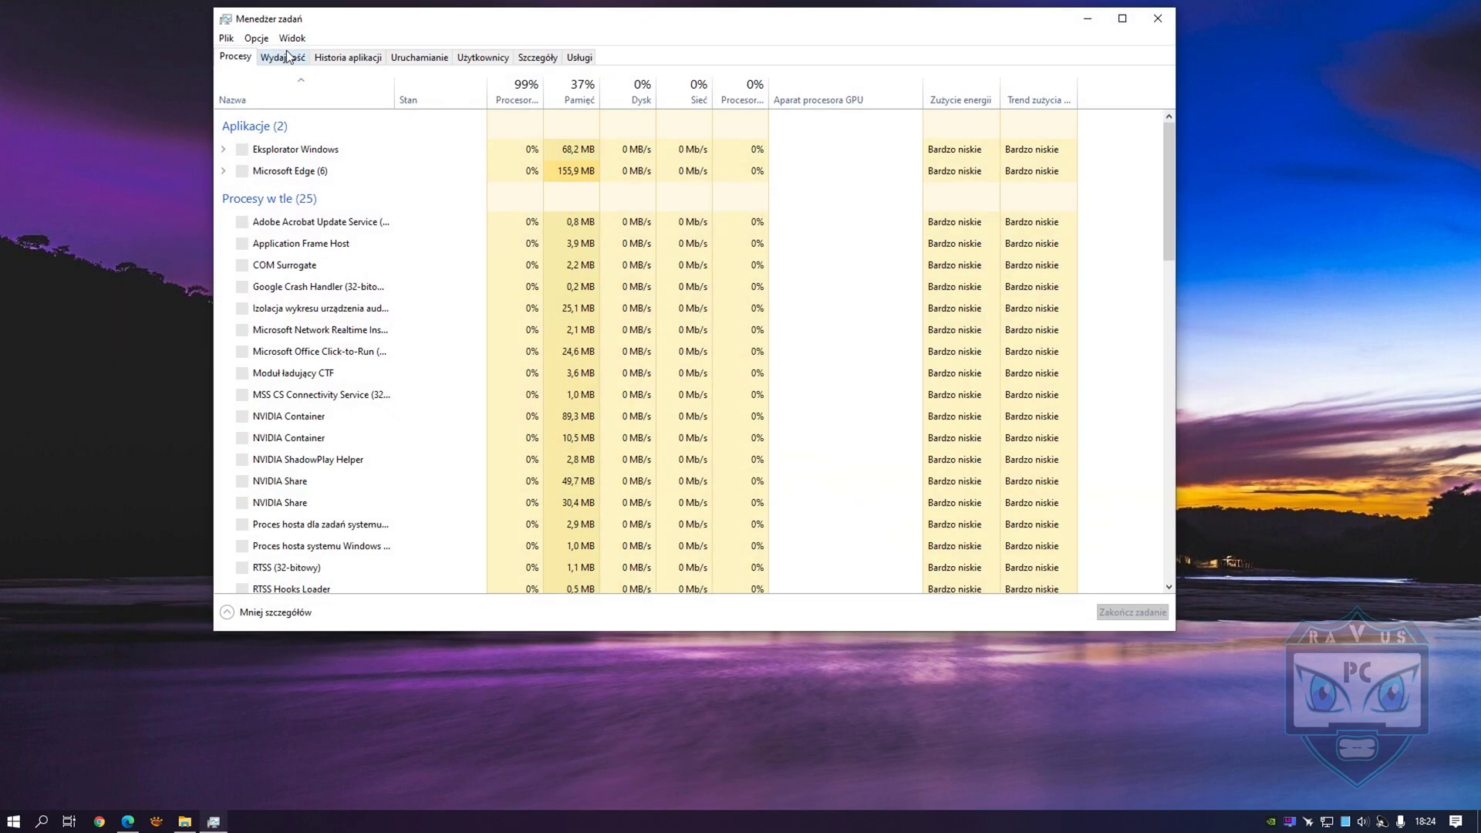
pyautogui.moveTo(515, 24); pyautogui.dragTo(583, 30)
pyautogui.click(626, 64)
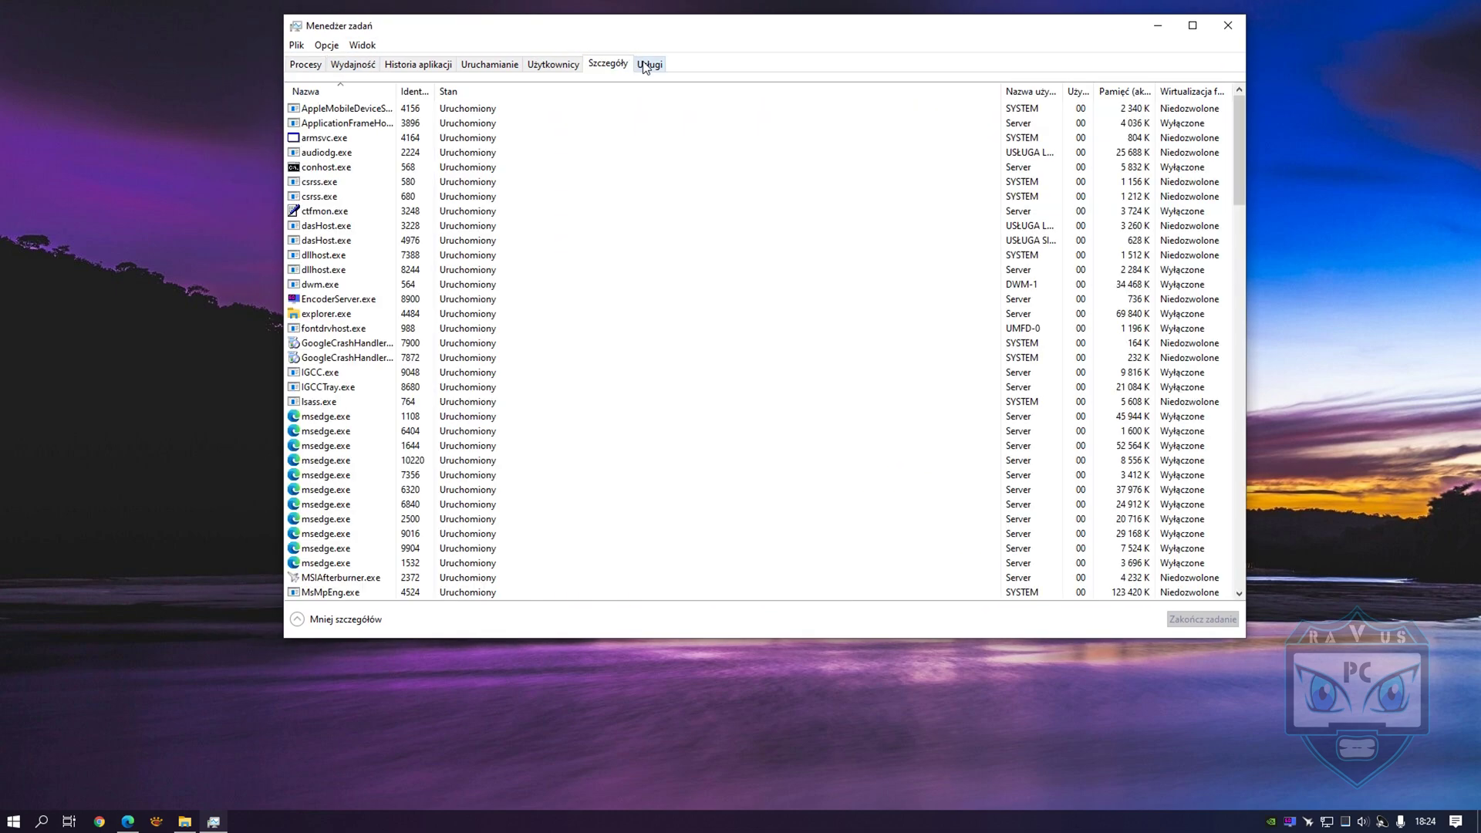
pyautogui.click(650, 64)
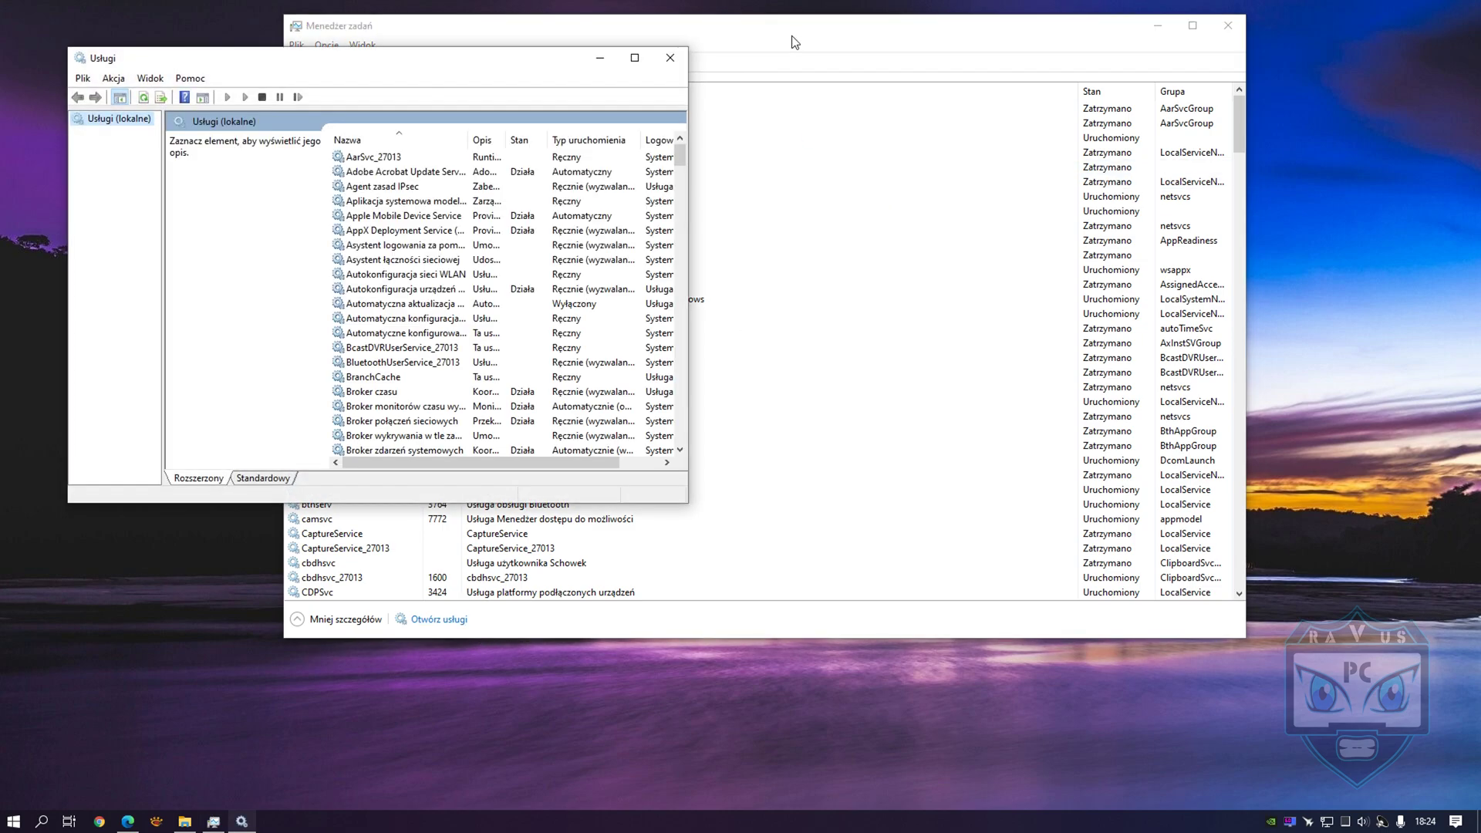
# Step: Find the SysMain service, check its startup type in the properties and accept the dialog
pyautogui.moveTo(476, 62); pyautogui.dragTo(577, 56)
pyautogui.moveTo(784, 163); pyautogui.dragTo(788, 299)
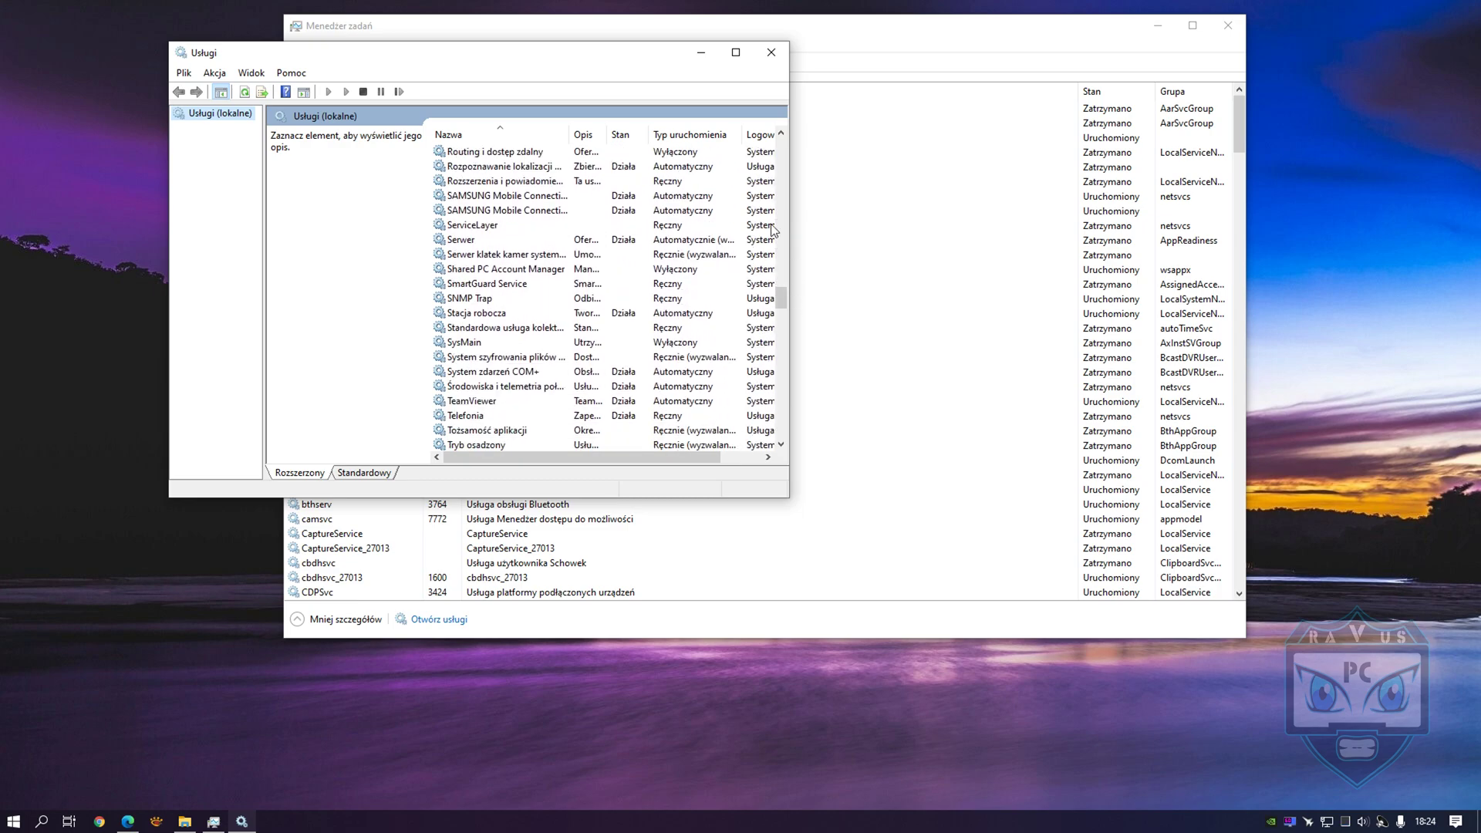
pyautogui.doubleClick(473, 344)
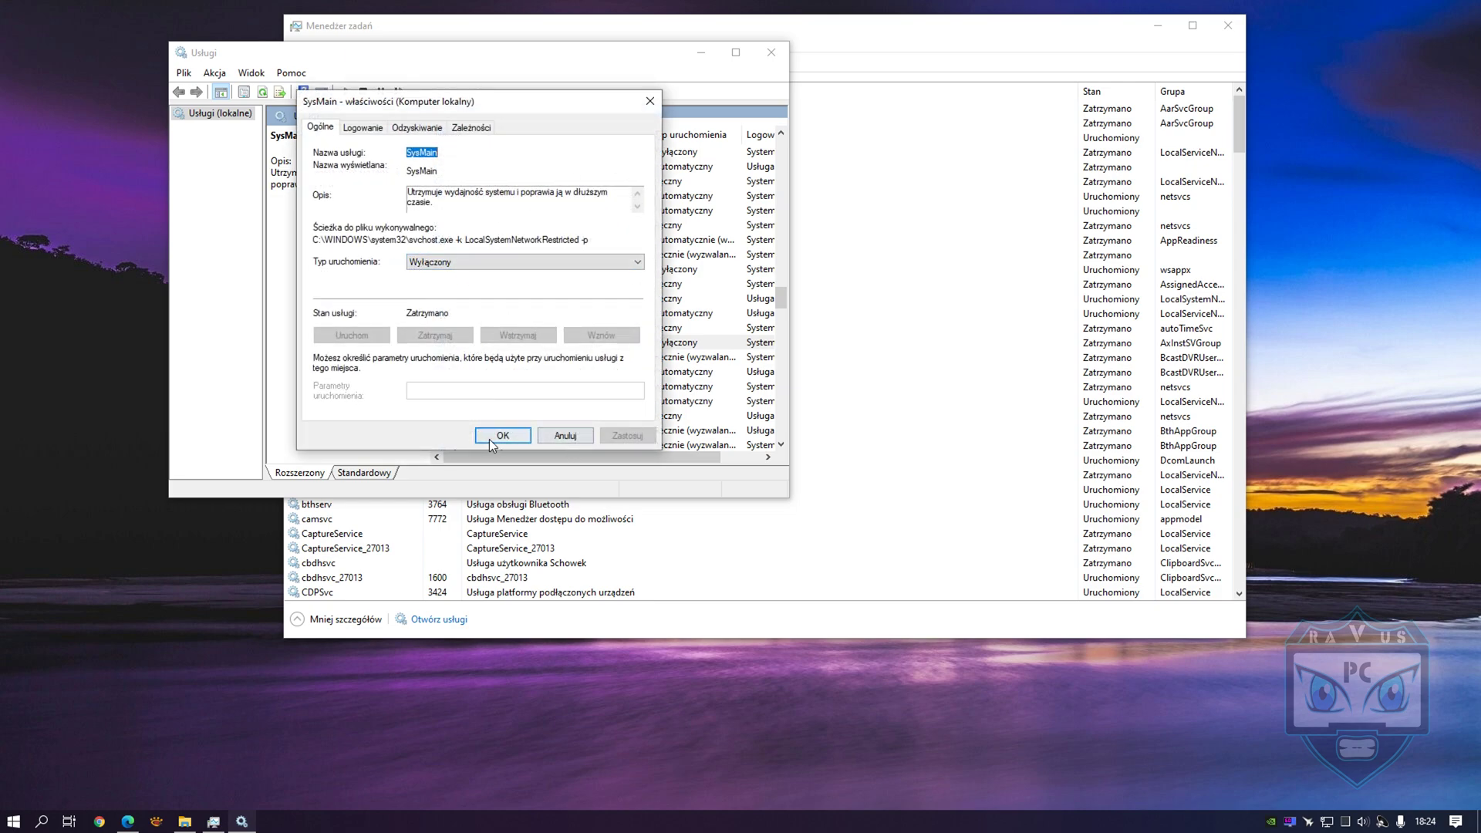
pyautogui.moveTo(544, 100); pyautogui.dragTo(589, 103)
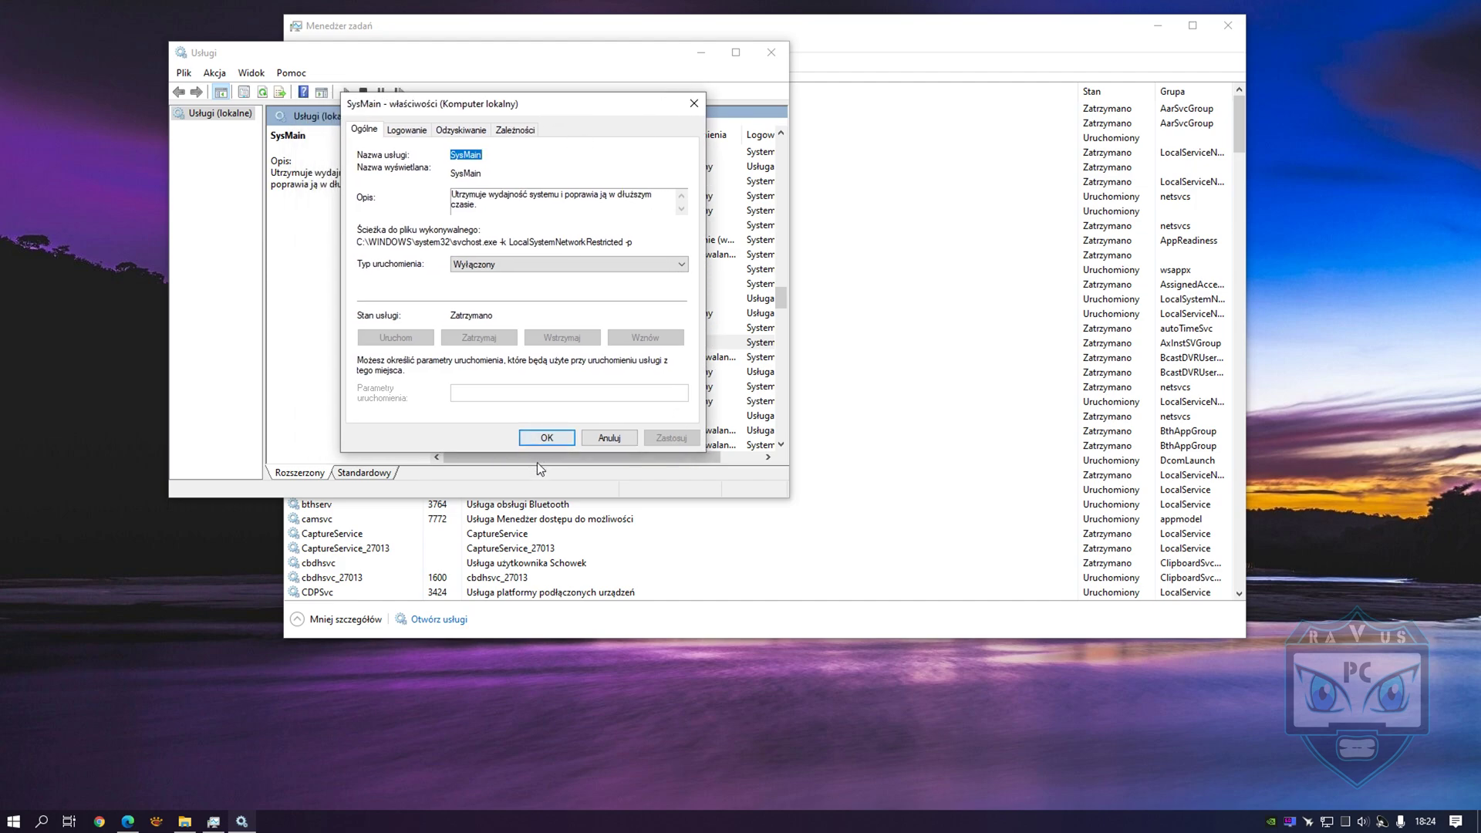
pyautogui.click(548, 441)
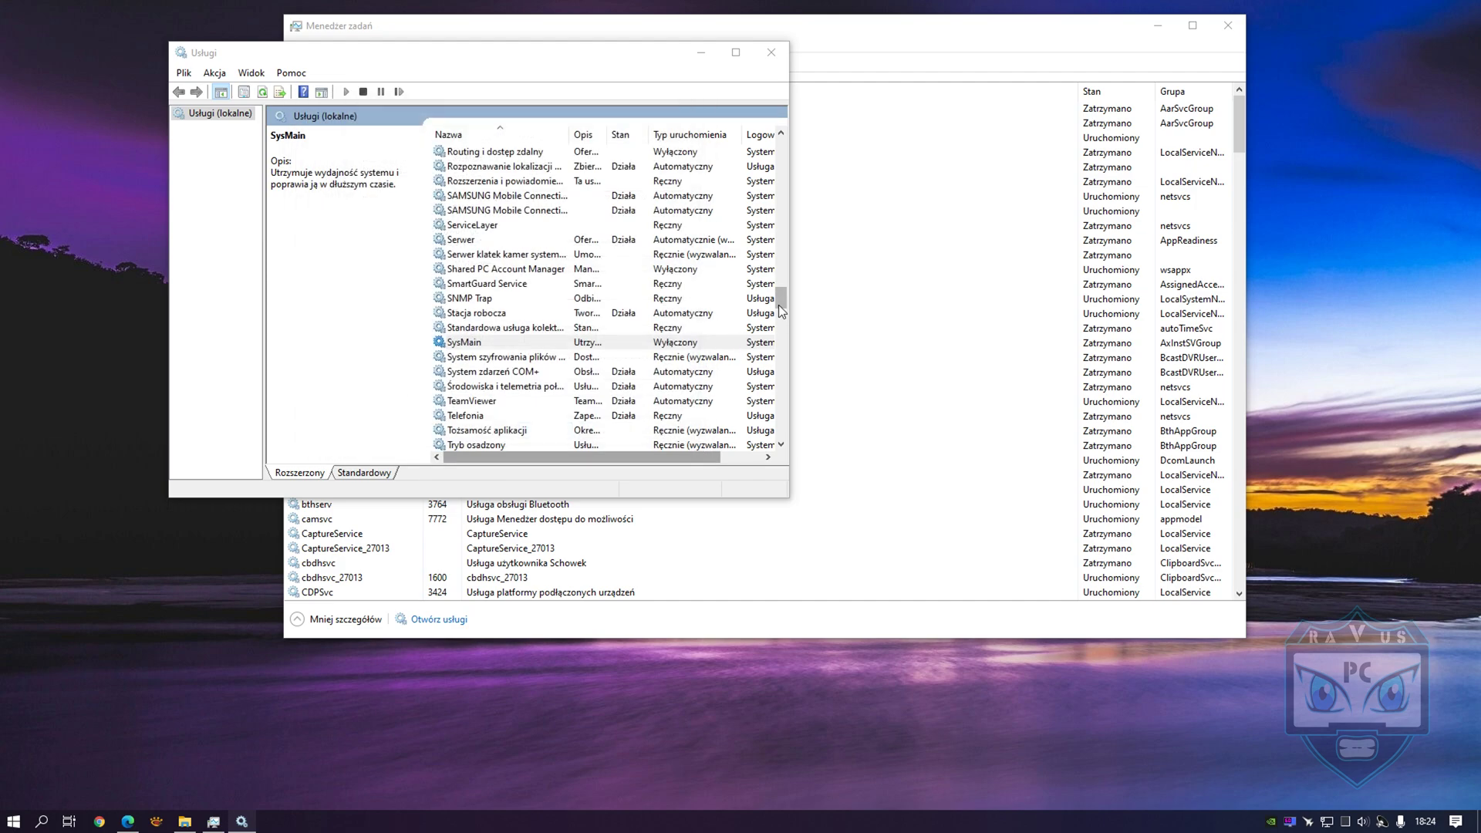
# Step: Check the startup type of the Windows Search service, then close its properties, the Services console and Task Manager
pyautogui.moveTo(779, 306); pyautogui.dragTo(779, 317)
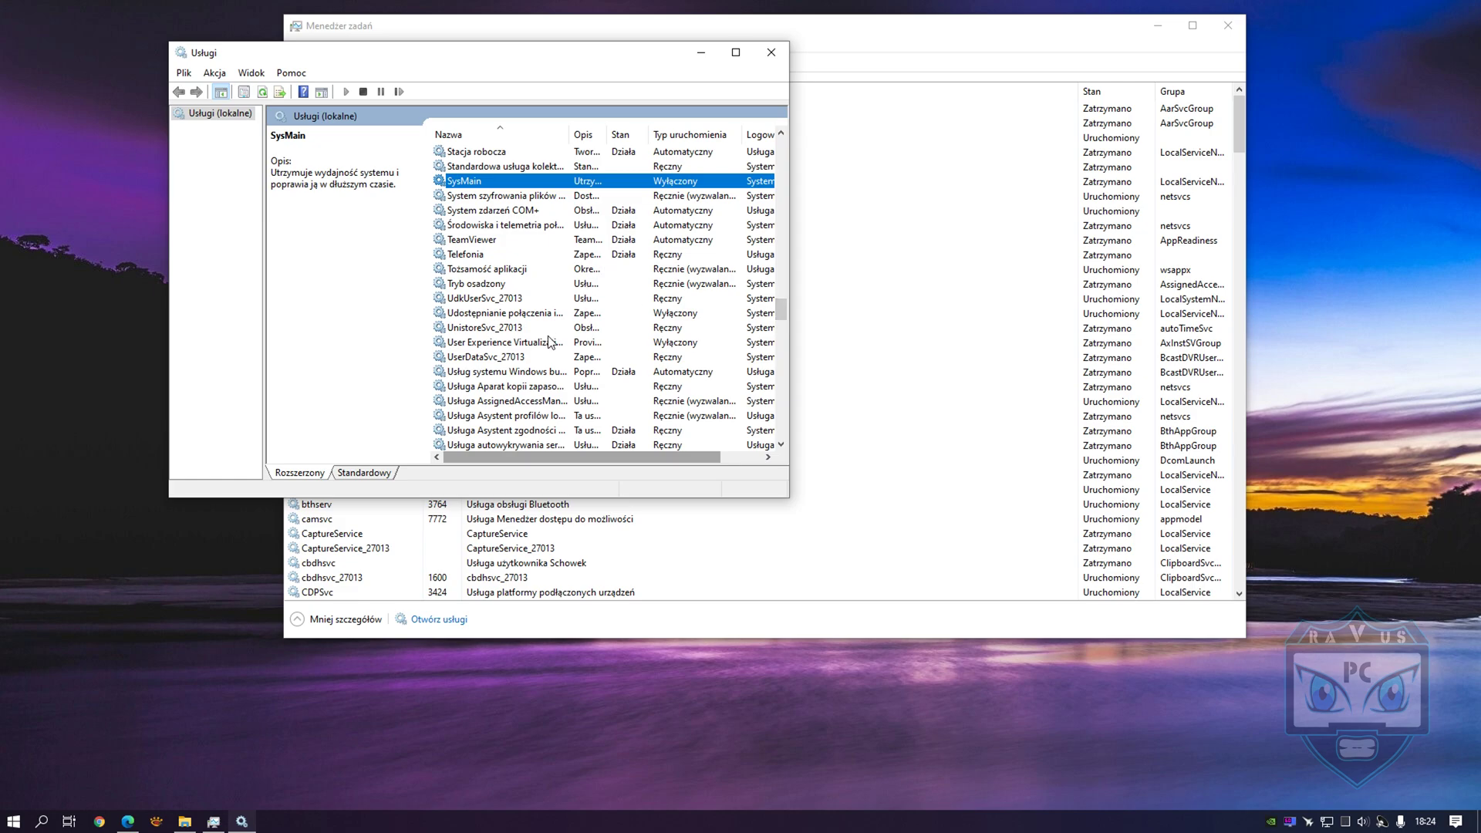
pyautogui.scroll(-5, 577, 335)
pyautogui.scroll(-20, 577, 335)
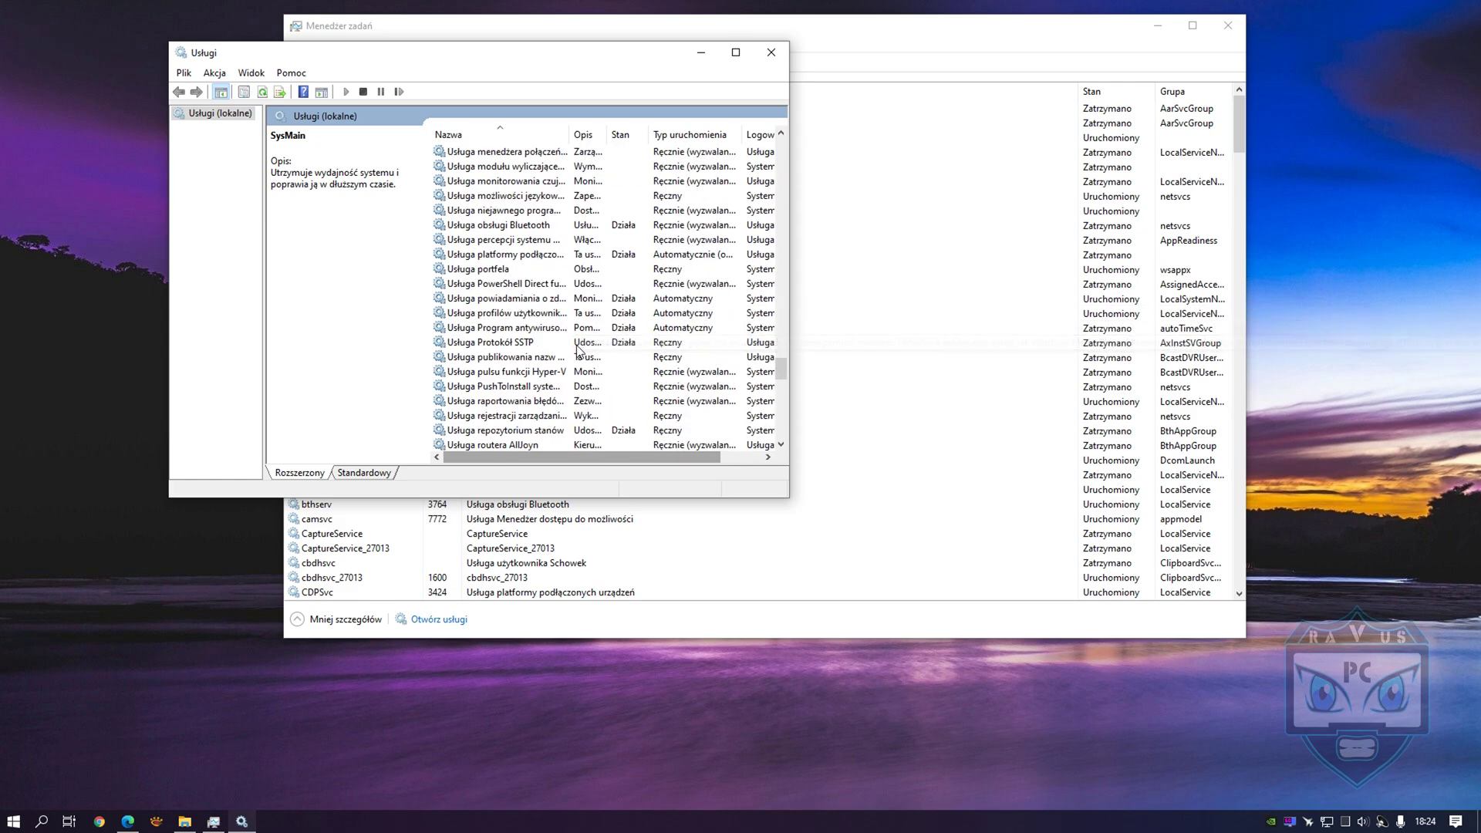
pyautogui.scroll(-4, 582, 359)
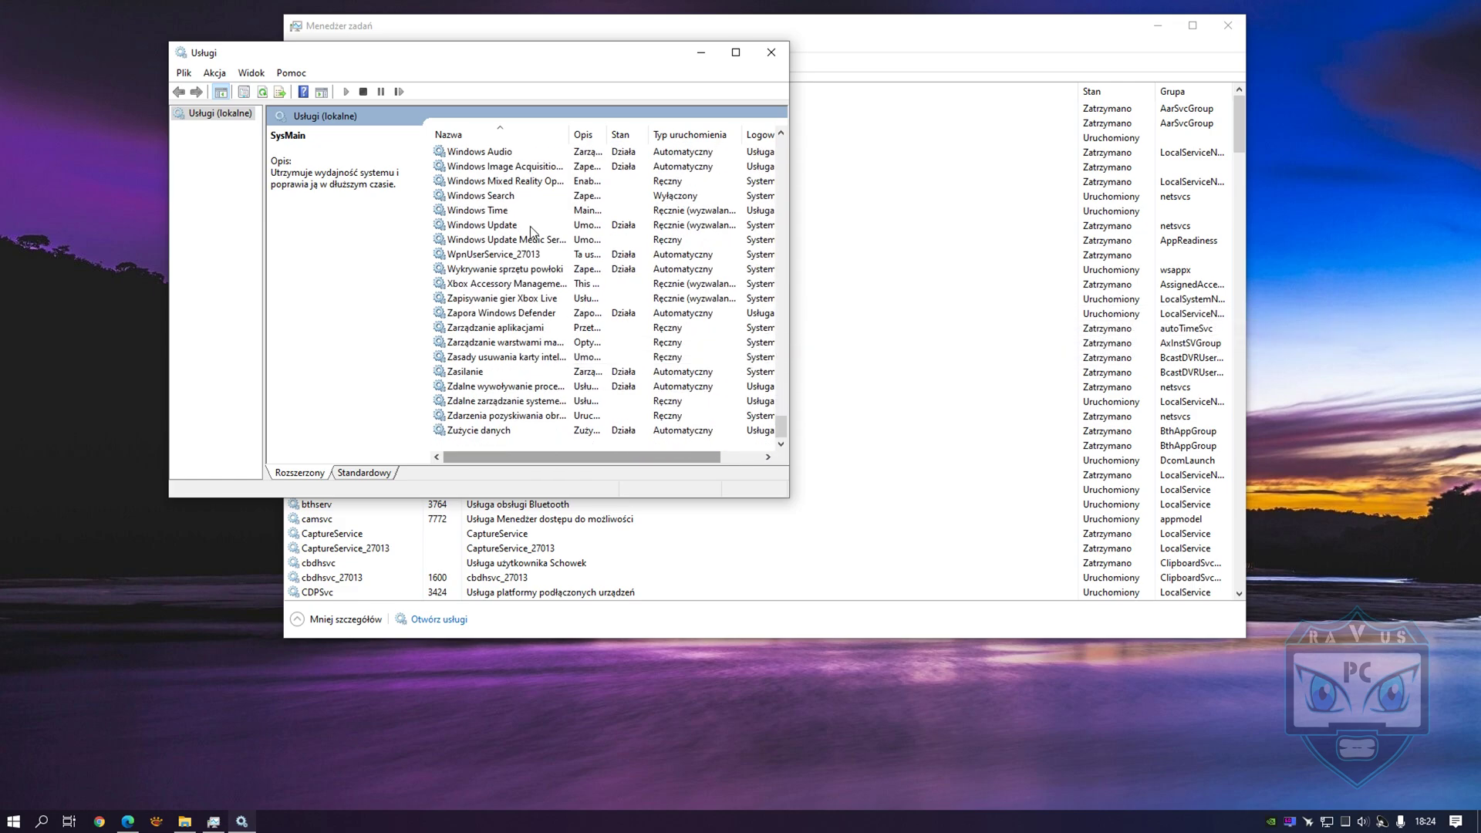
pyautogui.doubleClick(516, 198)
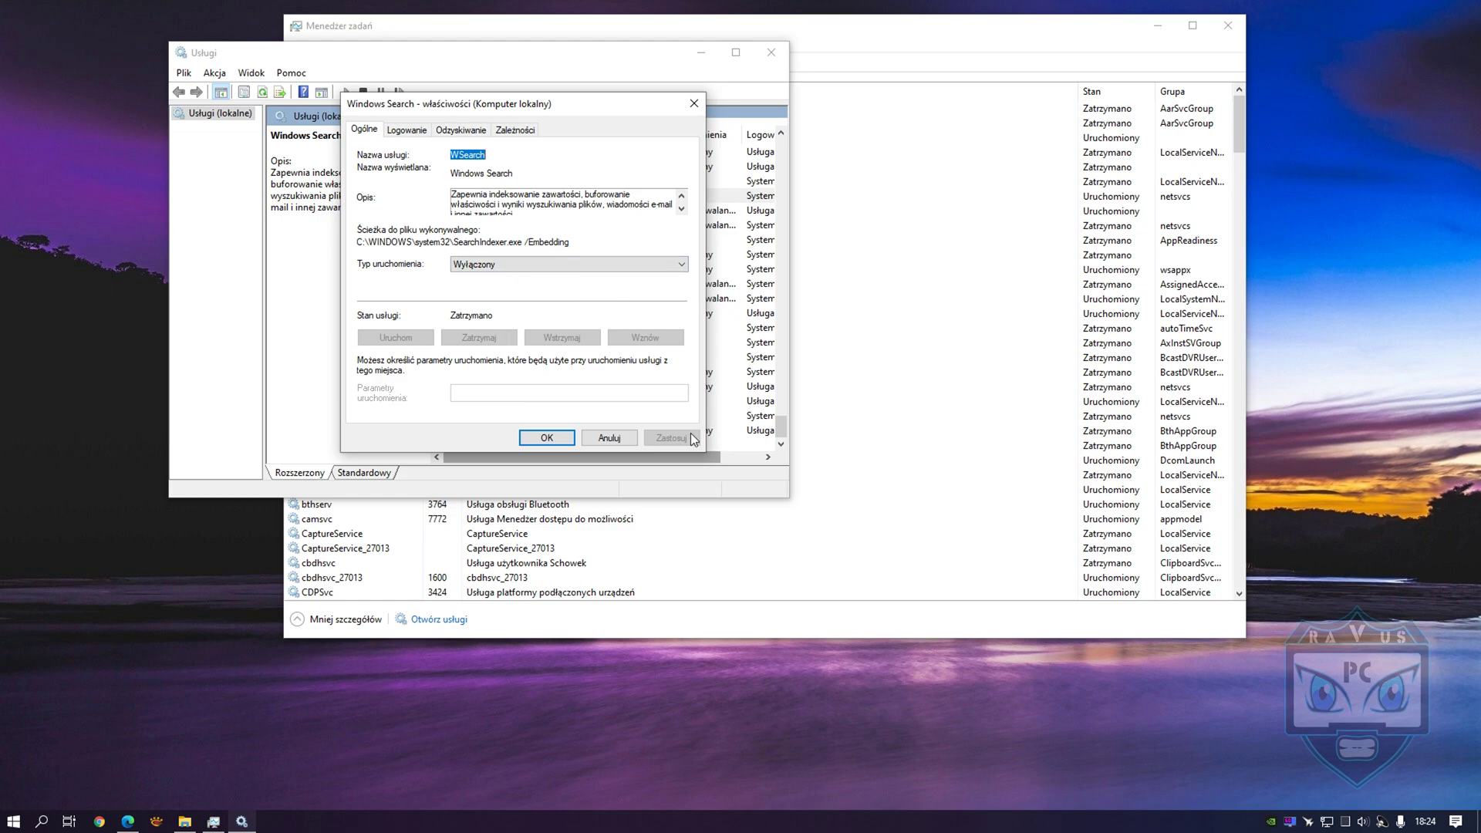
pyautogui.click(696, 101)
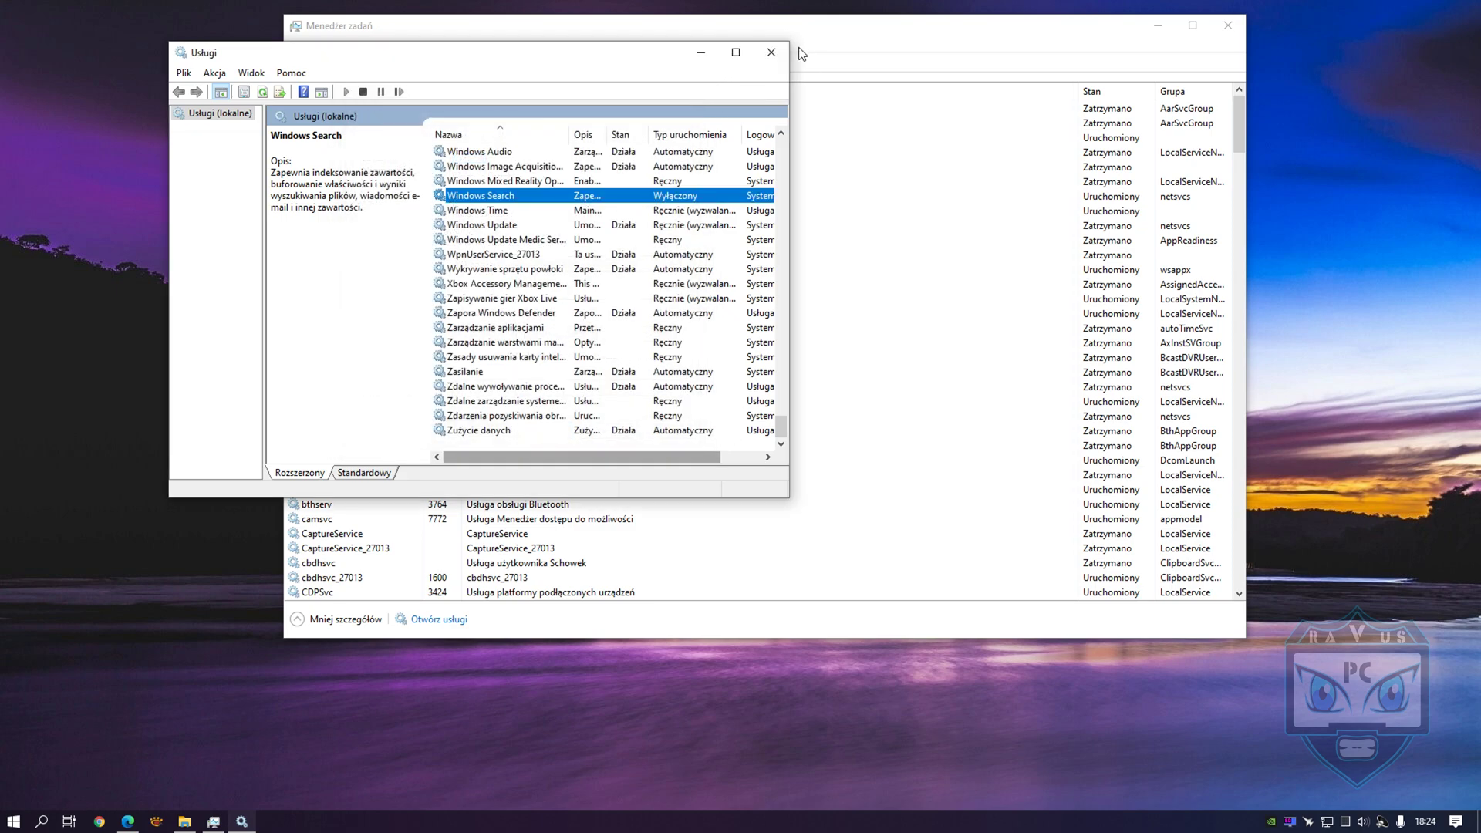
pyautogui.click(782, 54)
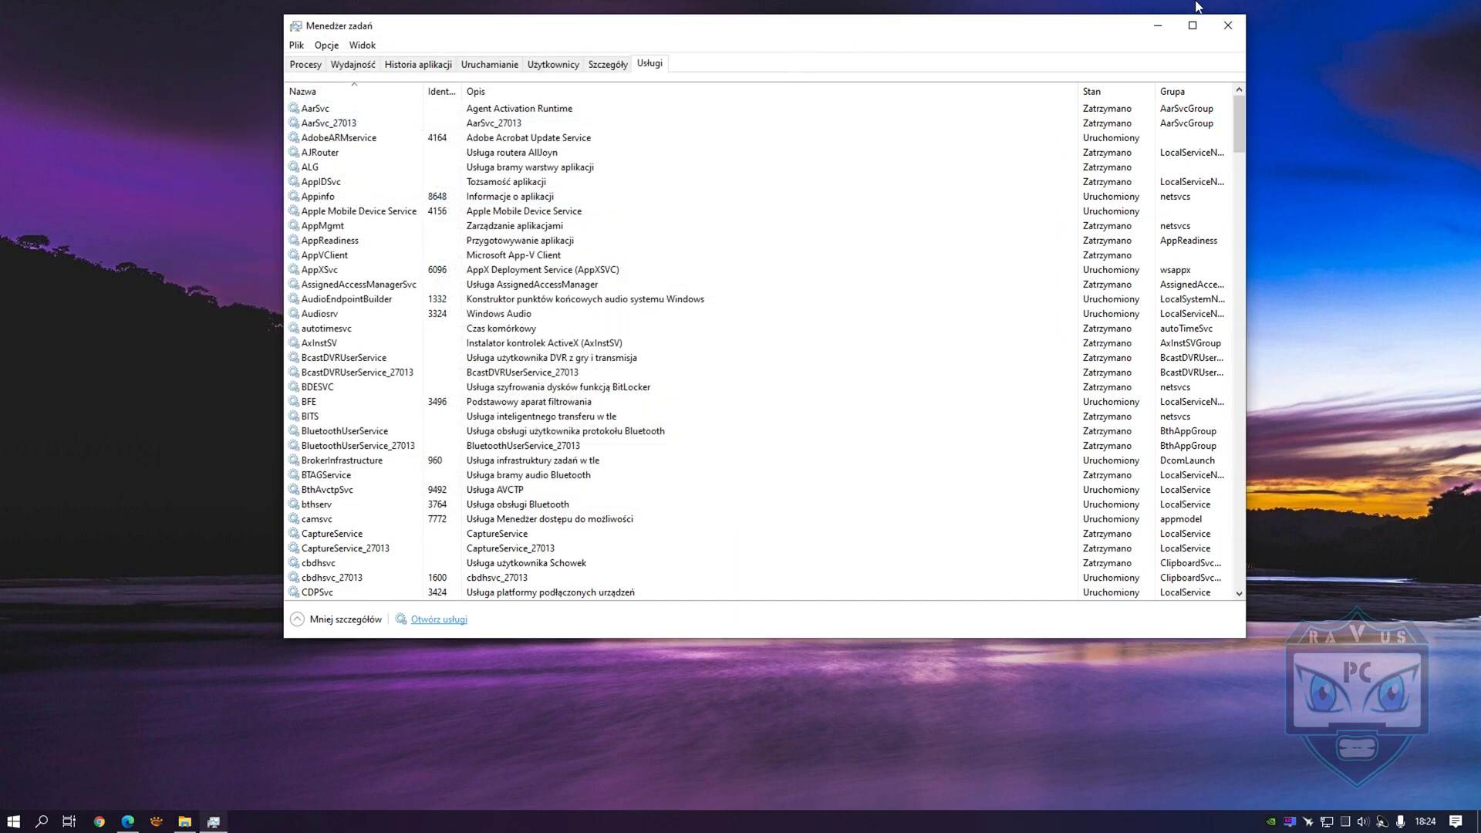
pyautogui.click(1227, 25)
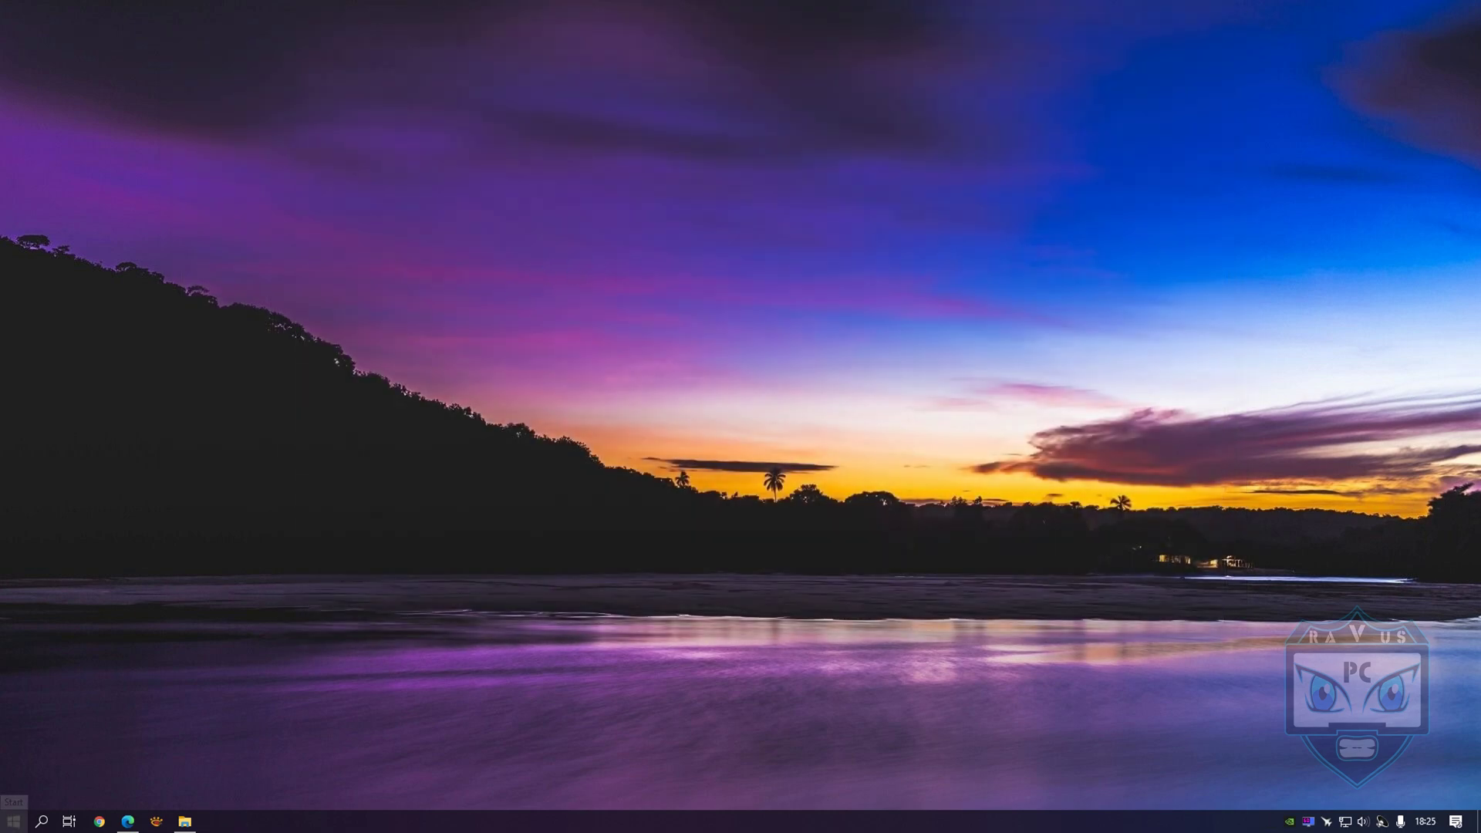
# Step: Open Device Manager and expand the disk drives category
pyautogui.rightClick(13, 821)
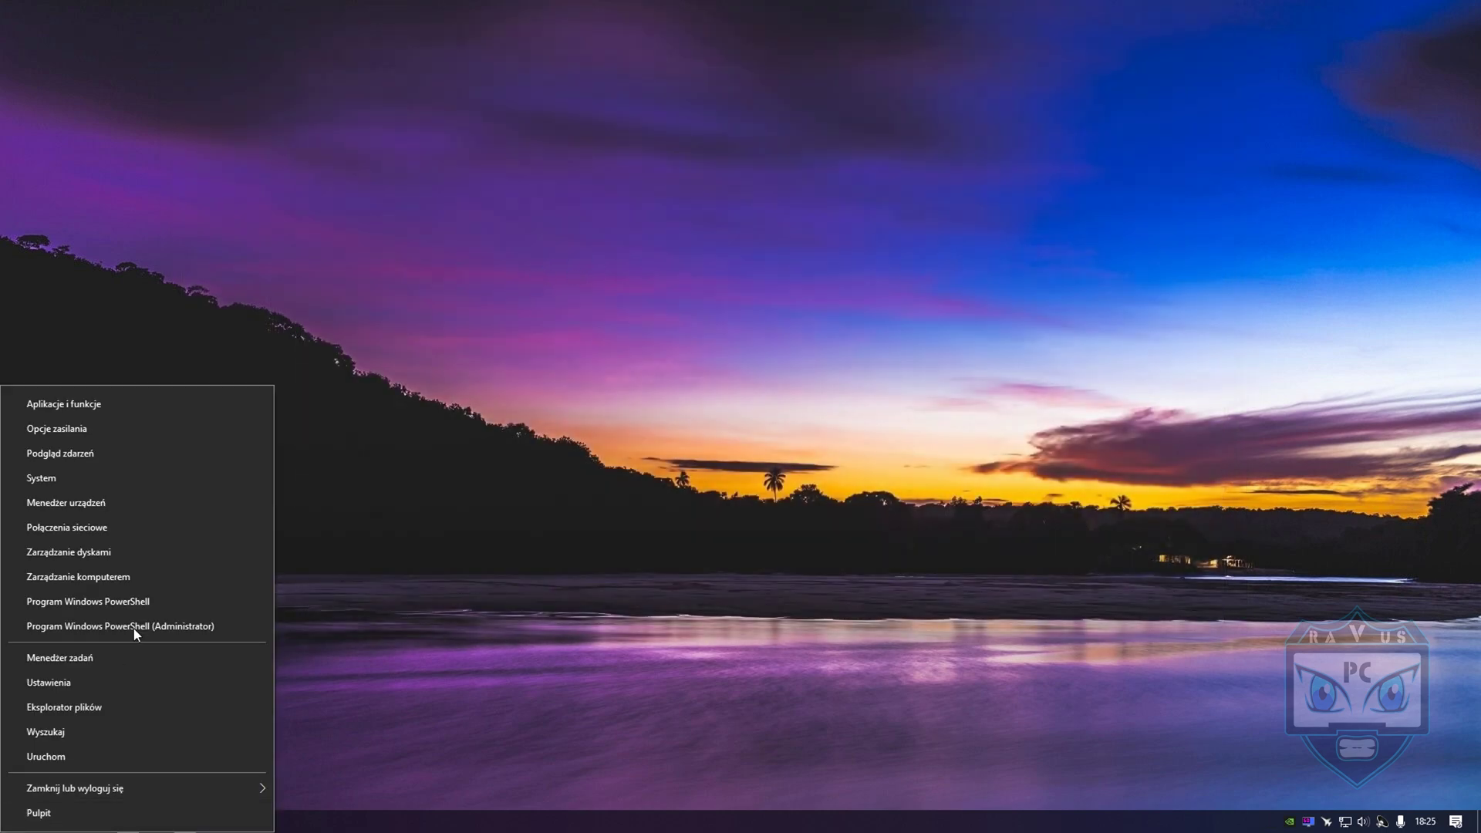
pyautogui.click(187, 498)
pyautogui.moveTo(297, 38); pyautogui.dragTo(495, 67)
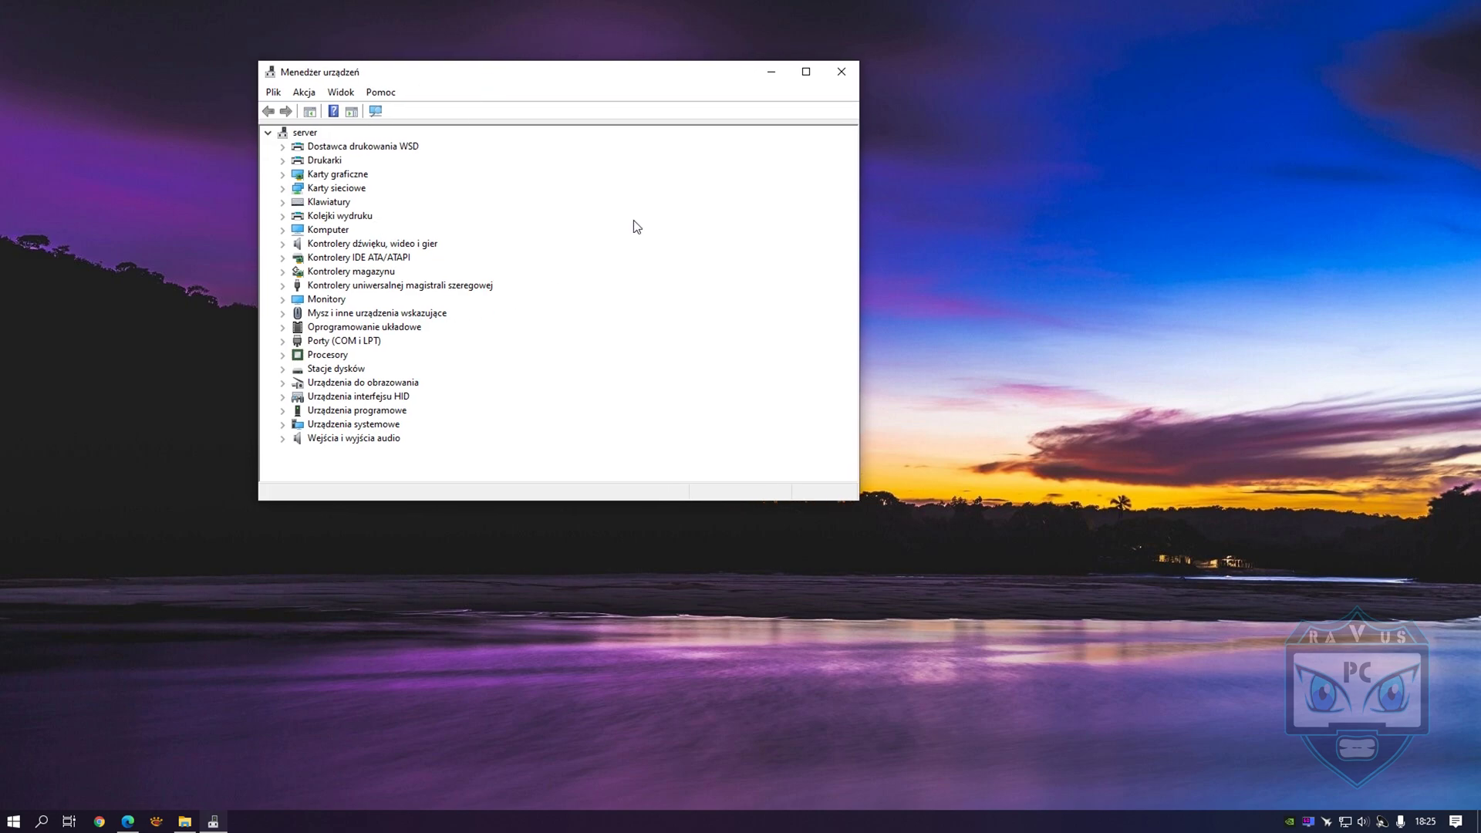
pyautogui.click(283, 370)
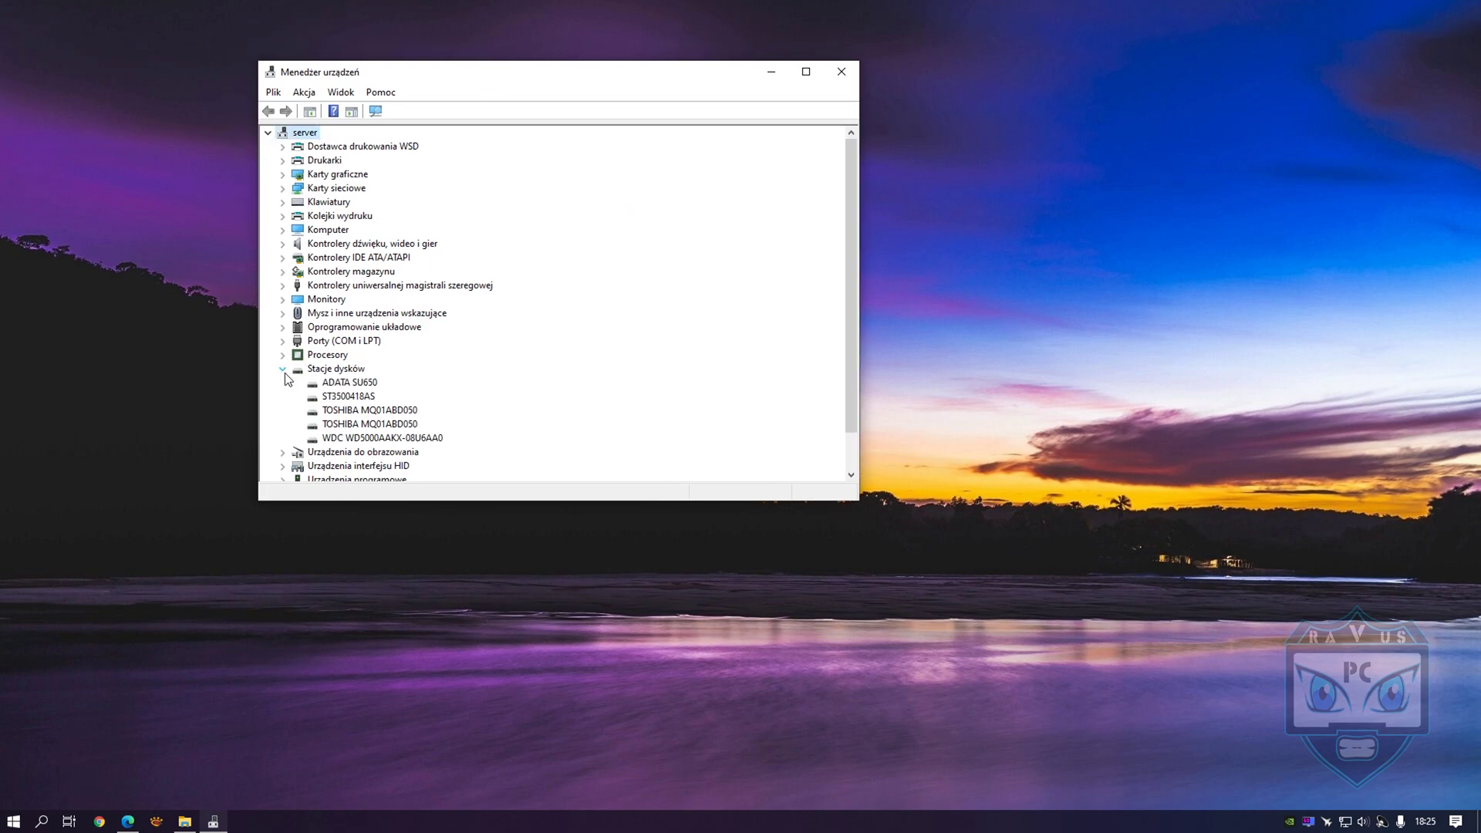
pyautogui.moveTo(599, 66); pyautogui.dragTo(577, 63)
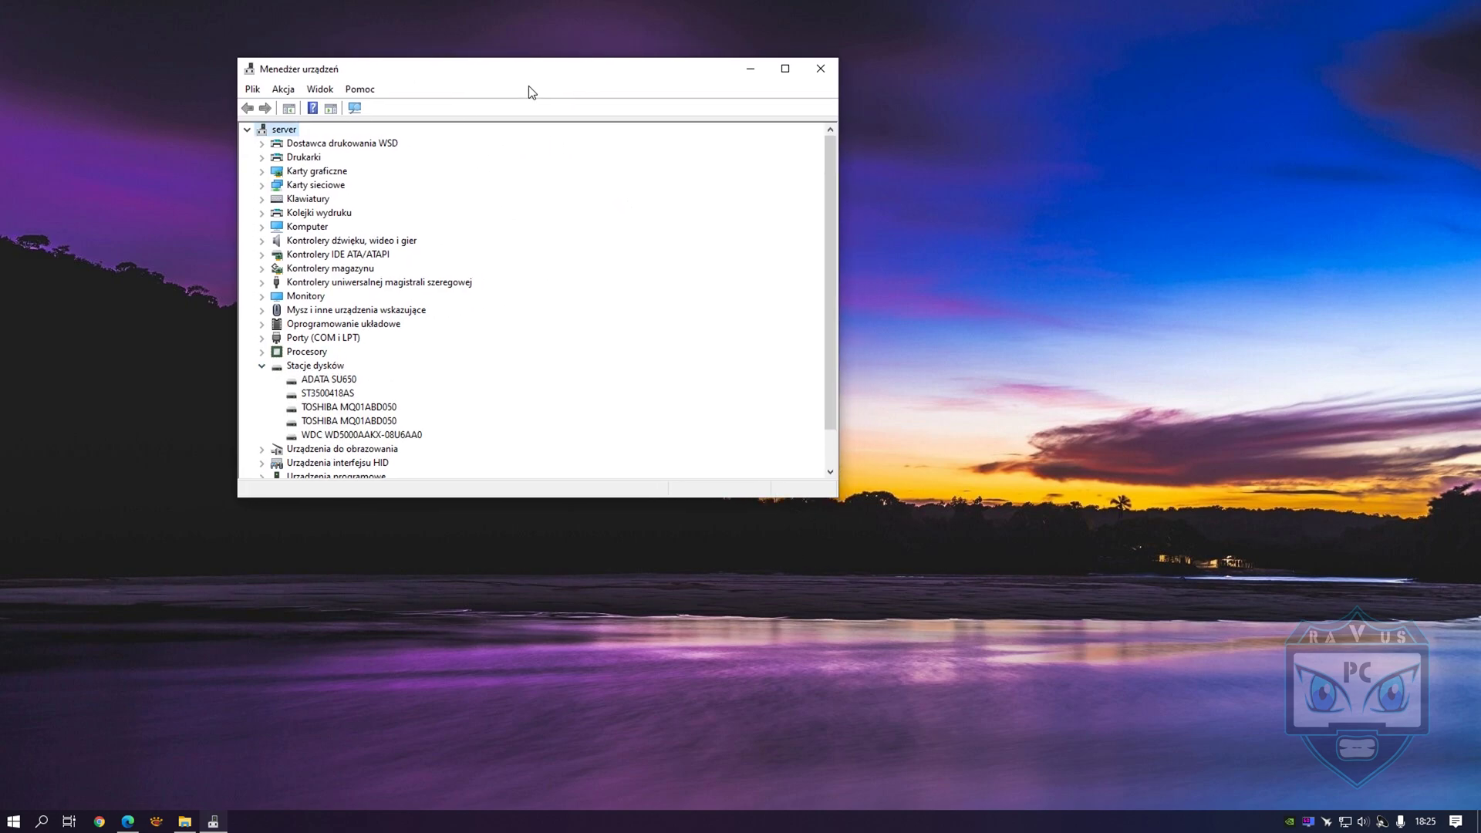
# Step: Review the write-caching and buffer-flushing policies in the properties of the ADATA SU650 drive and accept the dialog
pyautogui.rightClick(355, 379)
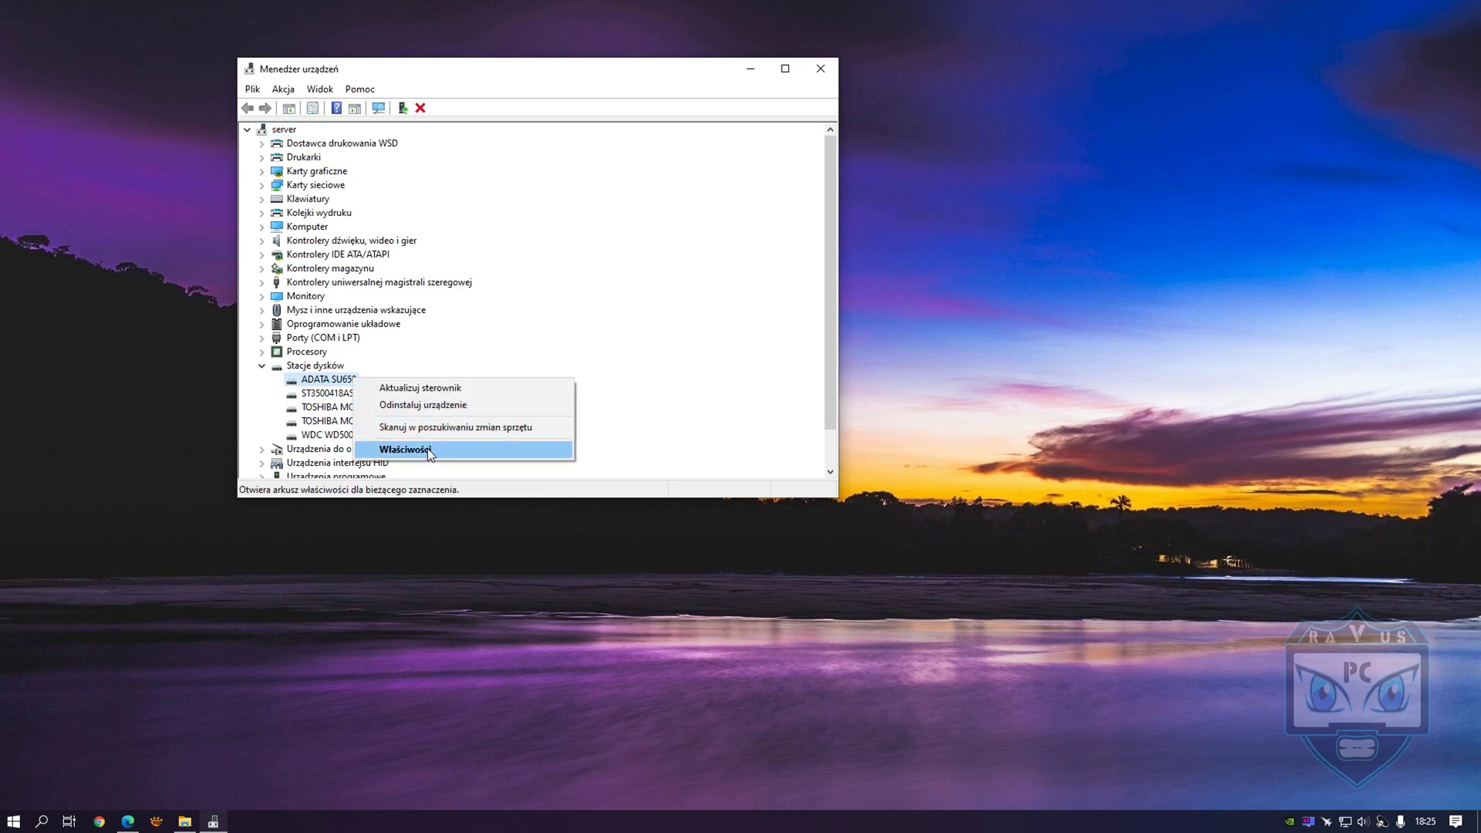
pyautogui.click(405, 450)
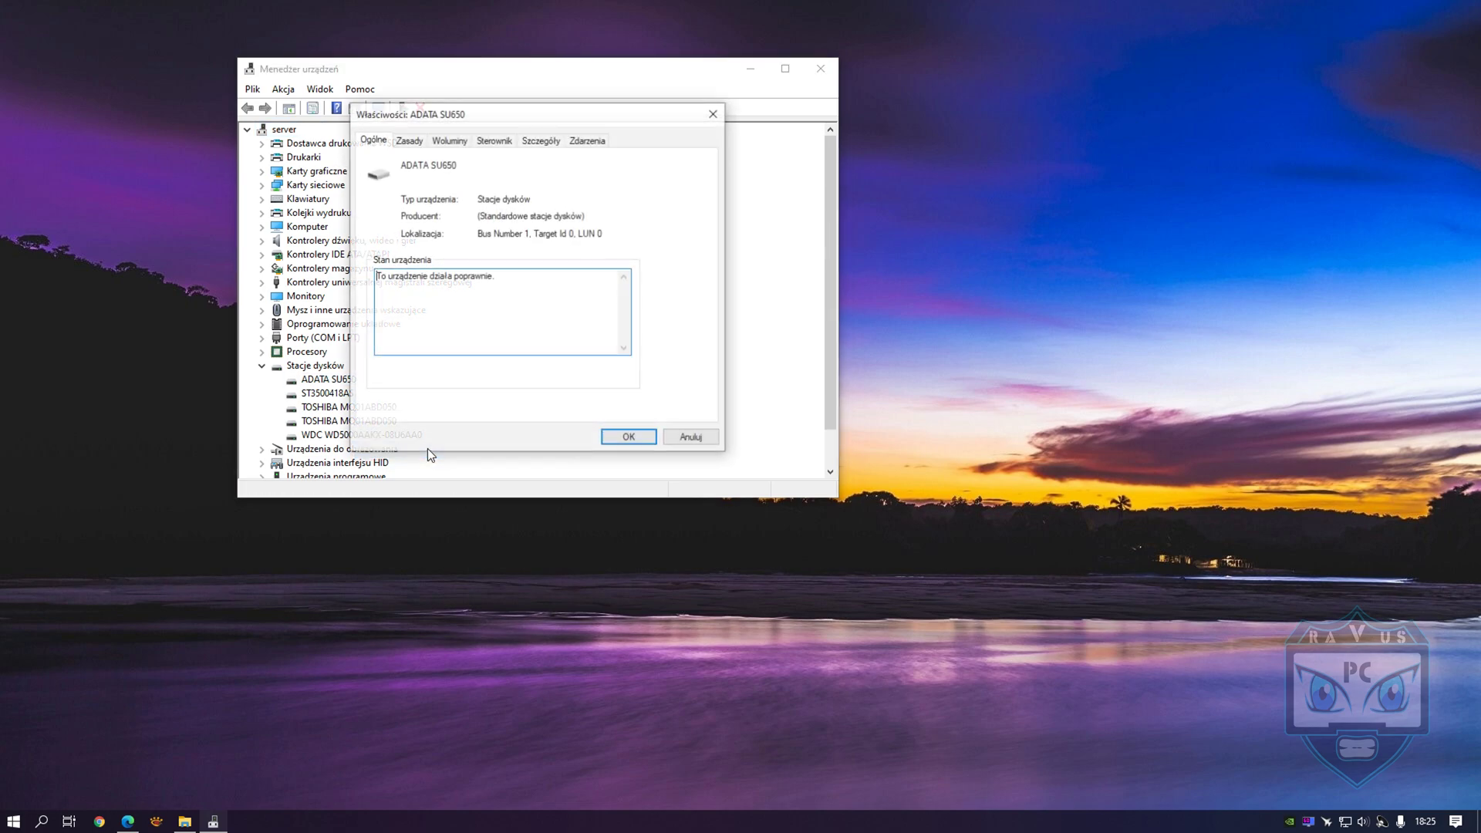
pyautogui.click(408, 141)
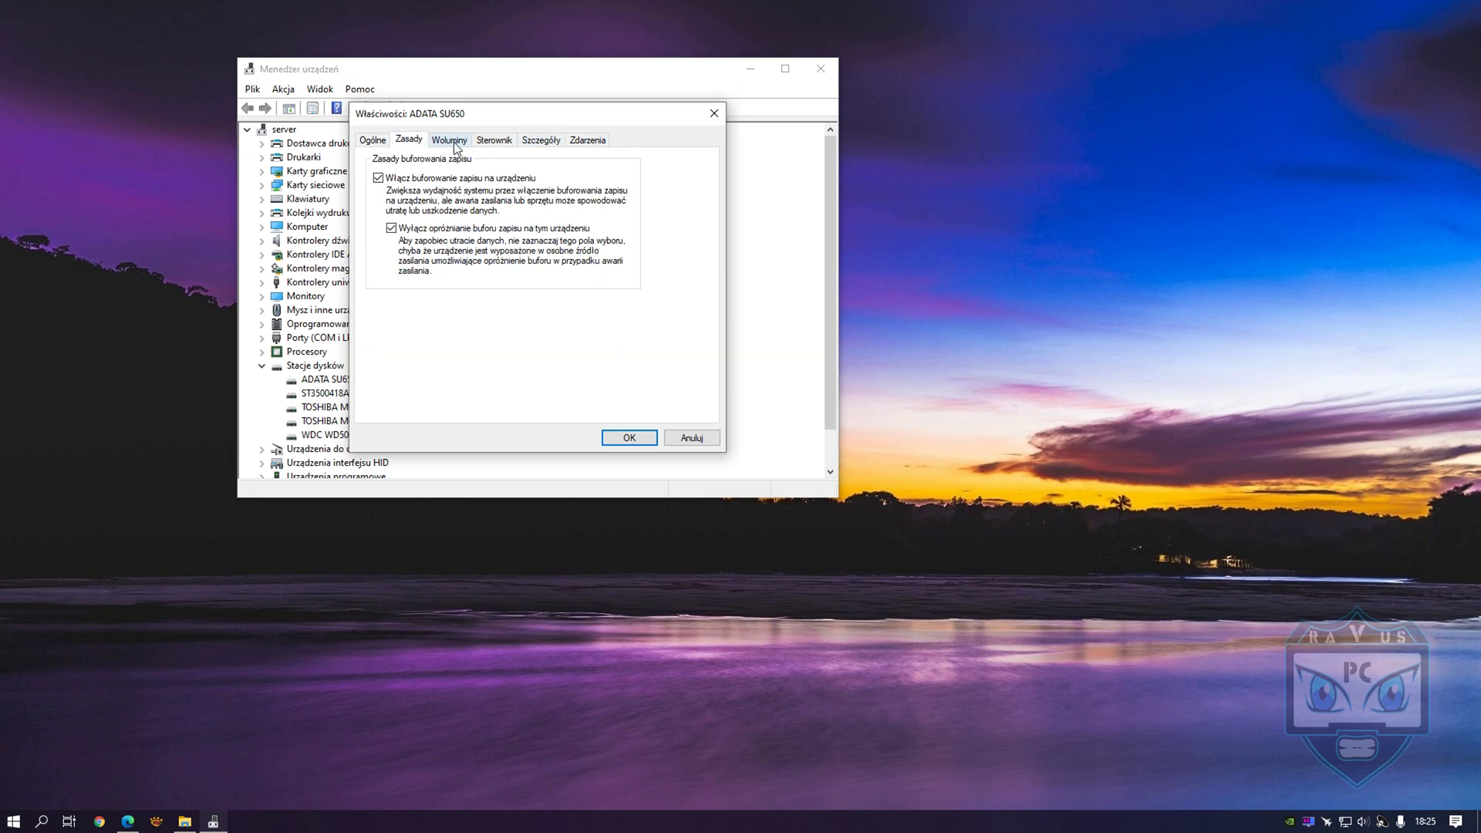
pyautogui.moveTo(477, 122); pyautogui.dragTo(628, 119)
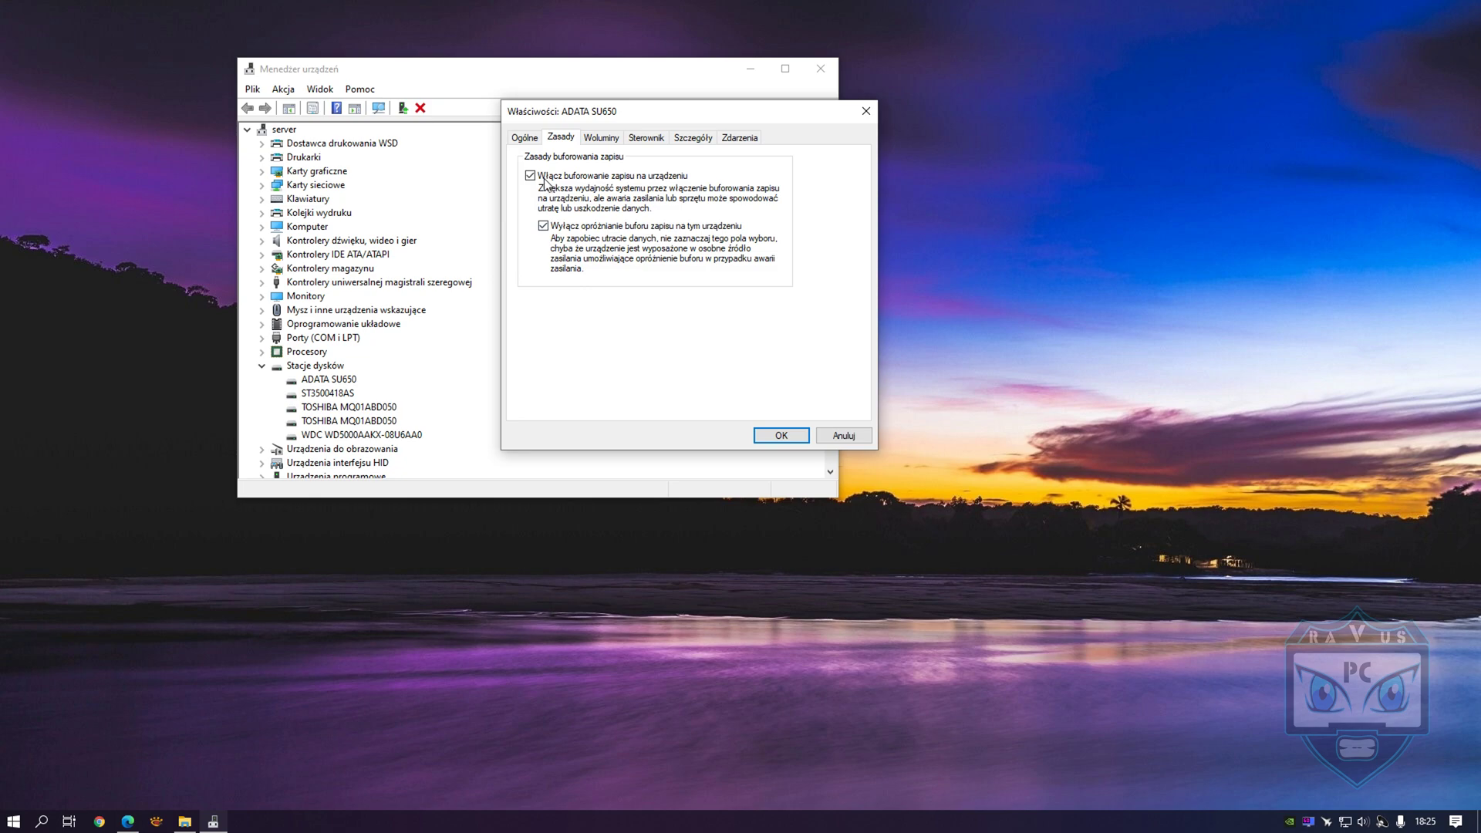
pyautogui.moveTo(611, 110); pyautogui.dragTo(657, 113)
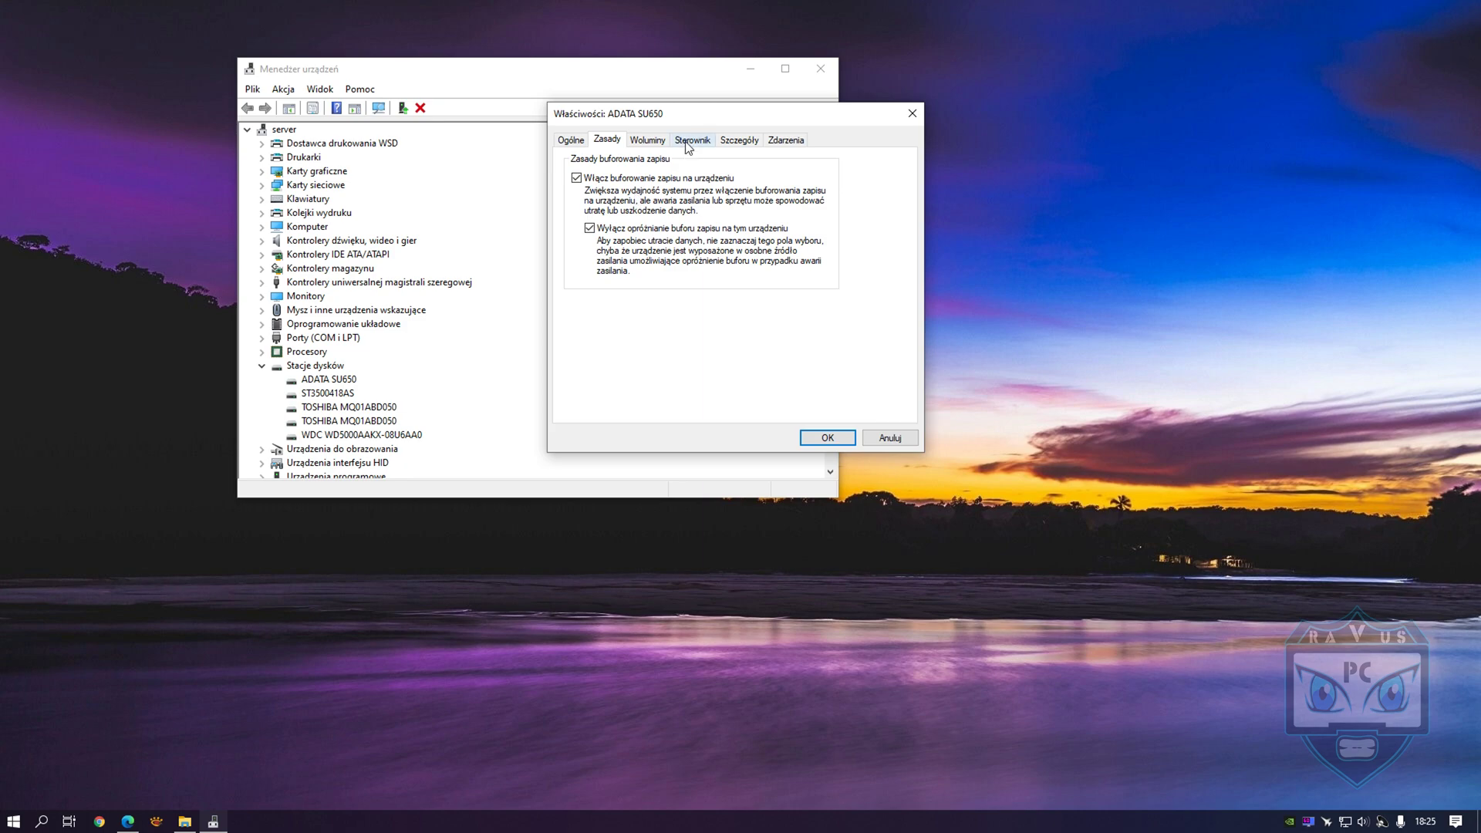
pyautogui.moveTo(697, 118); pyautogui.dragTo(755, 115)
pyautogui.click(884, 433)
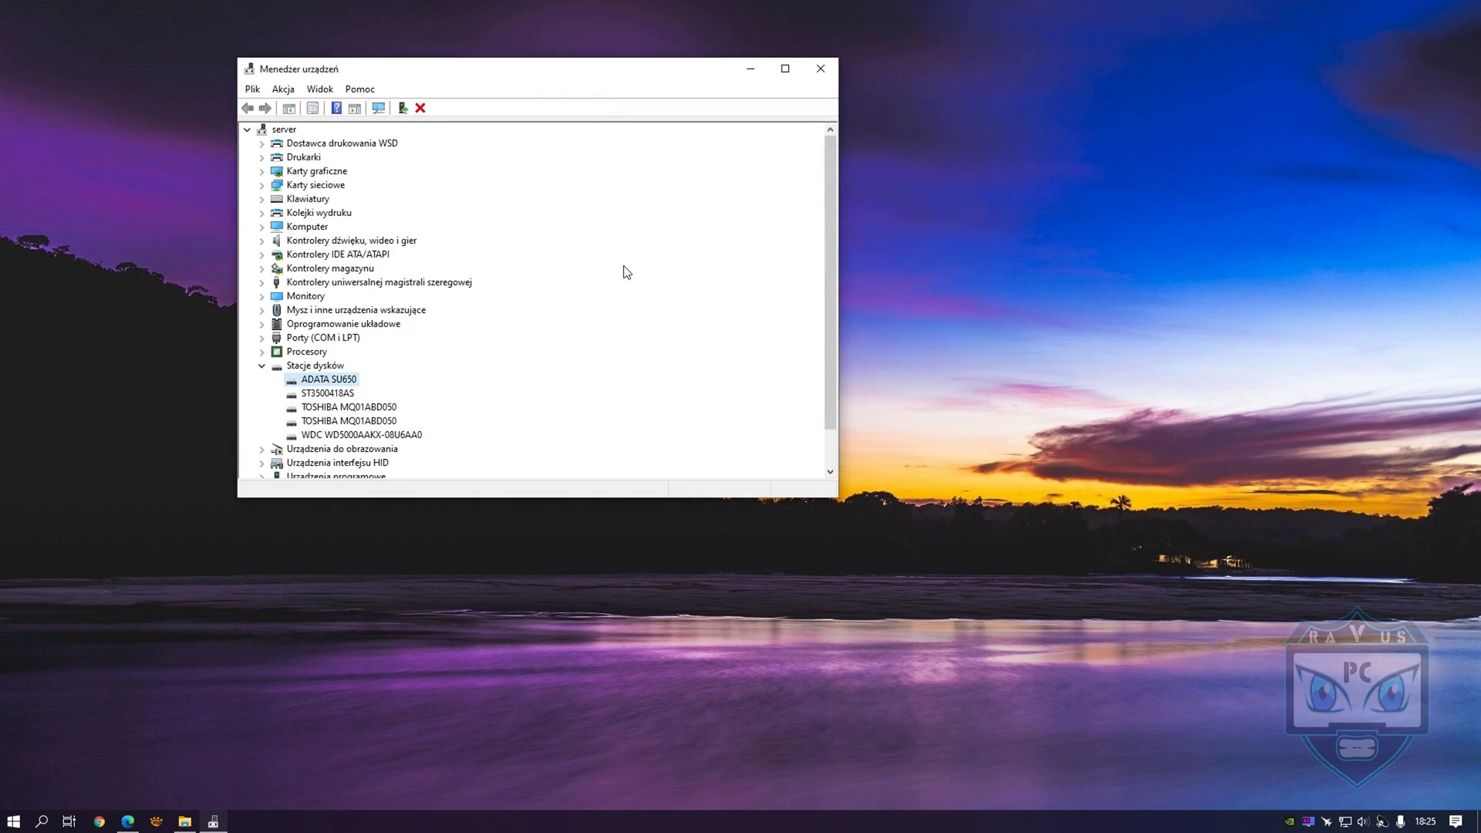
# Step: Collapse the disk drives category and close Device Manager
pyautogui.click(262, 366)
pyautogui.moveTo(627, 79); pyautogui.dragTo(725, 78)
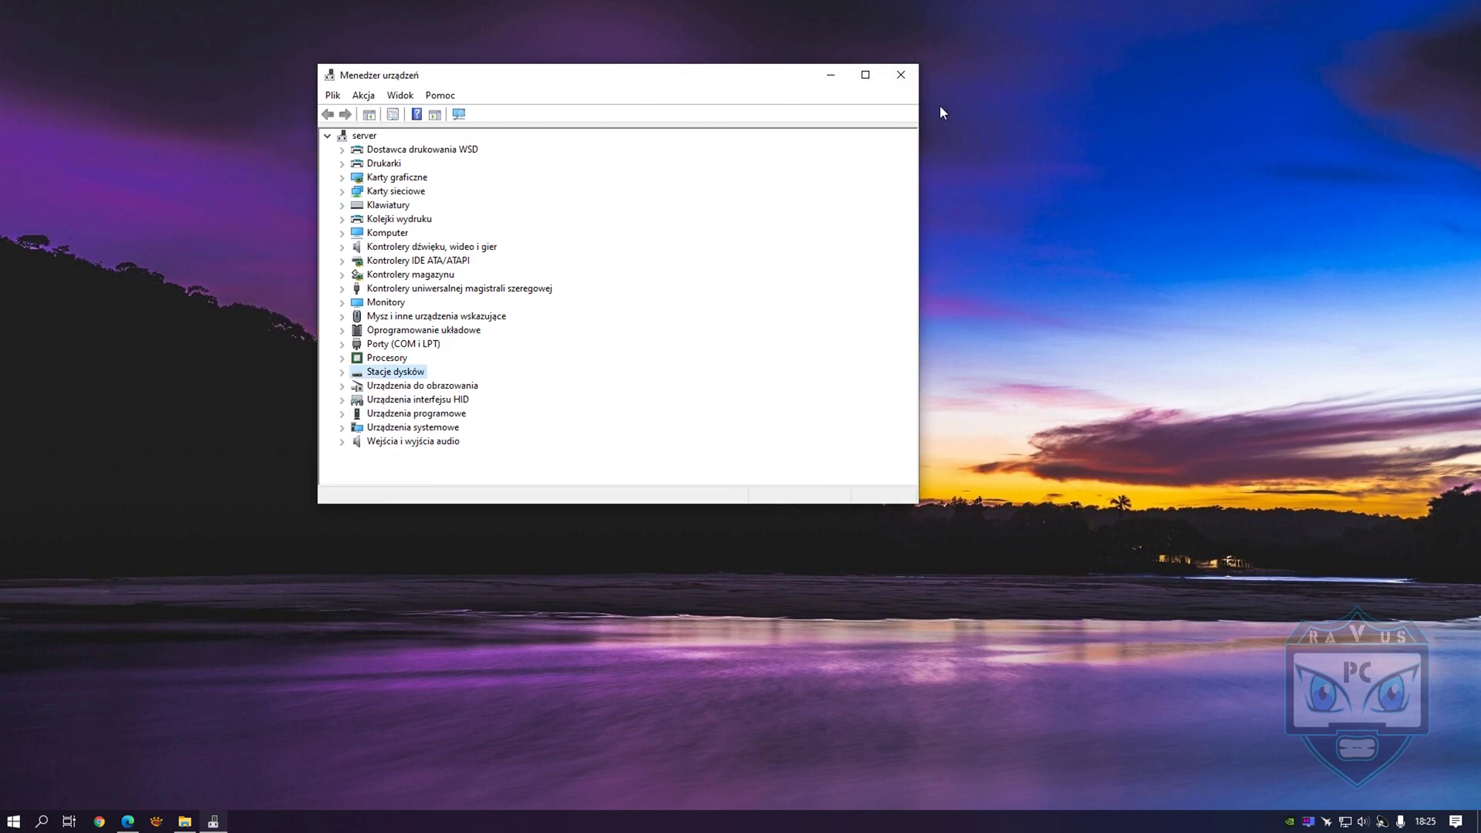
pyautogui.click(900, 74)
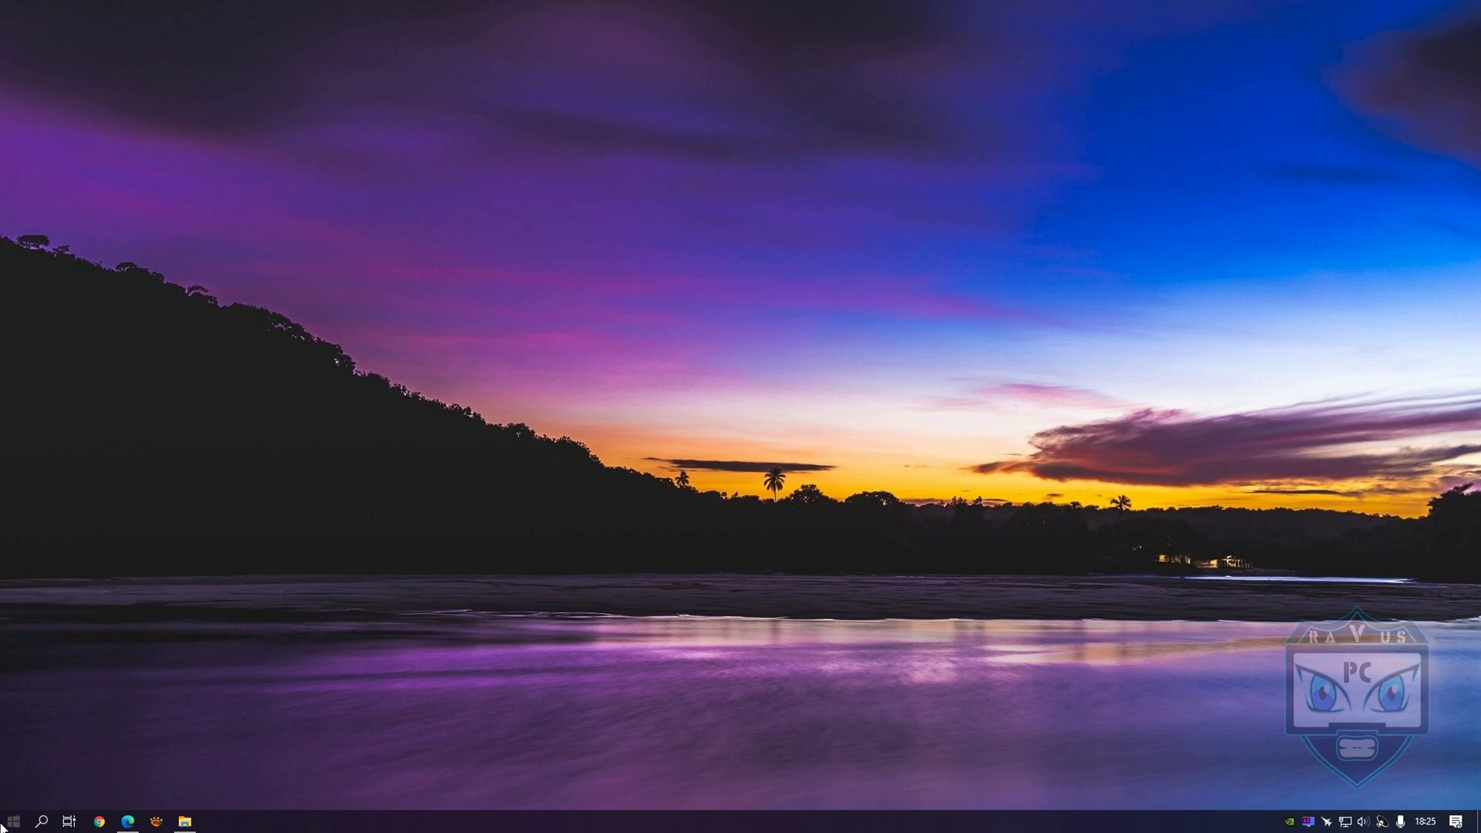
# Step: Open Task Manager again and examine the performance graphs of the CPU and the NVIDIA GeForce GTX 1050
pyautogui.rightClick(489, 536)
pyautogui.click(1018, 590)
pyautogui.rightClick(762, 827)
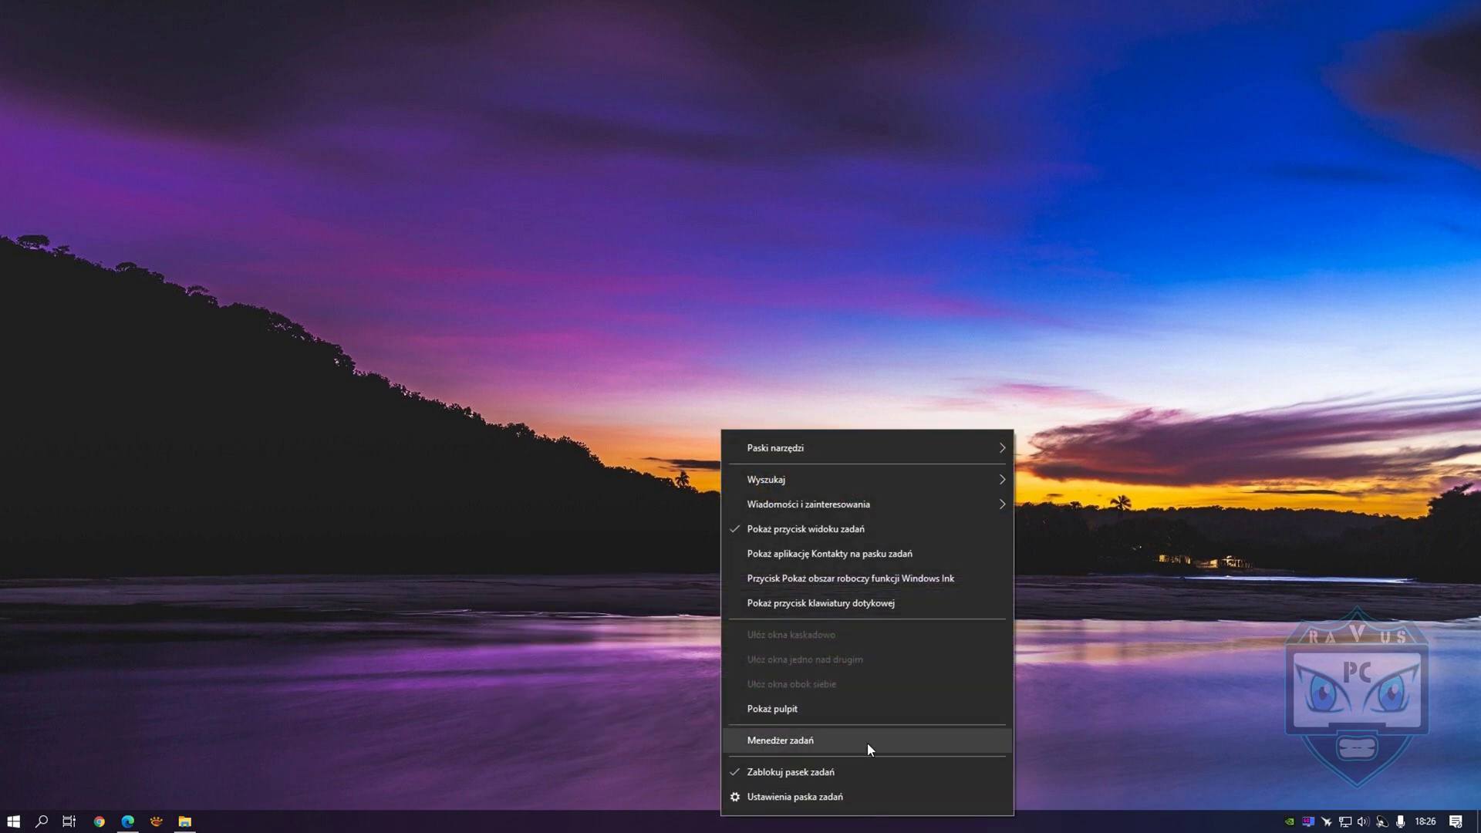
pyautogui.click(868, 742)
pyautogui.click(356, 64)
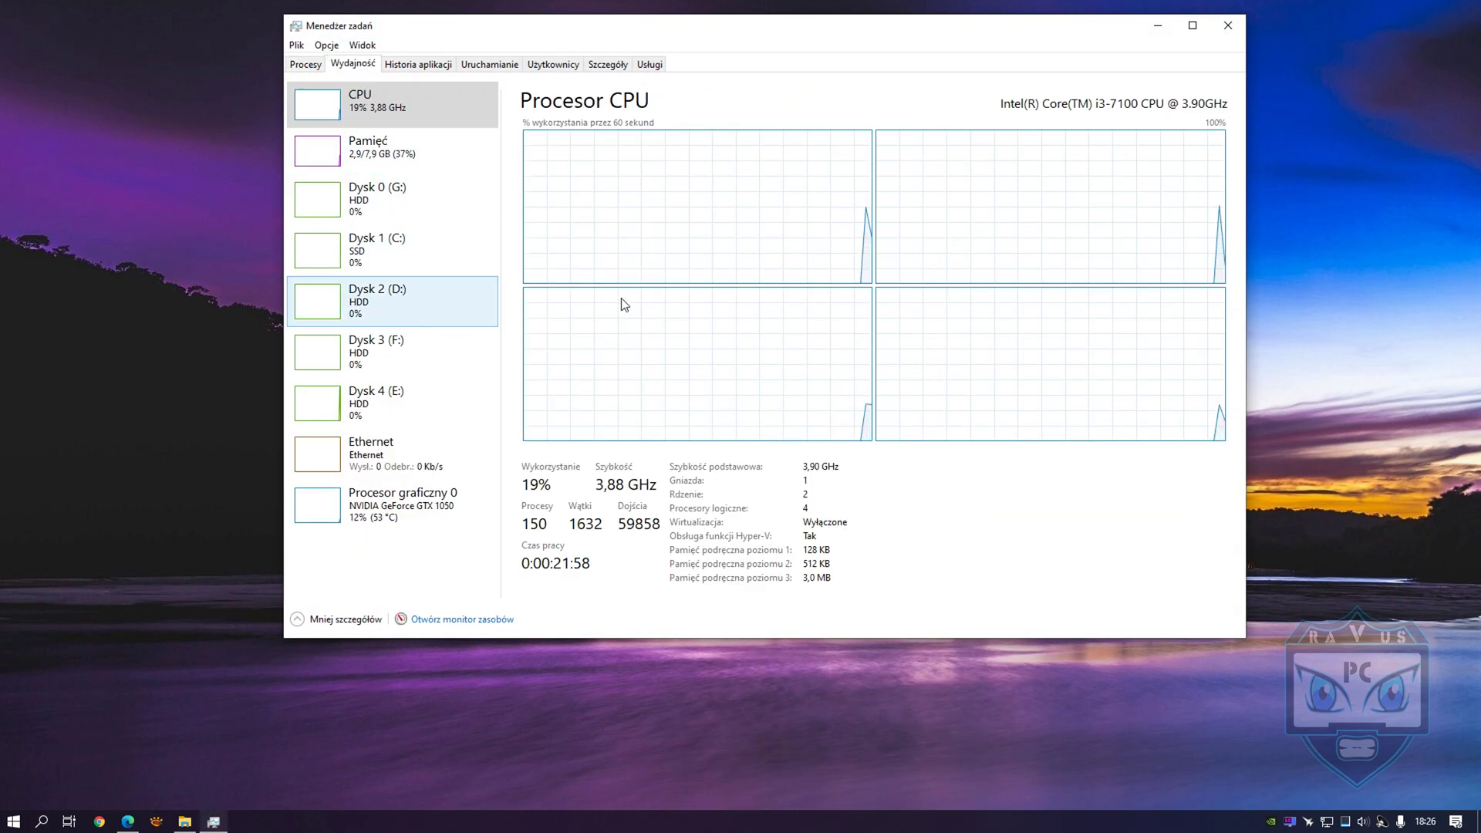
pyautogui.click(390, 518)
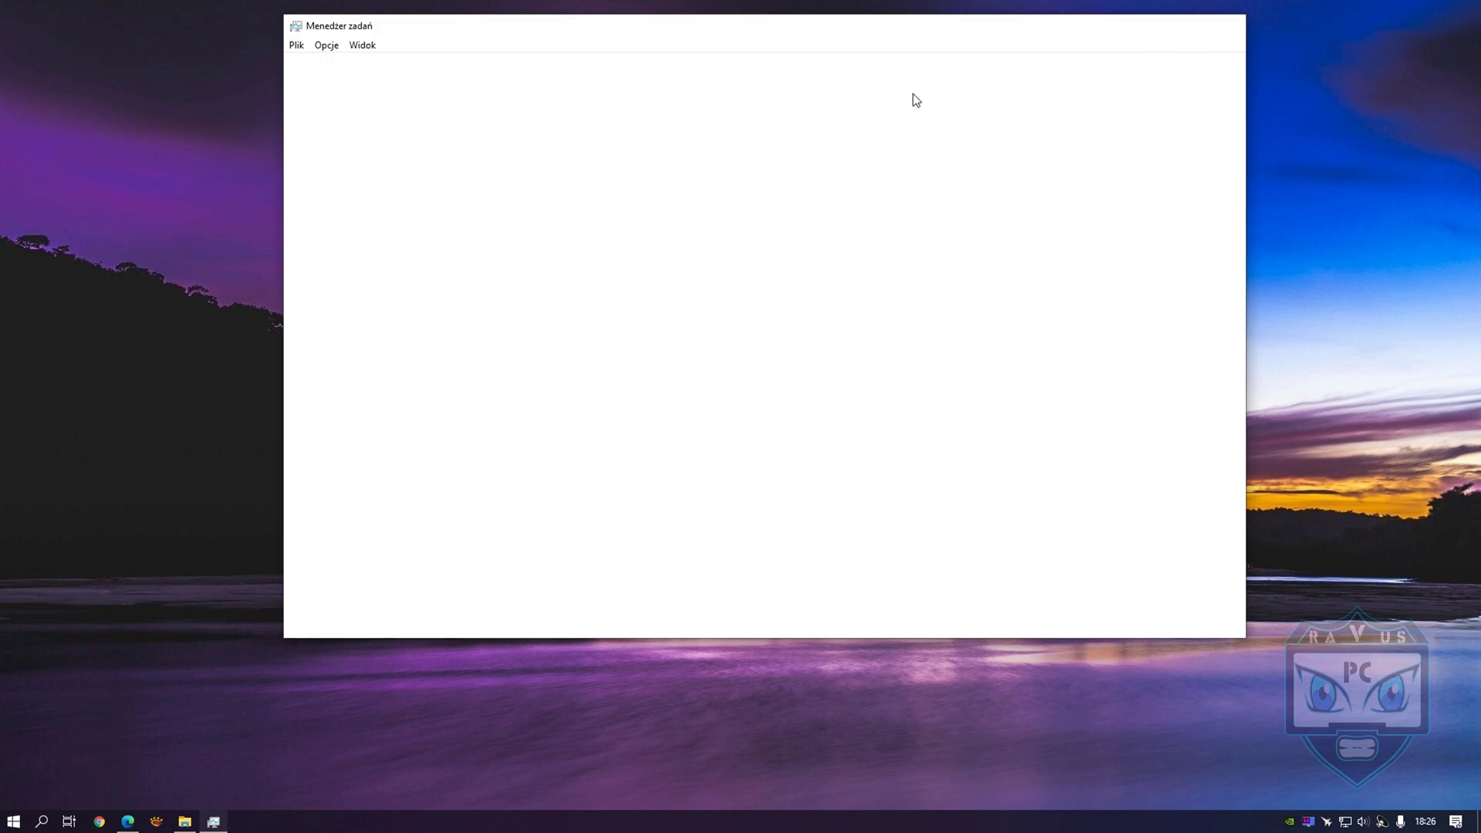
# Step: Open the Genshin Impact launcher from the pinned apps
pyautogui.click(13, 821)
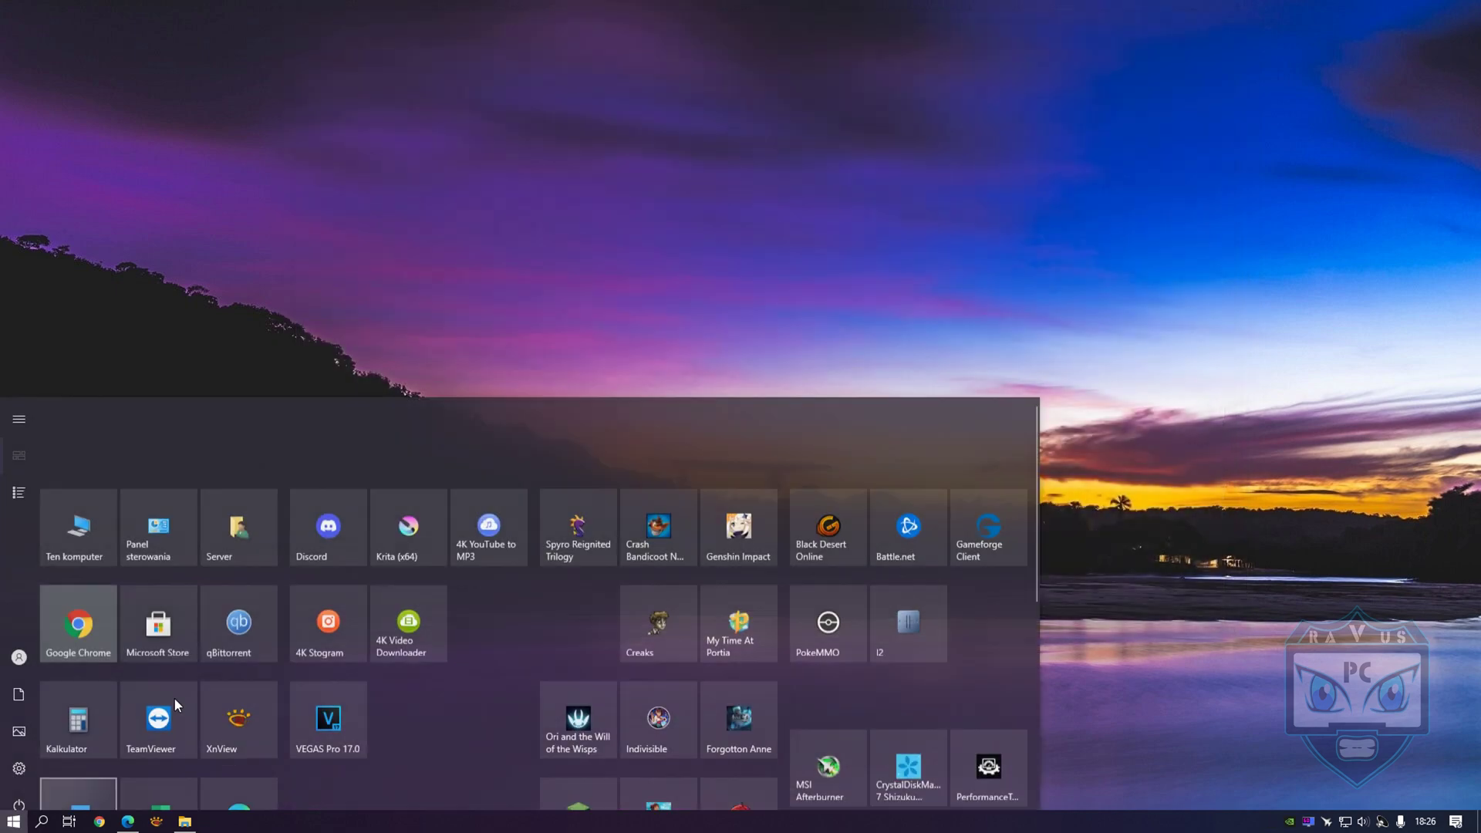
pyautogui.click(744, 456)
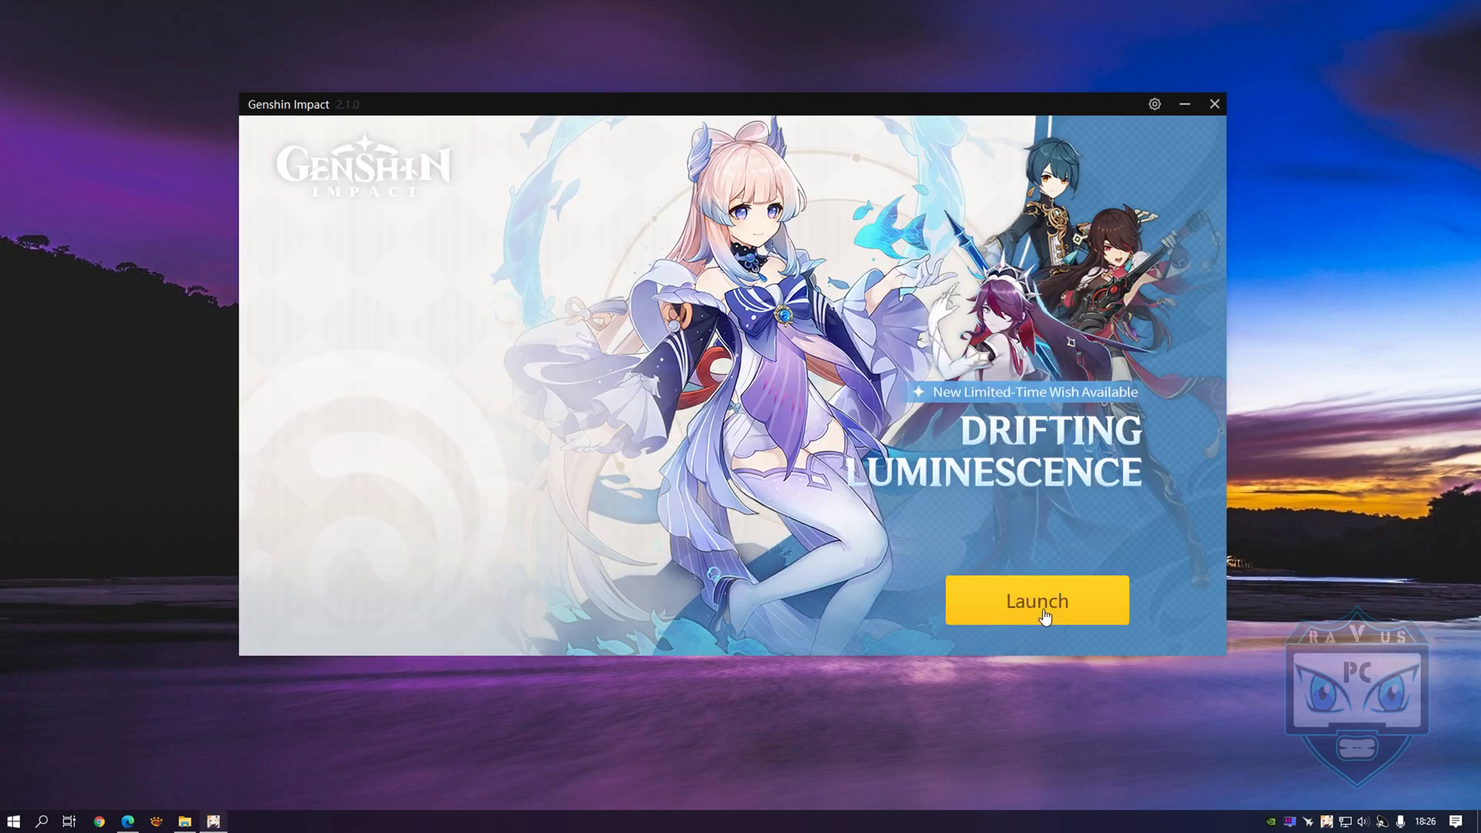
# Step: Launch Genshin Impact and enter the game world on the Europe server
pyautogui.click(1041, 609)
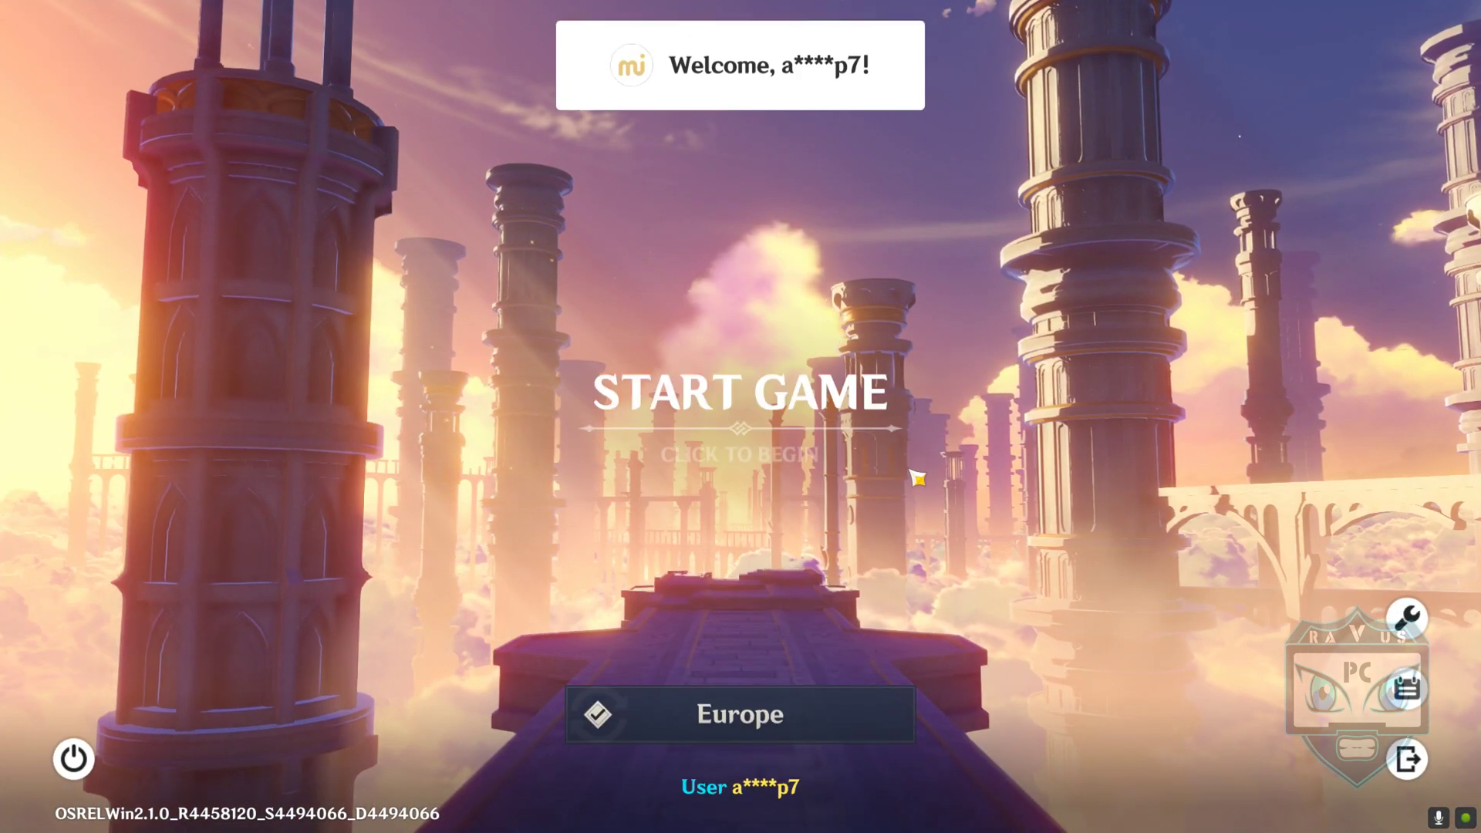
pyautogui.click(937, 463)
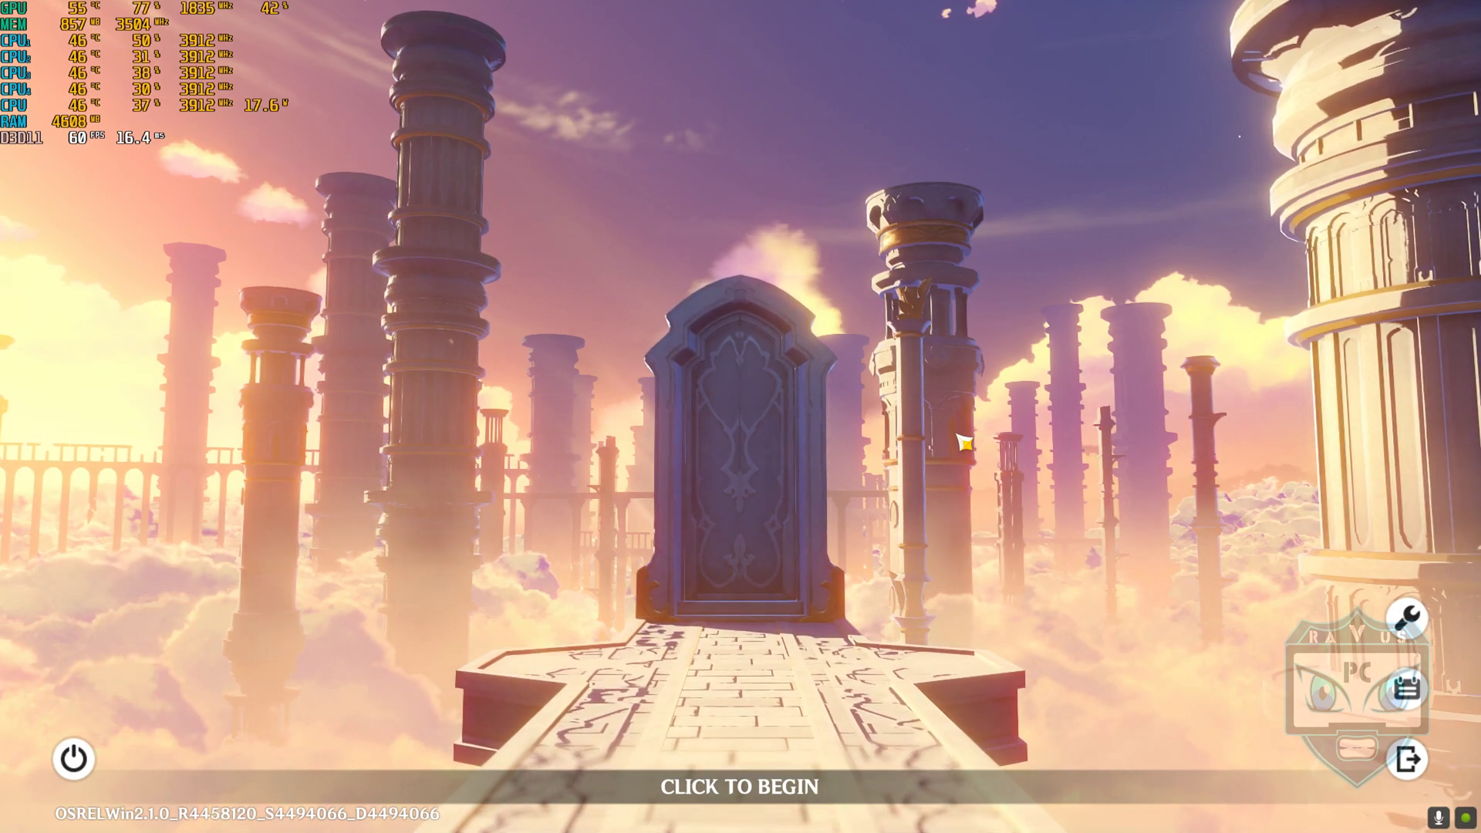
pyautogui.click(906, 266)
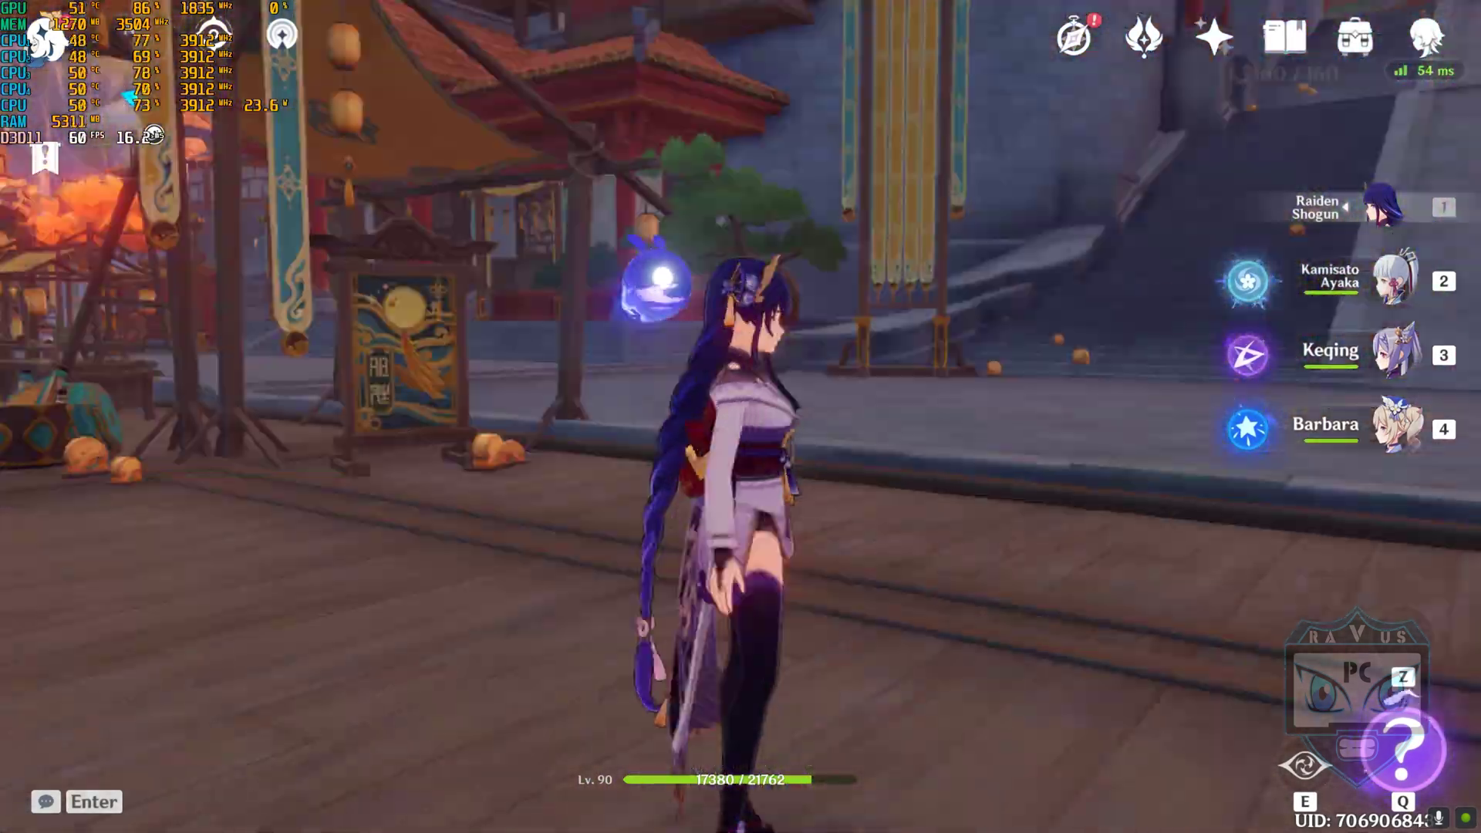
# Step: Move Raiden Shogun around the wooden terrace and turn the view to check how smoothly the game runs
pyautogui.press('w')
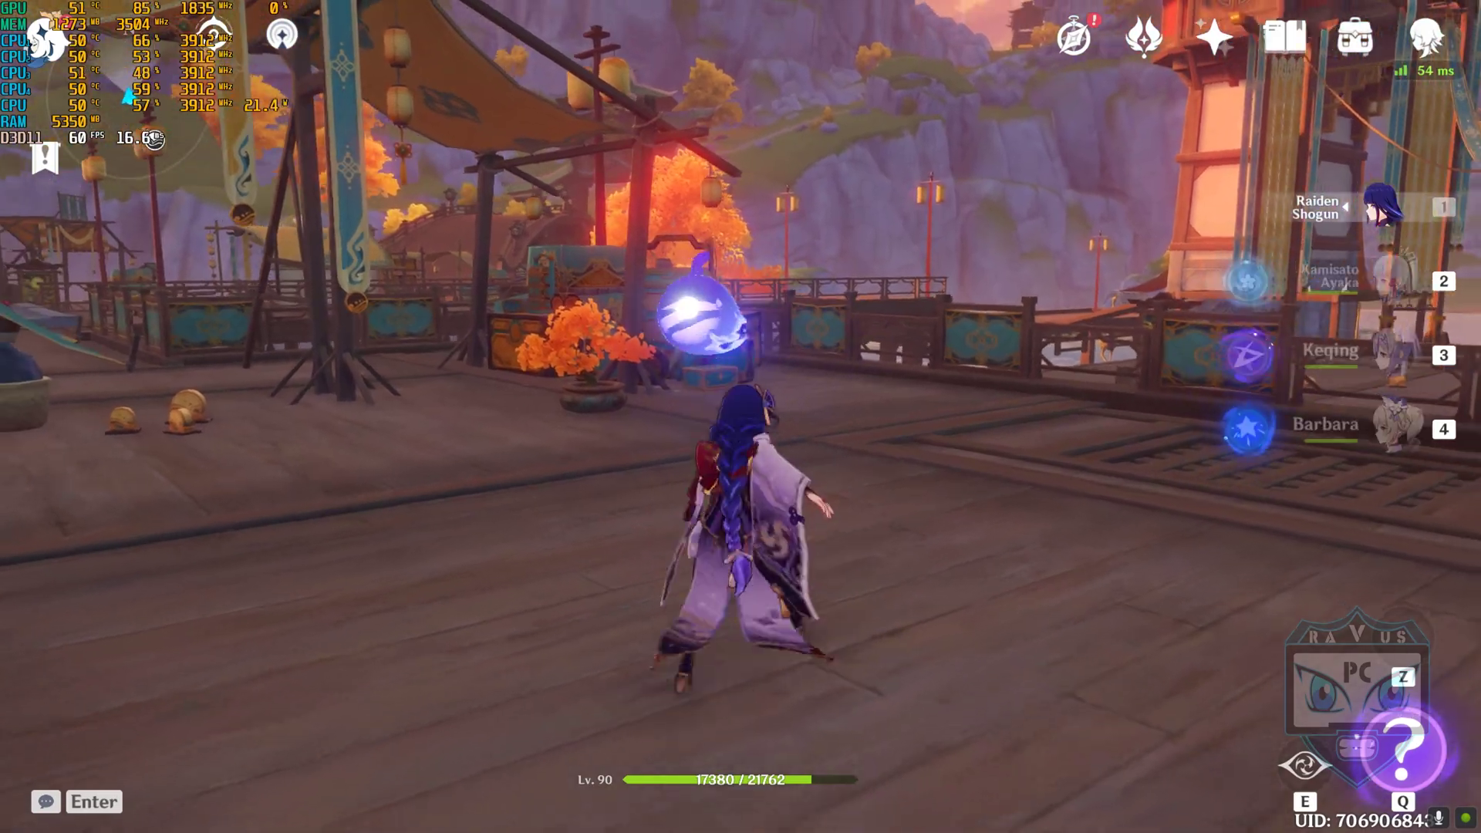
pyautogui.press('a')
pyautogui.press('shift')
pyautogui.press('s')
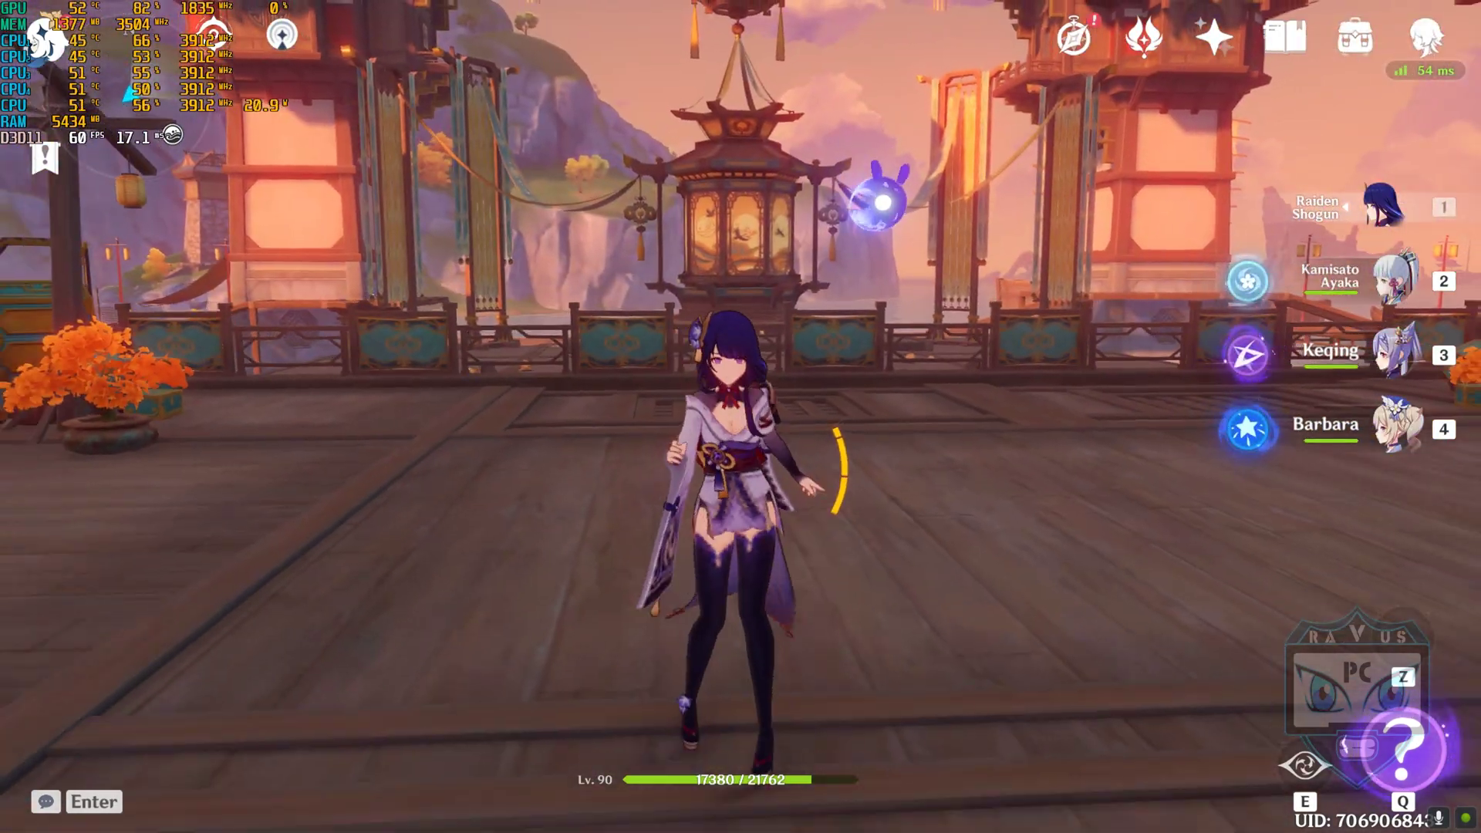
pyautogui.press('w')
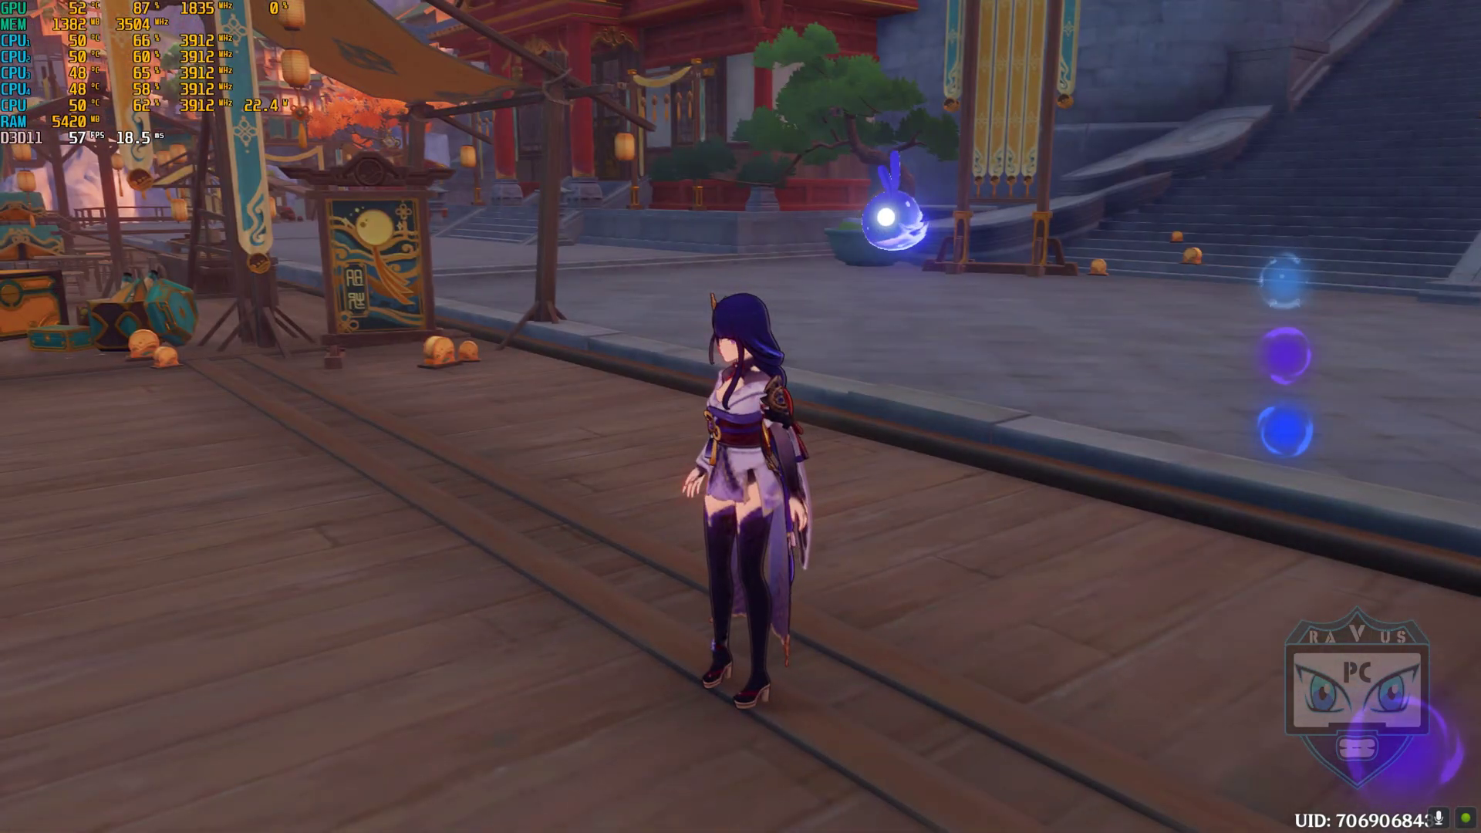
# Step: Review the full list of in-game graphics settings, from display mode to subsurface scattering, and return to the game
pyautogui.press('Escape')
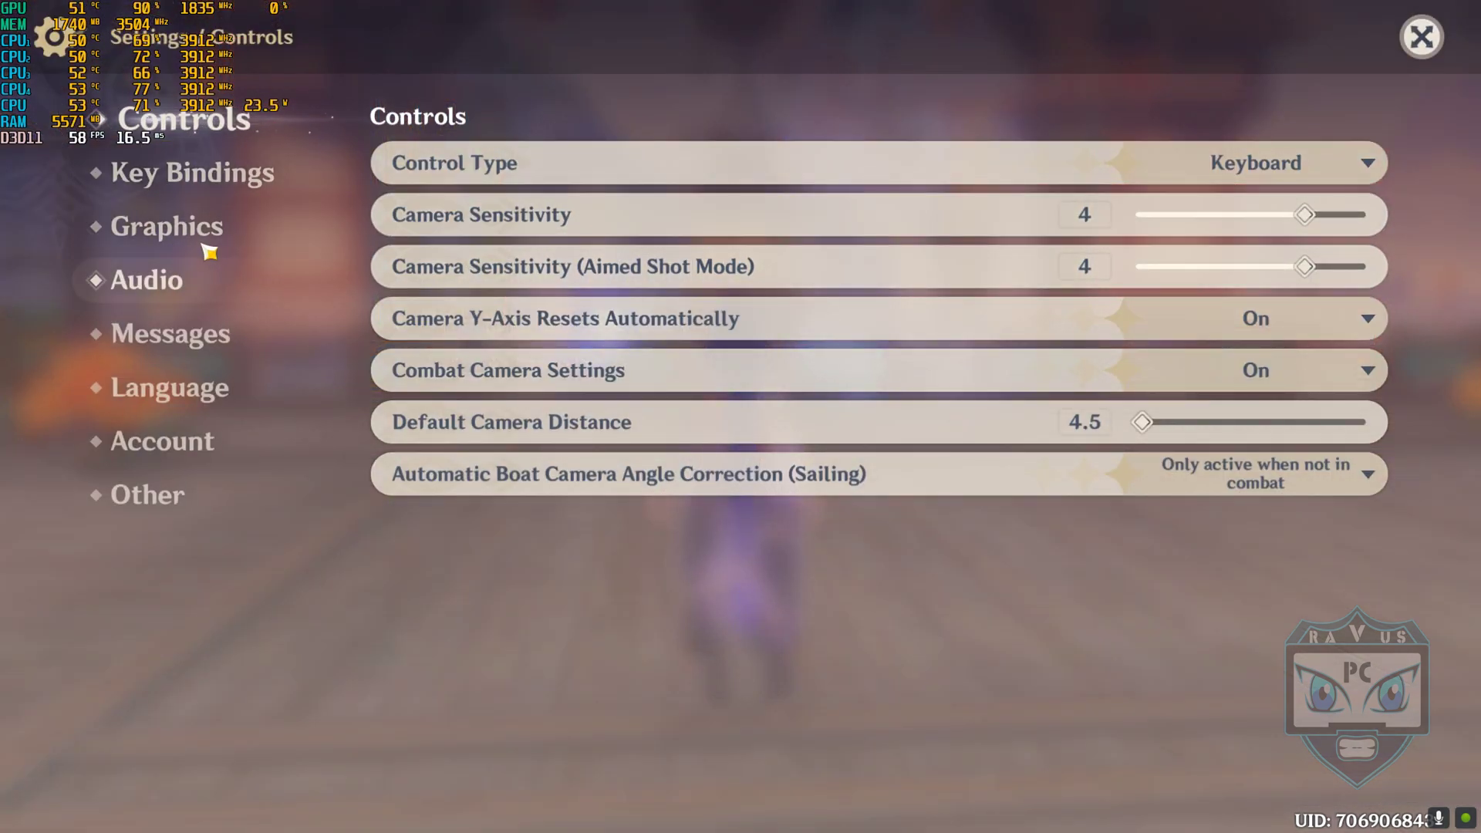
pyautogui.click(205, 246)
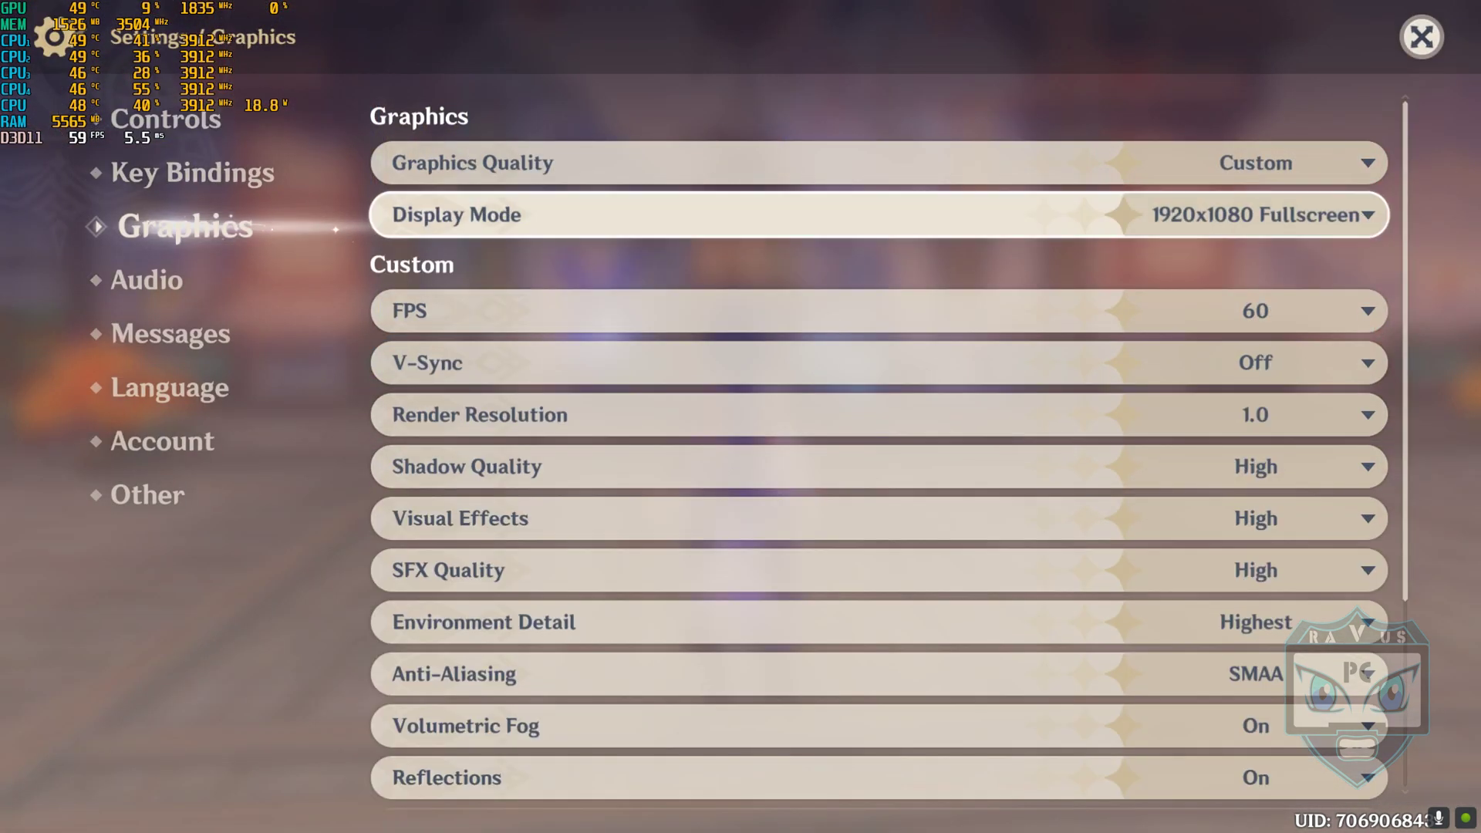
pyautogui.moveTo(1407, 161); pyautogui.dragTo(1464, 491)
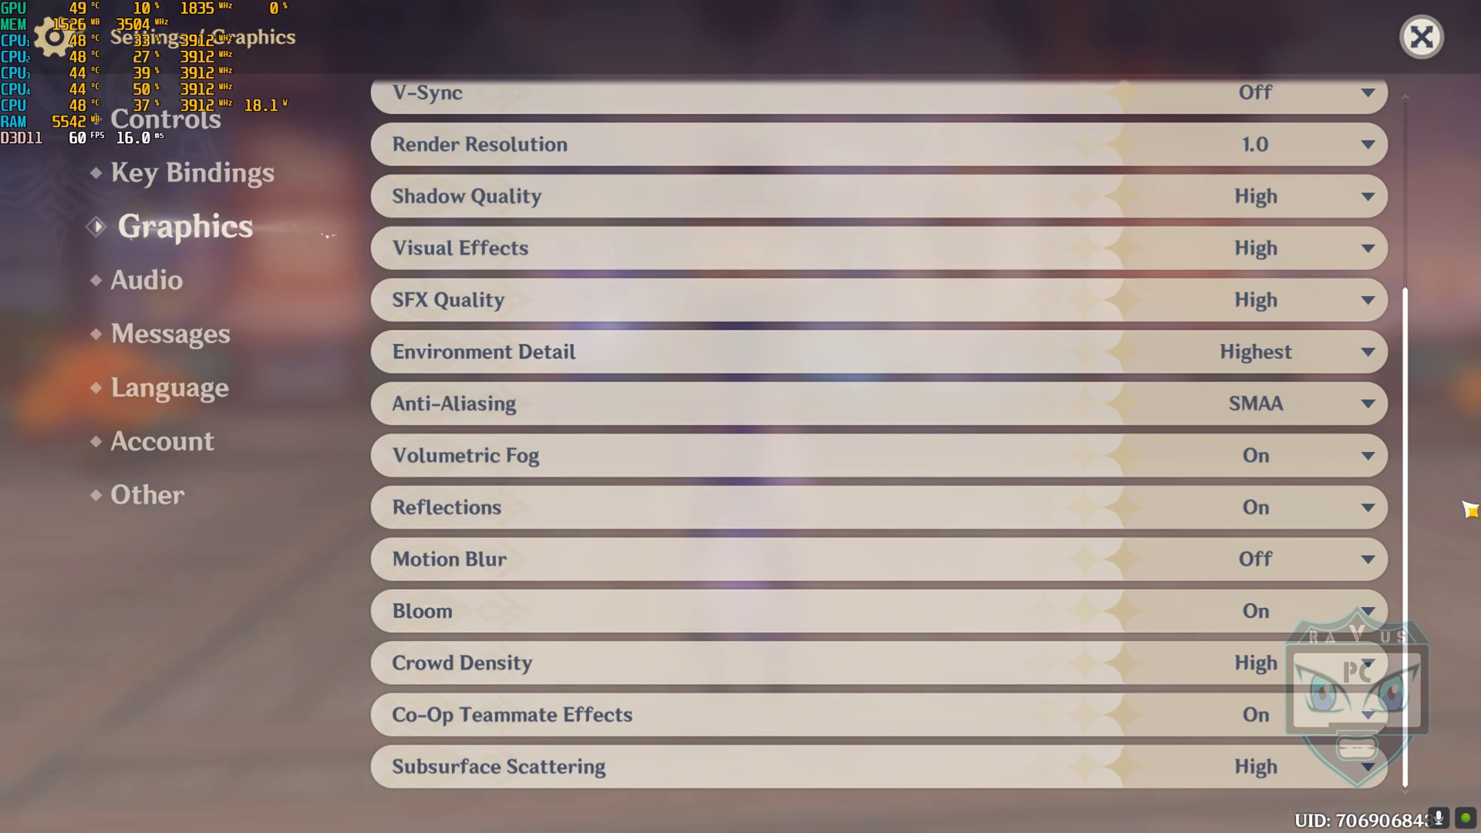
pyautogui.scroll(3, 1459, 367)
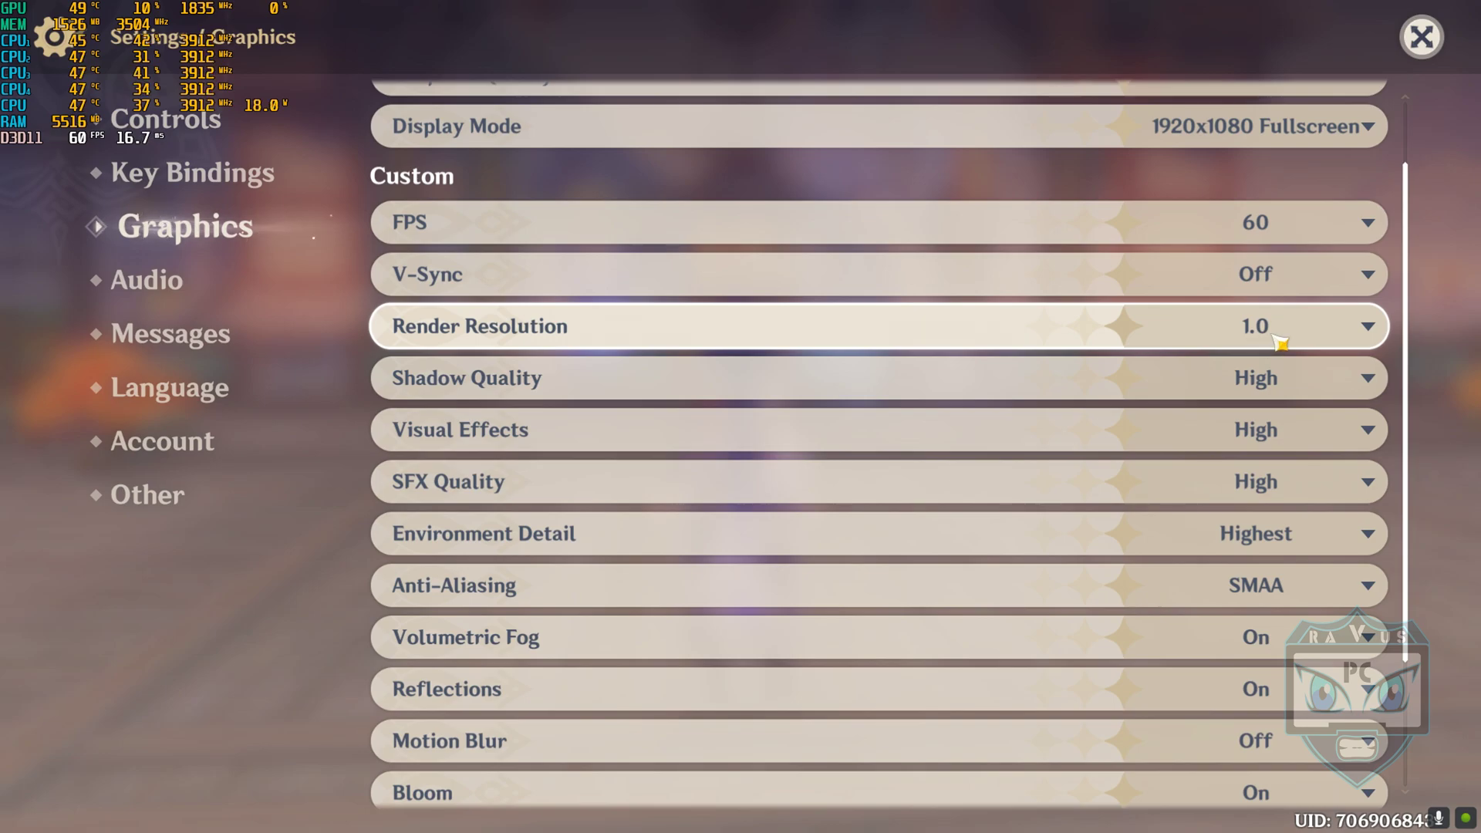
pyautogui.scroll(-1, 1420, 234)
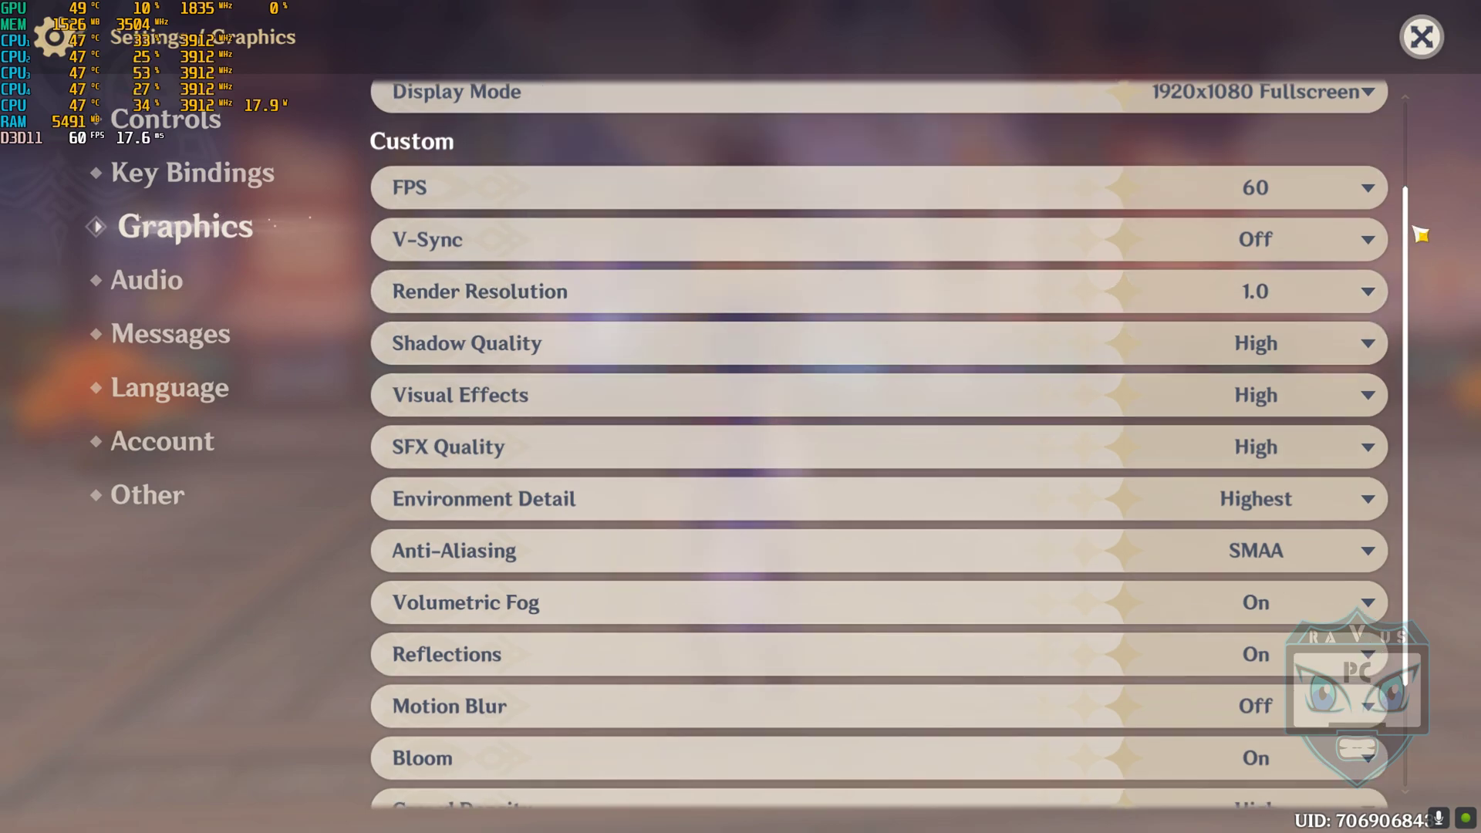
pyautogui.click(1433, 46)
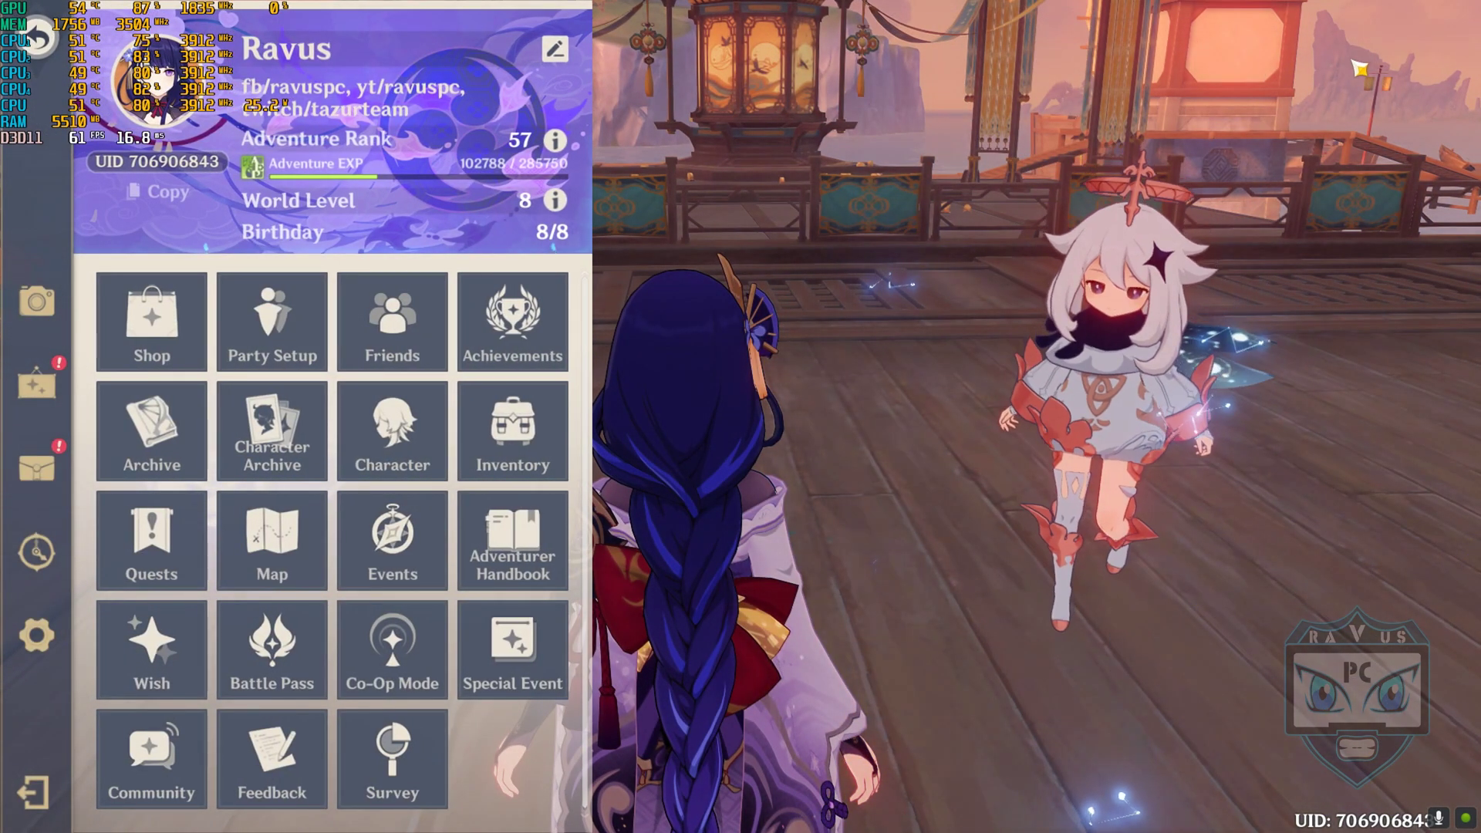
pyautogui.press('Escape')
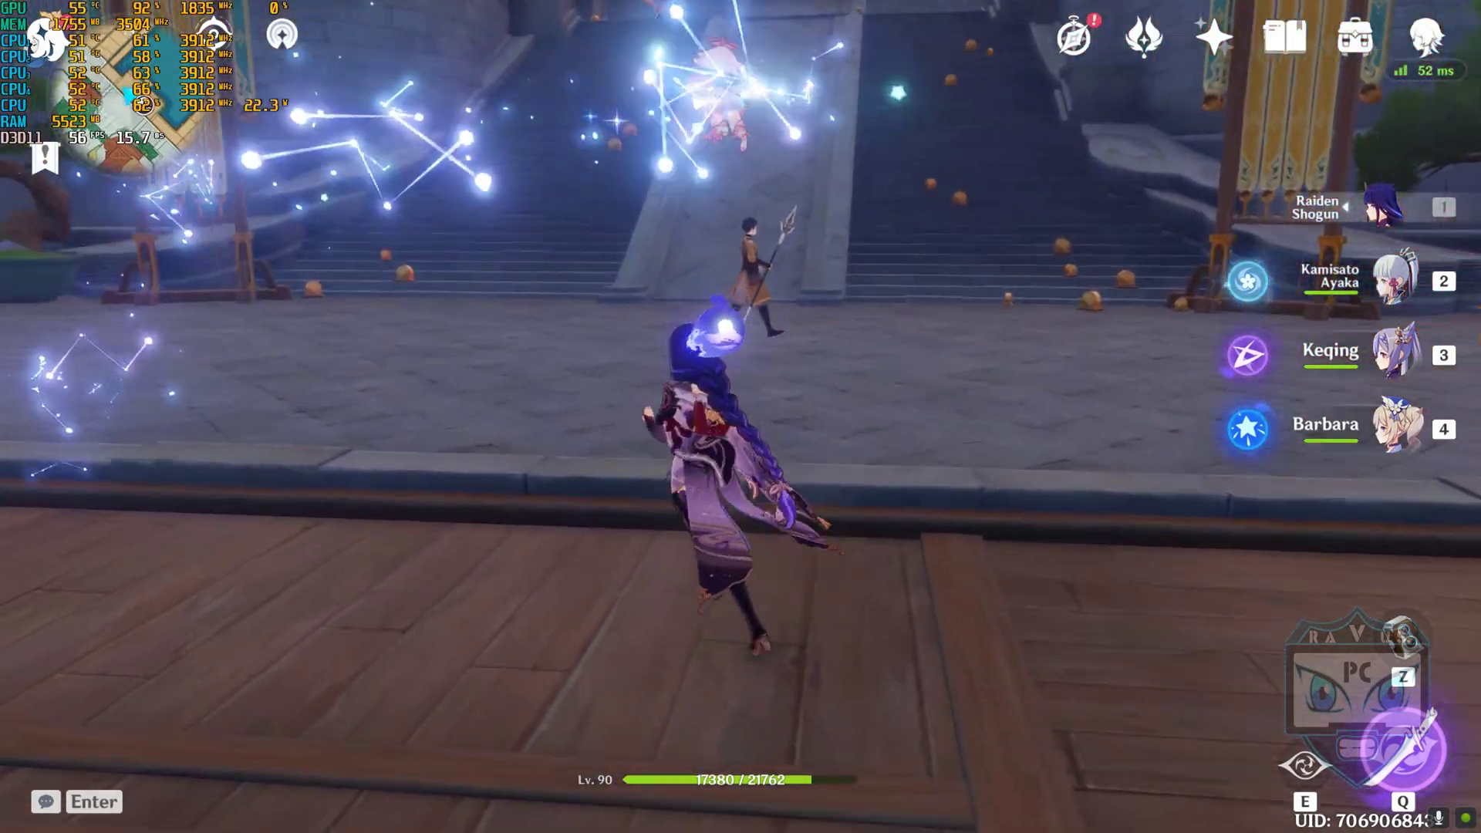
# Step: Change the in-game time to 19:42 and return to the game world
pyautogui.press('Escape')
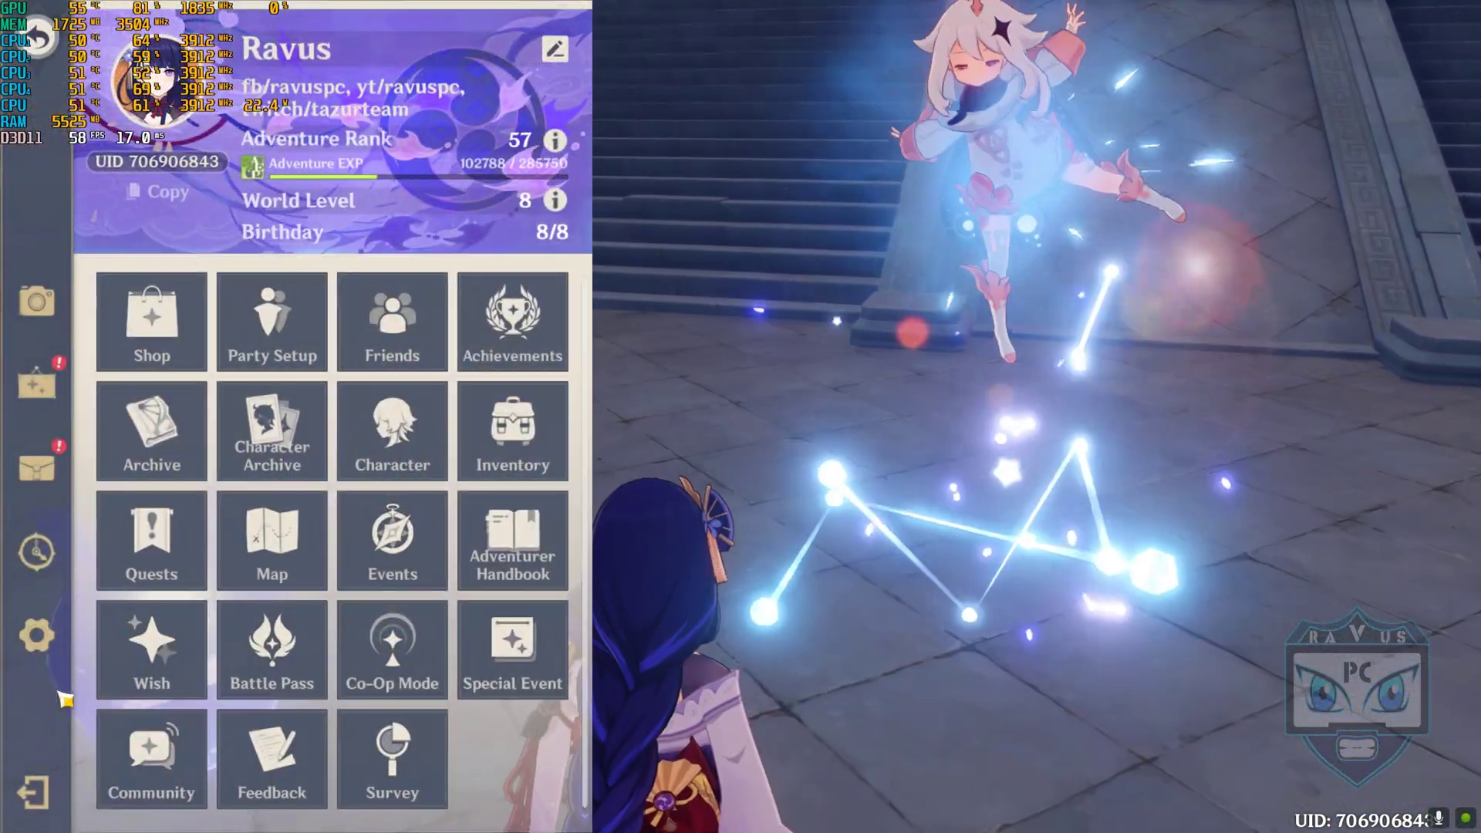
pyautogui.click(39, 552)
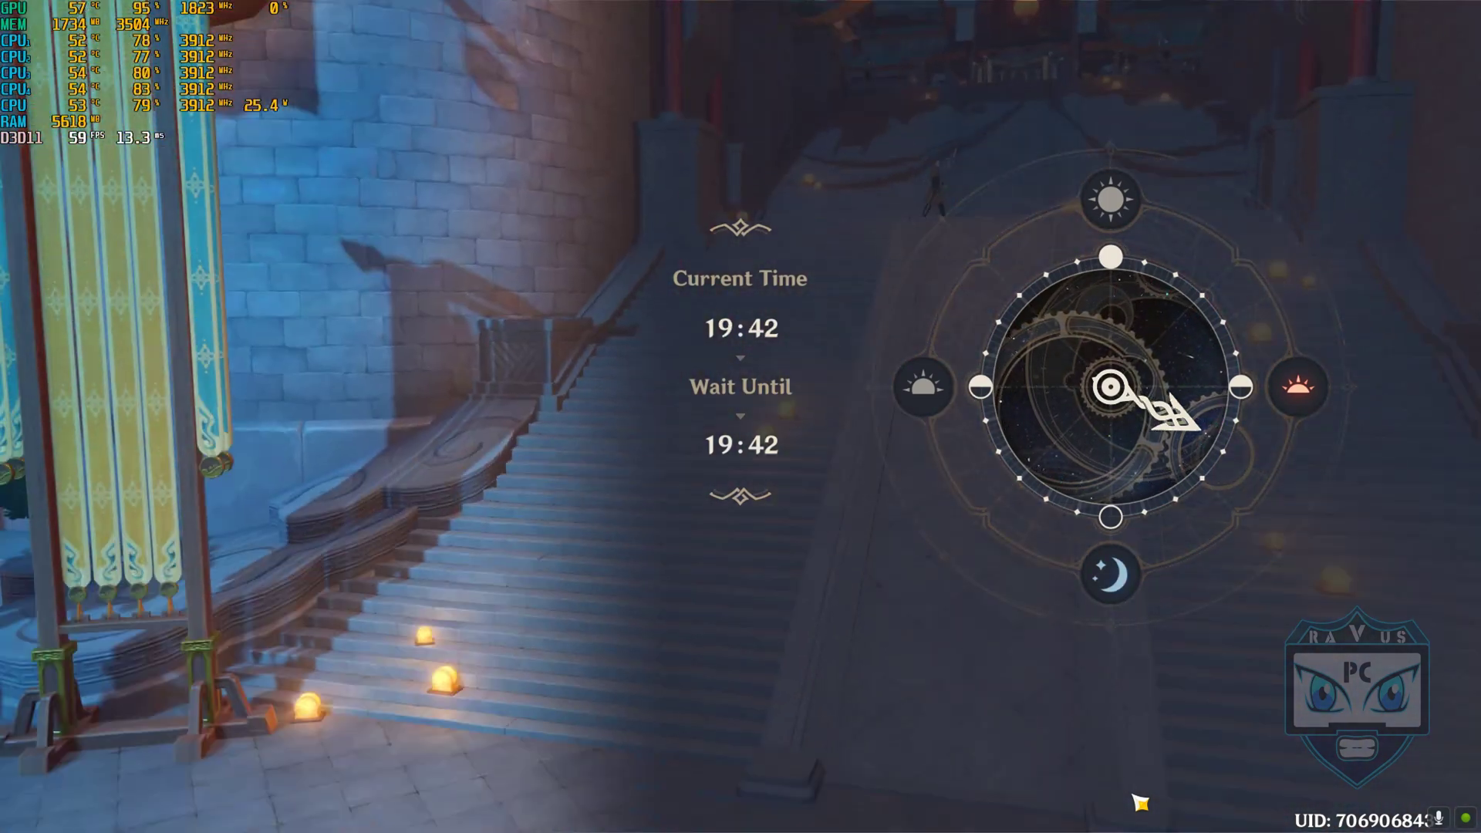
pyautogui.click(1140, 804)
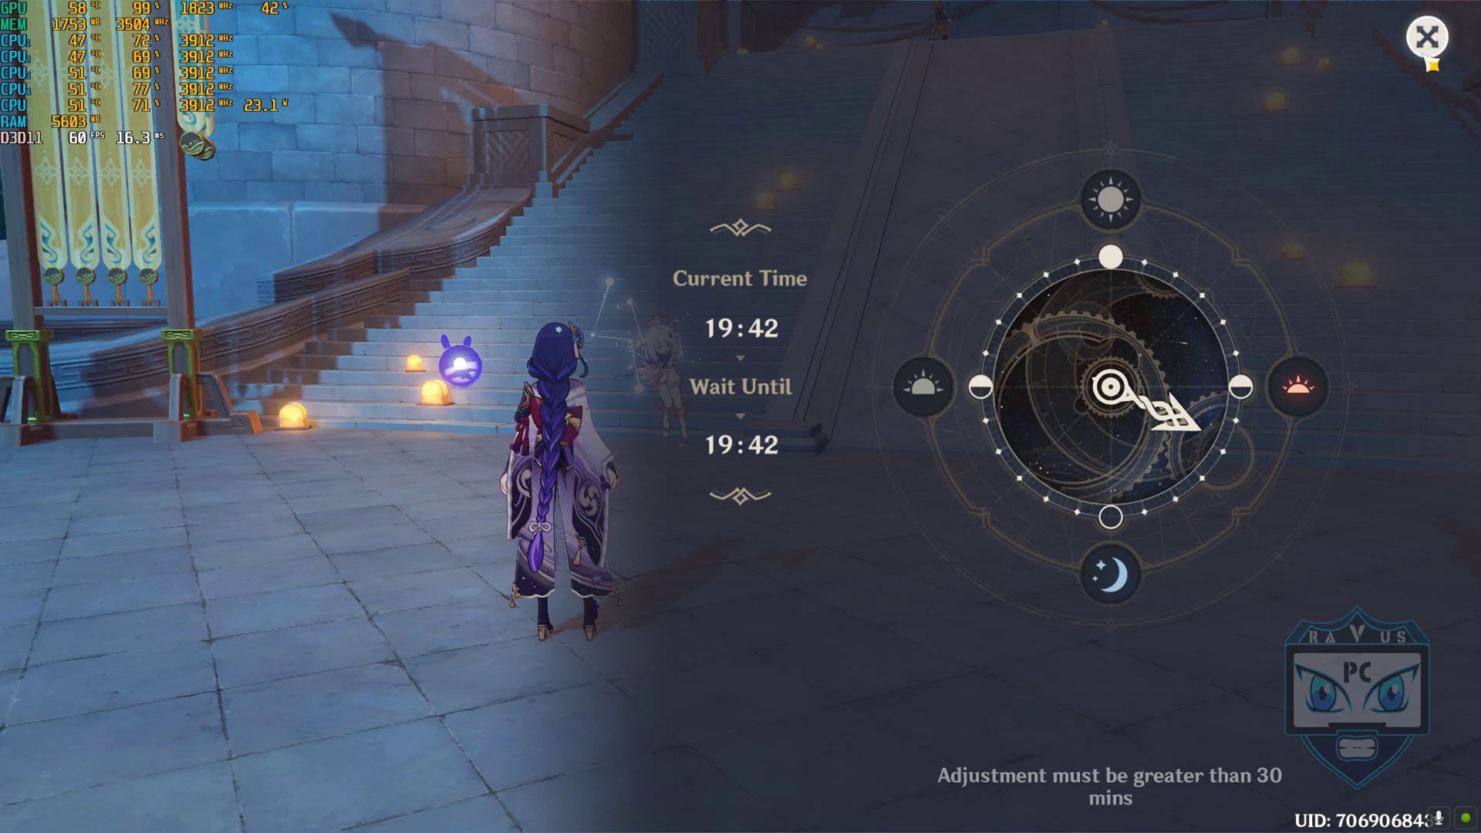
pyautogui.press('Escape')
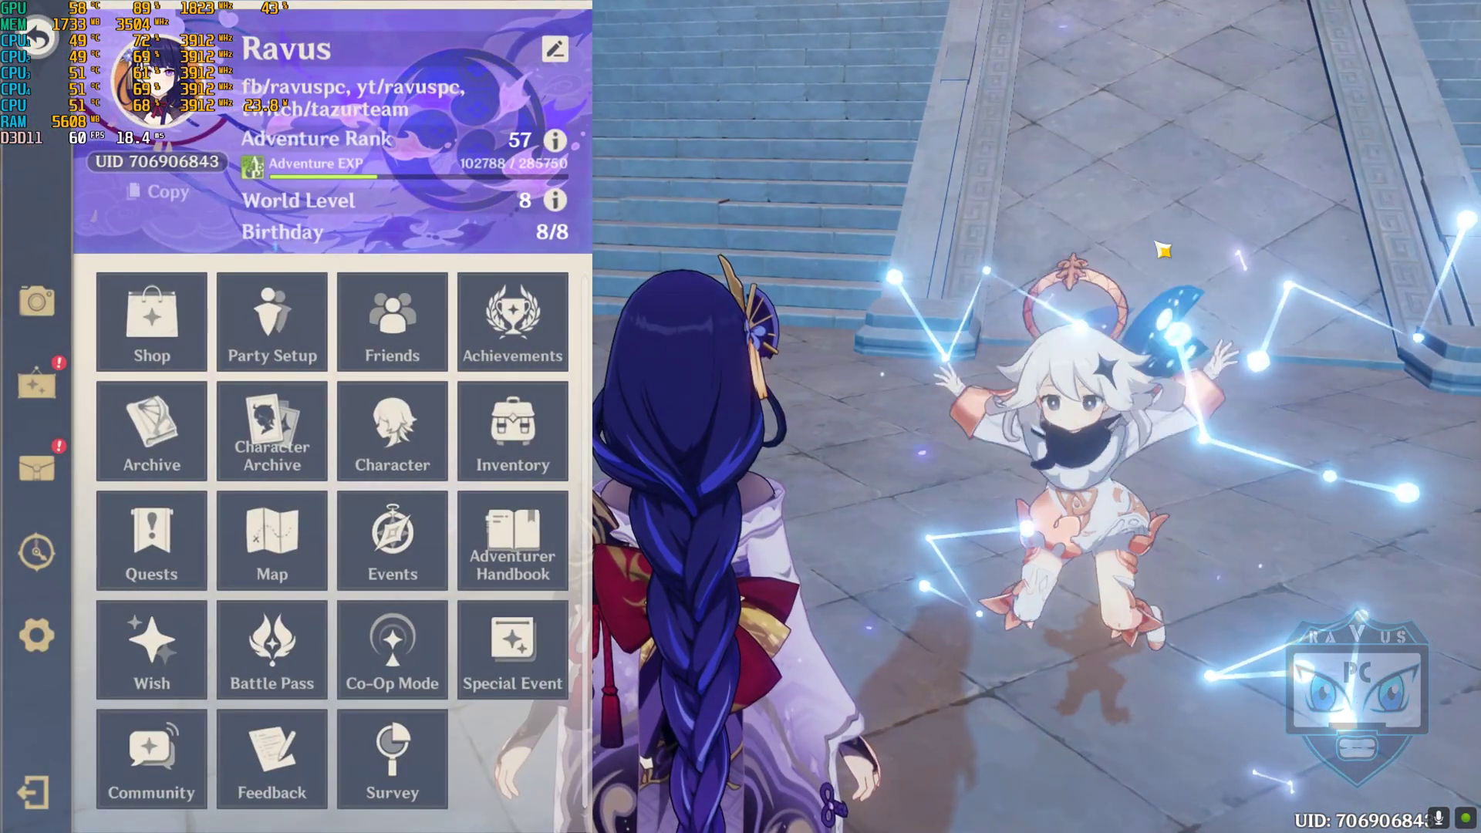
pyautogui.press('Escape')
# Step: Run up the lantern-lit stone stairs and into the city street by the Adventurers' Guild recruiter
pyautogui.press('w')
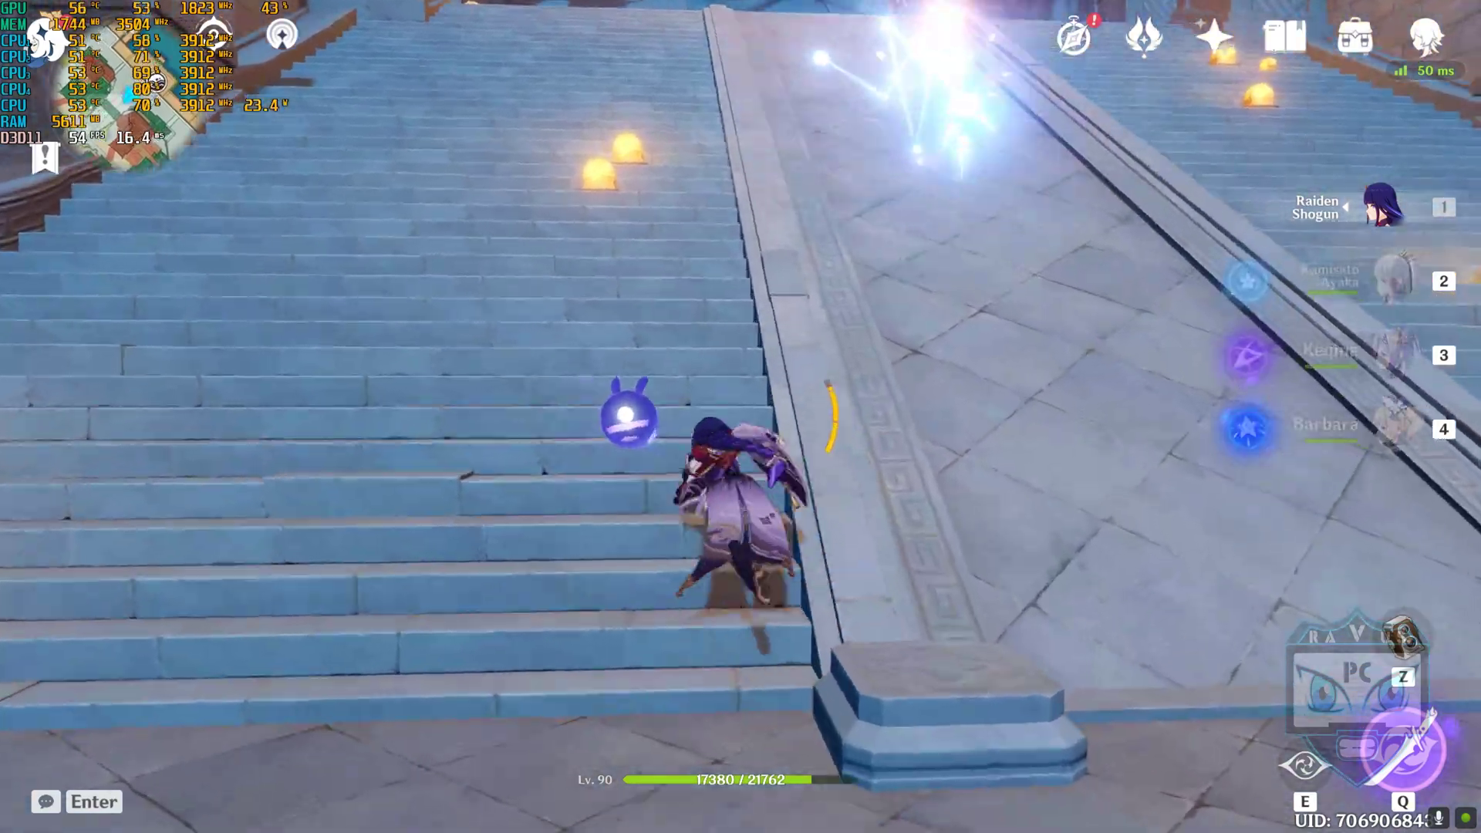
pyautogui.press('a')
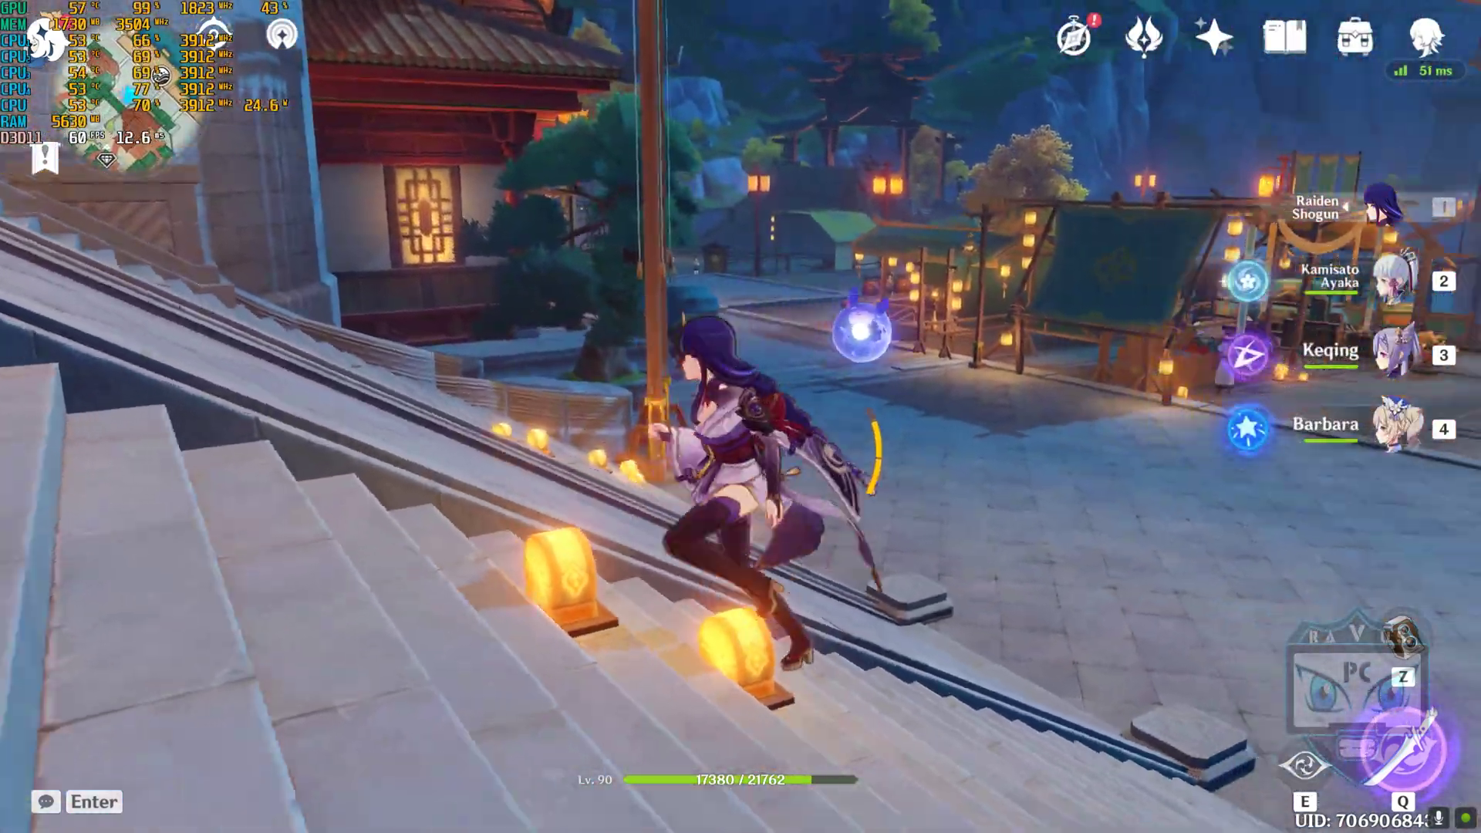
pyautogui.press('w')
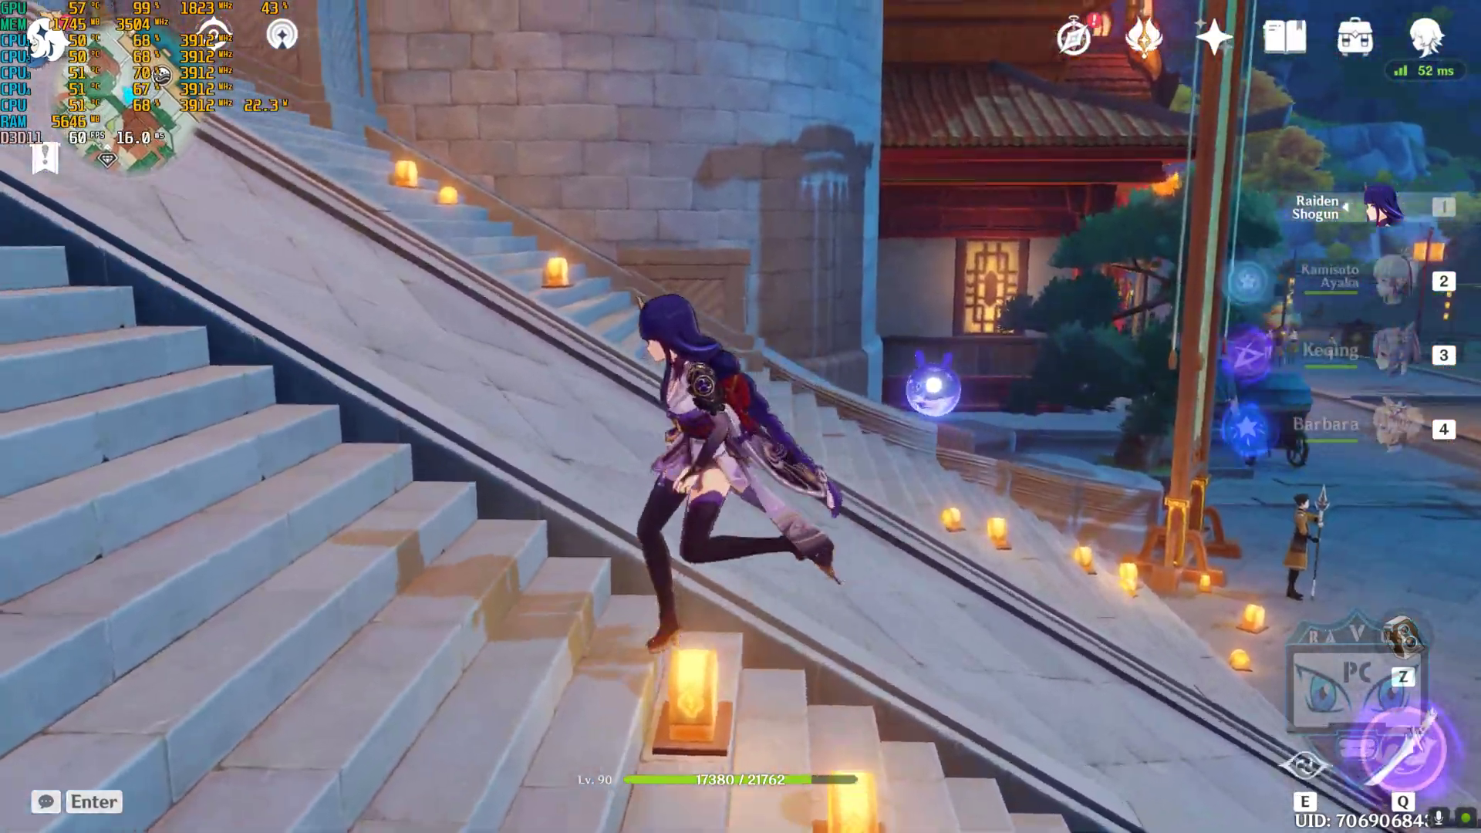
pyautogui.press('w')
pyautogui.press('shift')
pyautogui.press('w')
pyautogui.press('w')
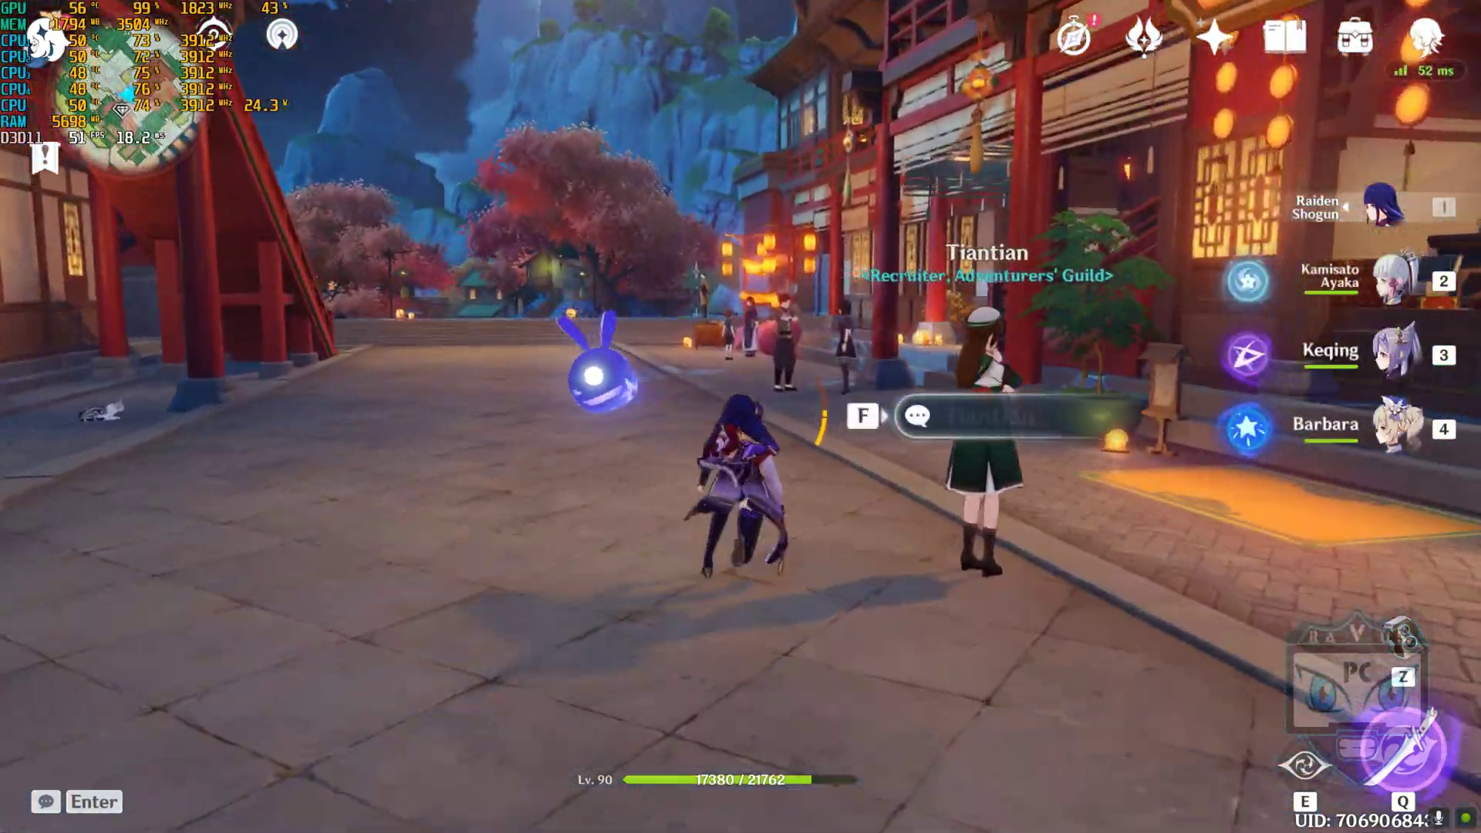
# Step: Run to the merchant's lantern stall and jump around its chest and umbrellas to test performance among the lights
pyautogui.press('w')
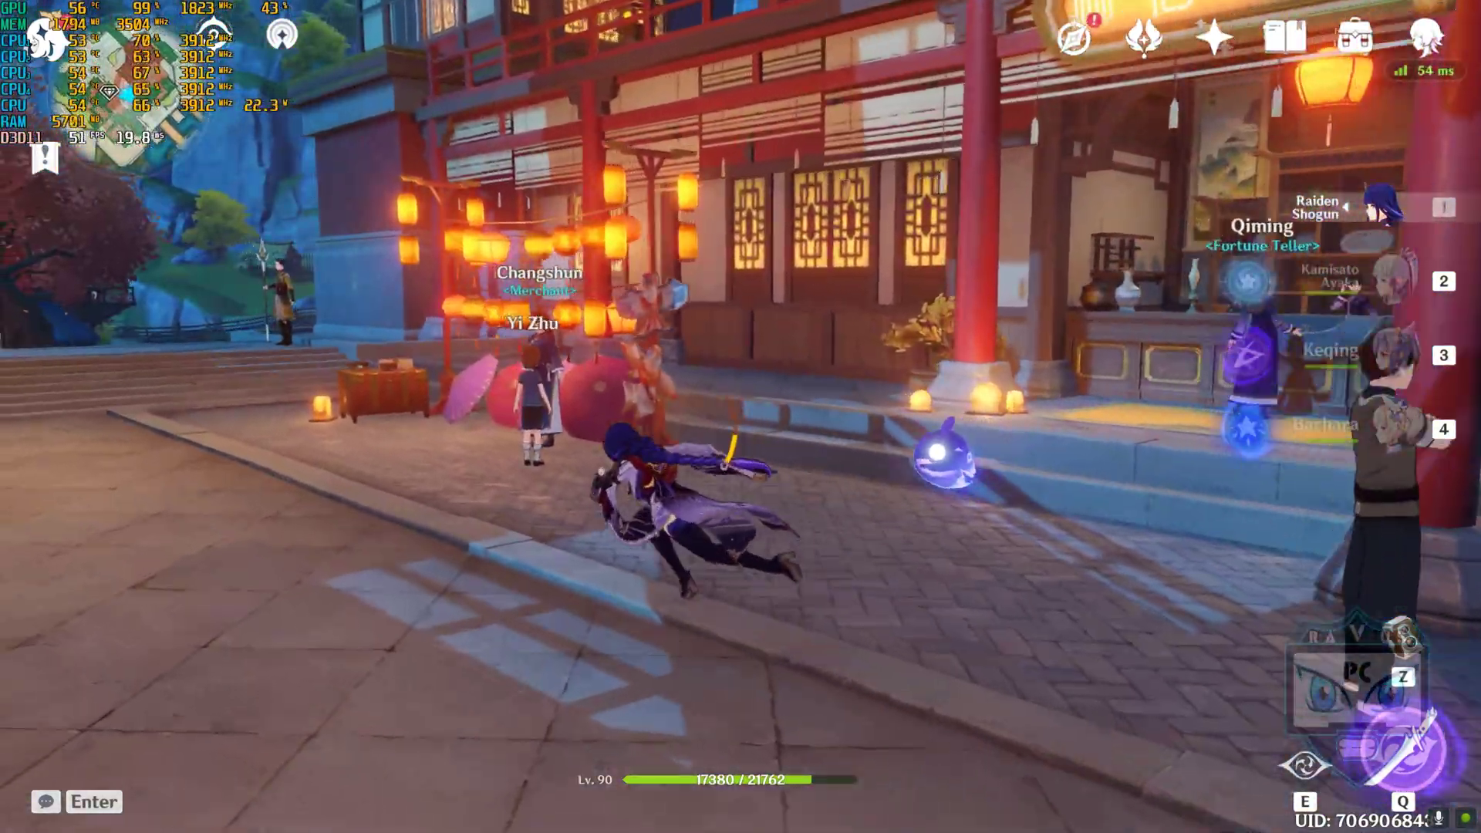
pyautogui.press('w')
pyautogui.press('space')
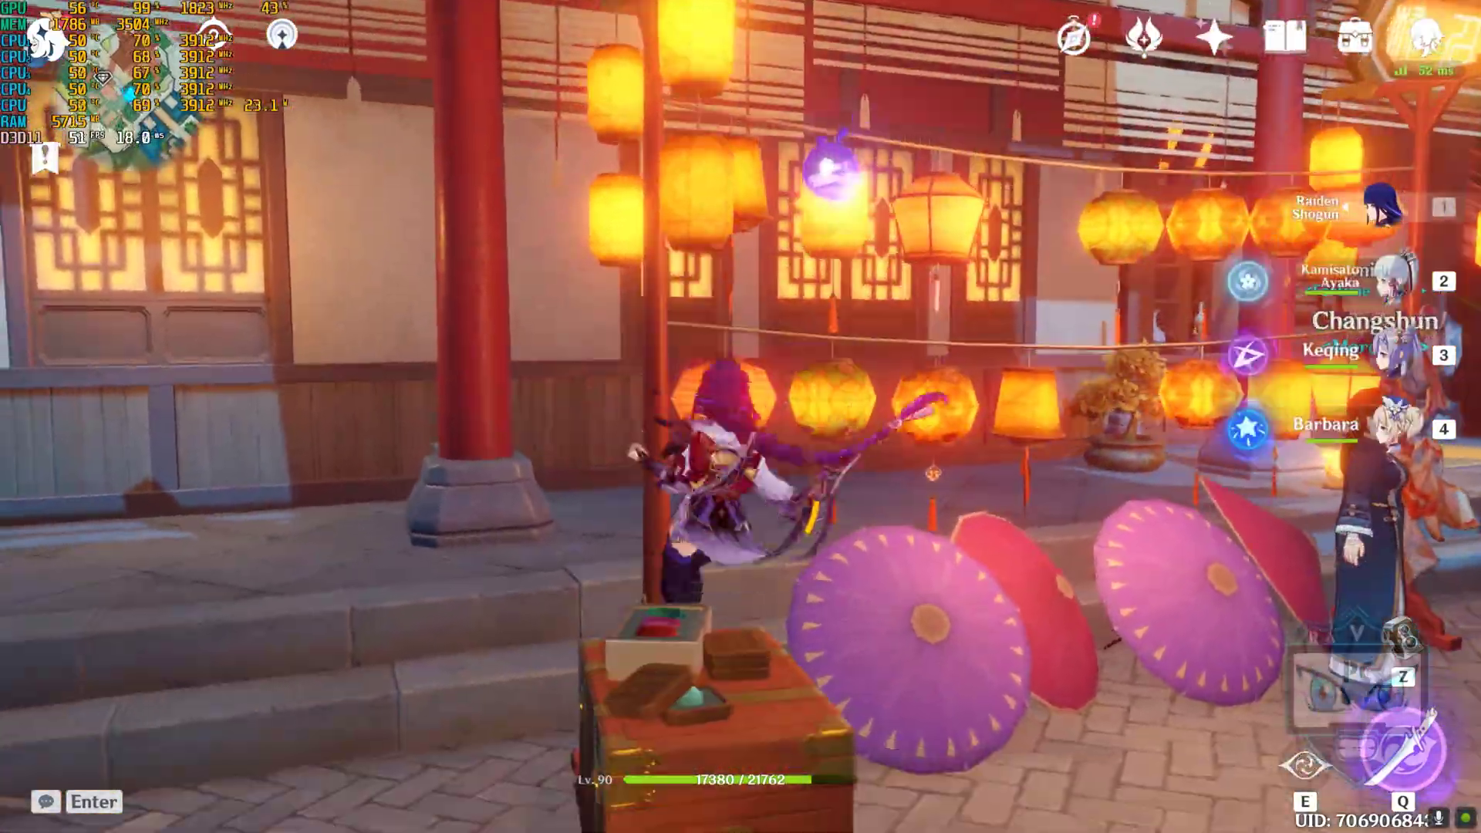
pyautogui.press('space')
pyautogui.press('a')
pyautogui.press('space')
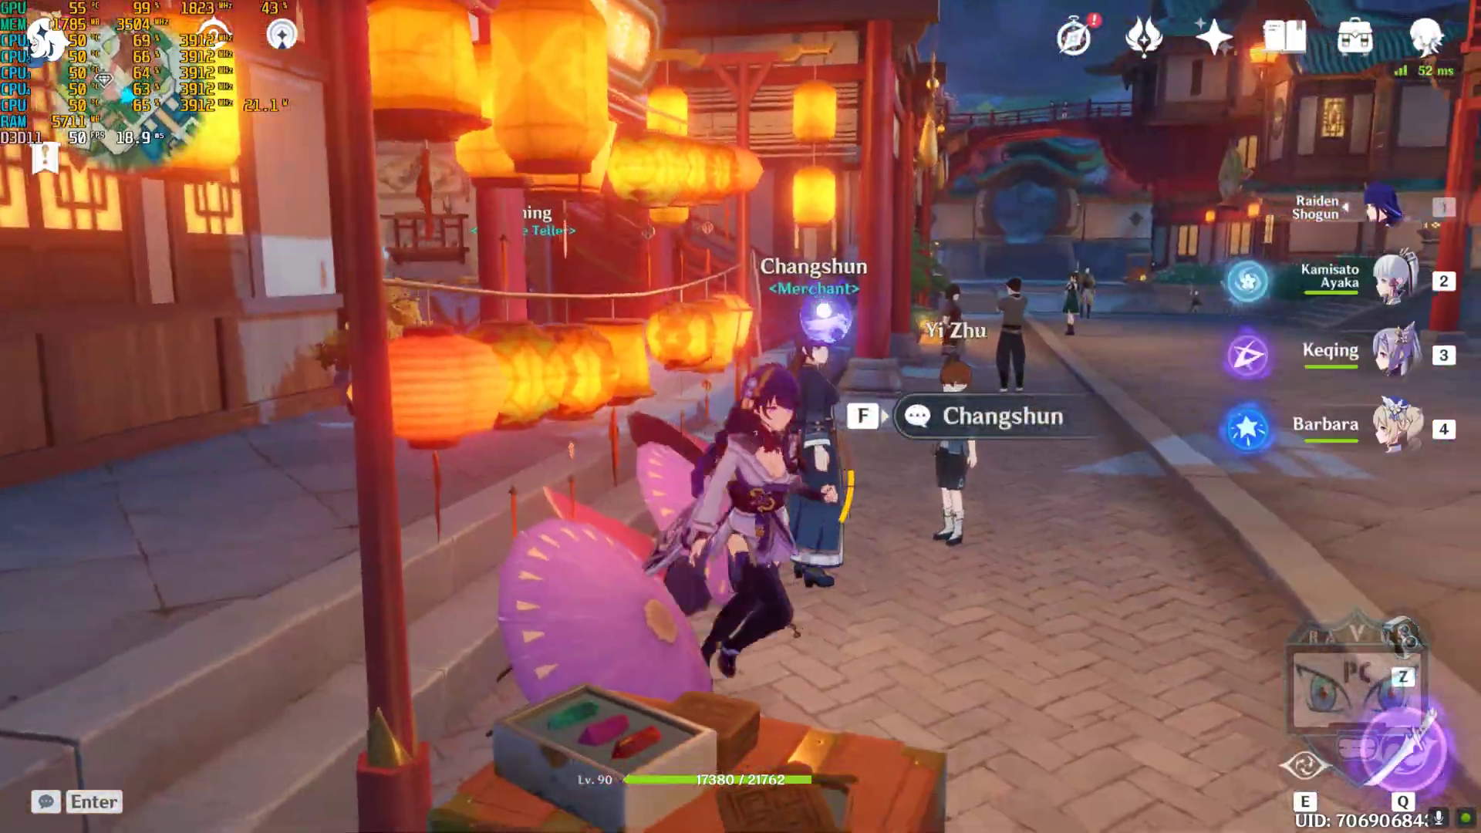
pyautogui.press('d')
pyautogui.press('a')
pyautogui.press('space')
pyautogui.press('d')
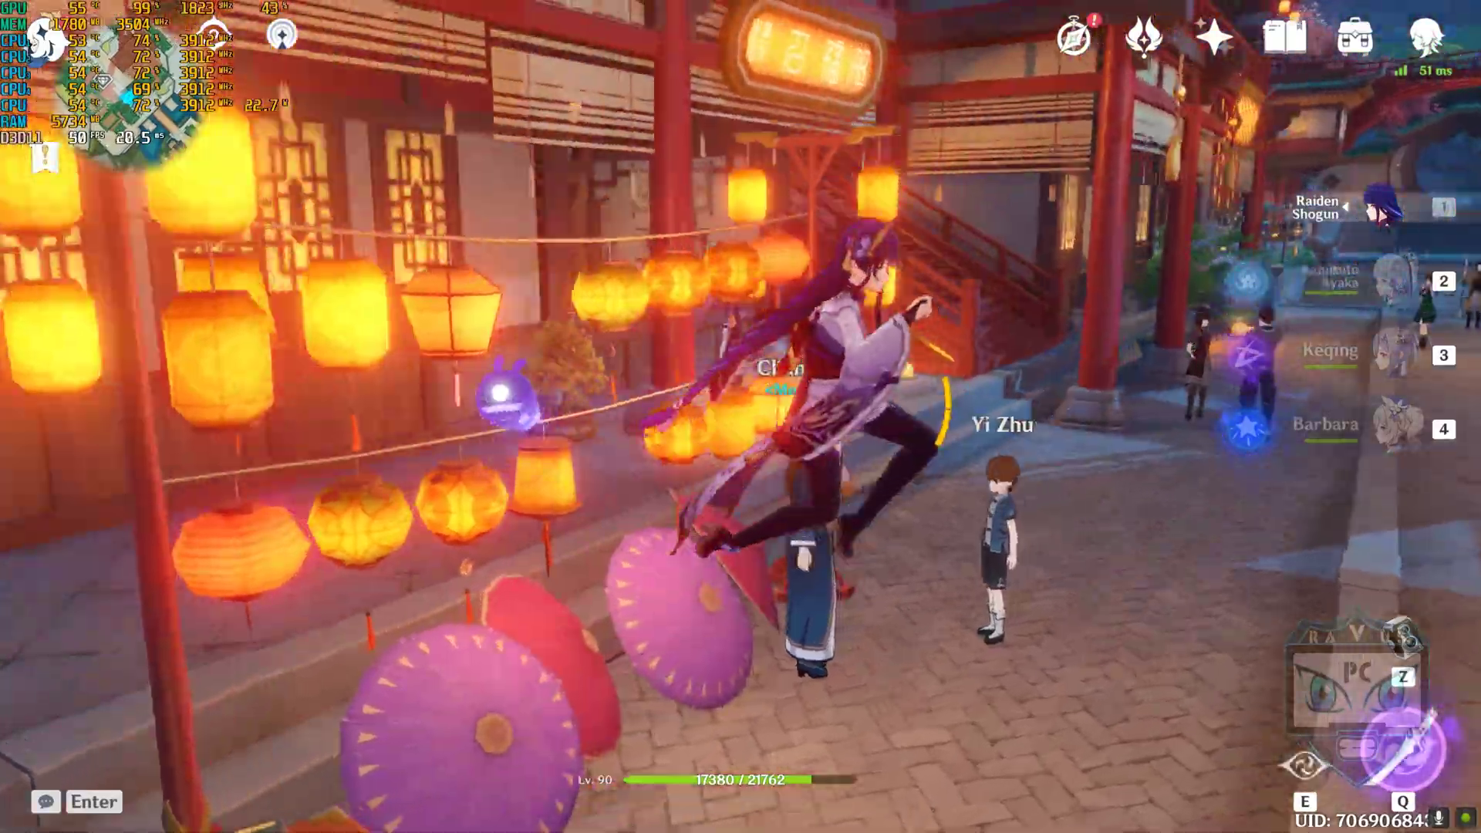
pyautogui.press('a')
pyautogui.press('space')
pyautogui.press('d')
pyautogui.press('space')
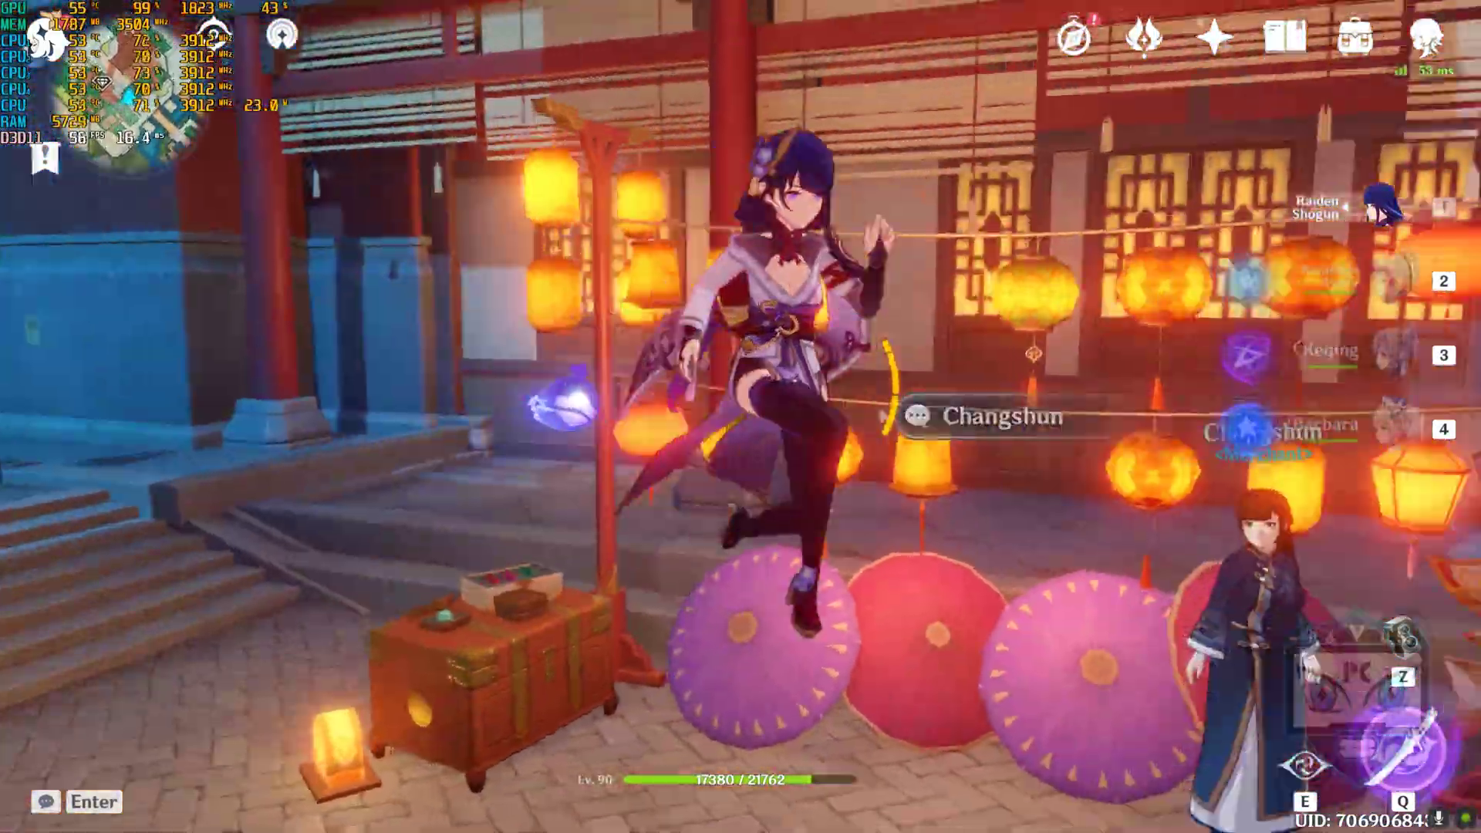
pyautogui.press('w')
pyautogui.press('space')
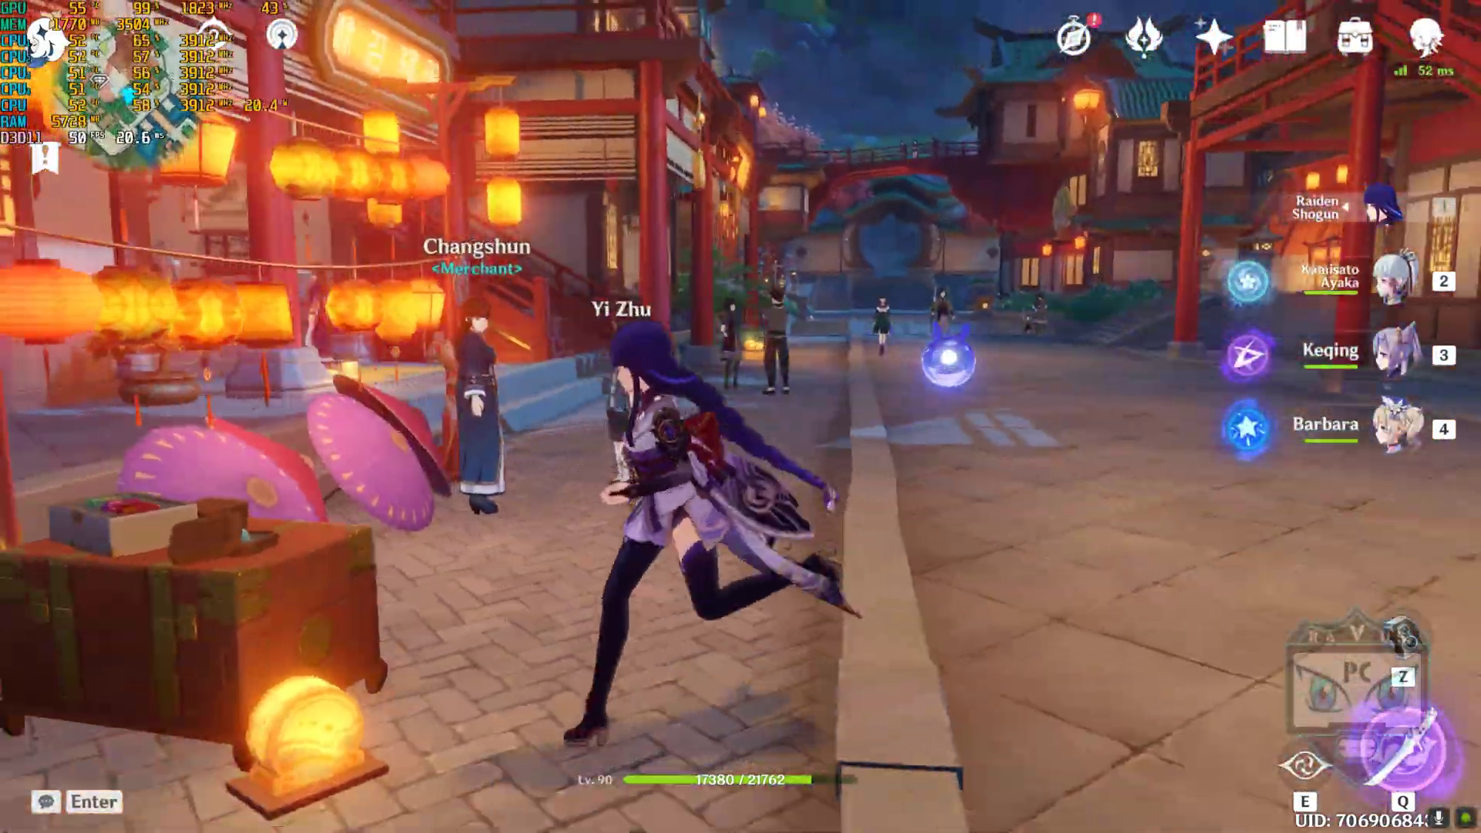
pyautogui.press('w')
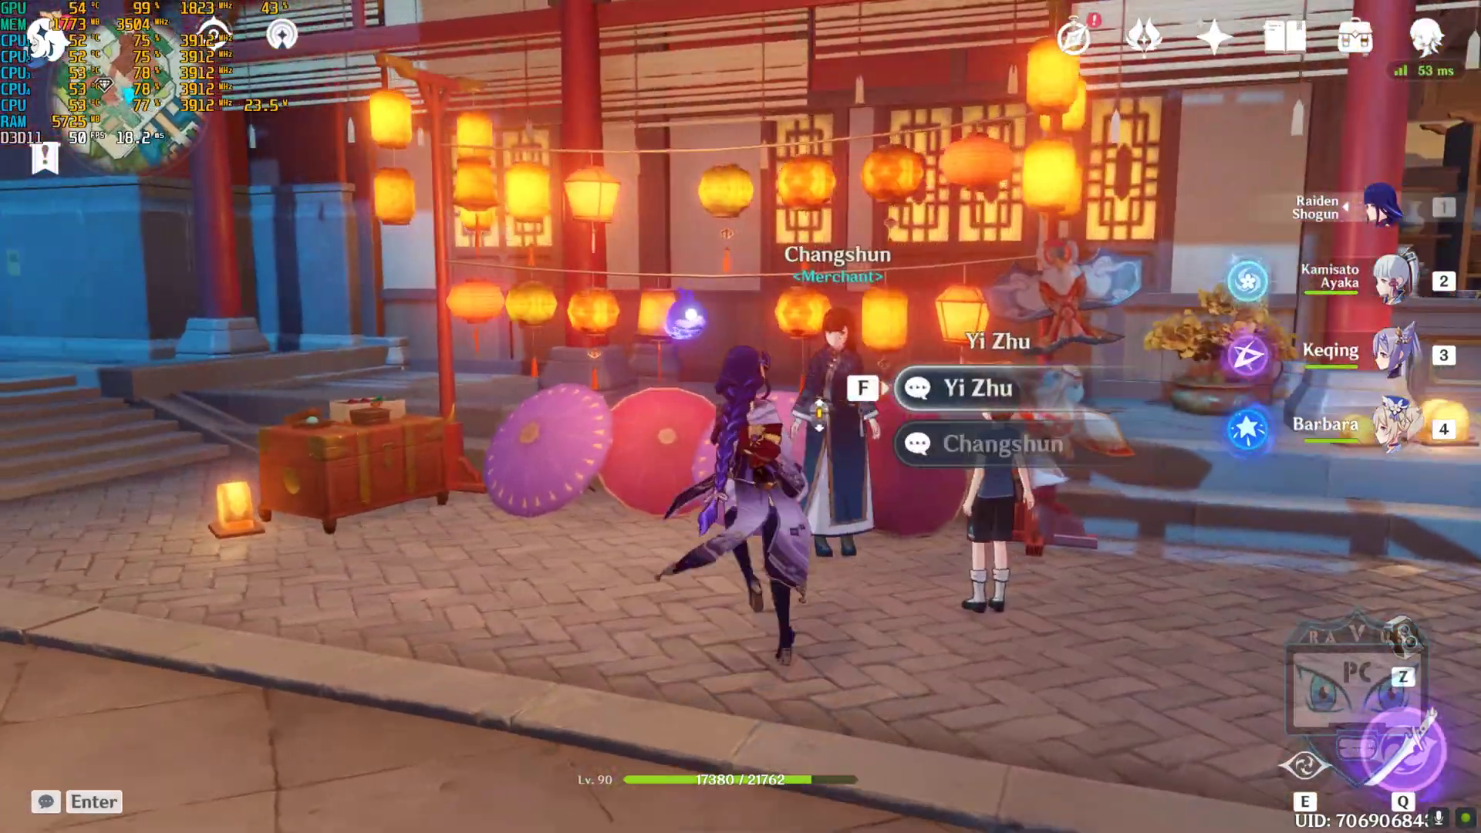
pyautogui.press('space')
# Step: Run back along the street past the Adventurers' Guild recruiter to the plaza in front of the round gate
pyautogui.press('w')
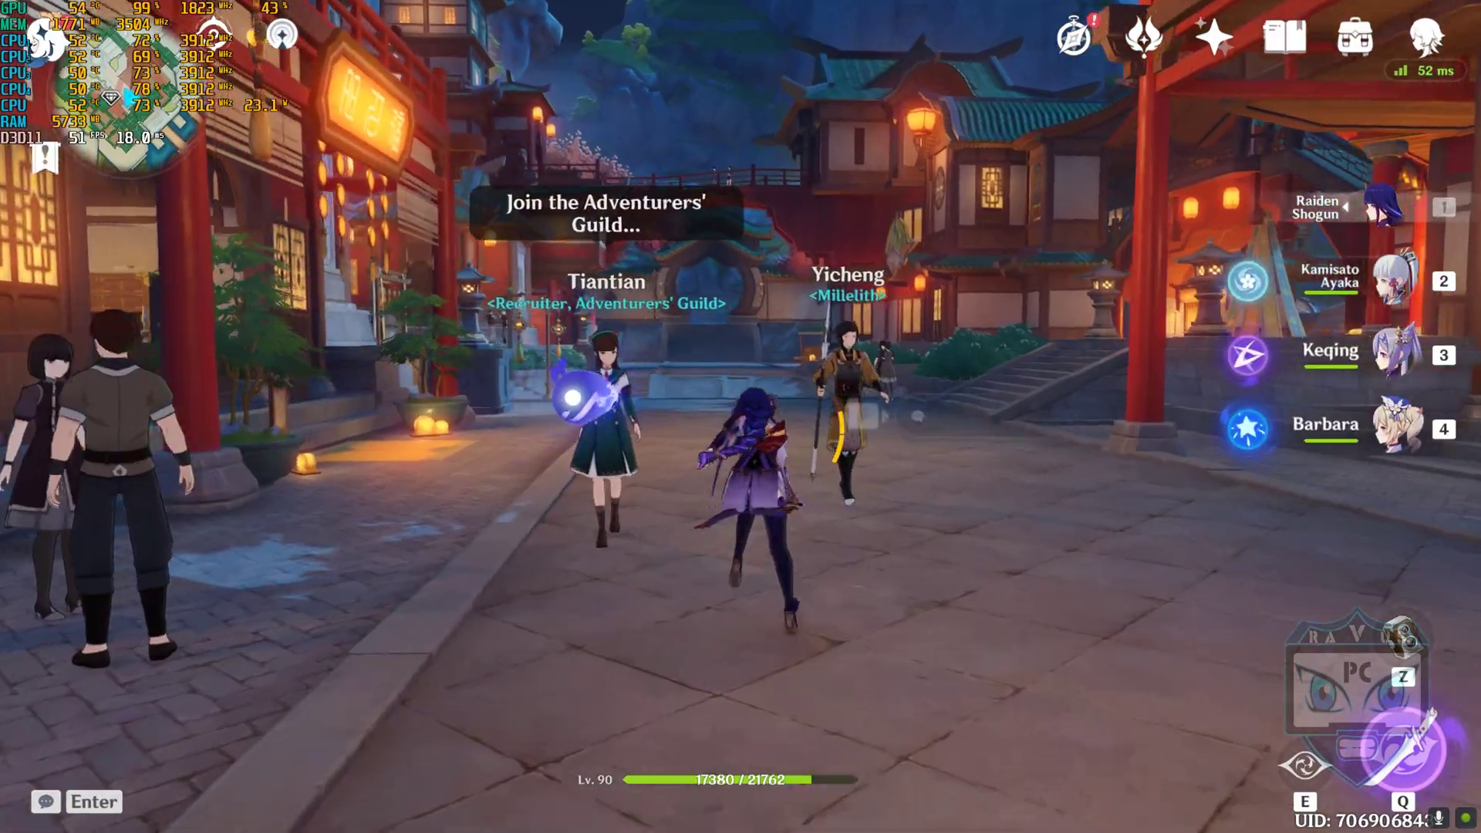
pyautogui.press('w')
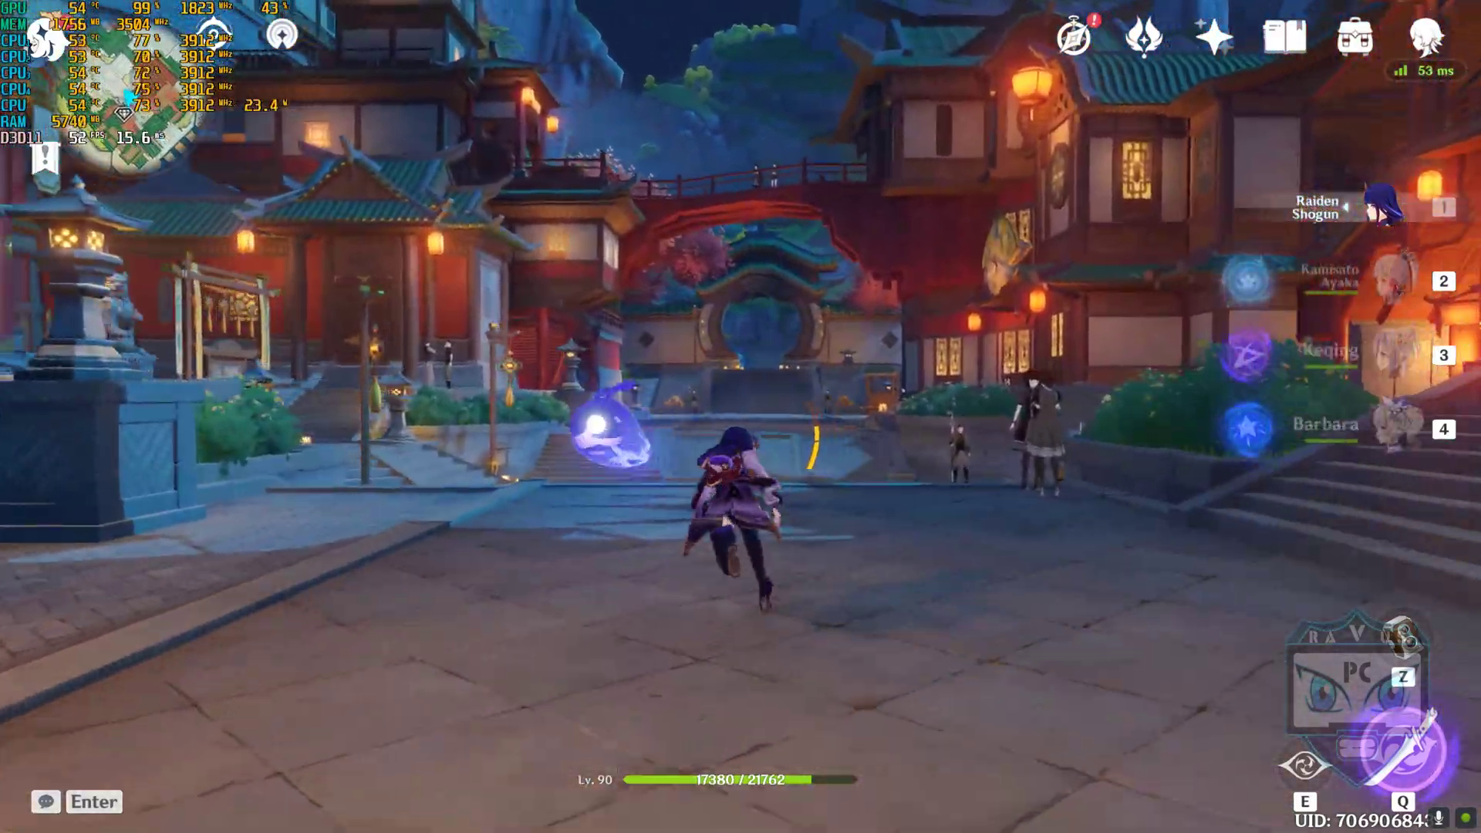
pyautogui.press('w')
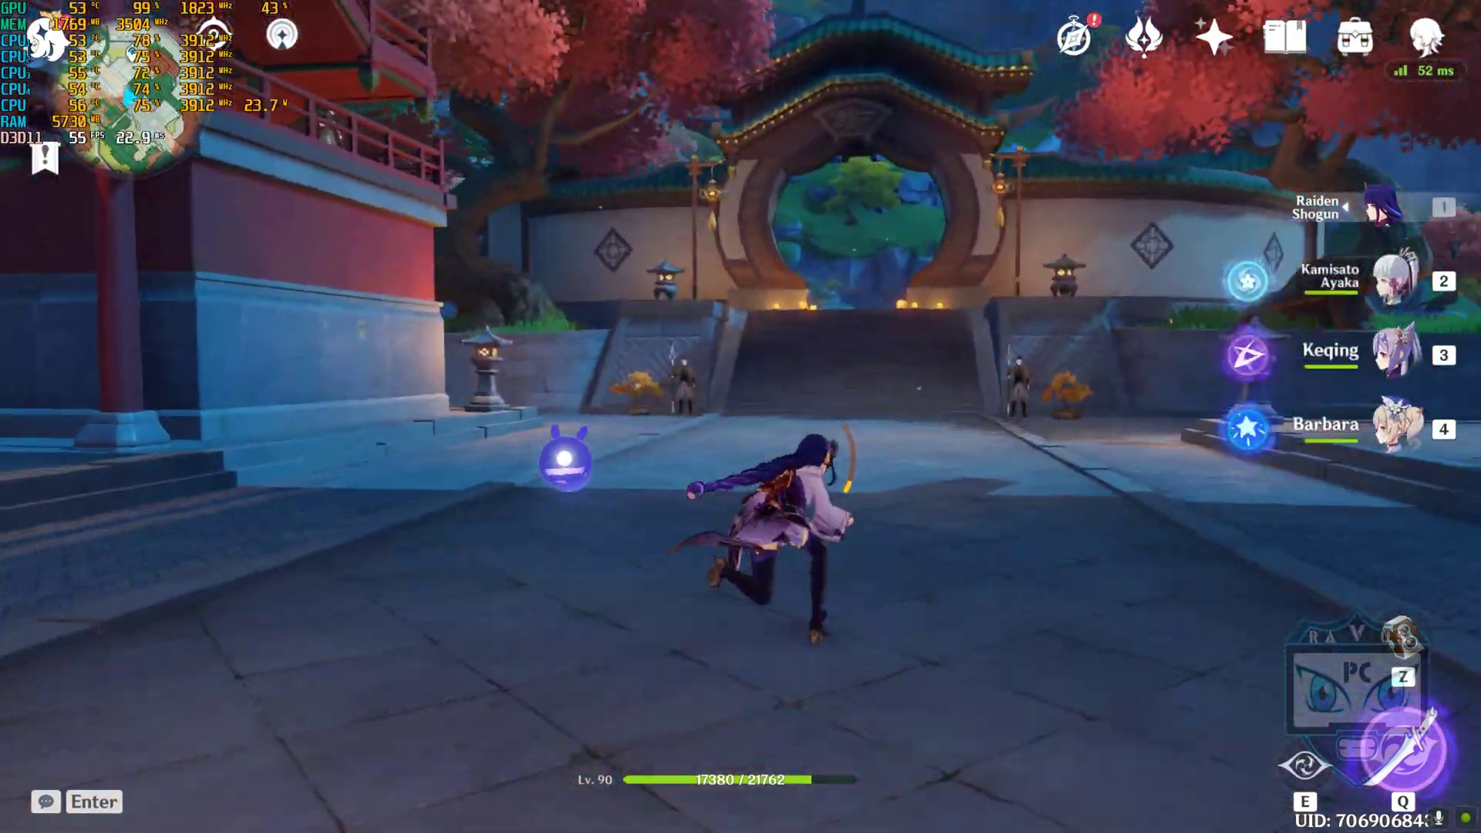
pyautogui.press('w')
pyautogui.press('a')
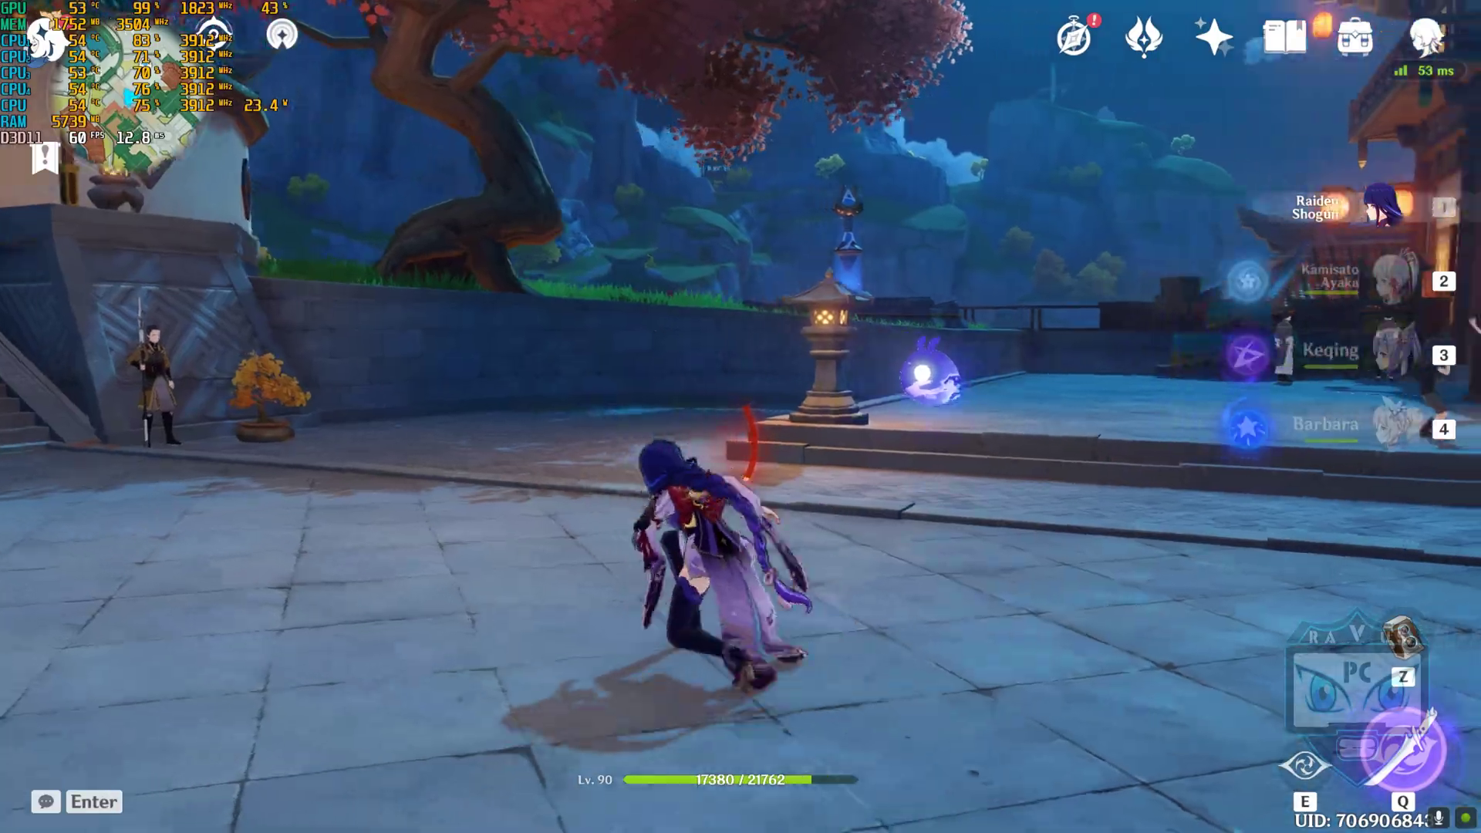
# Step: Climb the wide steps by the round gate and run onto the stone bridge over the lily pond
pyautogui.press('w')
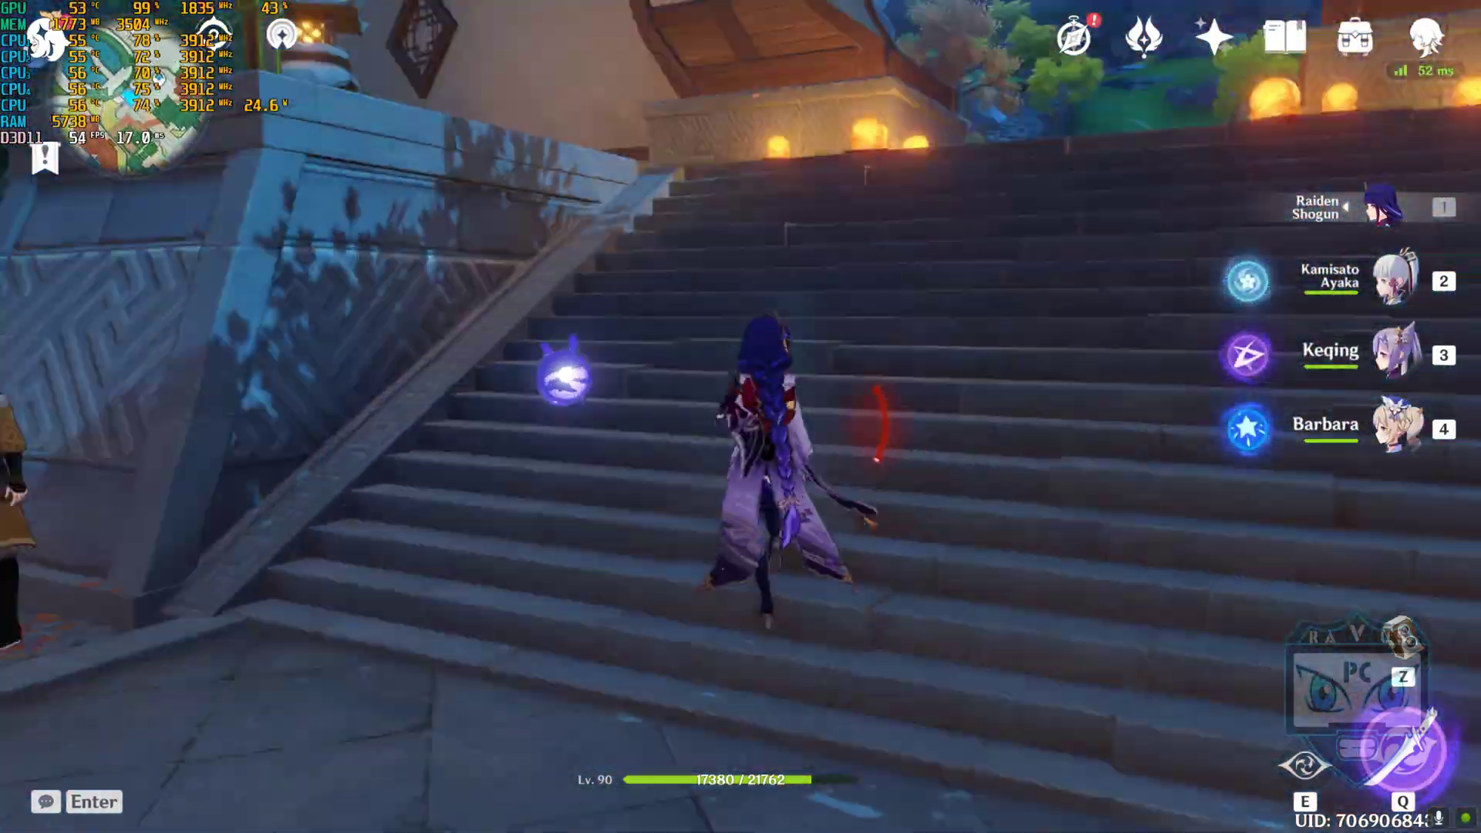
pyautogui.press('w')
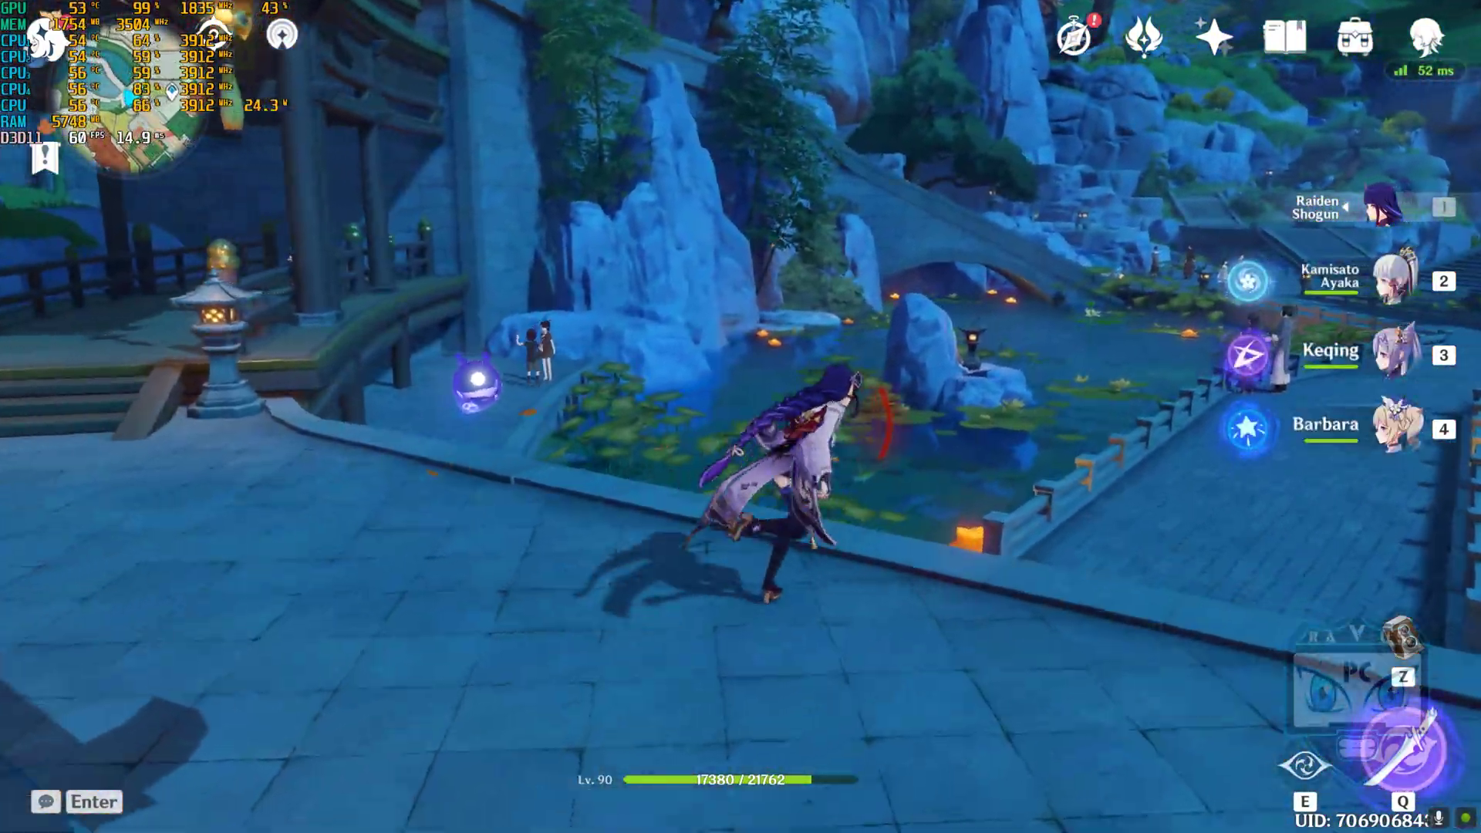
pyautogui.press('w')
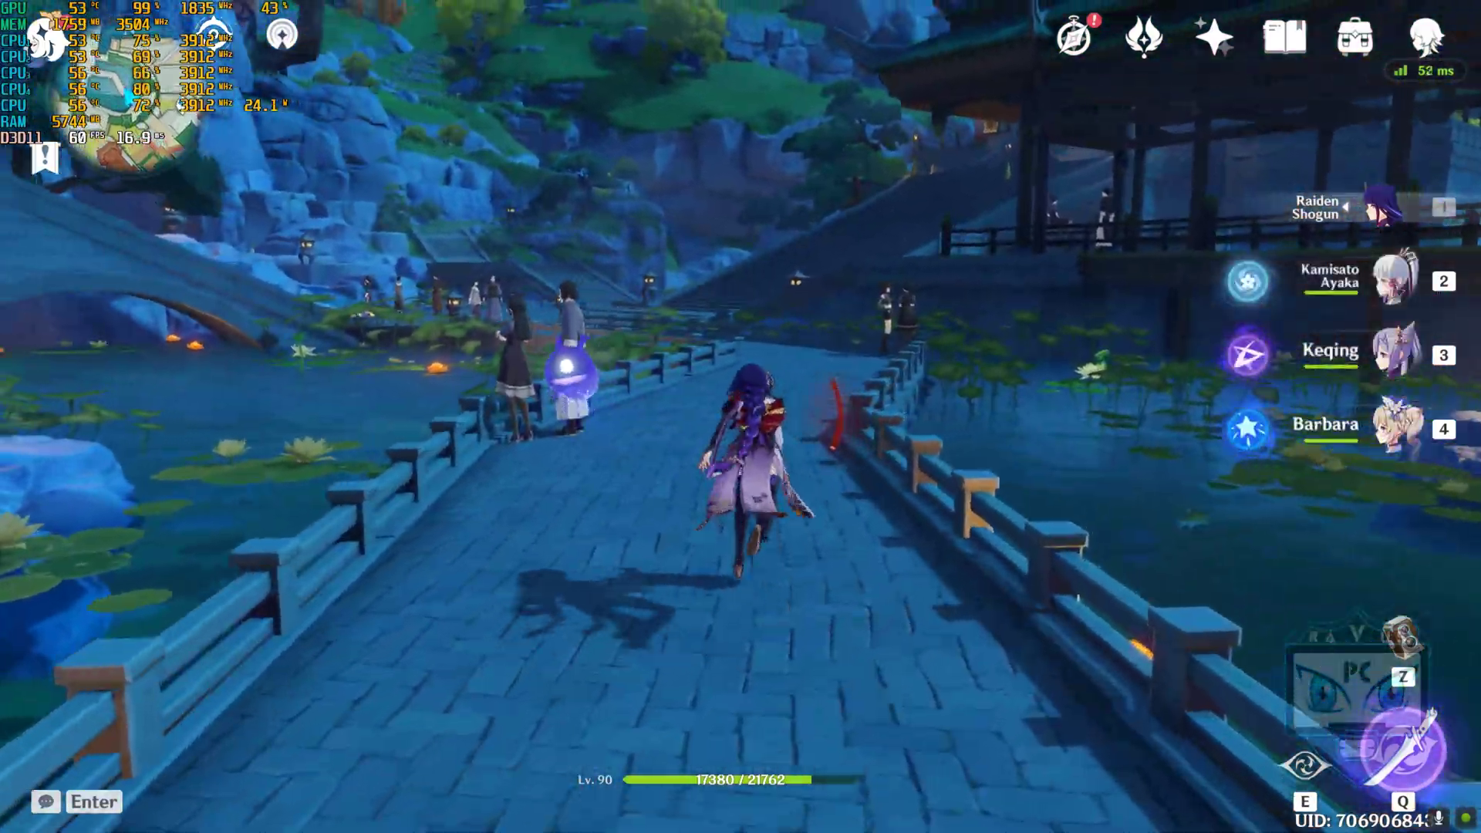
# Step: Cast Raiden Shogun's elemental skill on the stone bridge and swing several attacks to test performance with effects
pyautogui.press('e')
pyautogui.press('w')
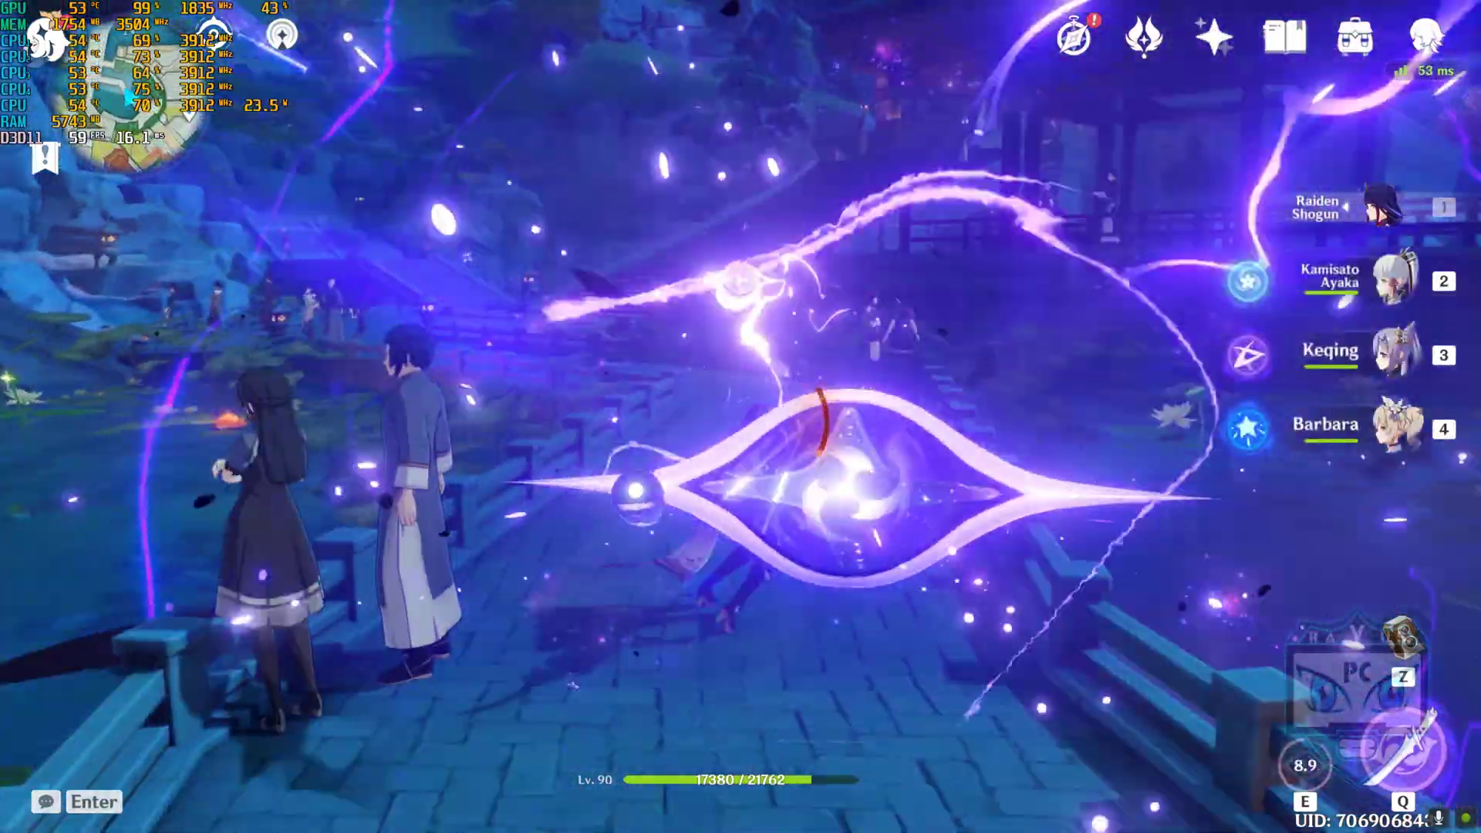
pyautogui.click(741, 416)
pyautogui.click(740, 417)
pyautogui.click(741, 416)
pyautogui.click(741, 416)
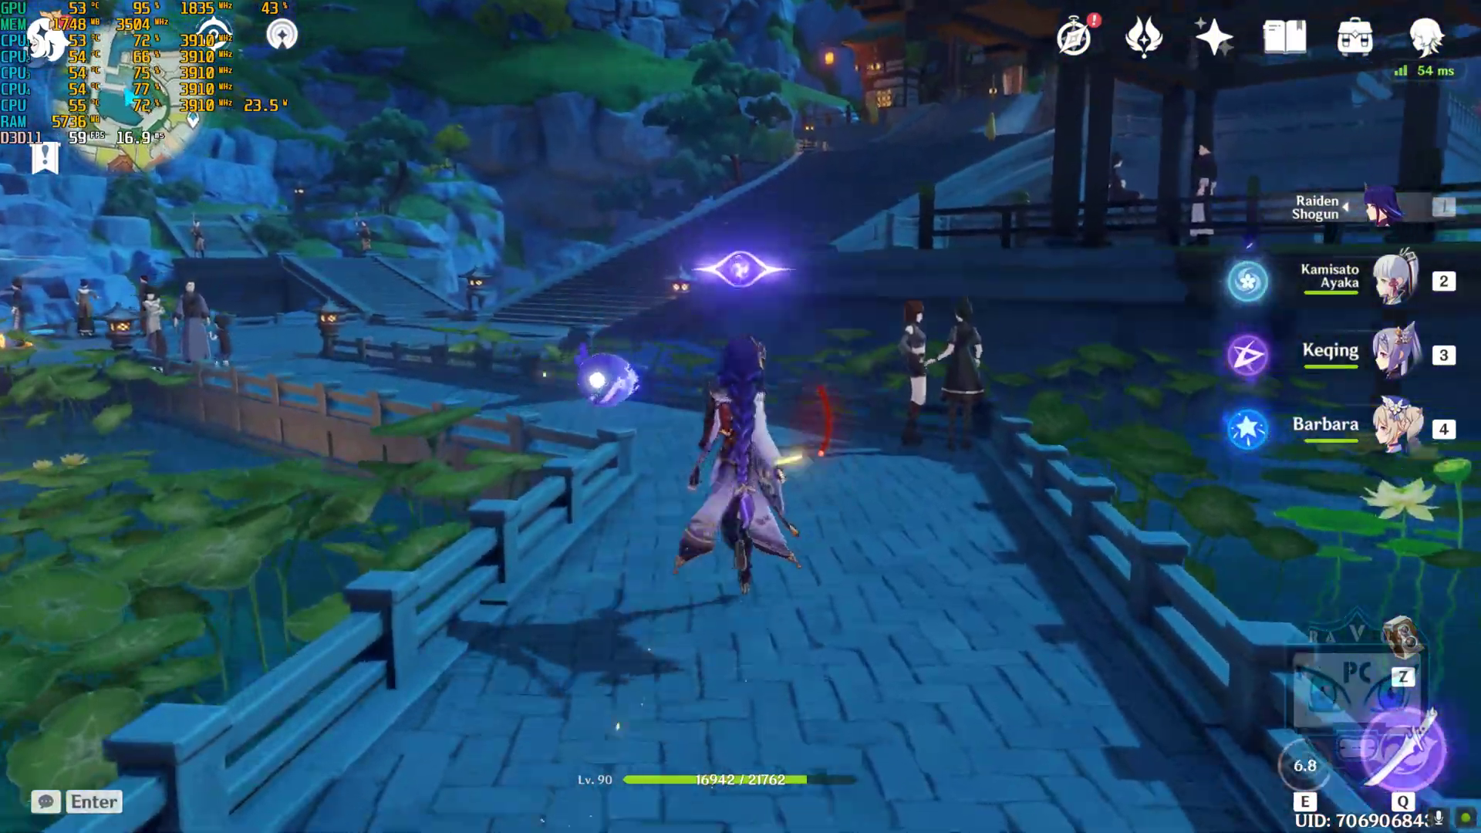
# Step: Cross the rest of the lily pond bridge, climb the long stone stairs and run over the landing to the next flight
pyautogui.press('w')
pyautogui.press('w')
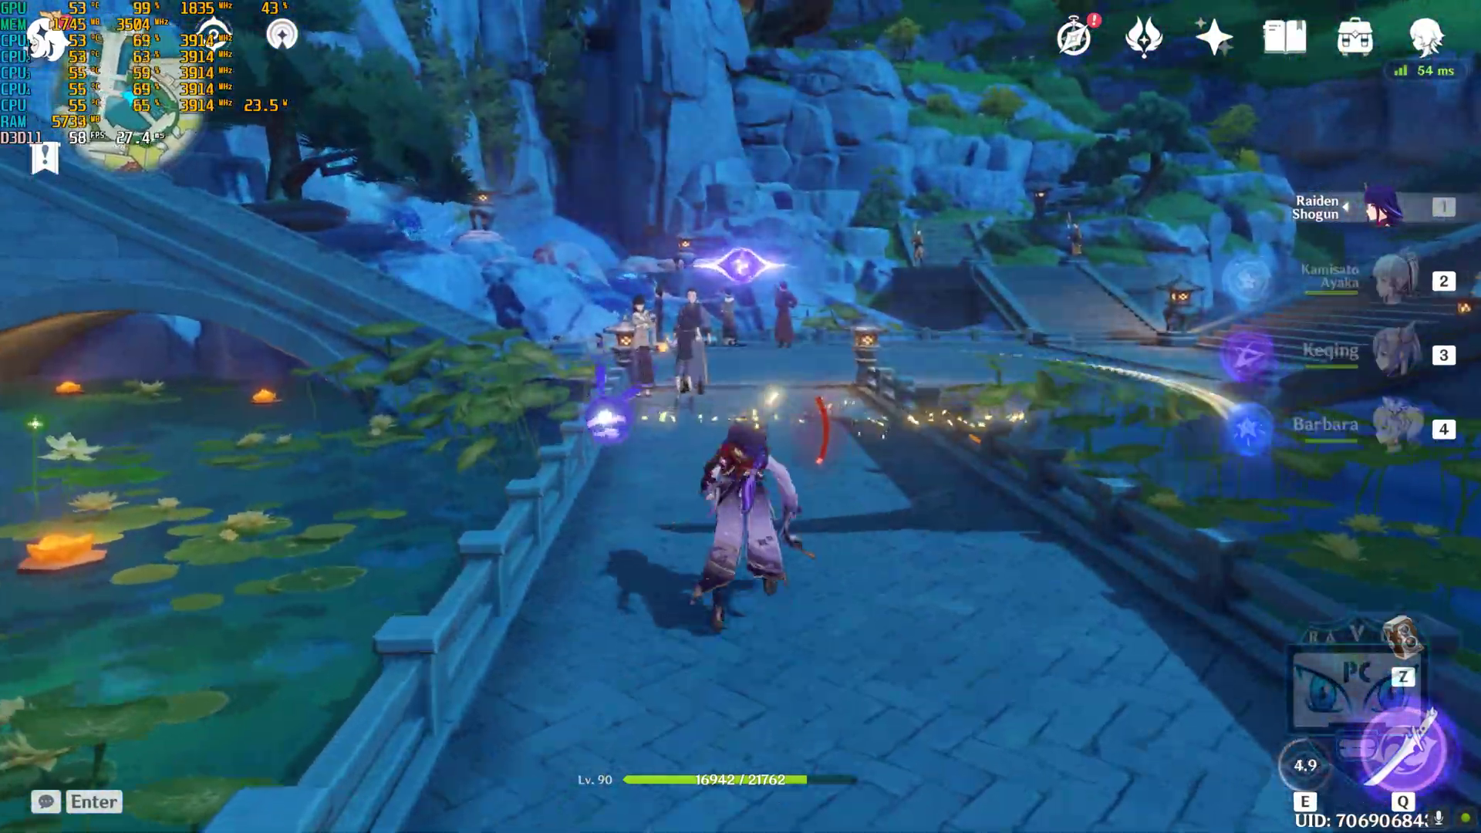
pyautogui.press('w')
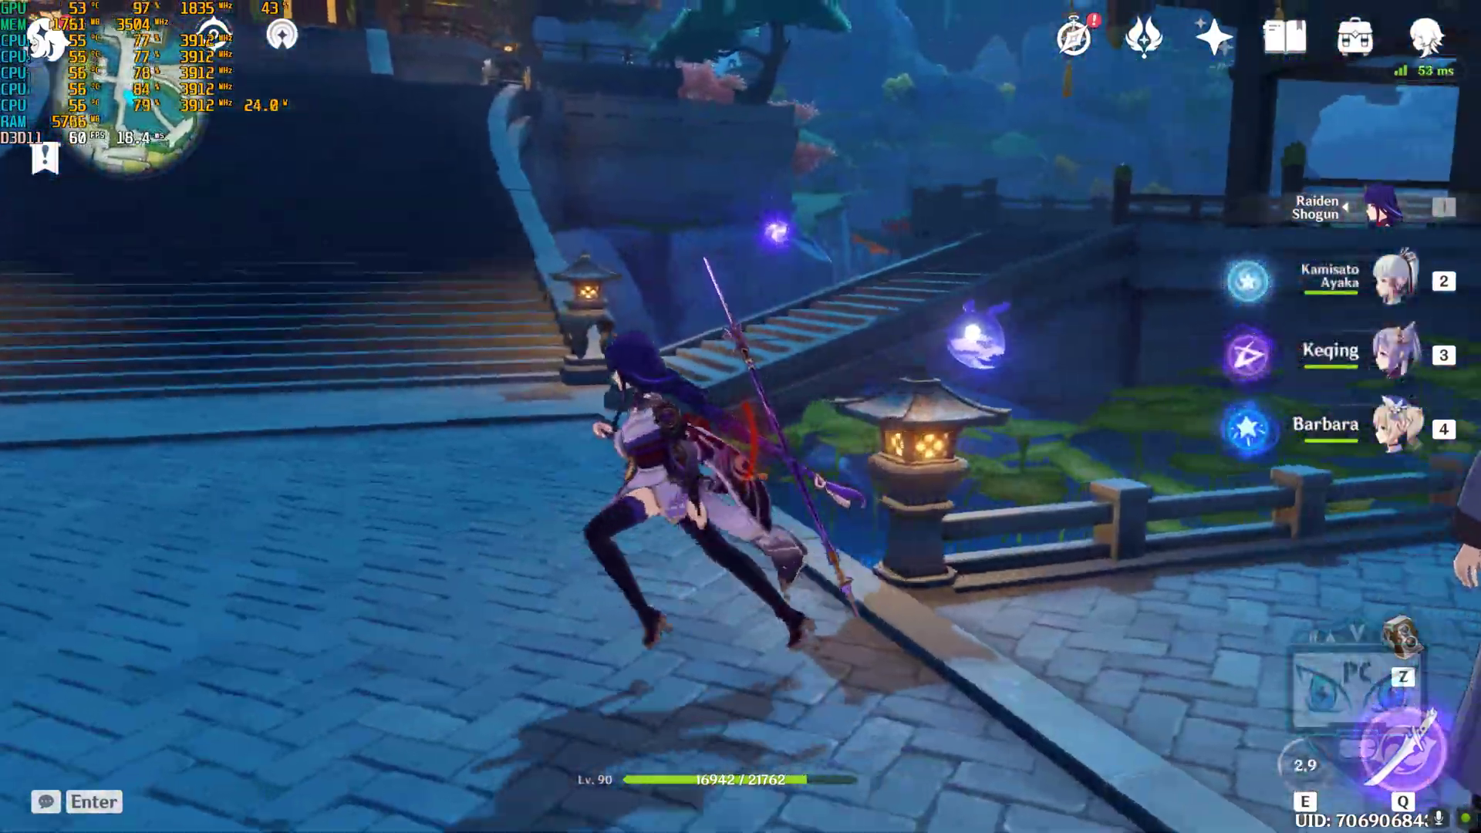
pyautogui.press('w')
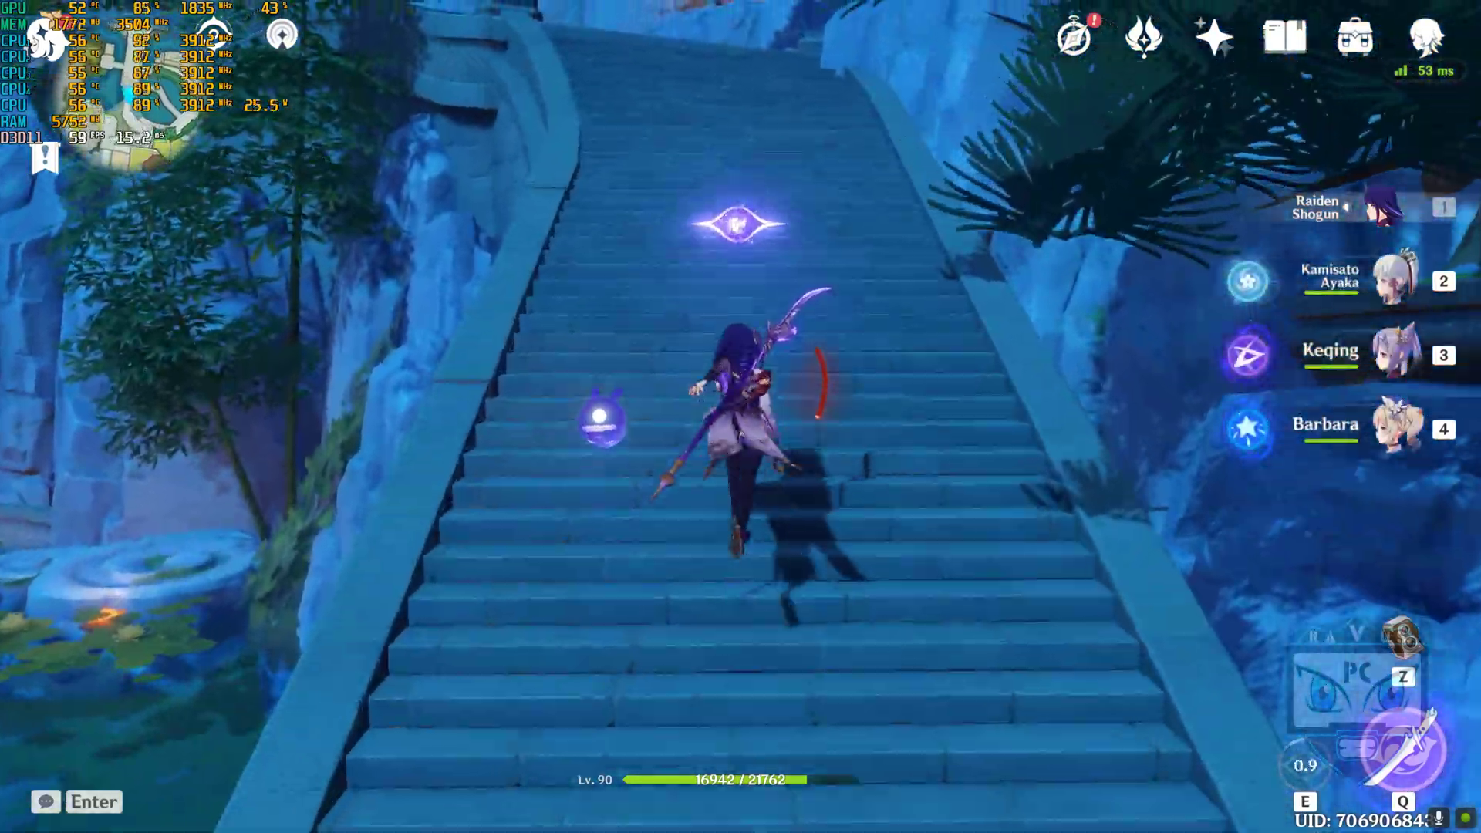
pyautogui.press('w')
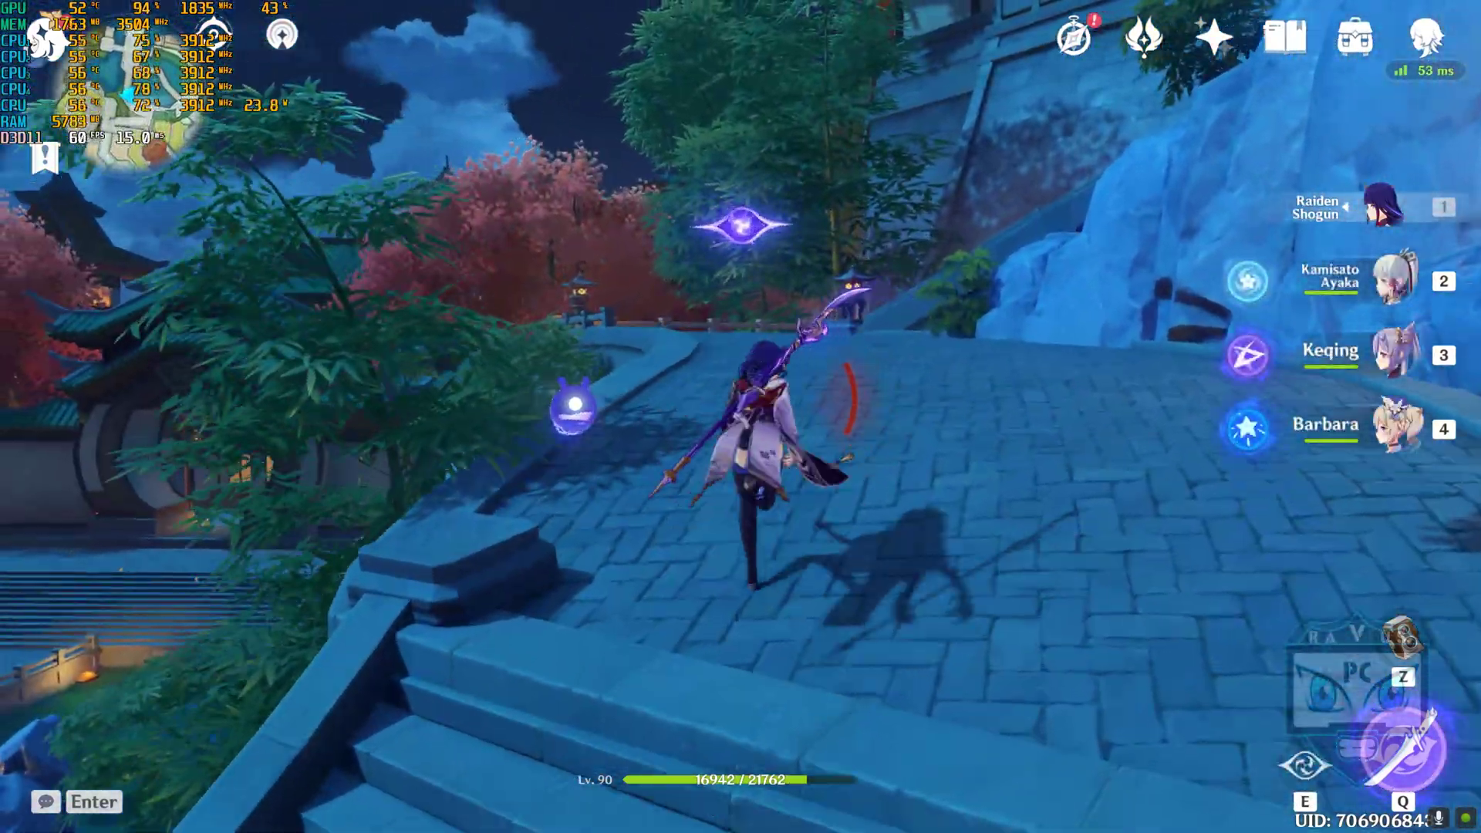
pyautogui.press('w')
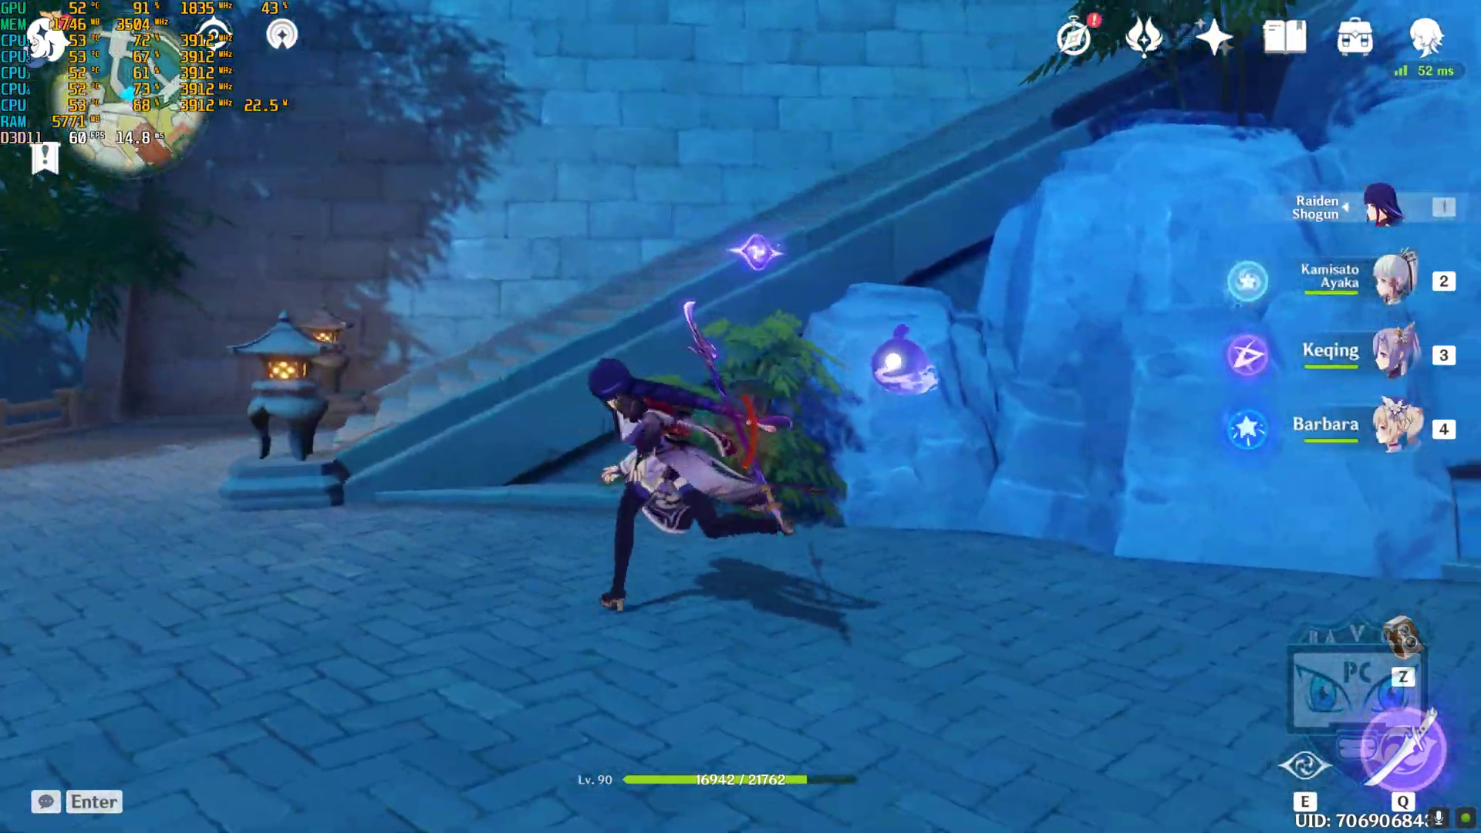
# Step: Switch to Kamisato Ayaka and dash up the stairs past the Millelith guard into the square with hanging banners
pyautogui.press('w')
pyautogui.press('2')
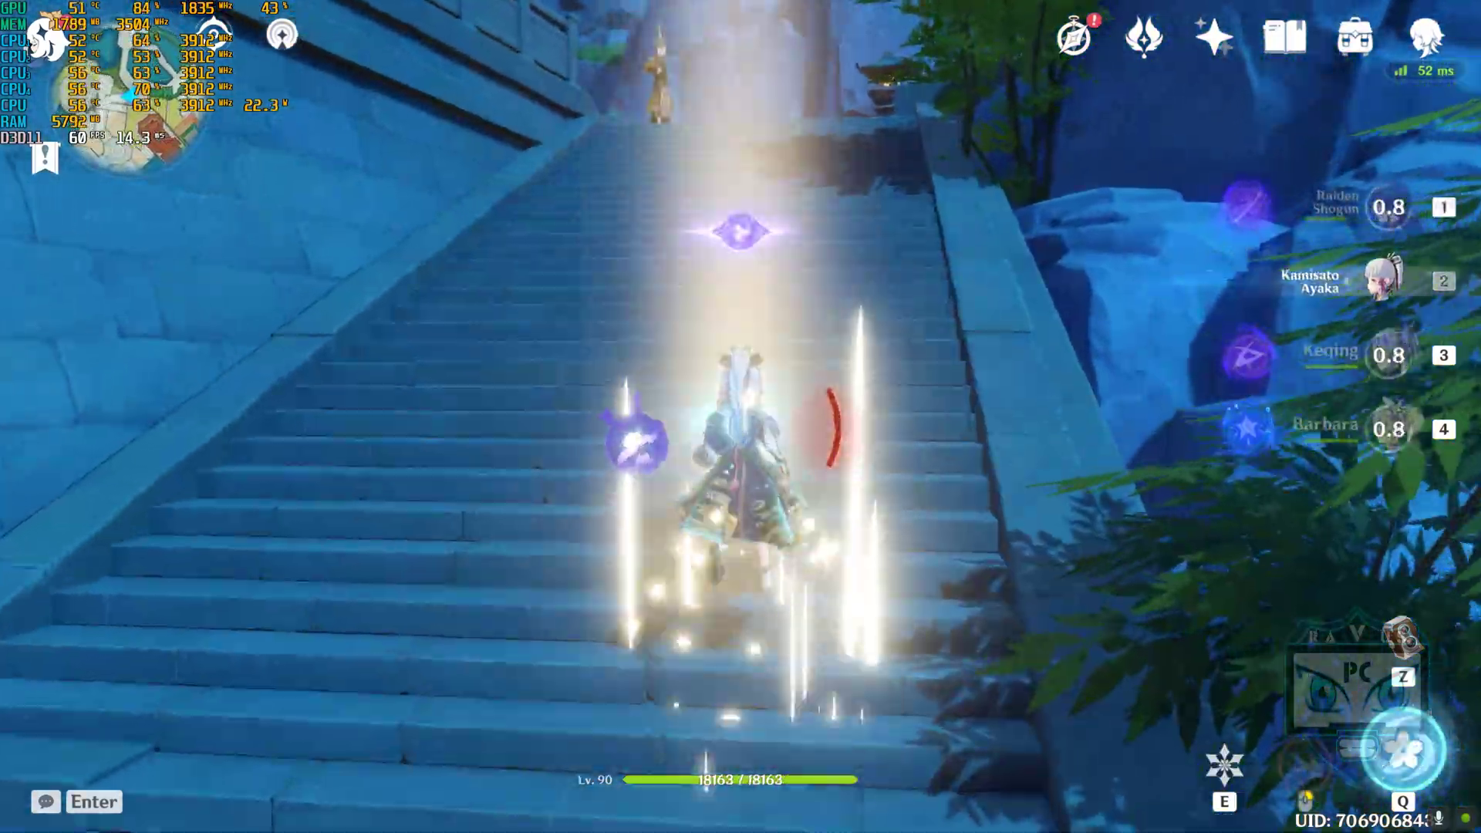
pyautogui.press('w')
pyautogui.press('shift')
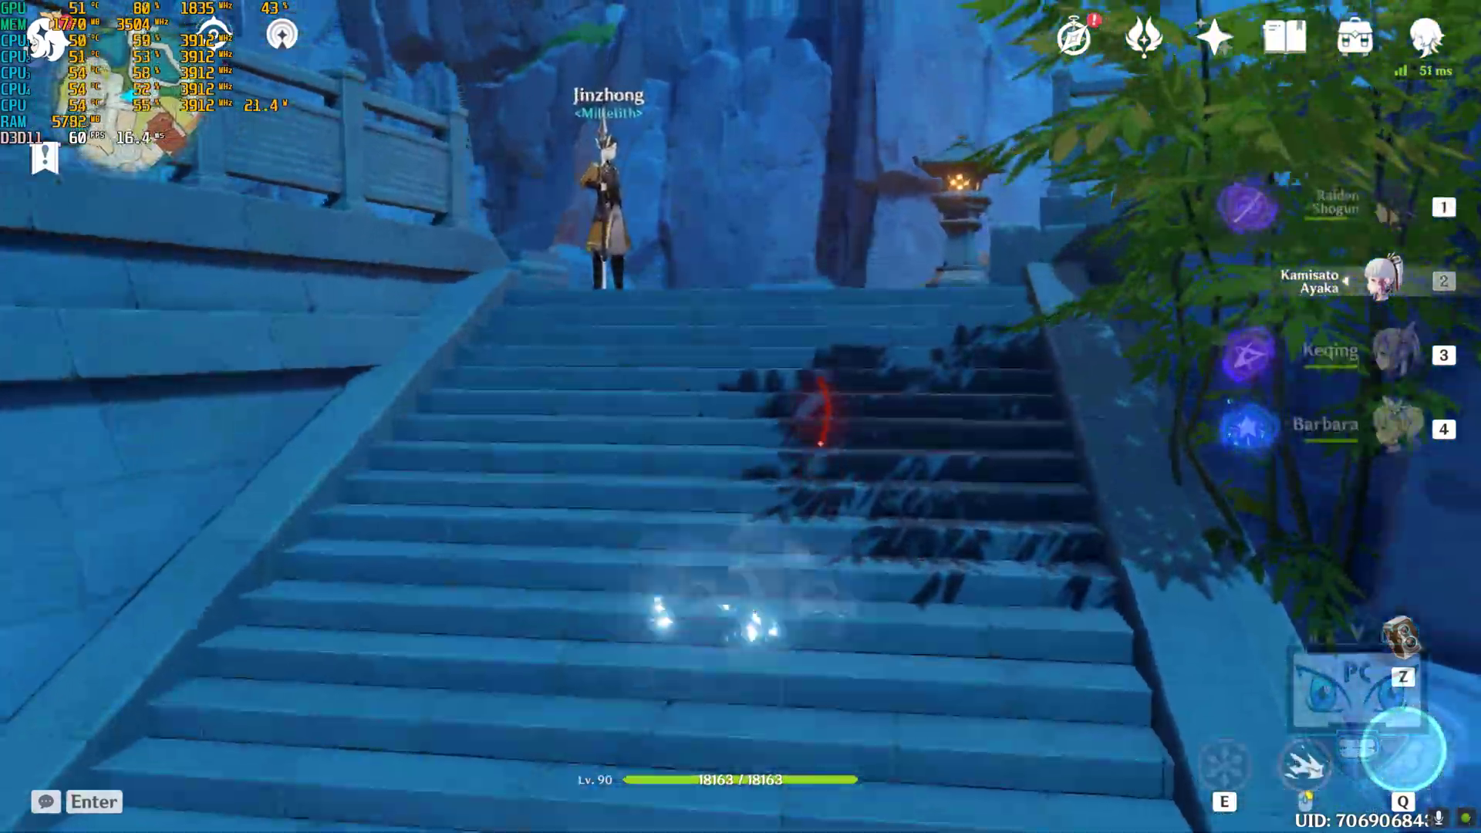
pyautogui.press('w')
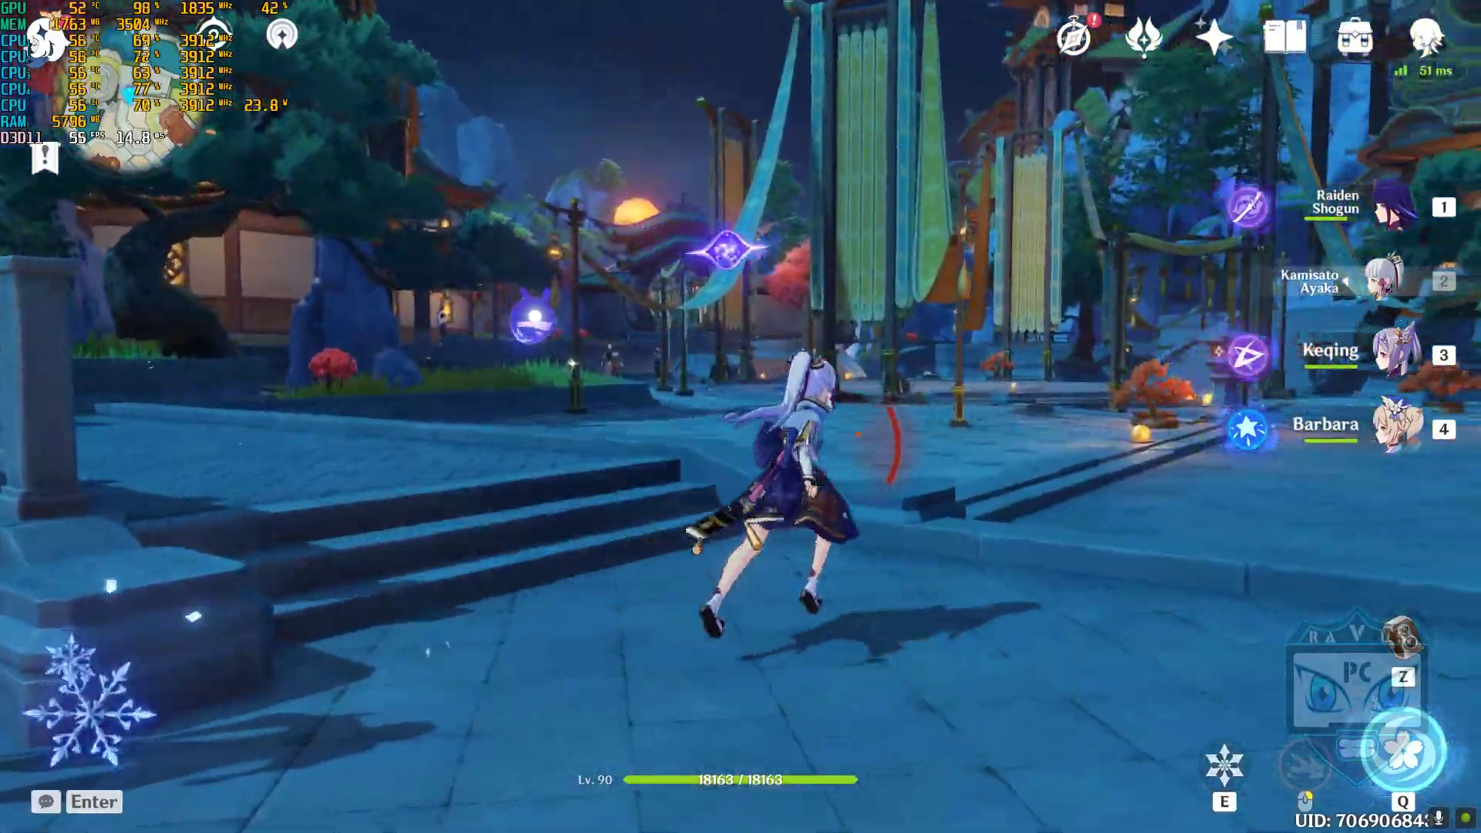
# Step: Run and dash through the banner-hung square to the lantern-lit steps facing the round gate
pyautogui.press('w')
pyautogui.press('shift')
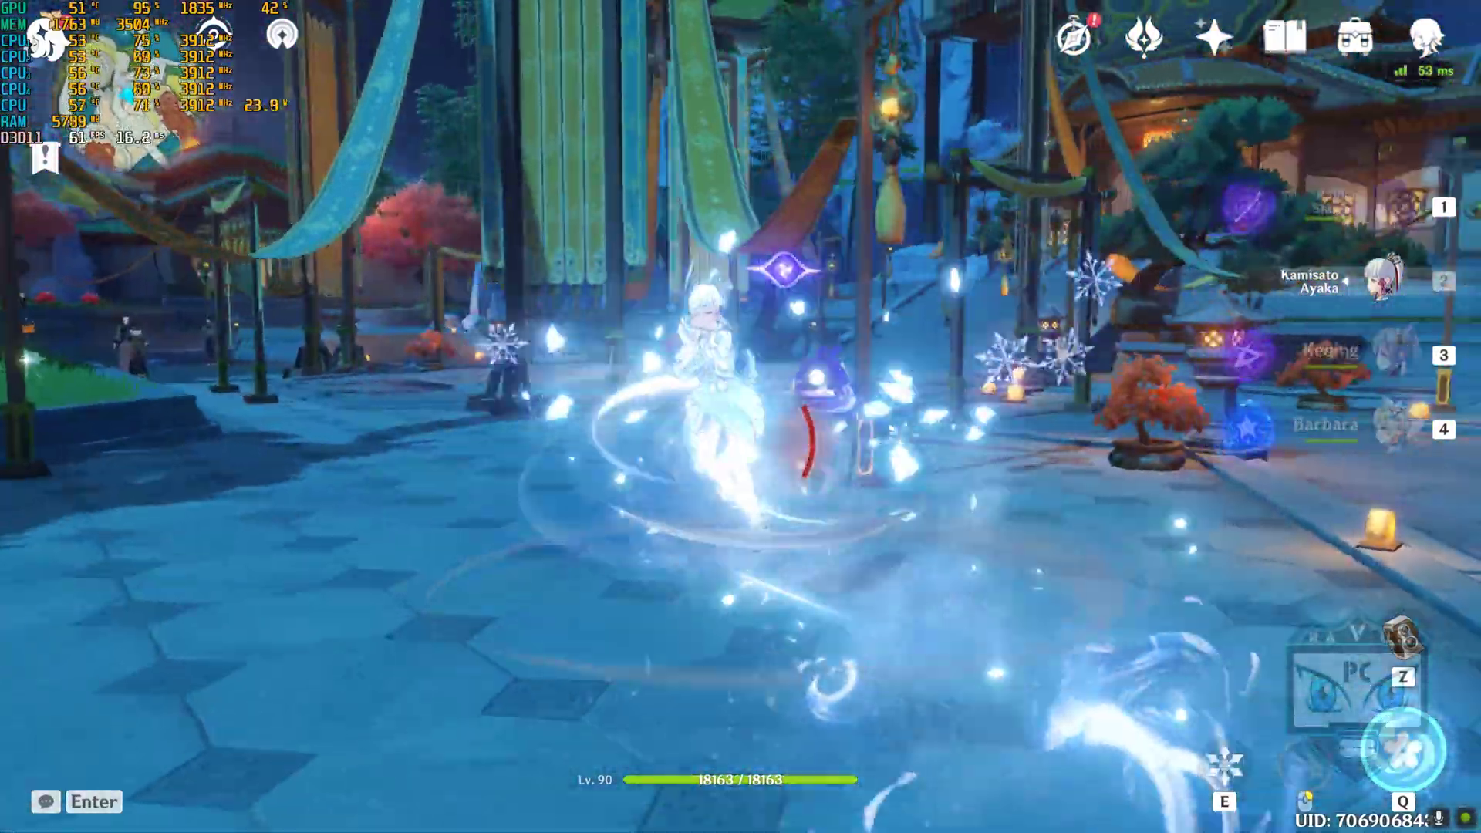
pyautogui.press('w')
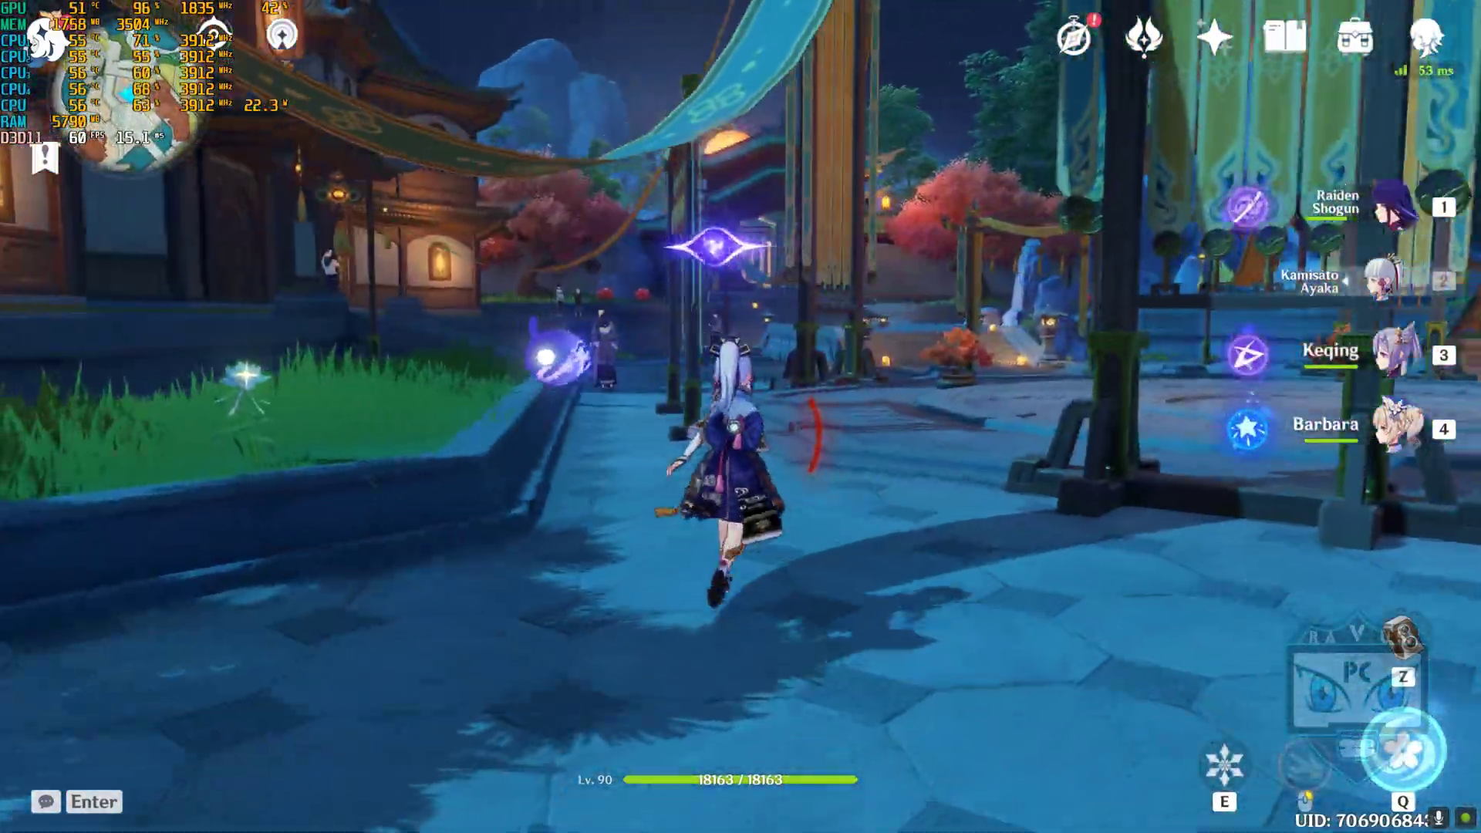
pyautogui.press('e')
pyautogui.press('shift')
pyautogui.press('w')
pyautogui.press('w')
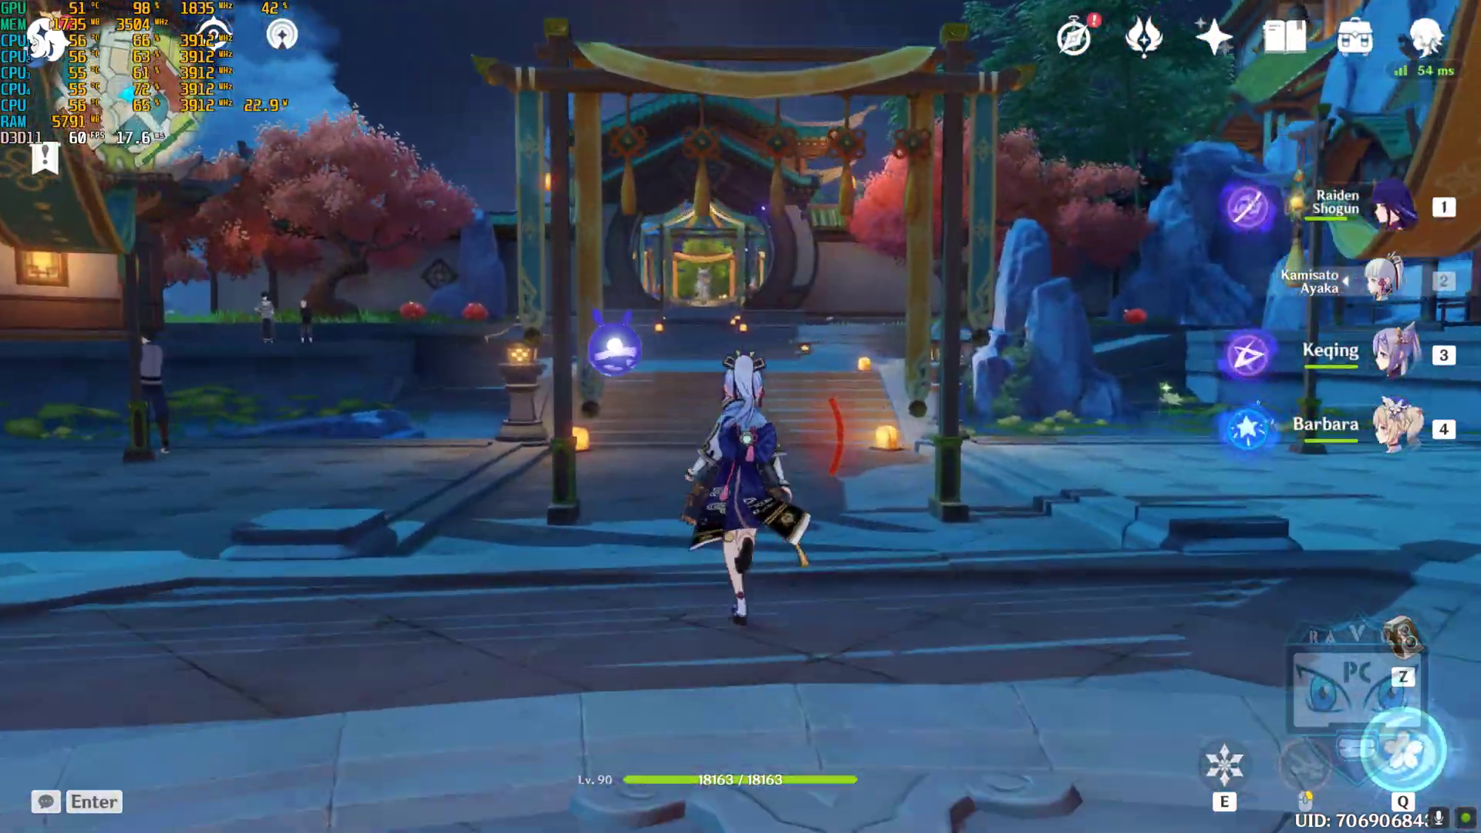
pyautogui.press('shift')
# Step: Climb the lantern-lit steps and go through the round gate up to the draped statue pavilion
pyautogui.press('w')
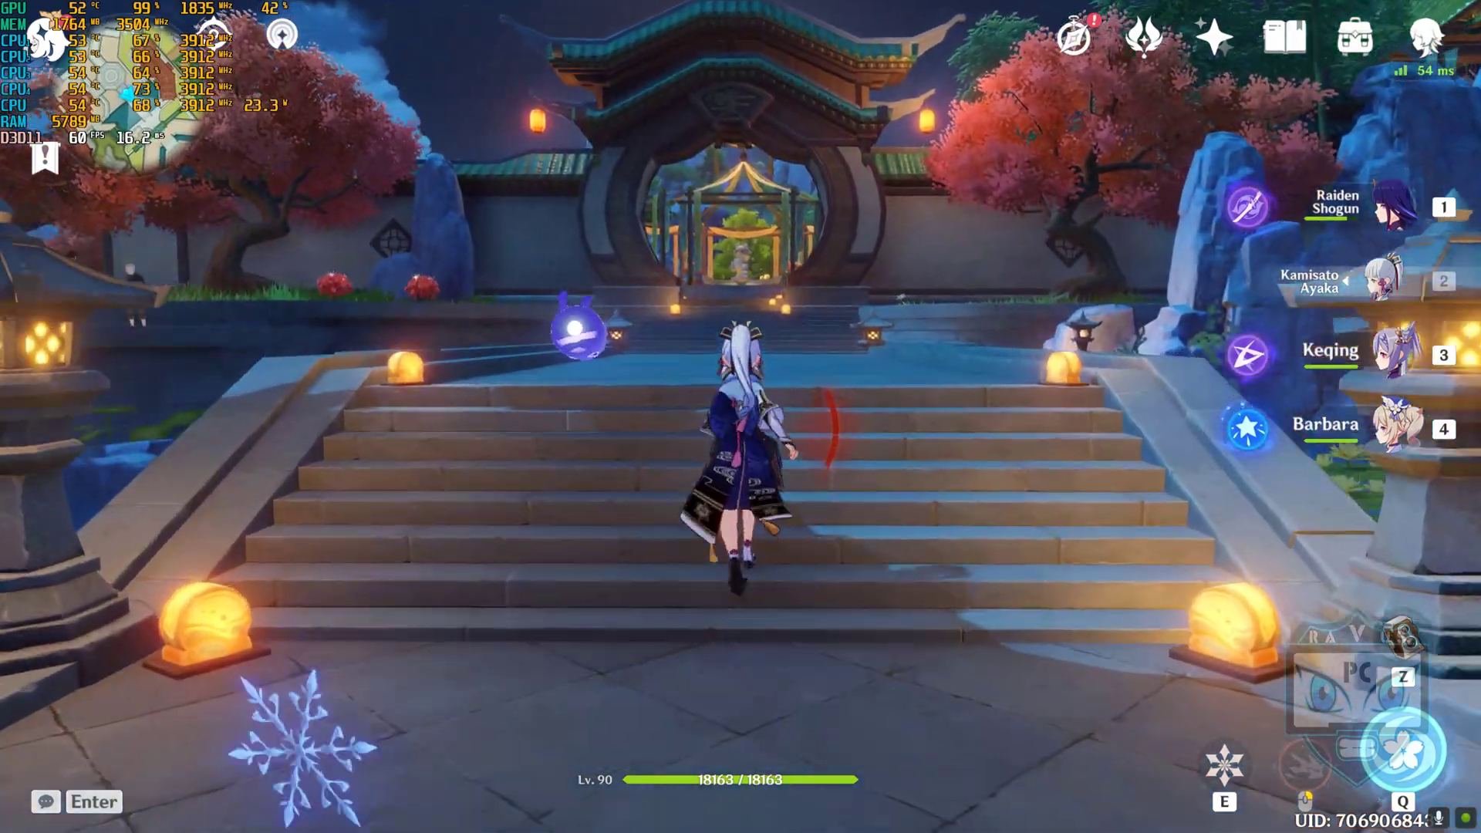
pyautogui.press('shift')
pyautogui.press('w')
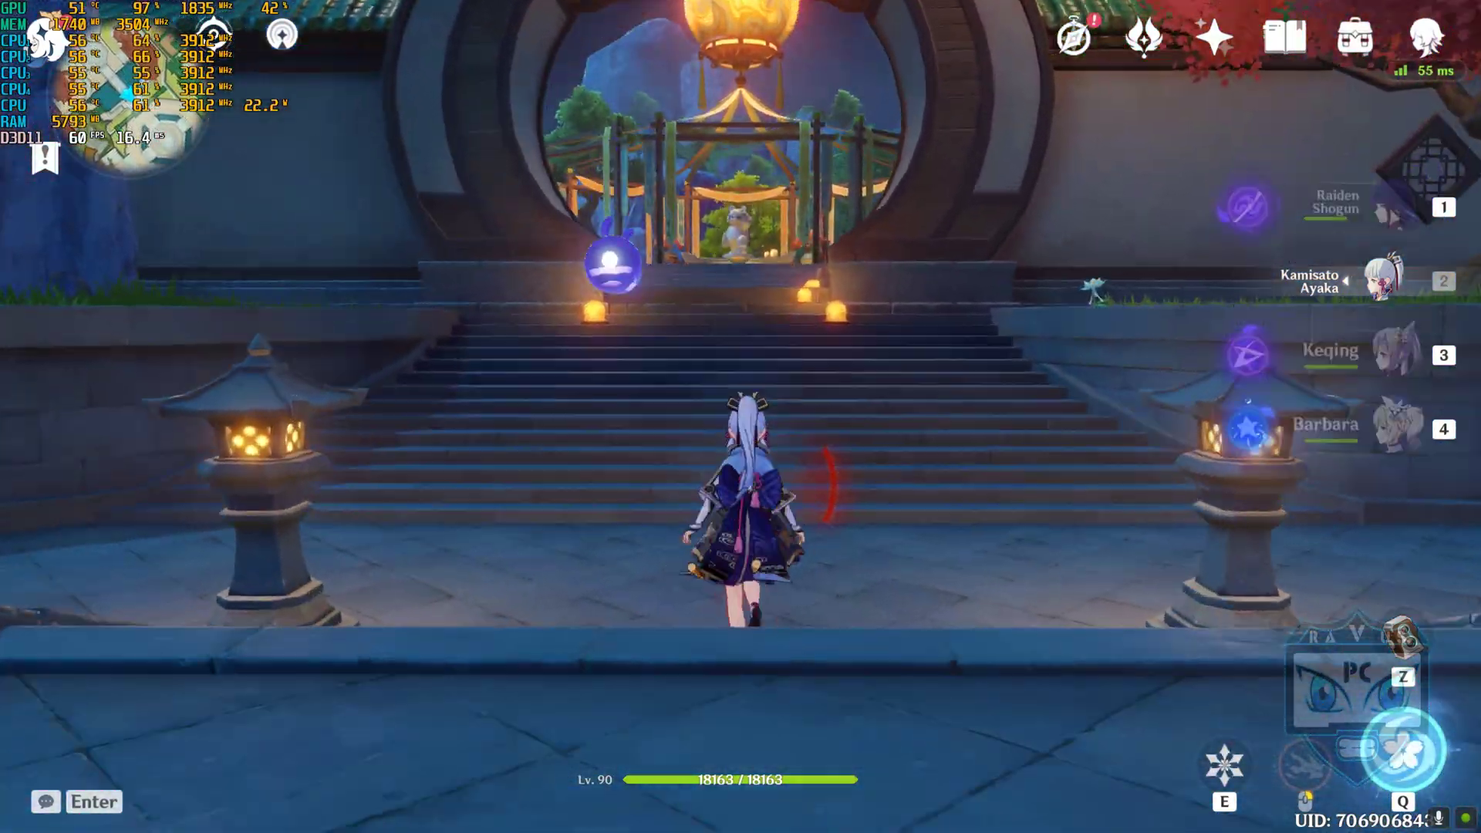
pyautogui.press('w')
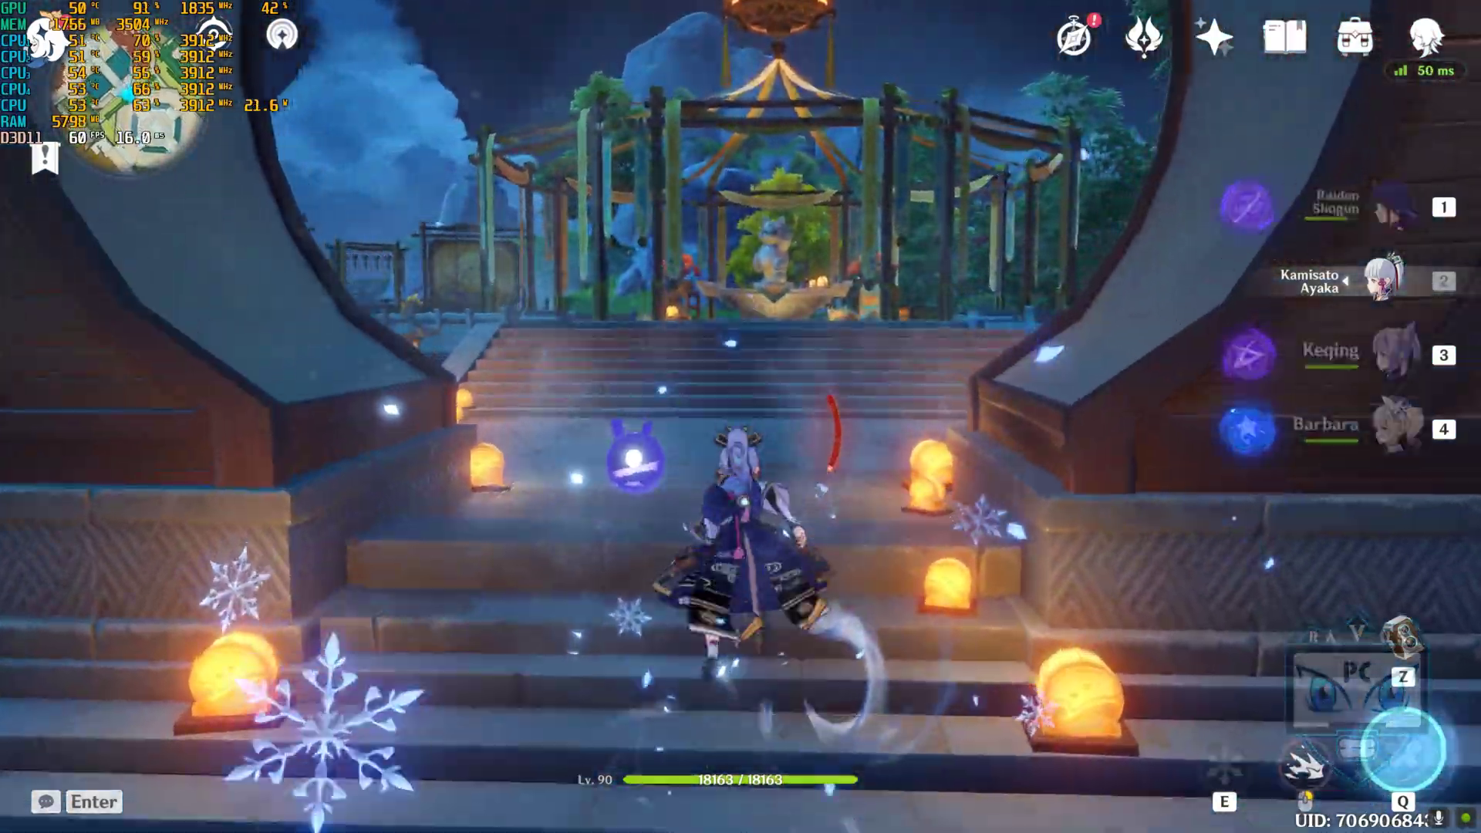
pyautogui.press('shift')
pyautogui.press('w')
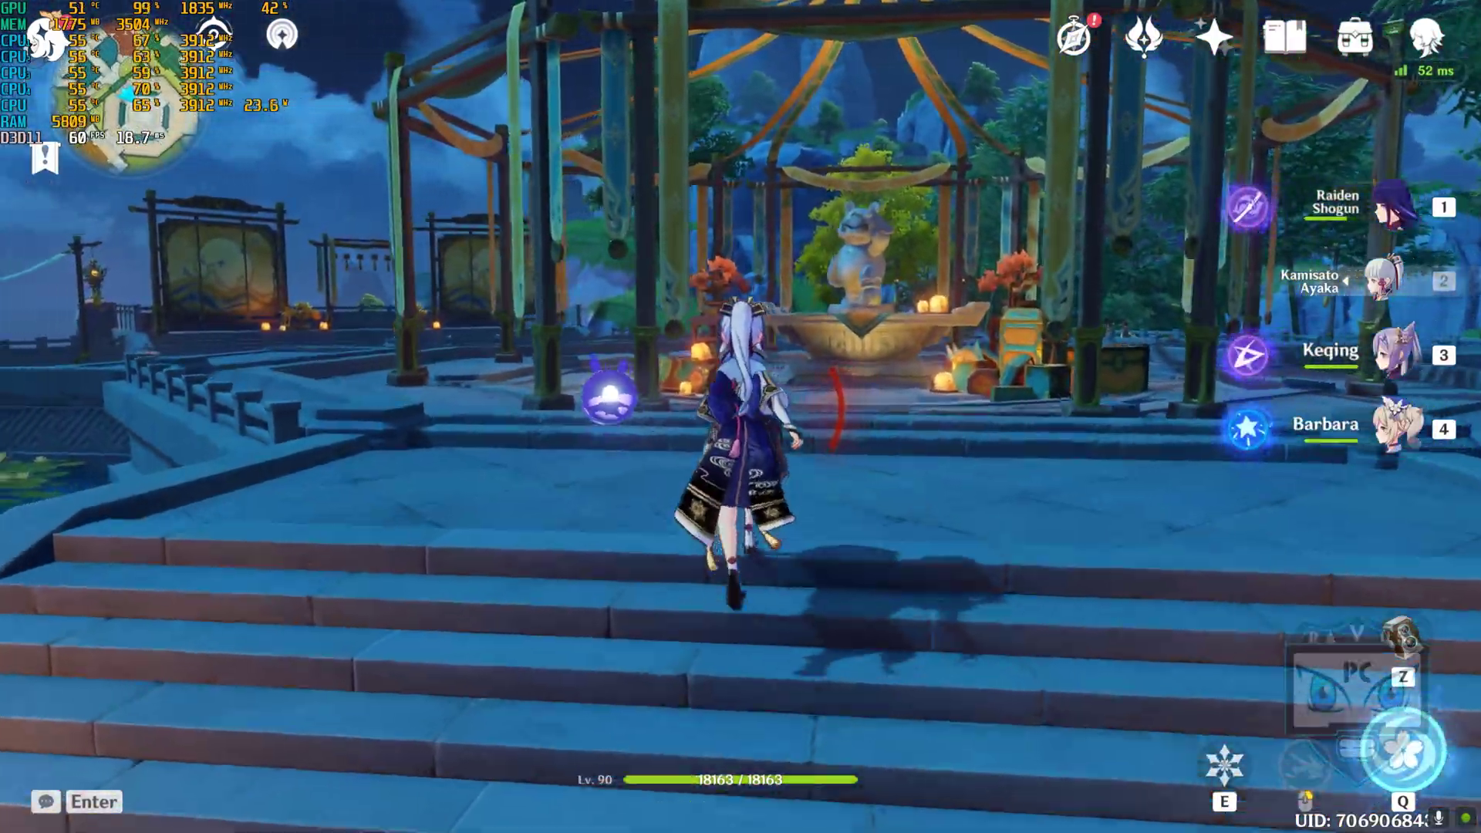
# Step: Dash around the draped pavilion and run in among the lanterns, chests and potted tree beside the statue
pyautogui.press('shift')
pyautogui.press('w')
pyautogui.press('shift')
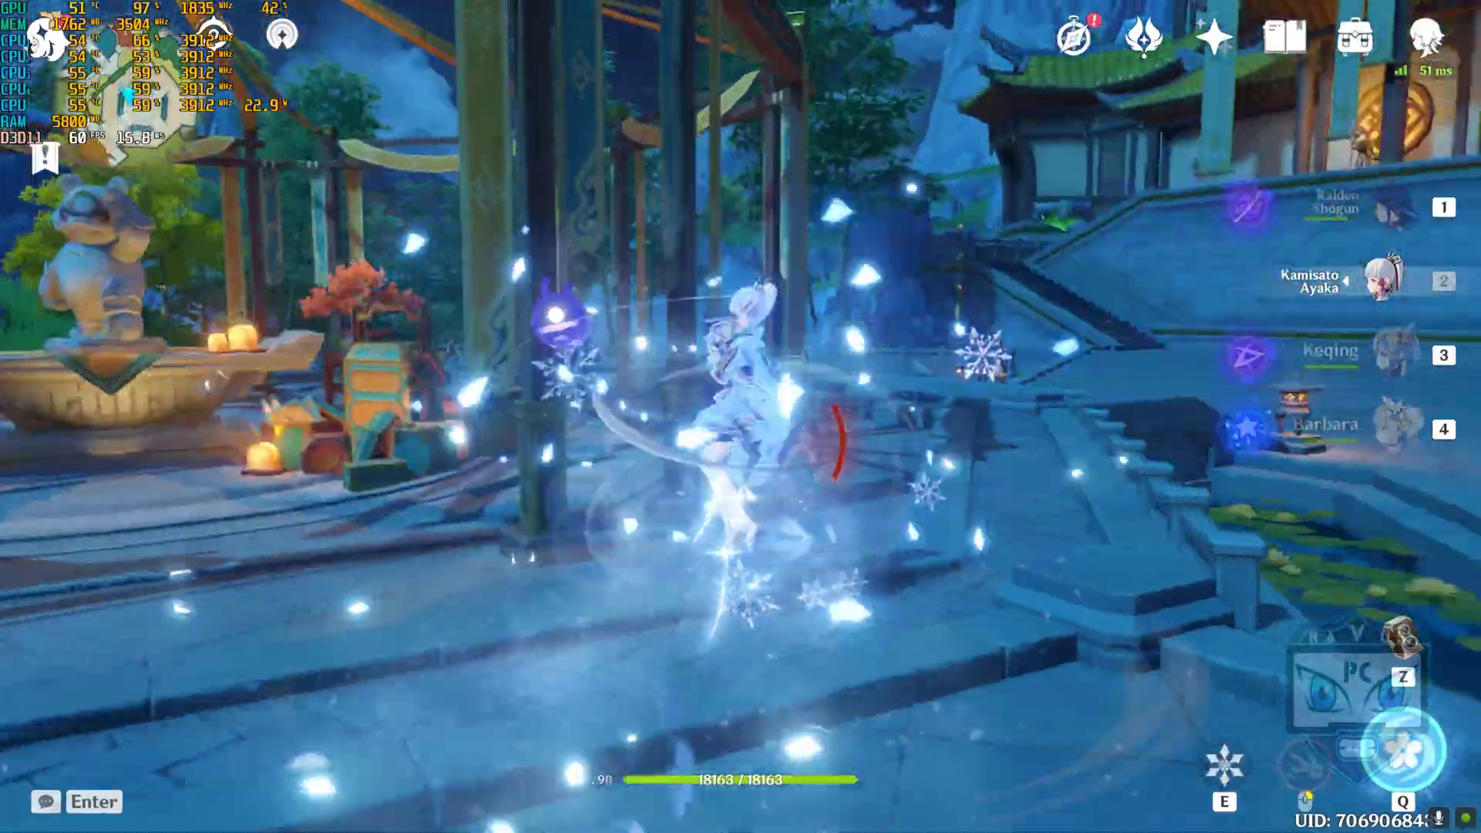
pyautogui.press('w')
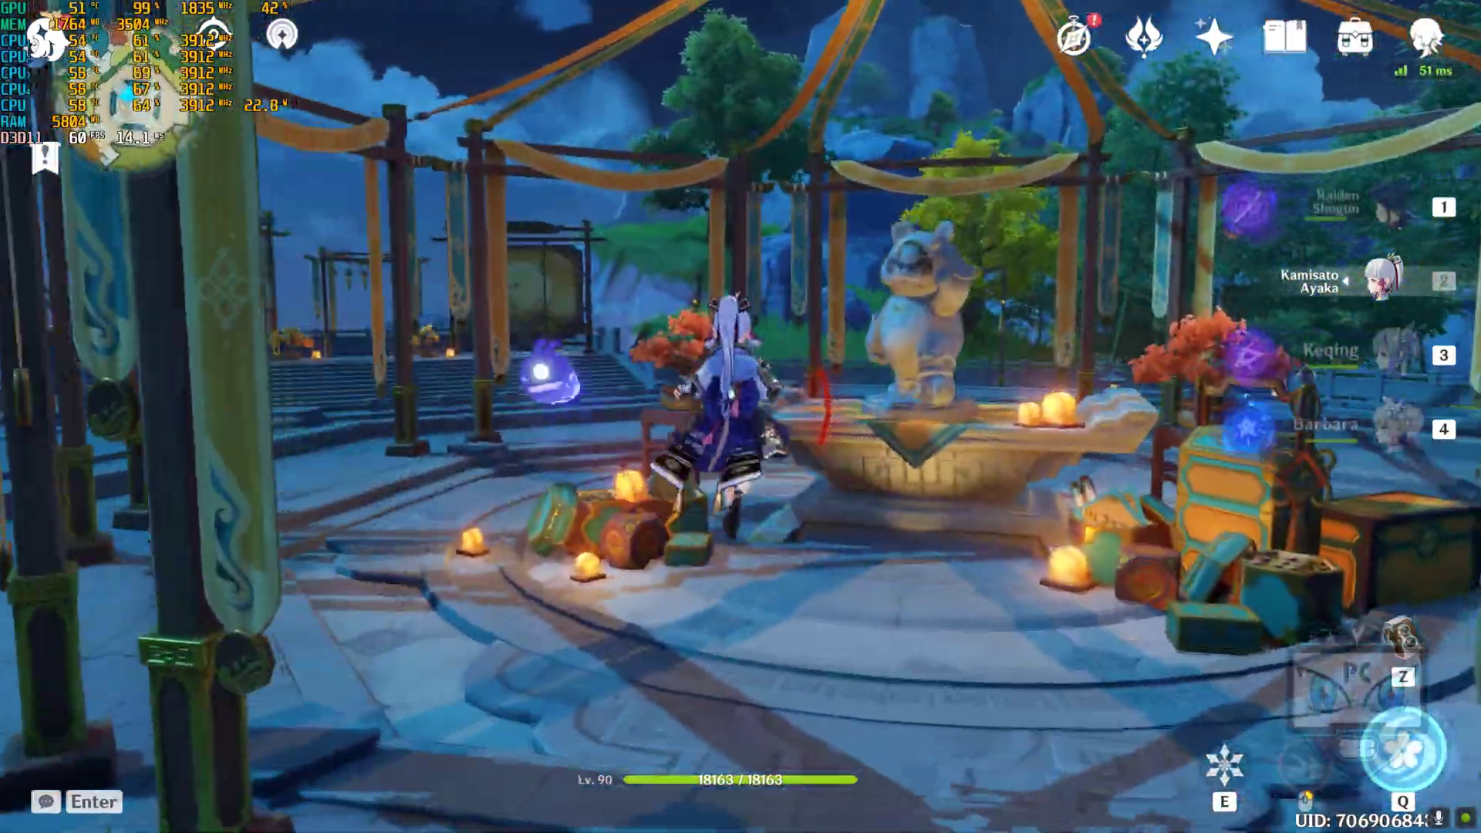
pyautogui.press('w')
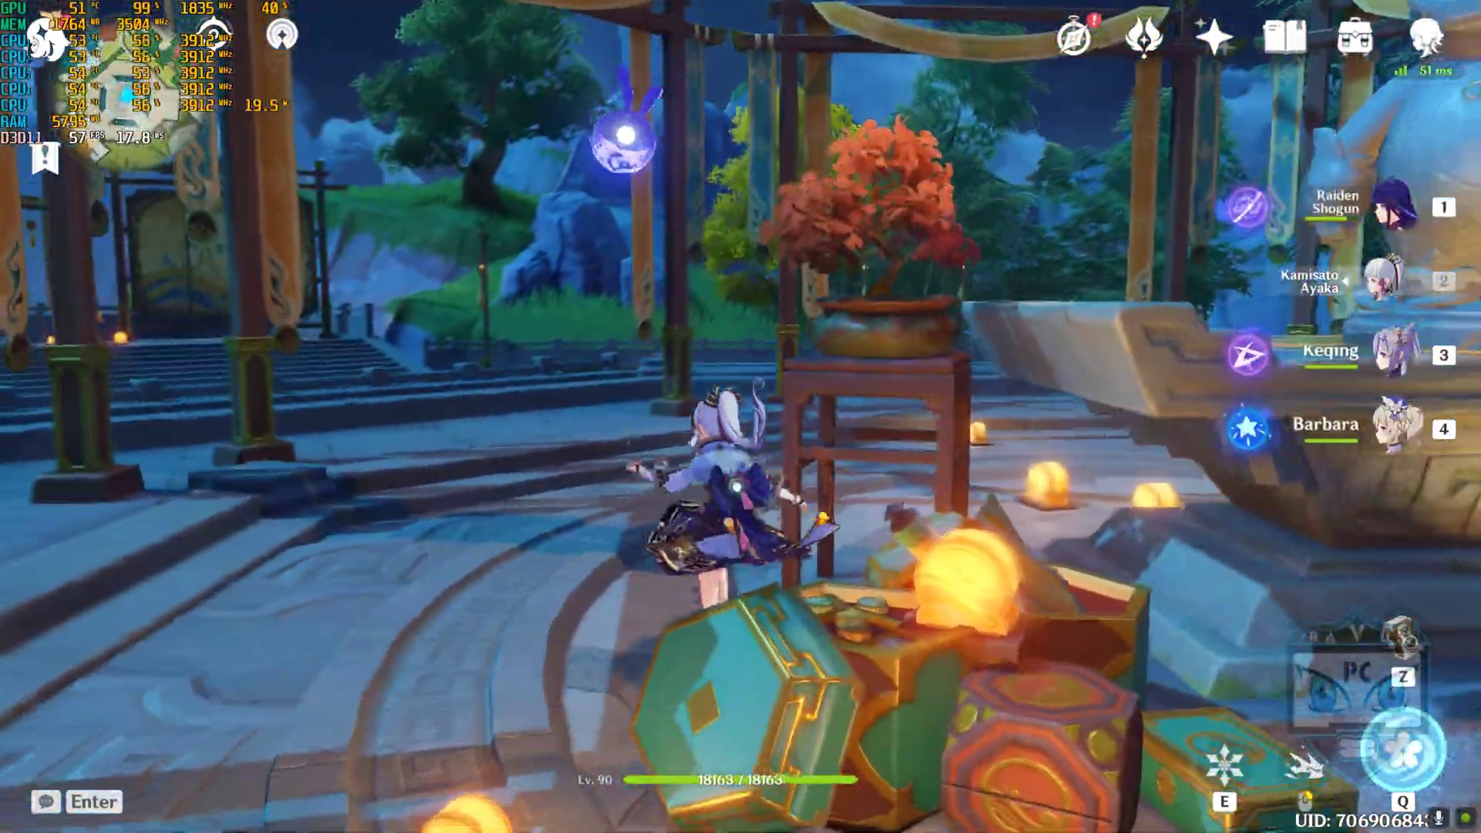
# Step: Dash out of the pavilion onto the open terrace and stop by the small stone lantern
pyautogui.press('w')
pyautogui.press('shift')
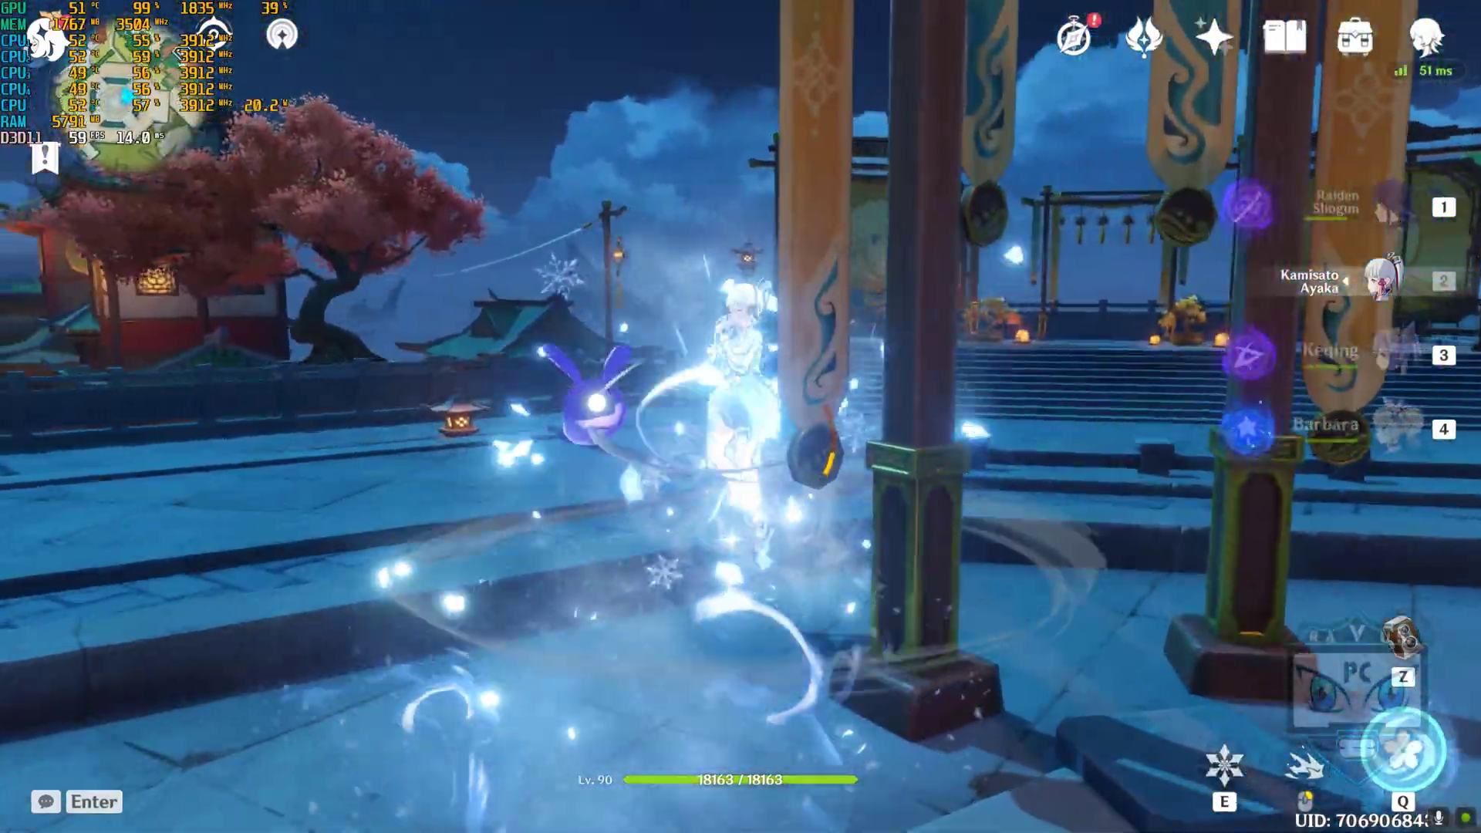
pyautogui.press('e')
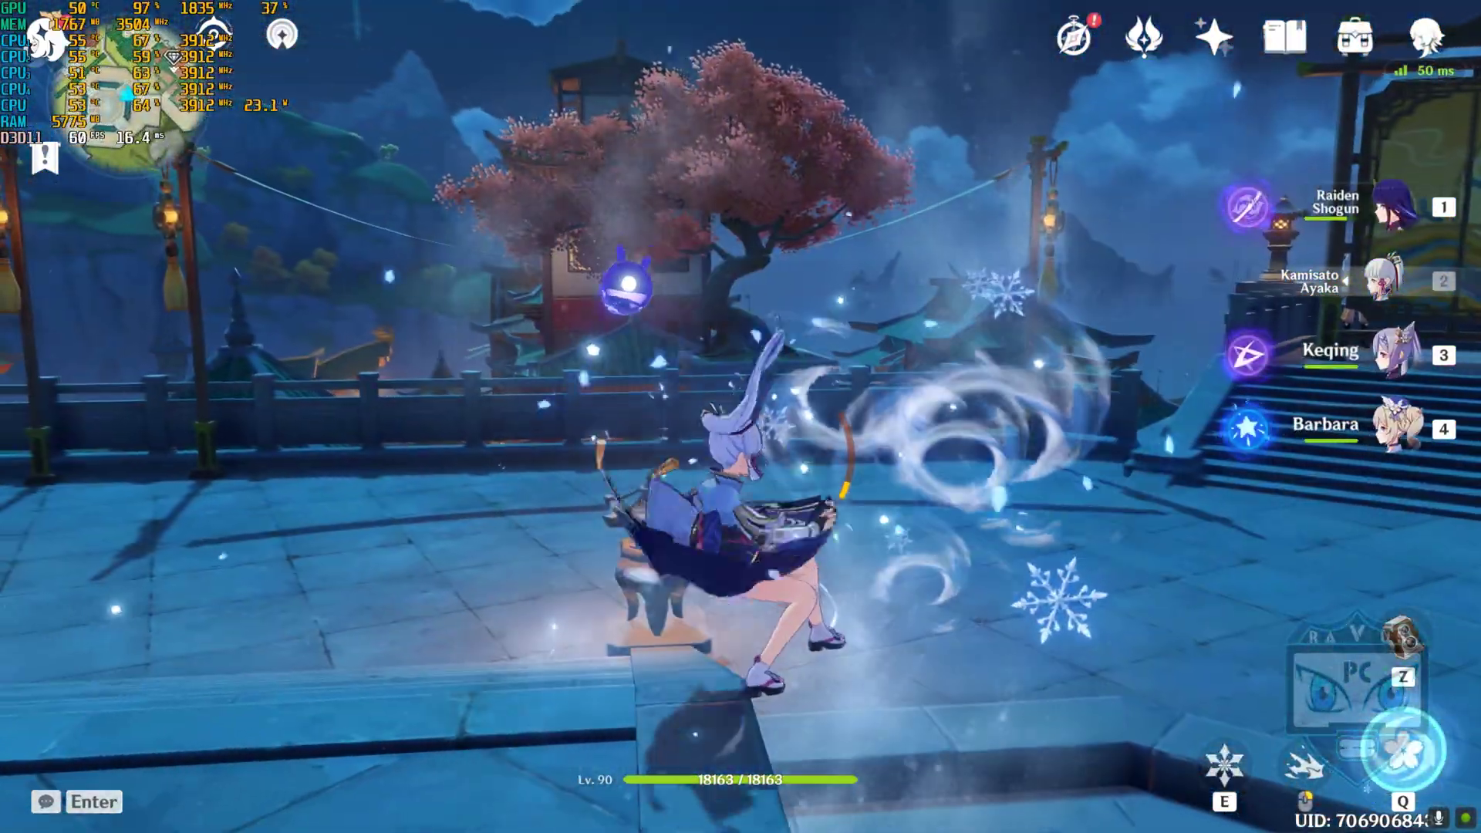
# Step: Open the world map, move across it to the Inazuma islands and teleport to Inazuma City
pyautogui.press('q')
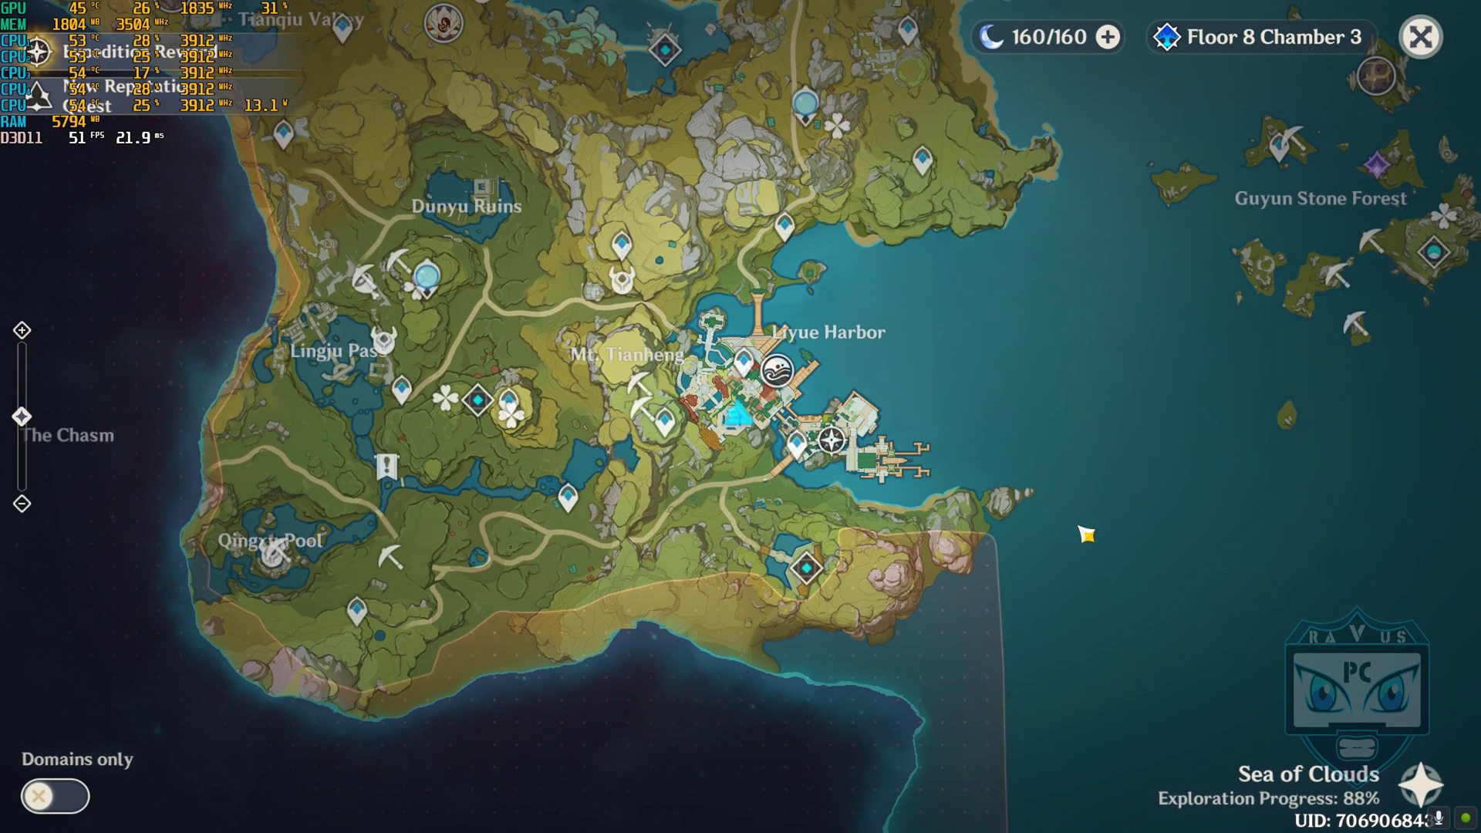
pyautogui.moveTo(1169, 567); pyautogui.dragTo(617, 324)
pyautogui.moveTo(1203, 597); pyautogui.dragTo(736, 396)
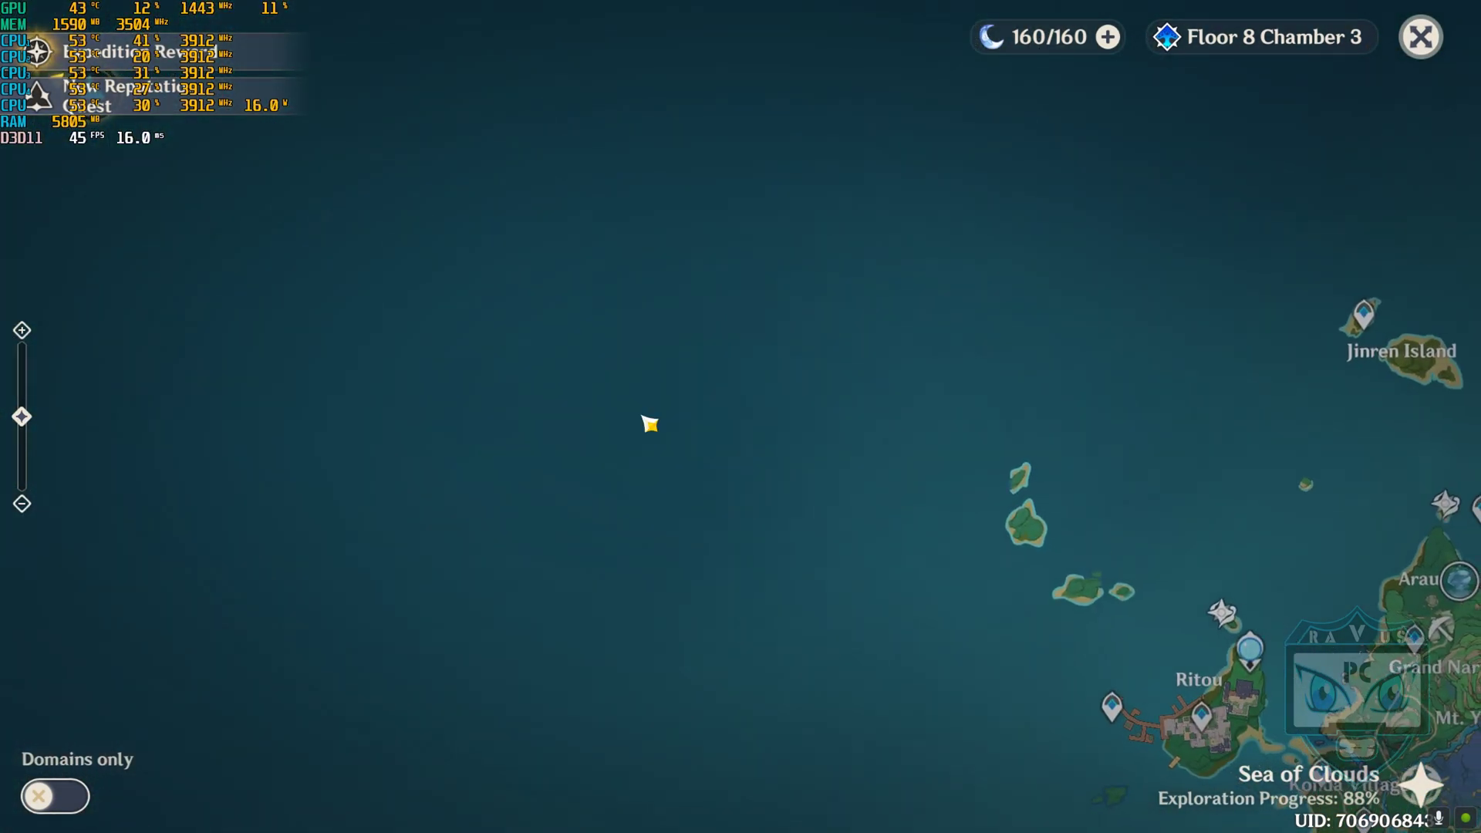
pyautogui.moveTo(1277, 574); pyautogui.dragTo(493, 360)
pyautogui.moveTo(798, 792); pyautogui.dragTo(568, 571)
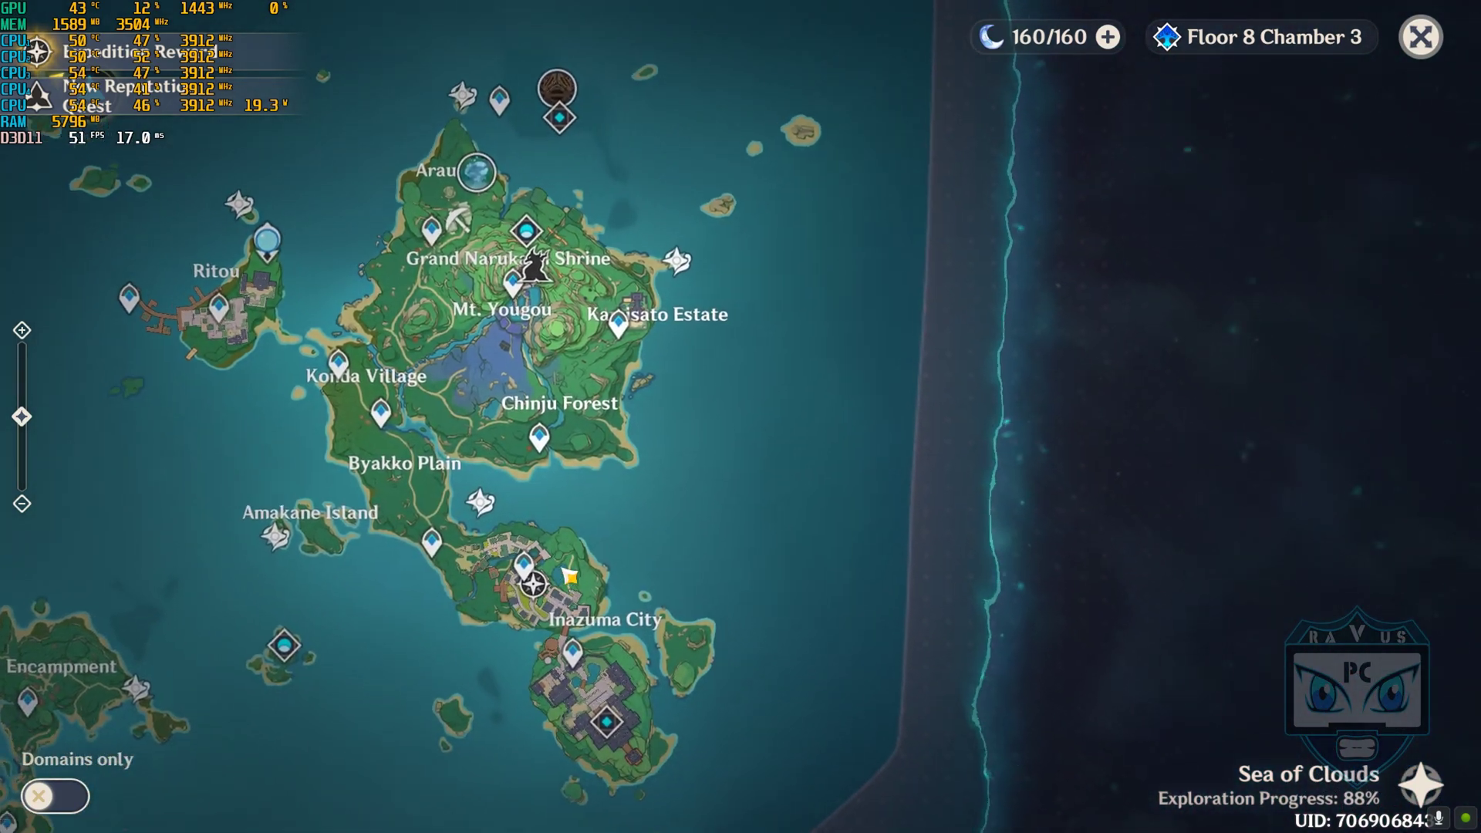
pyautogui.click(1209, 578)
pyautogui.click(1254, 769)
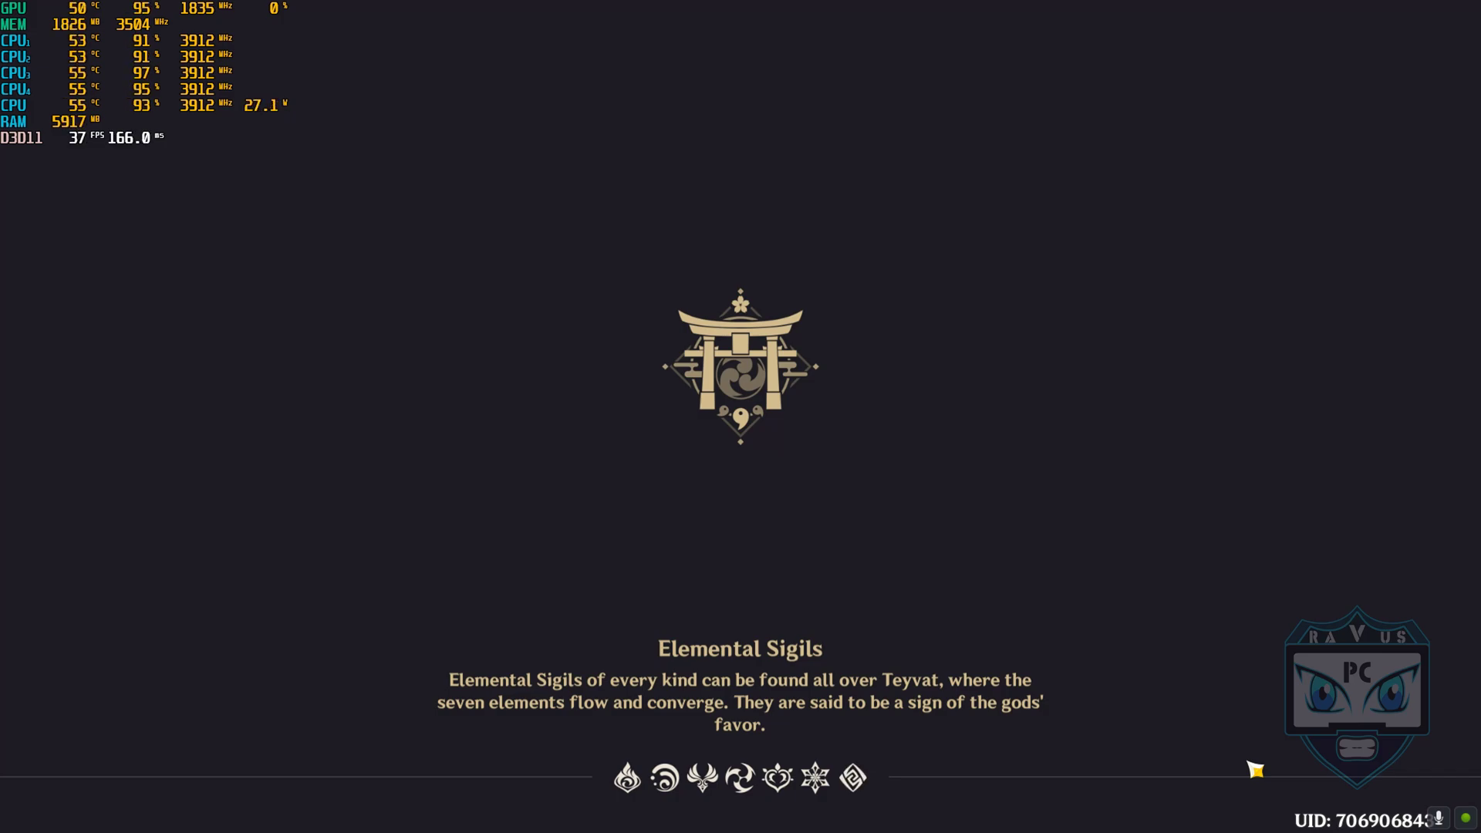
# Step: Dash past the stairs to the Tsukumomono Groceries counter, switch to Raiden Shogun and cast her elemental skill there
pyautogui.press('w')
pyautogui.press('shift')
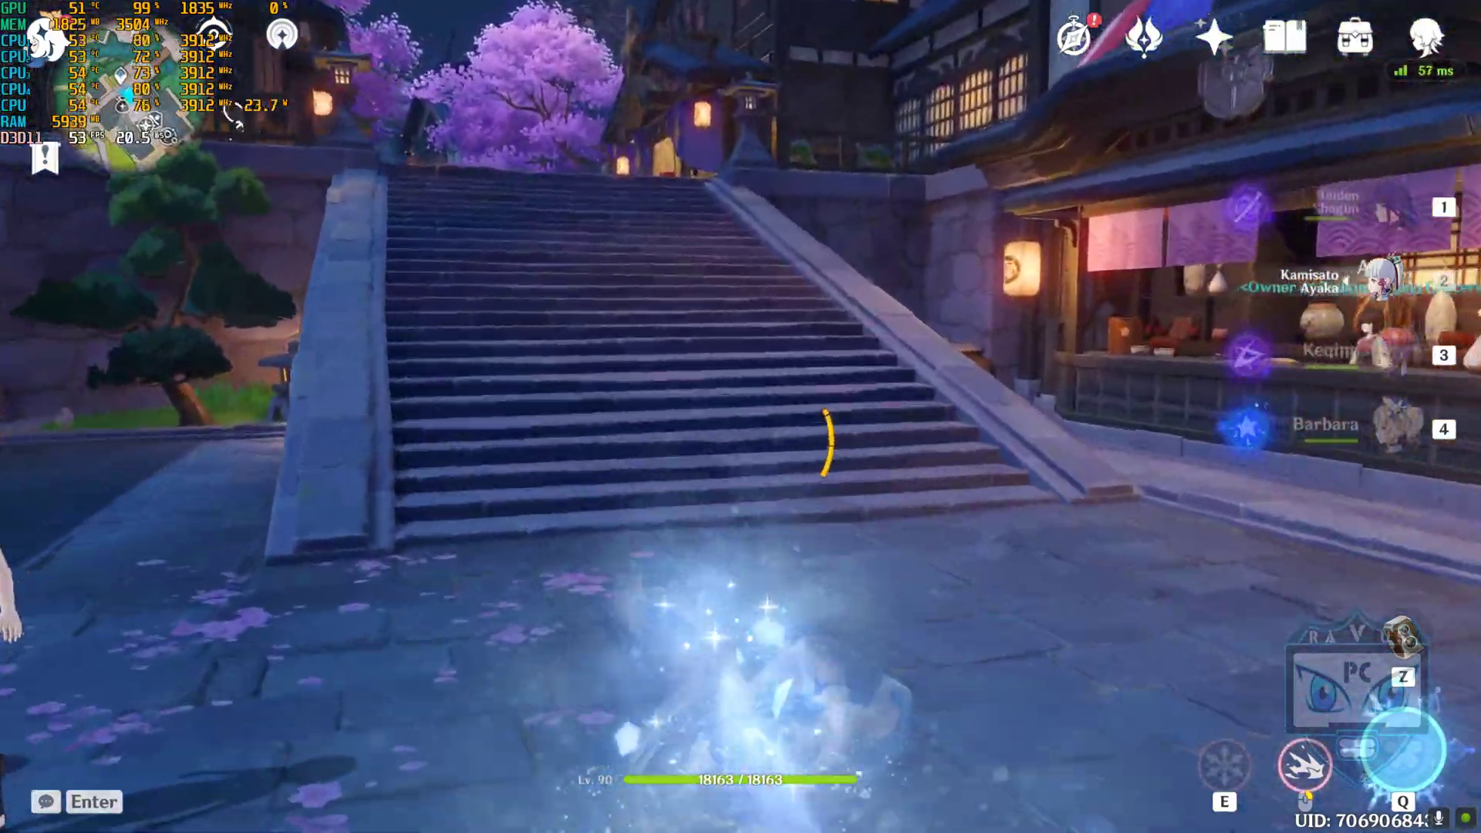
pyautogui.press('d')
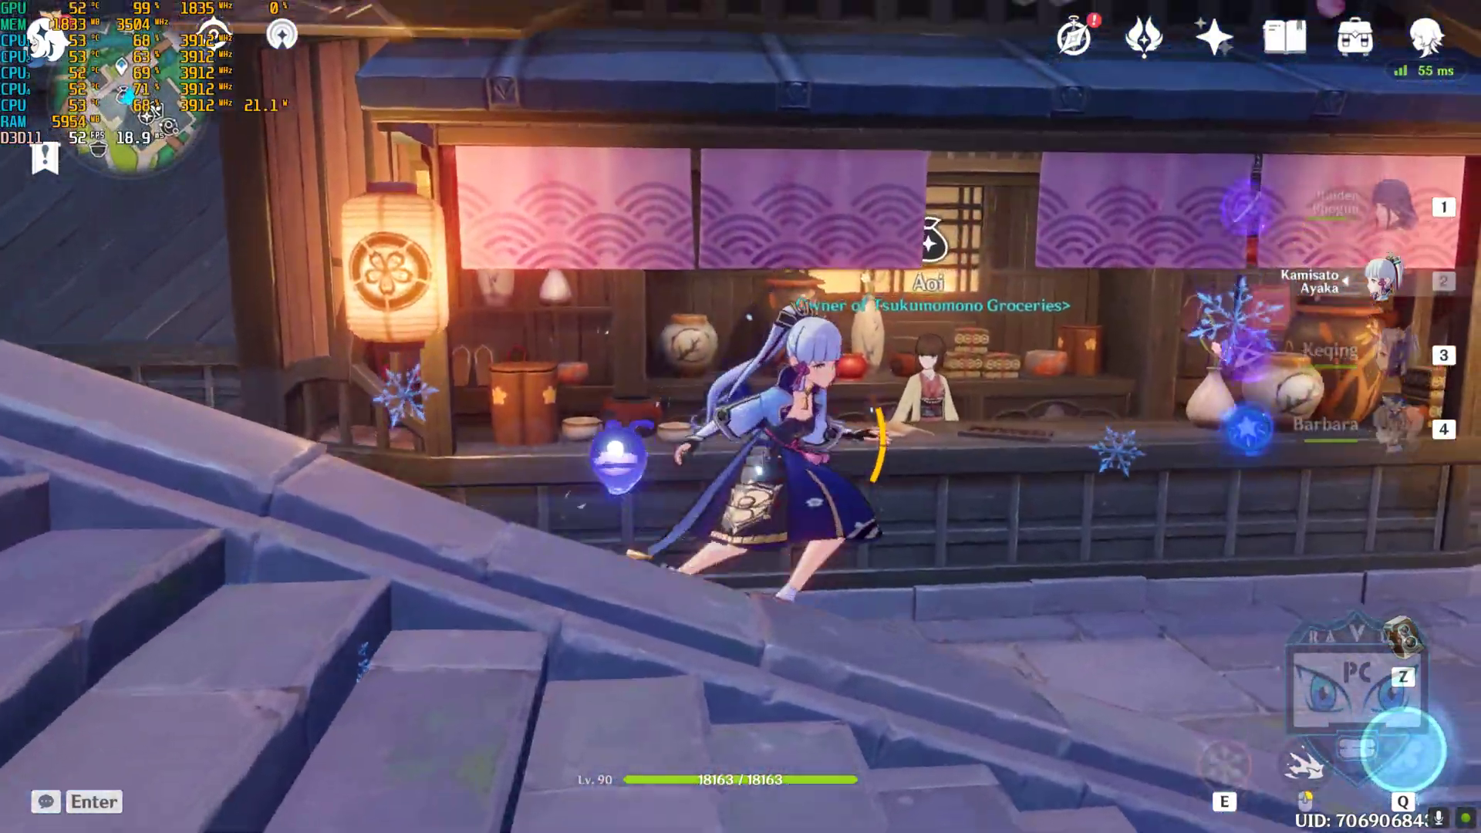
pyautogui.press('1')
pyautogui.press('e')
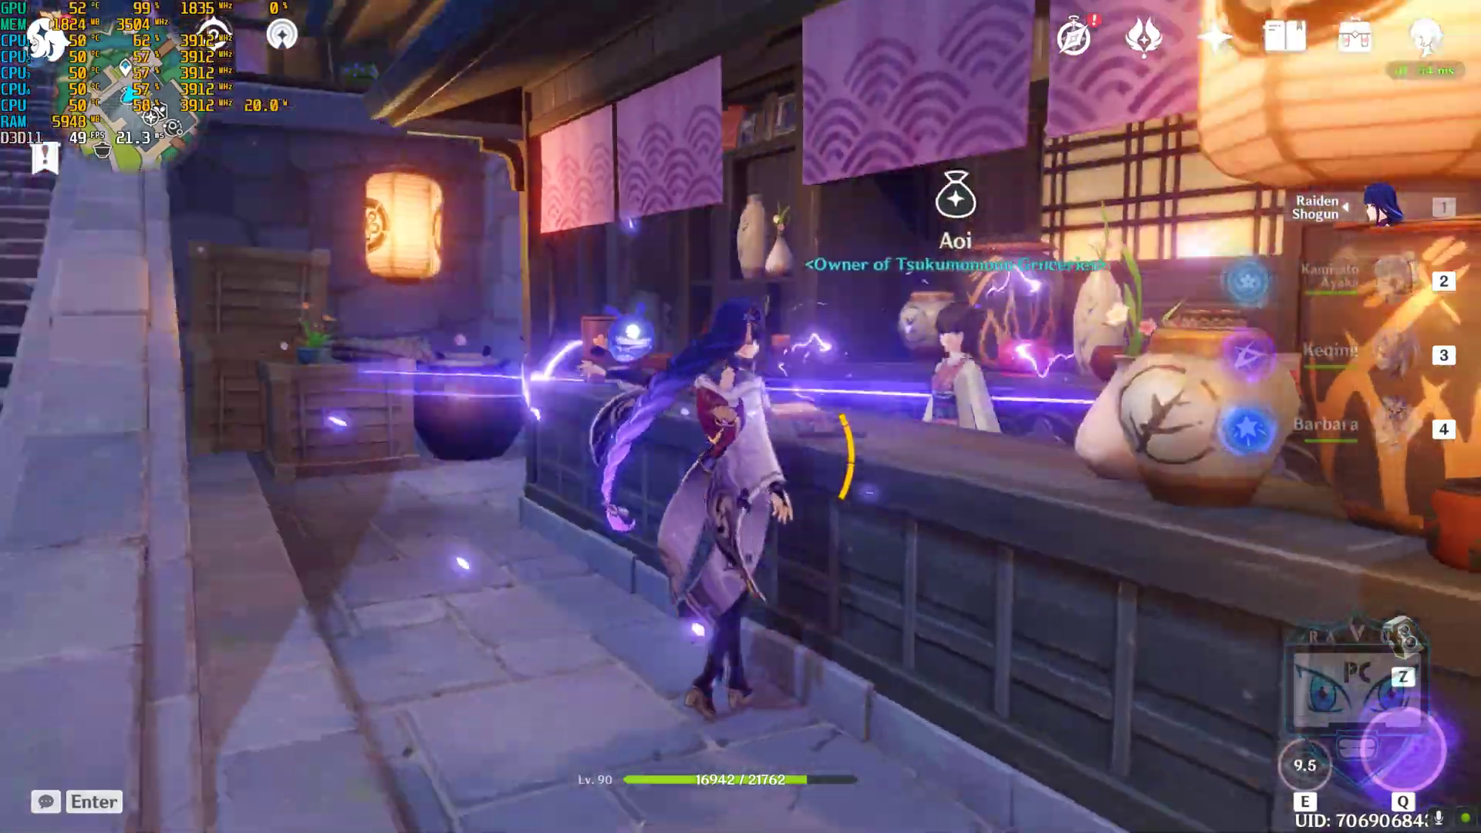
# Step: Sprint along the Inazuma City street past the Adventurers' Guild counter to the lantern-lit food stall
pyautogui.press('w')
pyautogui.press('shift')
pyautogui.press('w')
pyautogui.press('shift')
pyautogui.press('w')
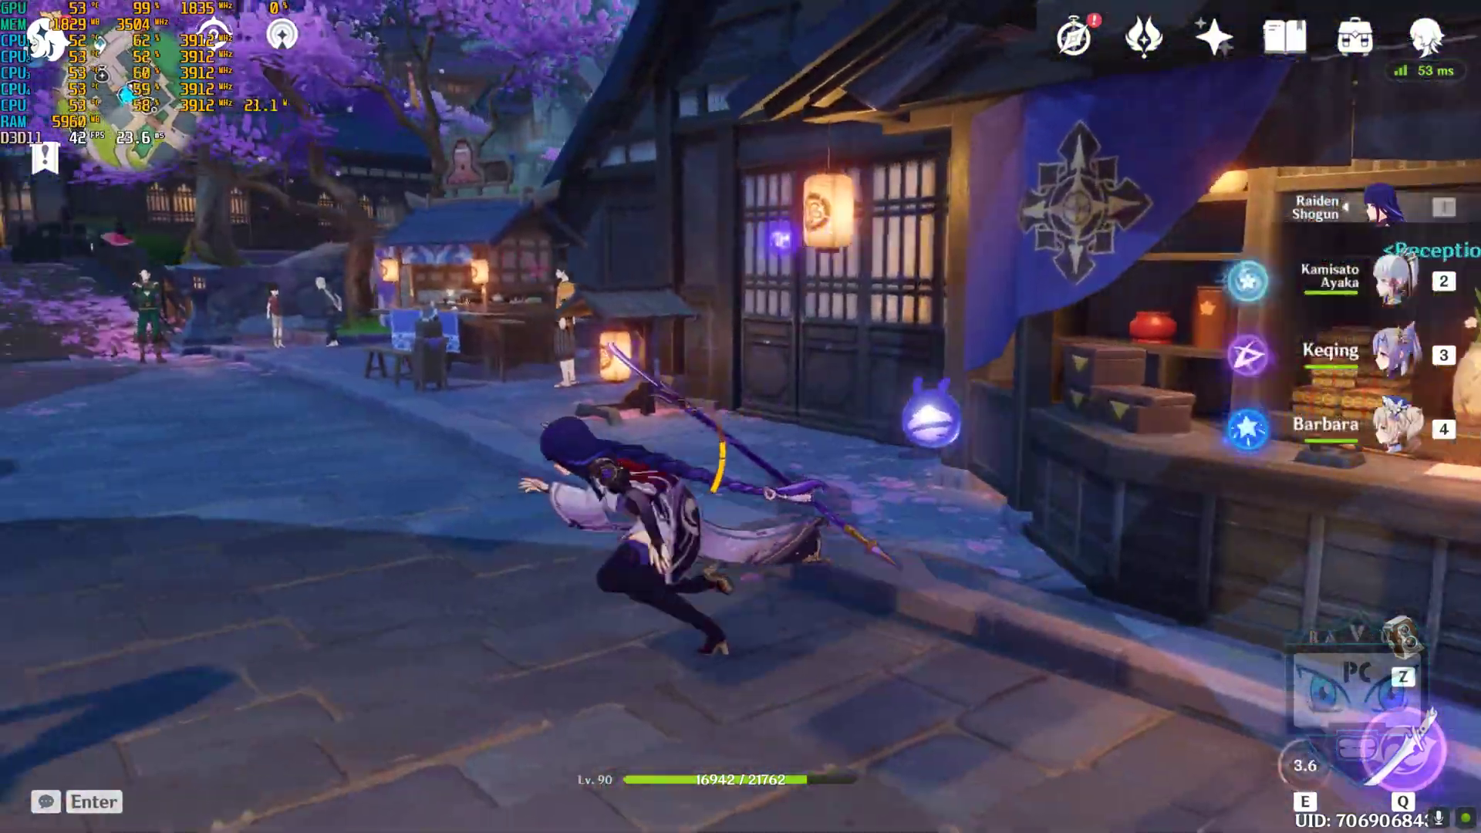
pyautogui.press('w')
pyautogui.press('shift')
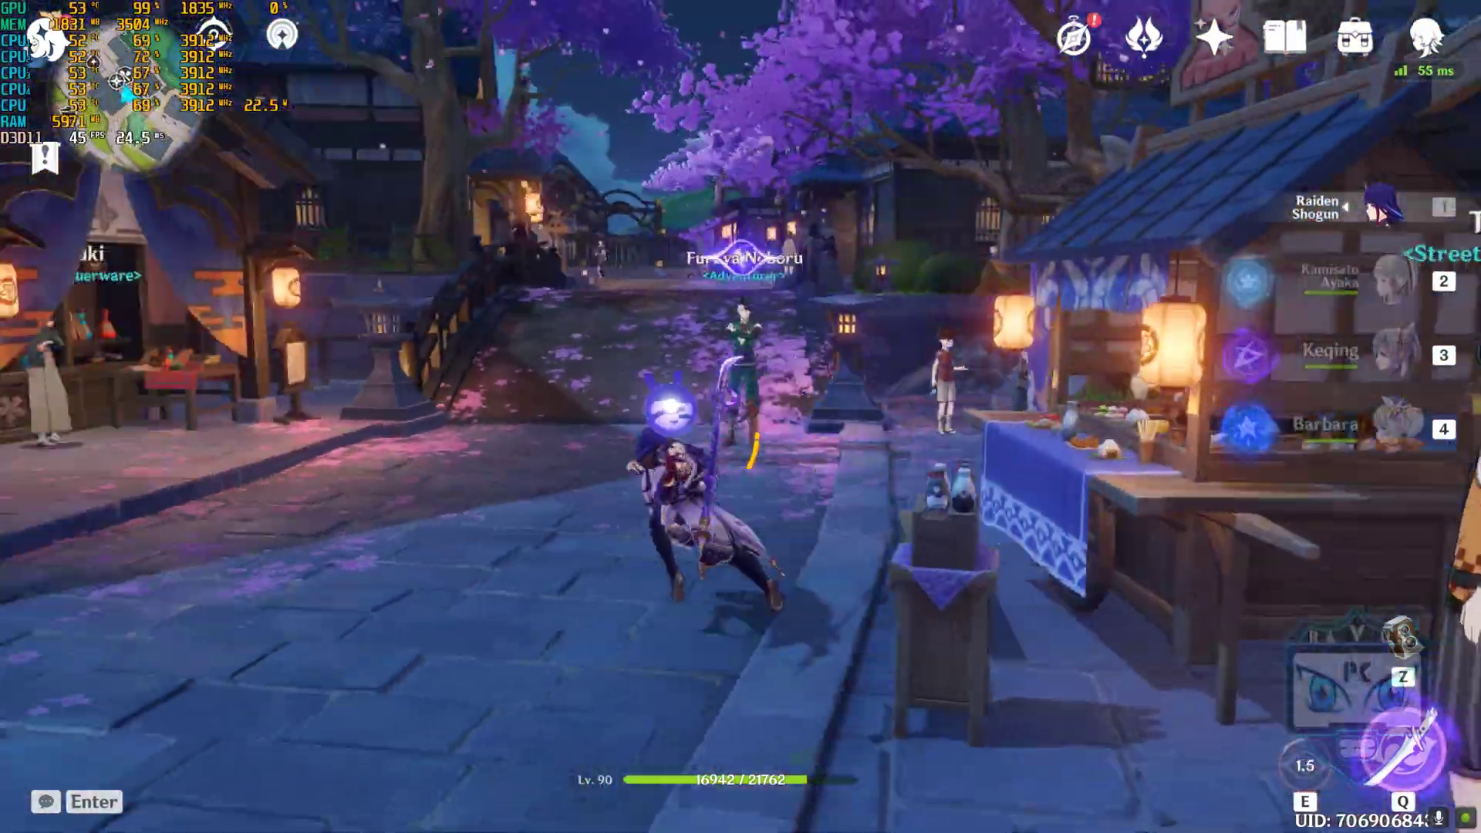
# Step: Cross the petal-covered wooden bridge and run past the bathhouse to the Netsuke no Gen Crafts shop
pyautogui.press('w')
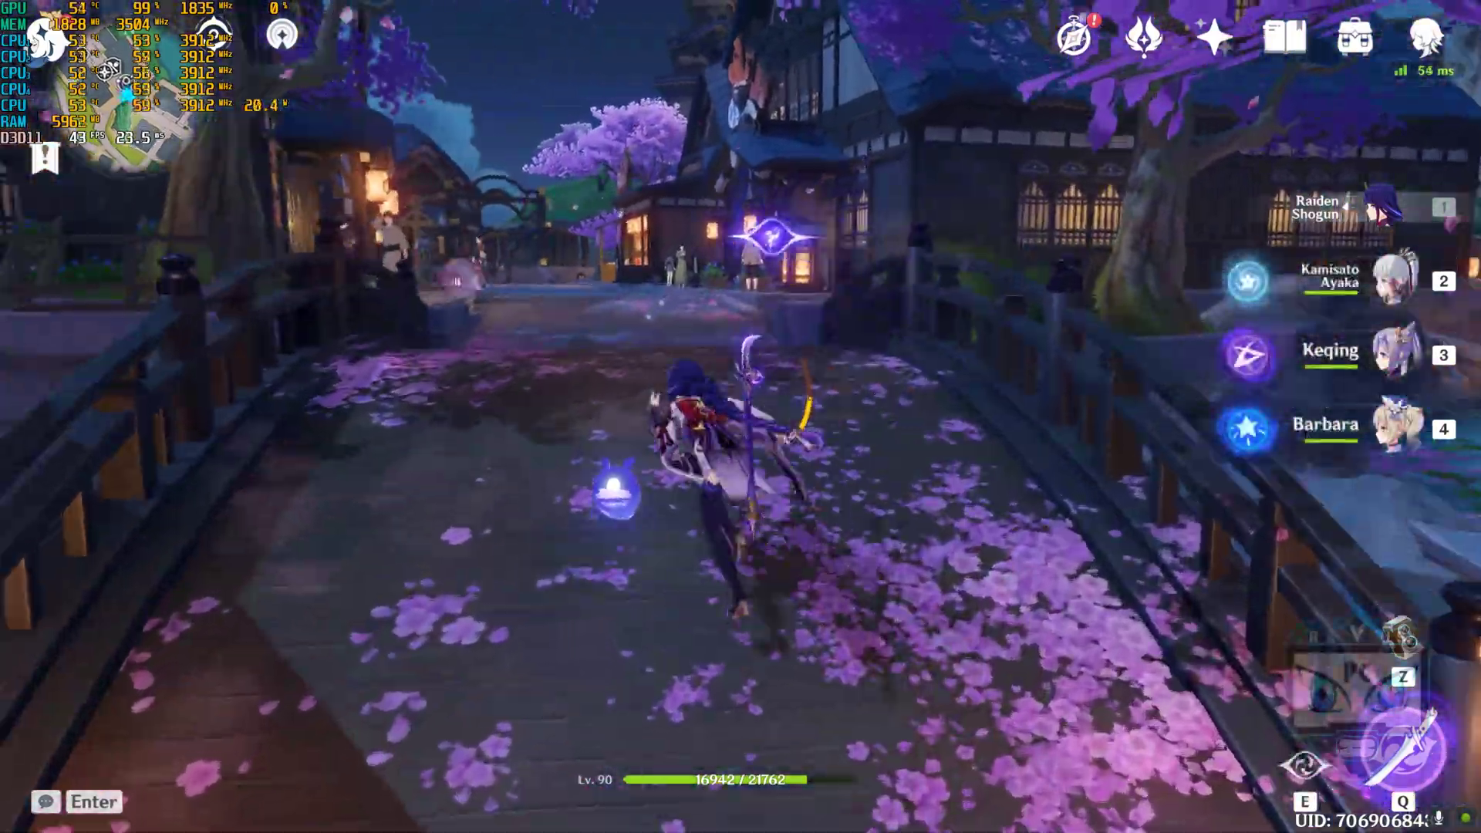
pyautogui.press('space')
pyautogui.press('w')
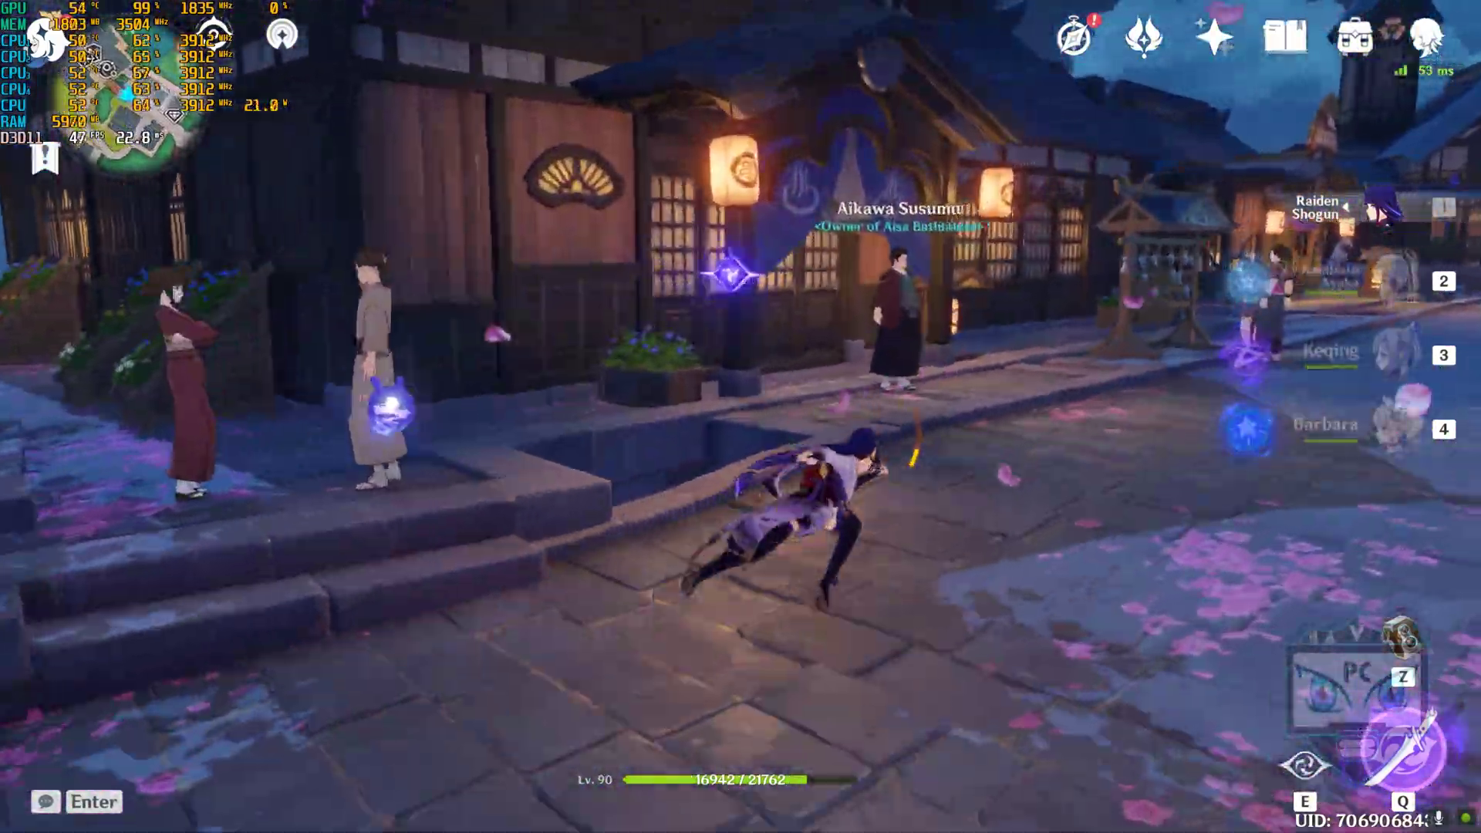
pyautogui.press('w')
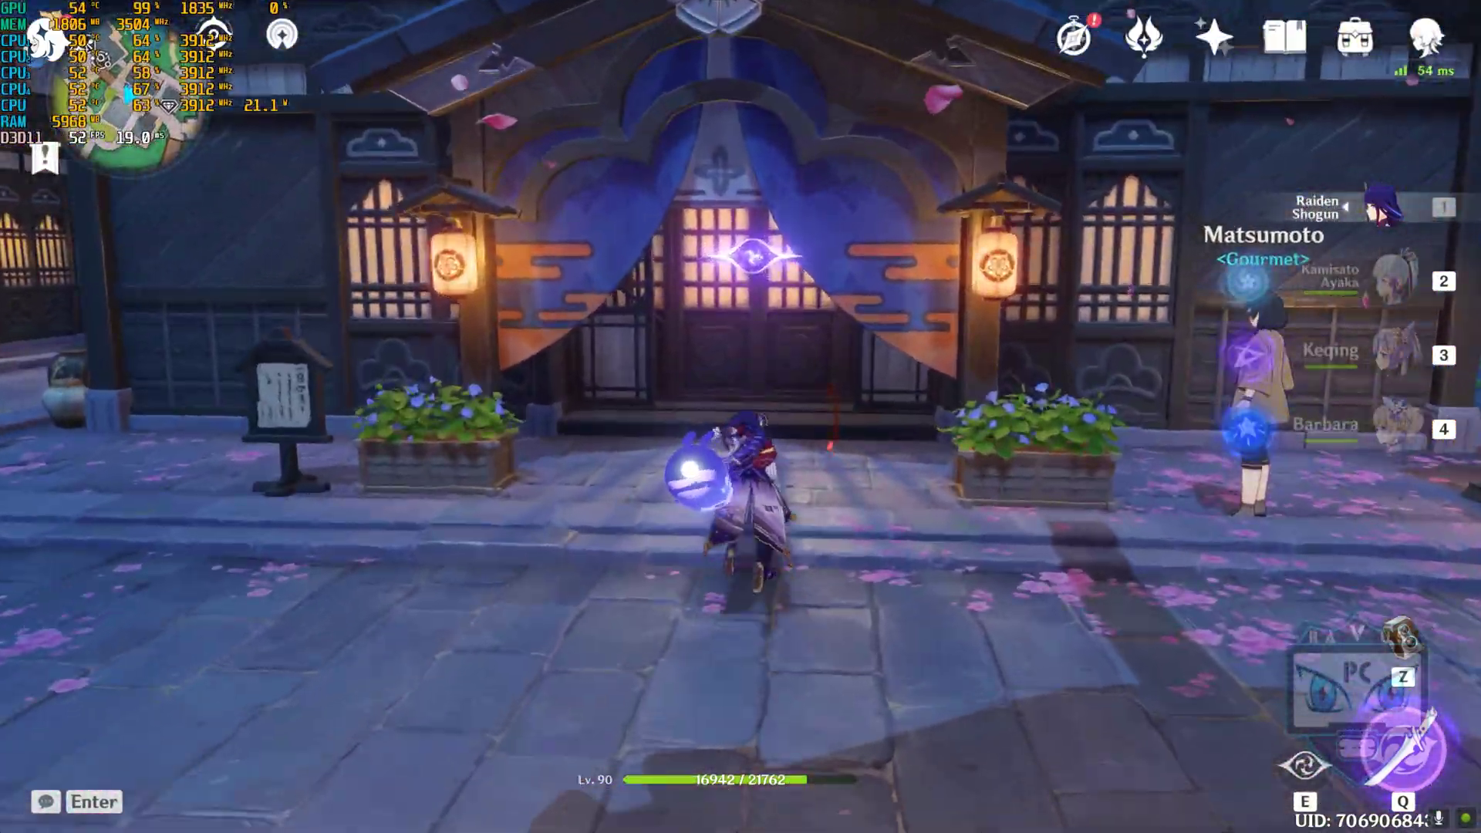
pyautogui.press('w')
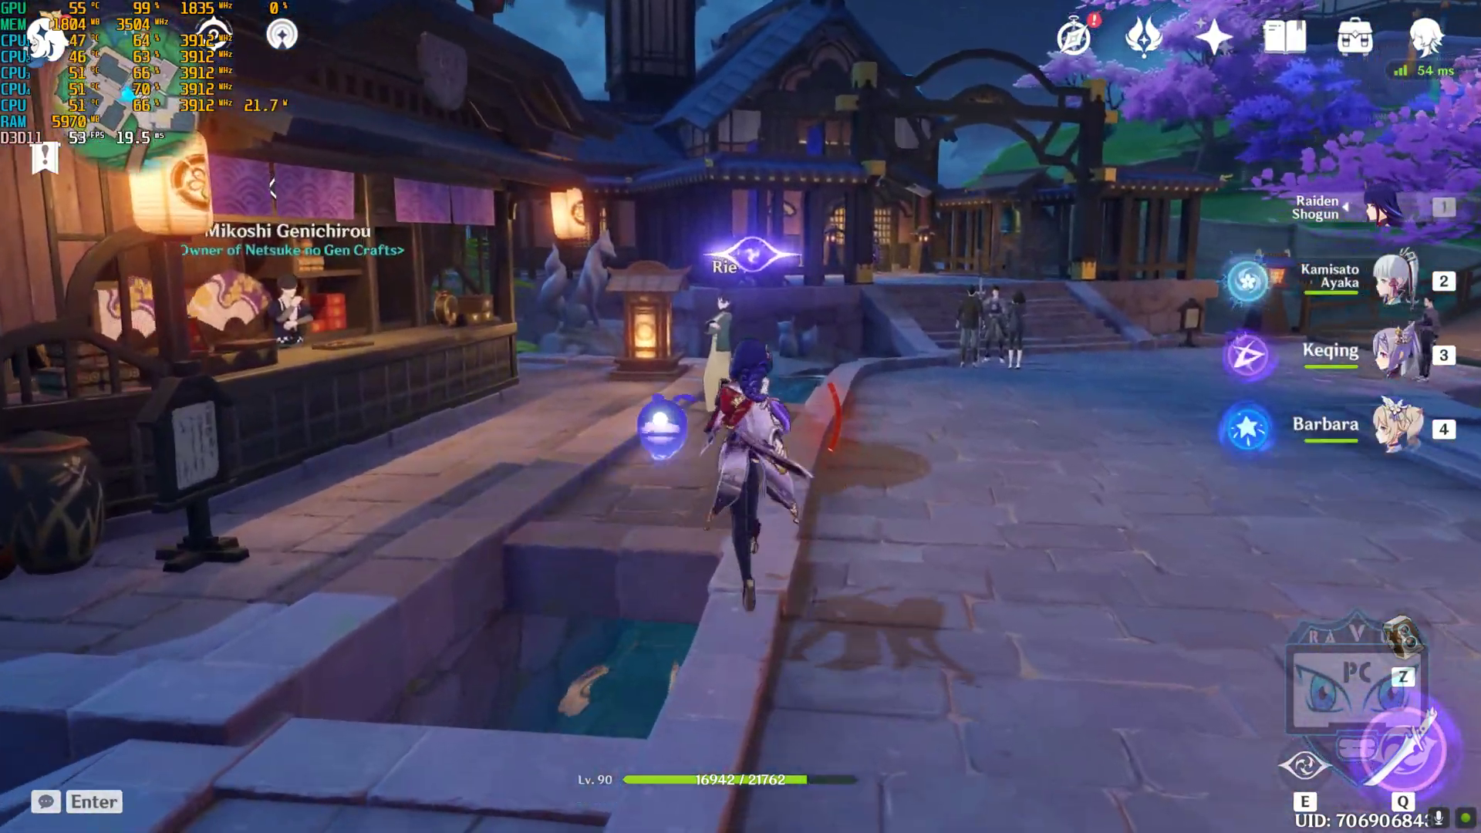
# Step: Run past Rie to the stone stairs, turn around and head back down the lantern-lit street to the fabric shop
pyautogui.press('d')
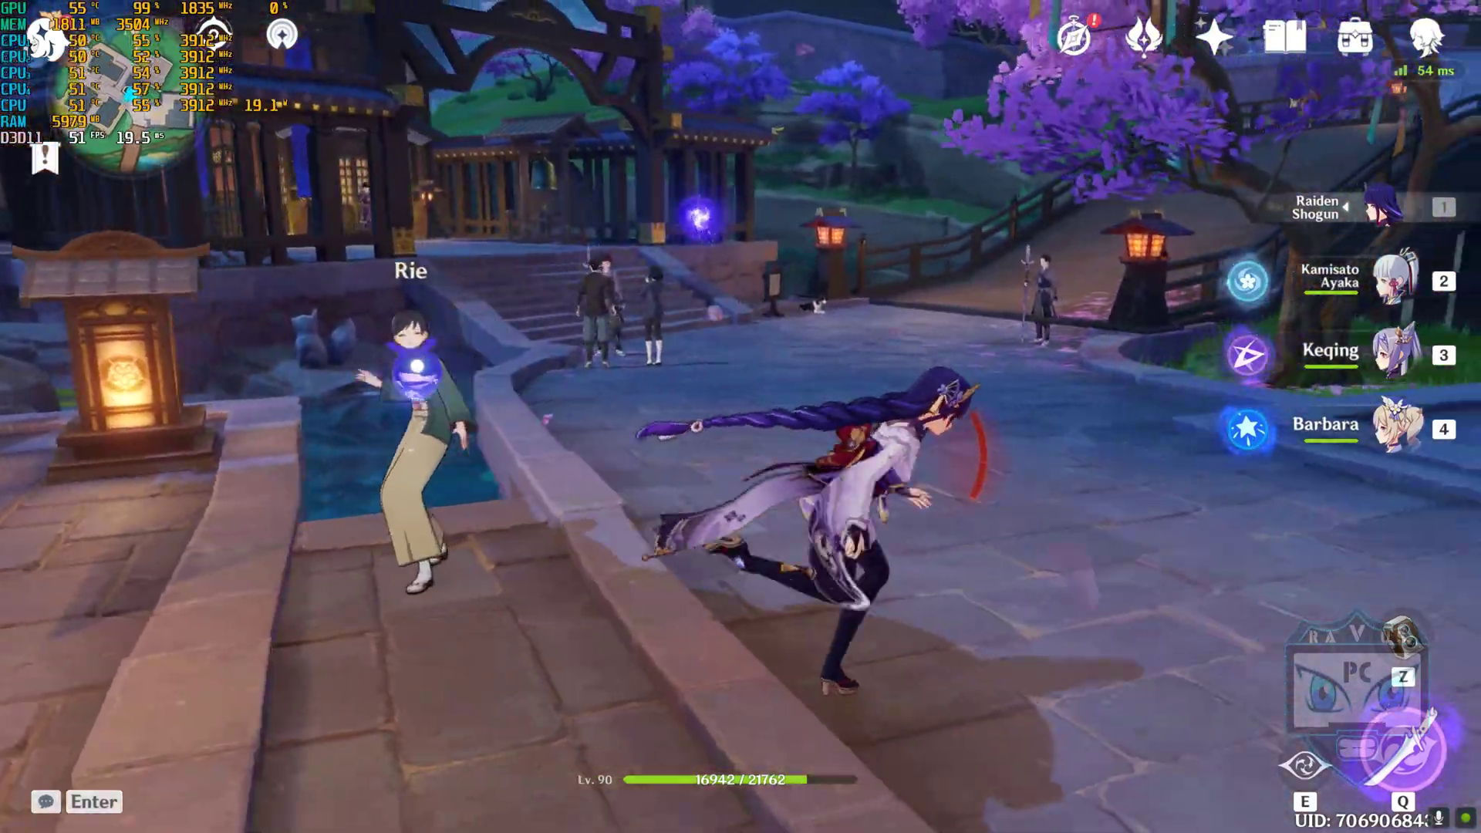
pyautogui.press('w')
pyautogui.press('w')
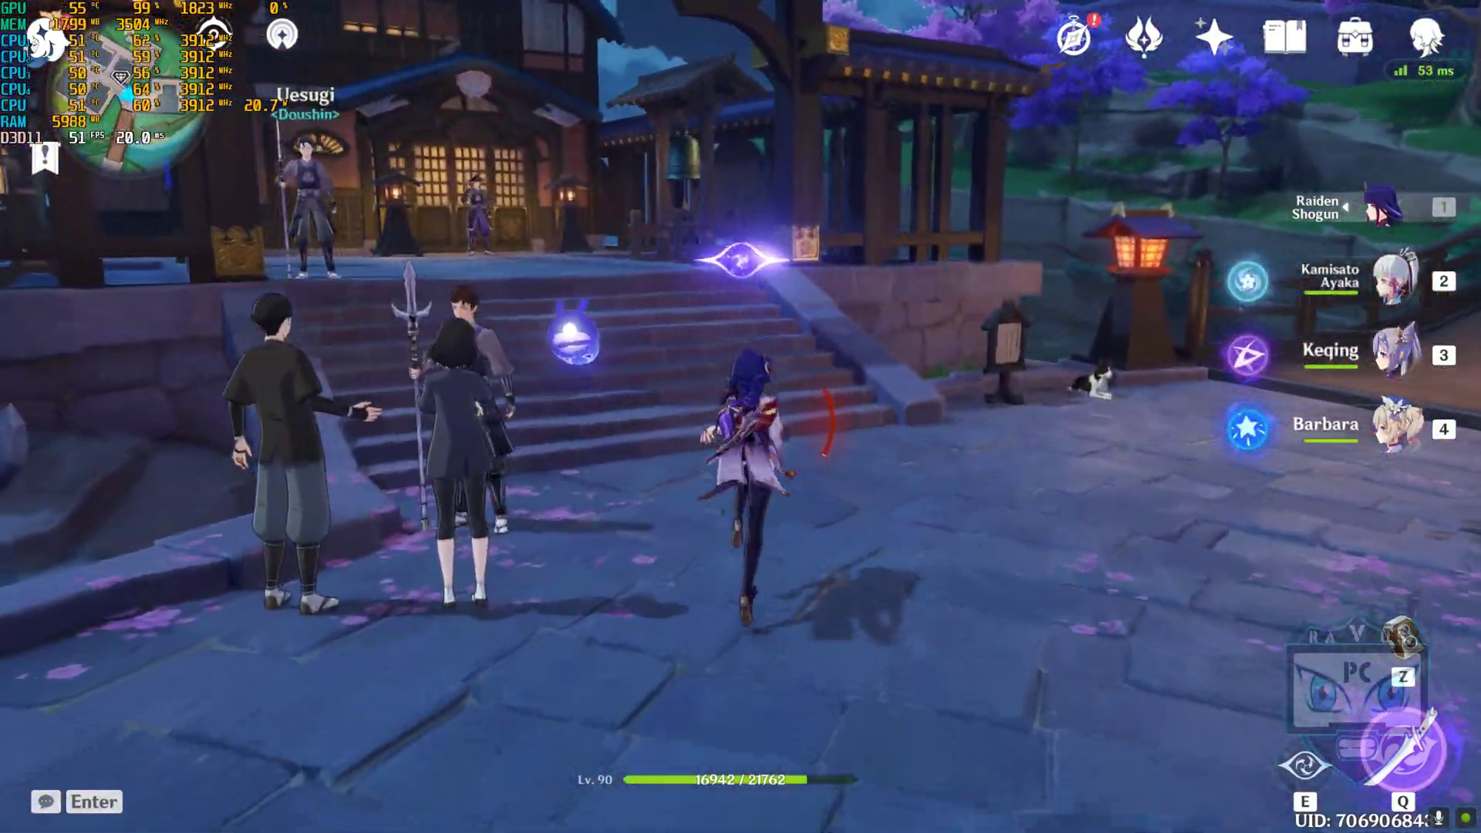
pyautogui.press('space')
pyautogui.press('w')
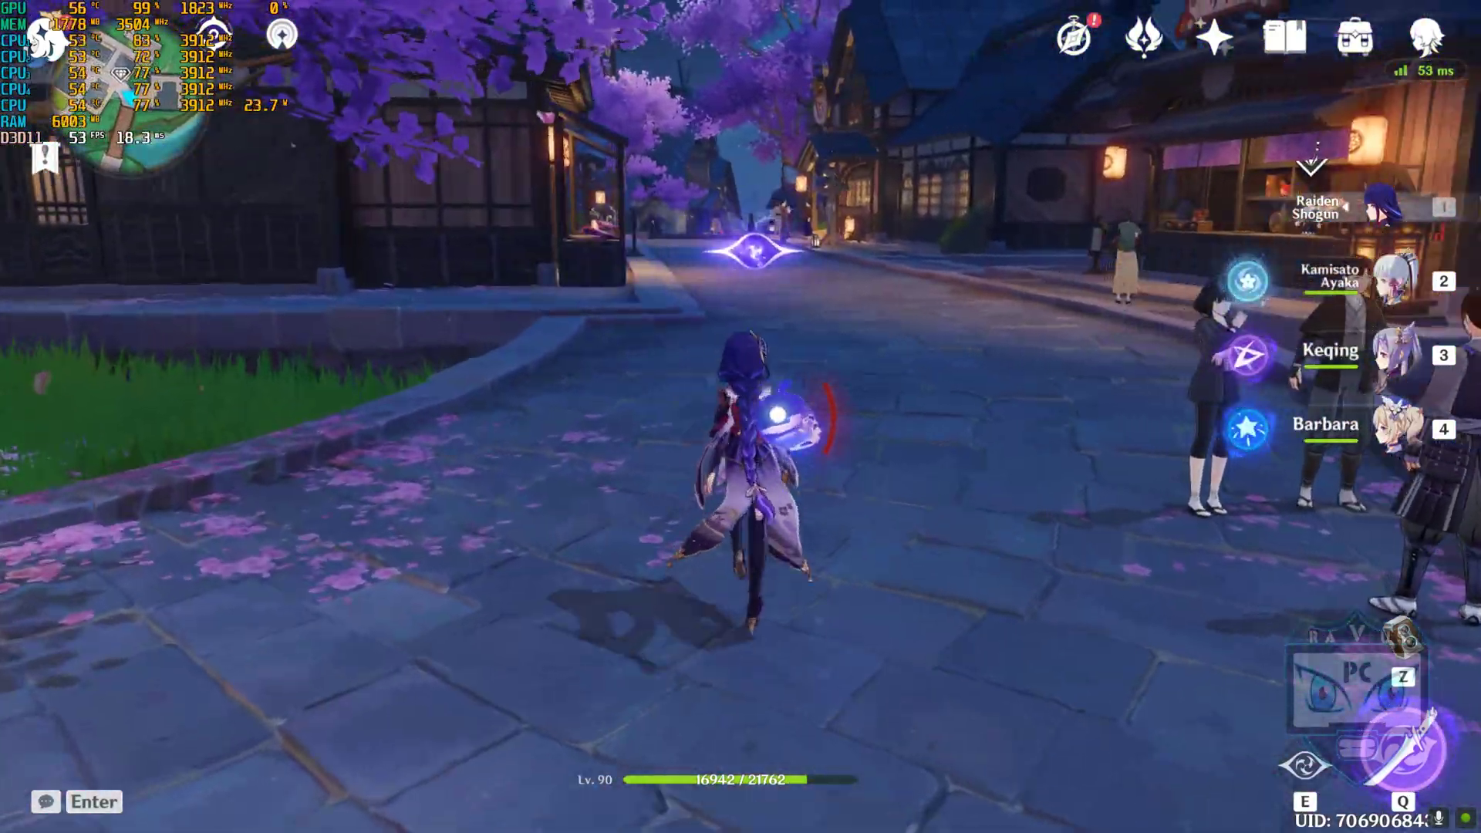
pyautogui.press('w')
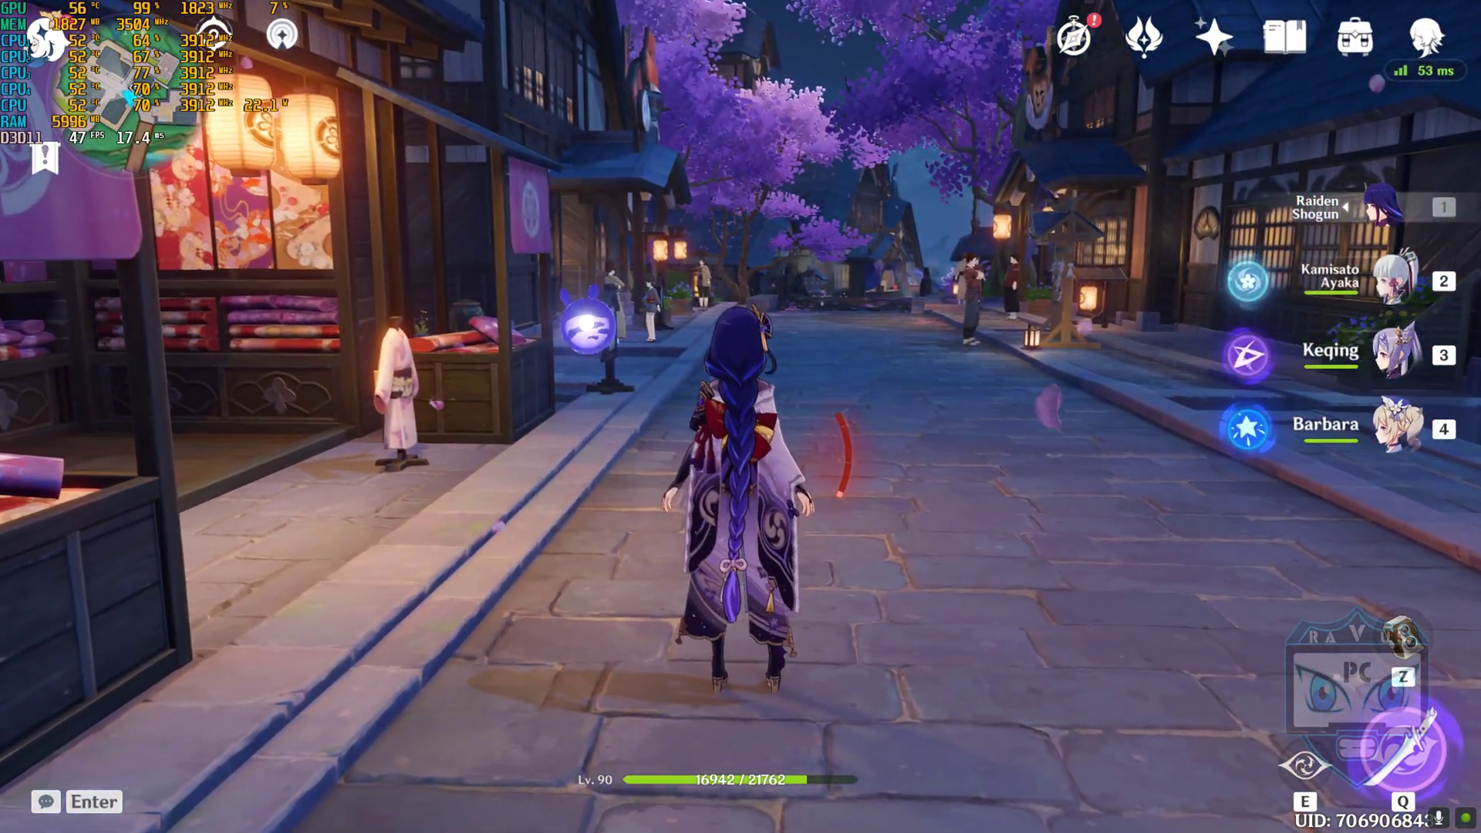
# Step: Advance the in-game clock to 07:00 and return to the game world
pyautogui.press('Escape')
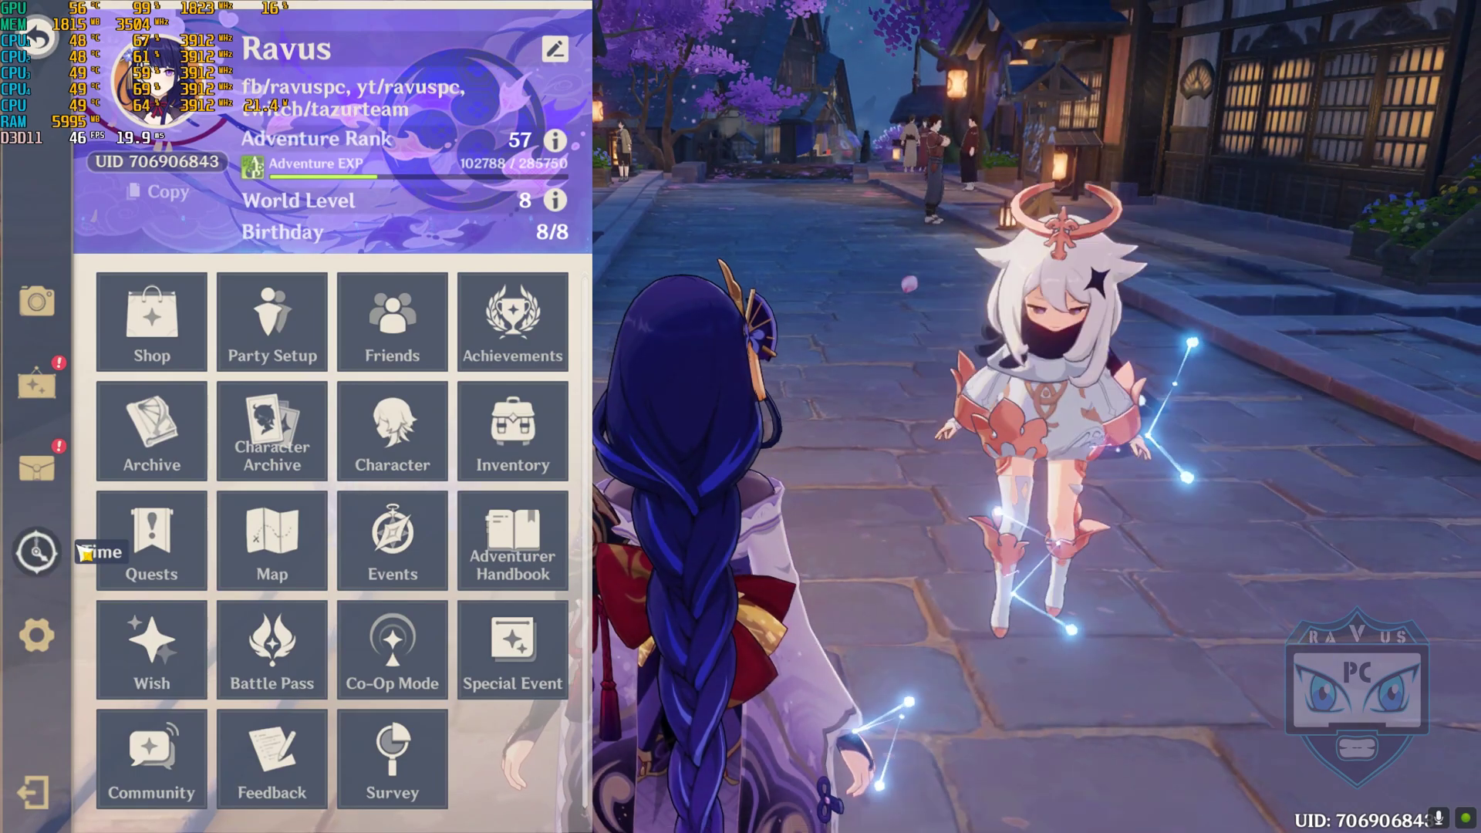
pyautogui.click(40, 569)
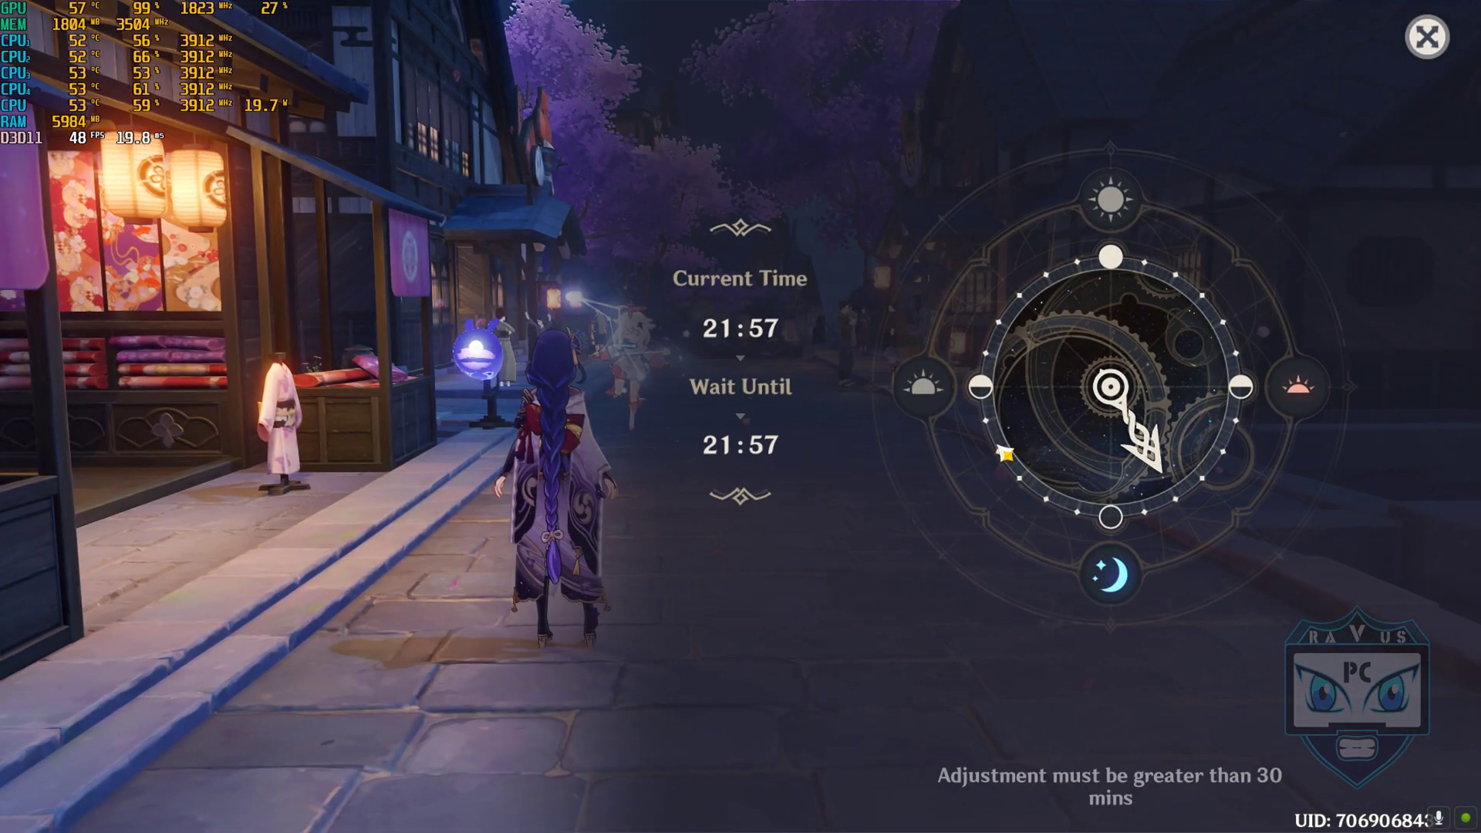
pyautogui.moveTo(1152, 489); pyautogui.dragTo(1011, 464)
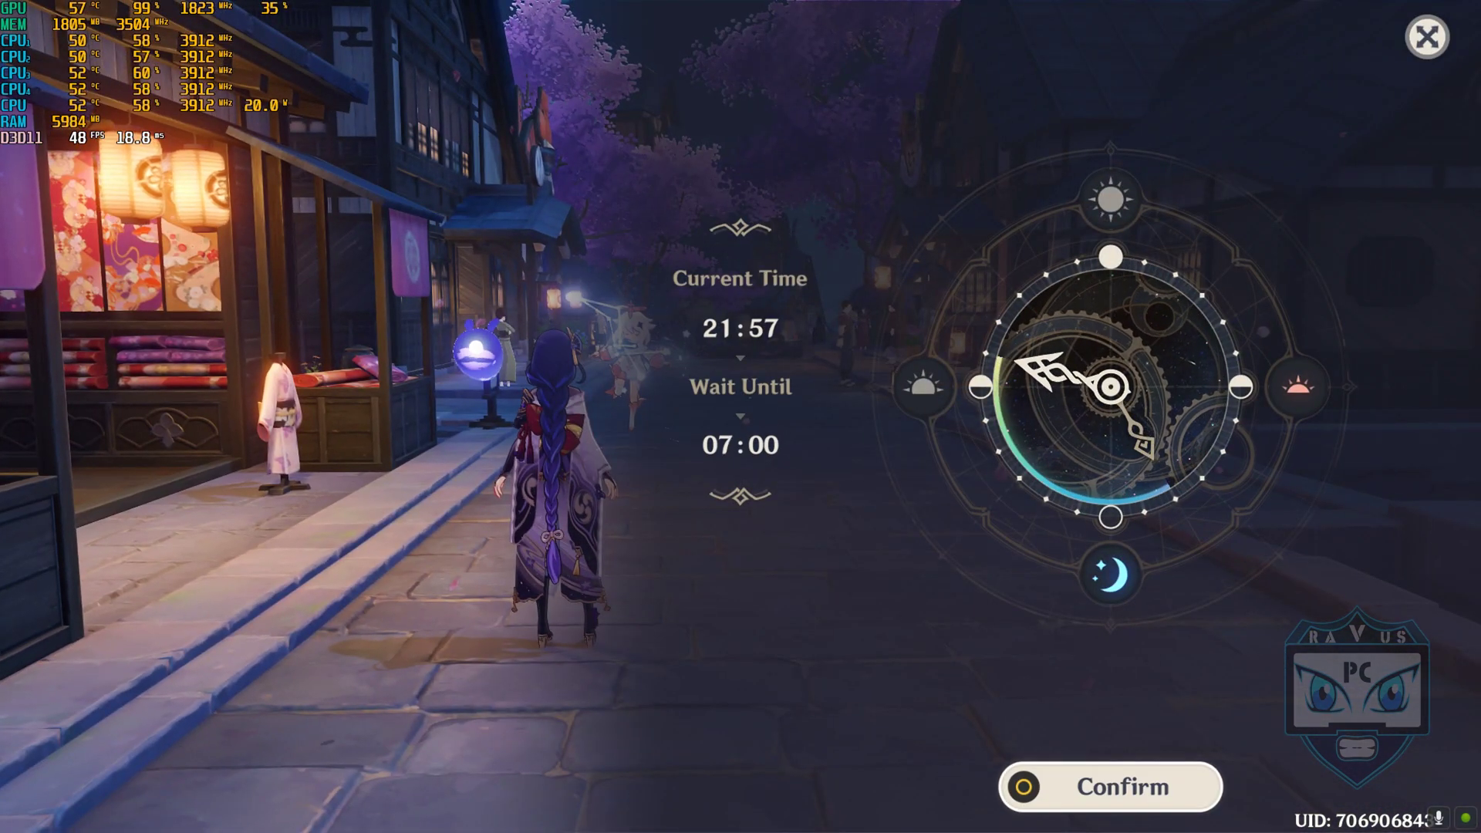
pyautogui.click(1111, 787)
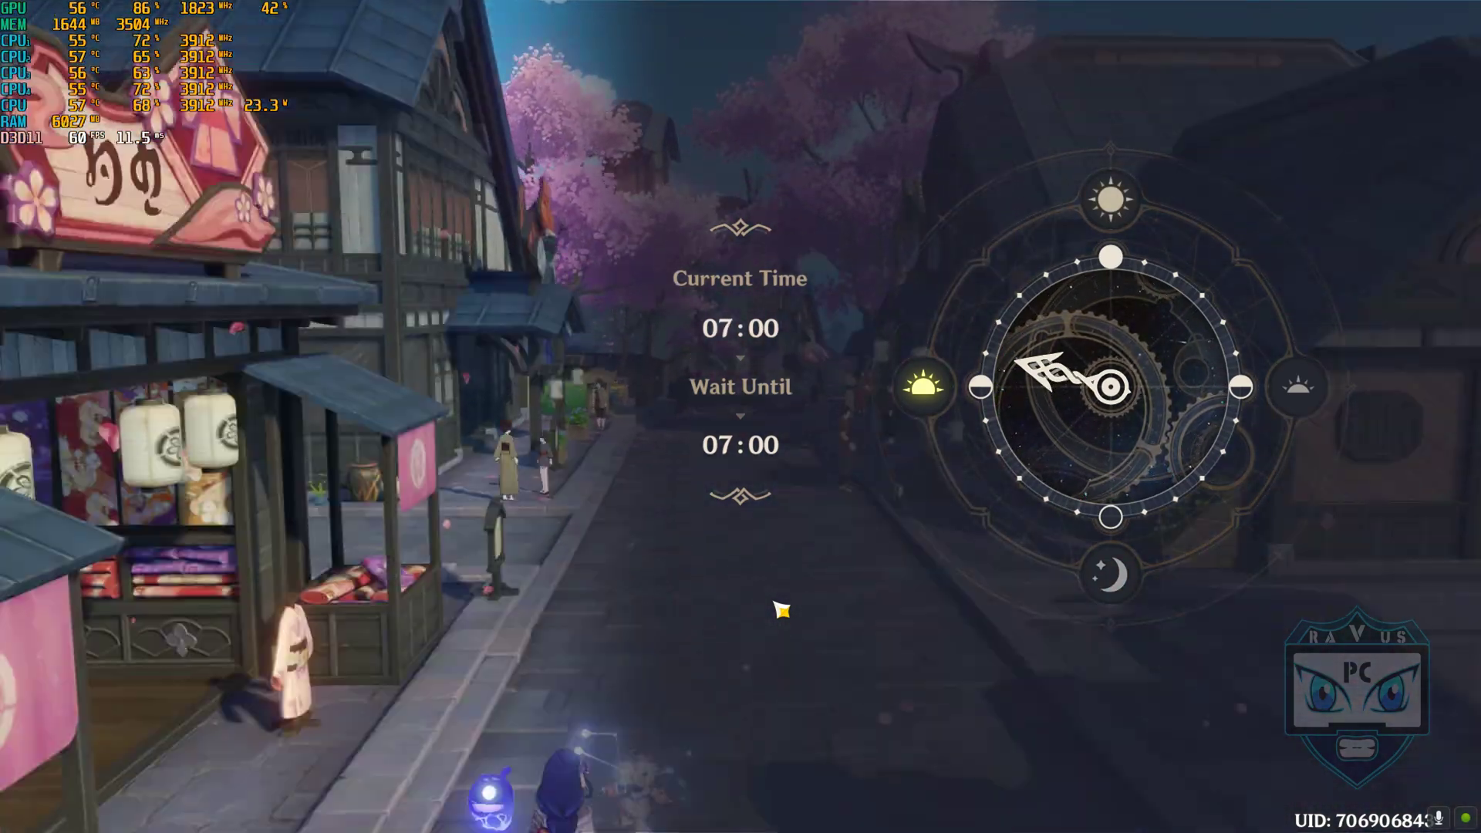
pyautogui.press('Escape')
pyautogui.press('Escape')
pyautogui.press('Escape')
# Step: Run along the daytime shopping street past the townspeople to the petal-covered wooden bridge
pyautogui.press('a')
pyautogui.press('d')
pyautogui.press('space')
pyautogui.press('w')
pyautogui.press('w')
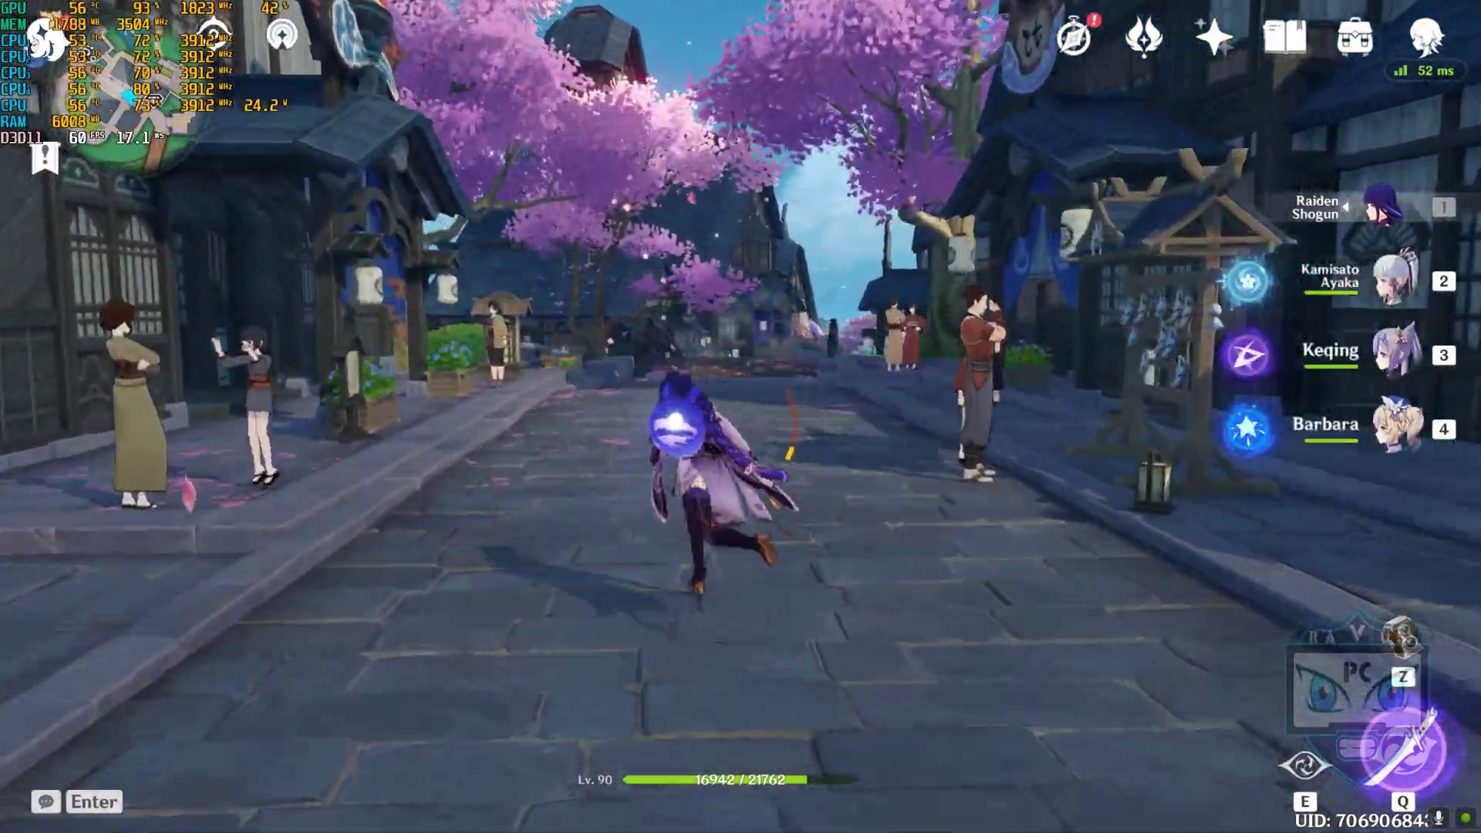
pyautogui.press('w')
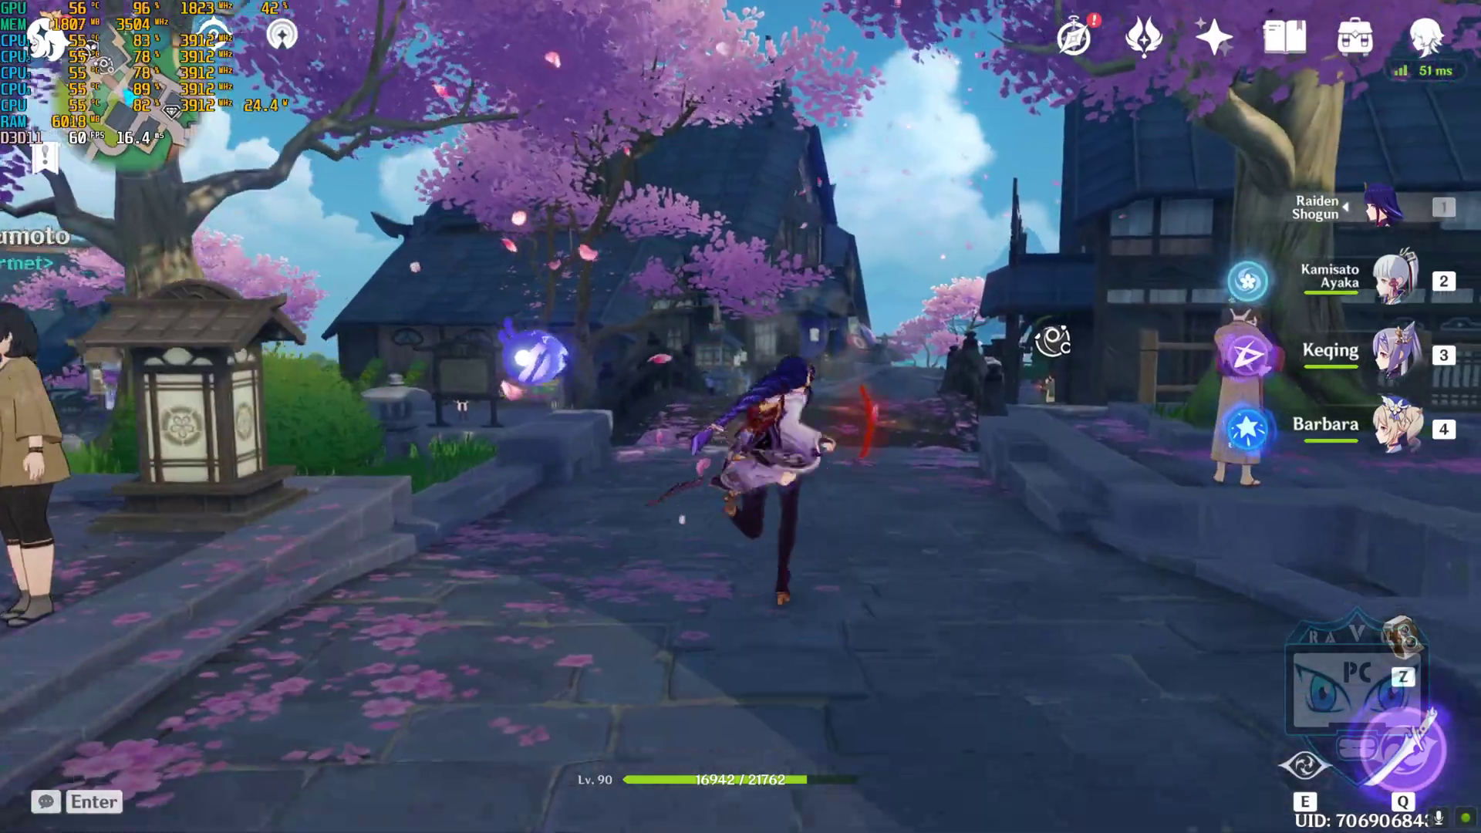
# Step: Cross the bridge to the Adventurers' Guild counter, cast Raiden Shogun's elemental skill and swing her weapon there
pyautogui.press('w')
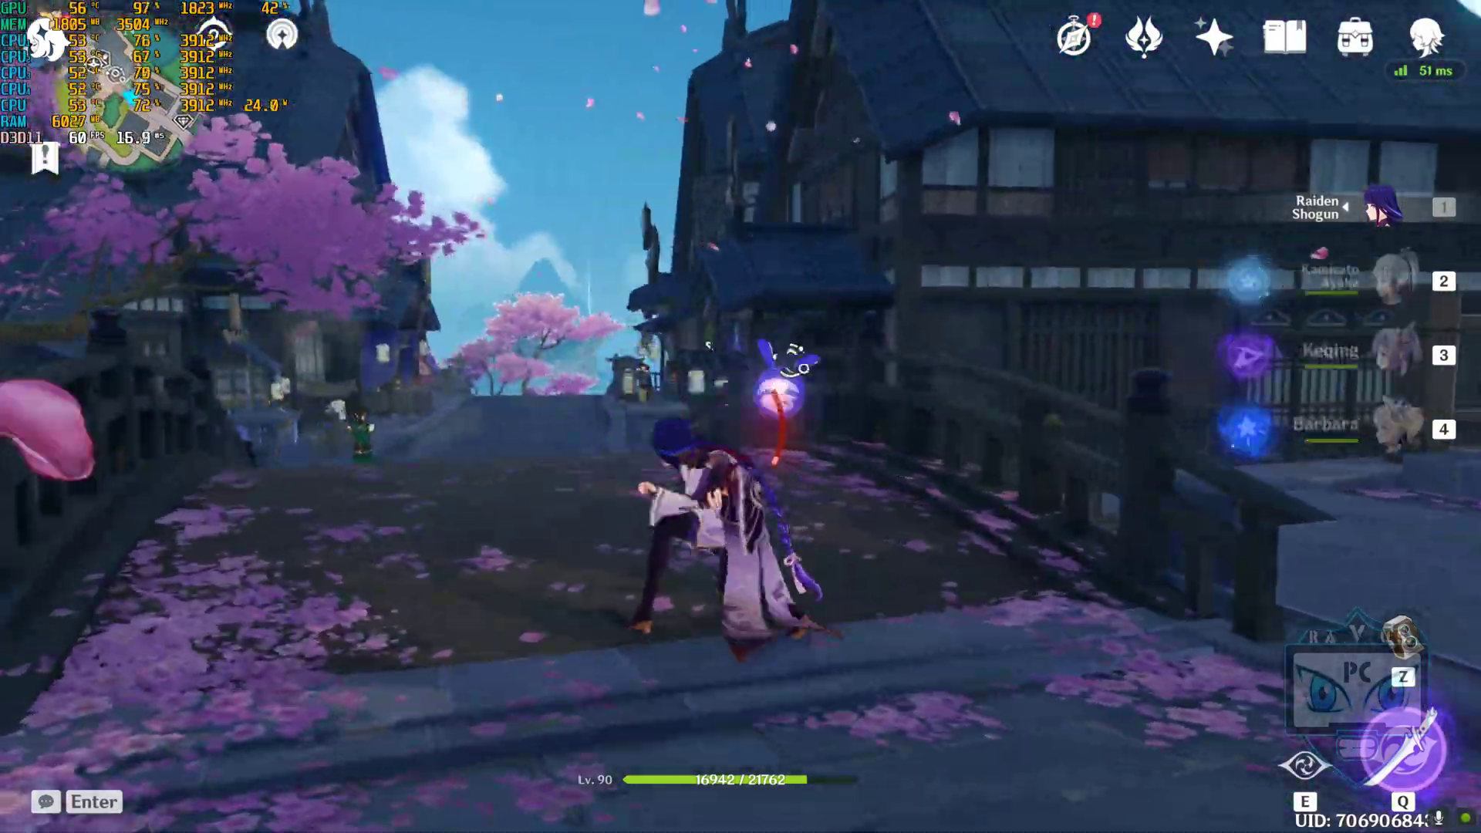
pyautogui.press('space')
pyautogui.press('space')
pyautogui.press('w')
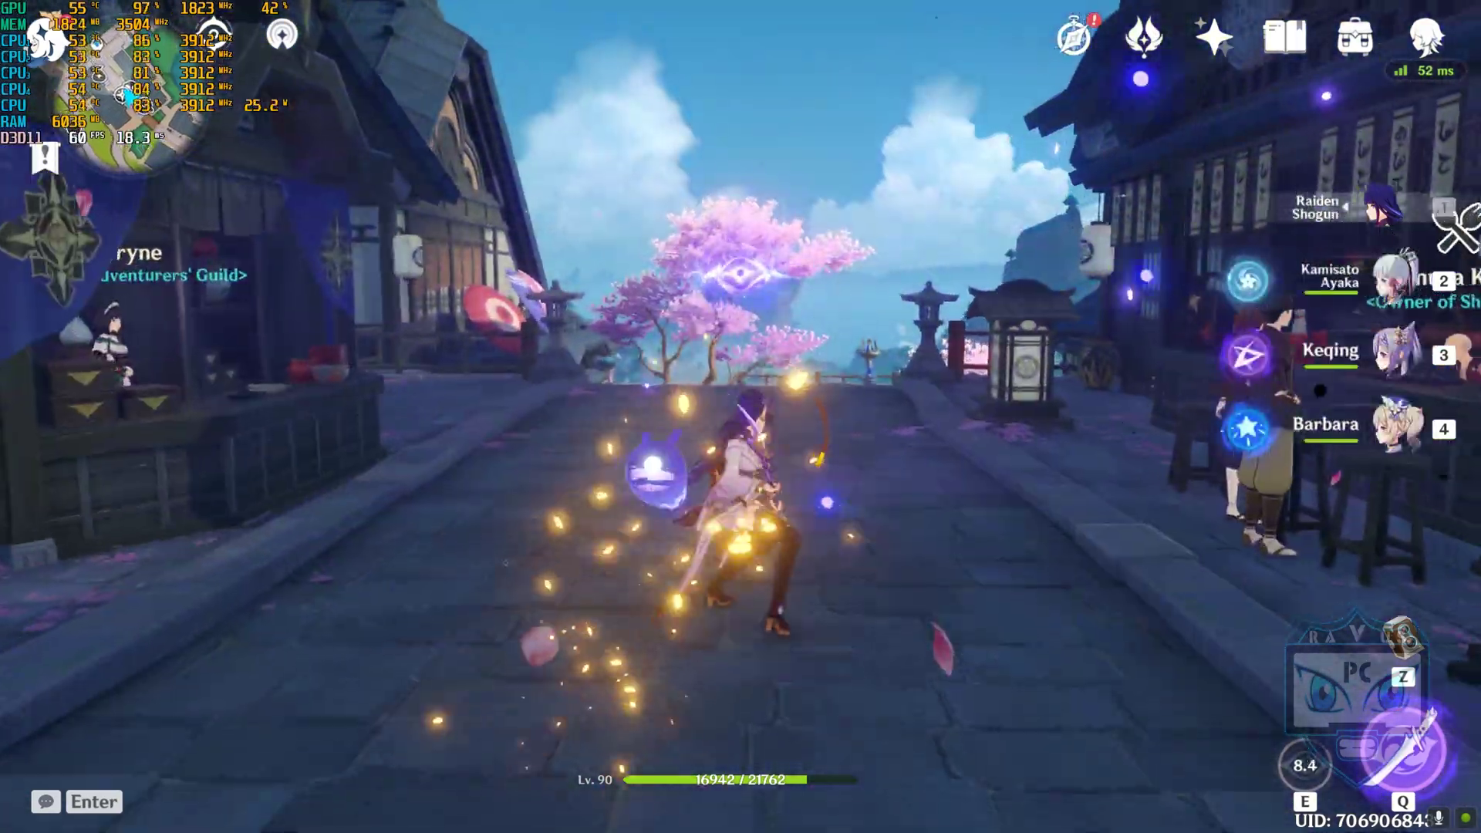
pyautogui.click(740, 417)
pyautogui.press('w')
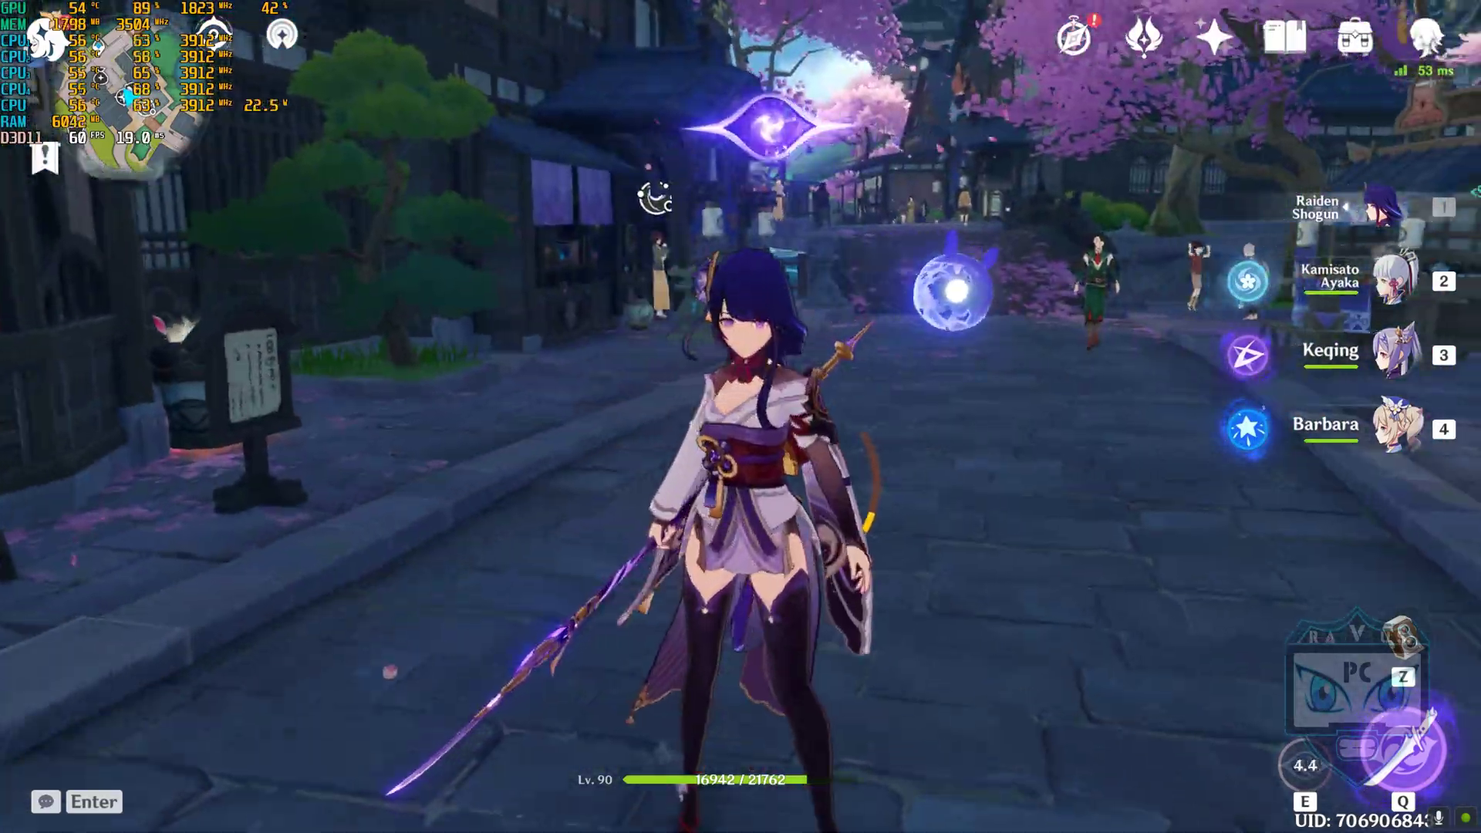
# Step: Run towards the cherry tree at the street's end, jump off and glide down to the lower stone terrace
pyautogui.press('w')
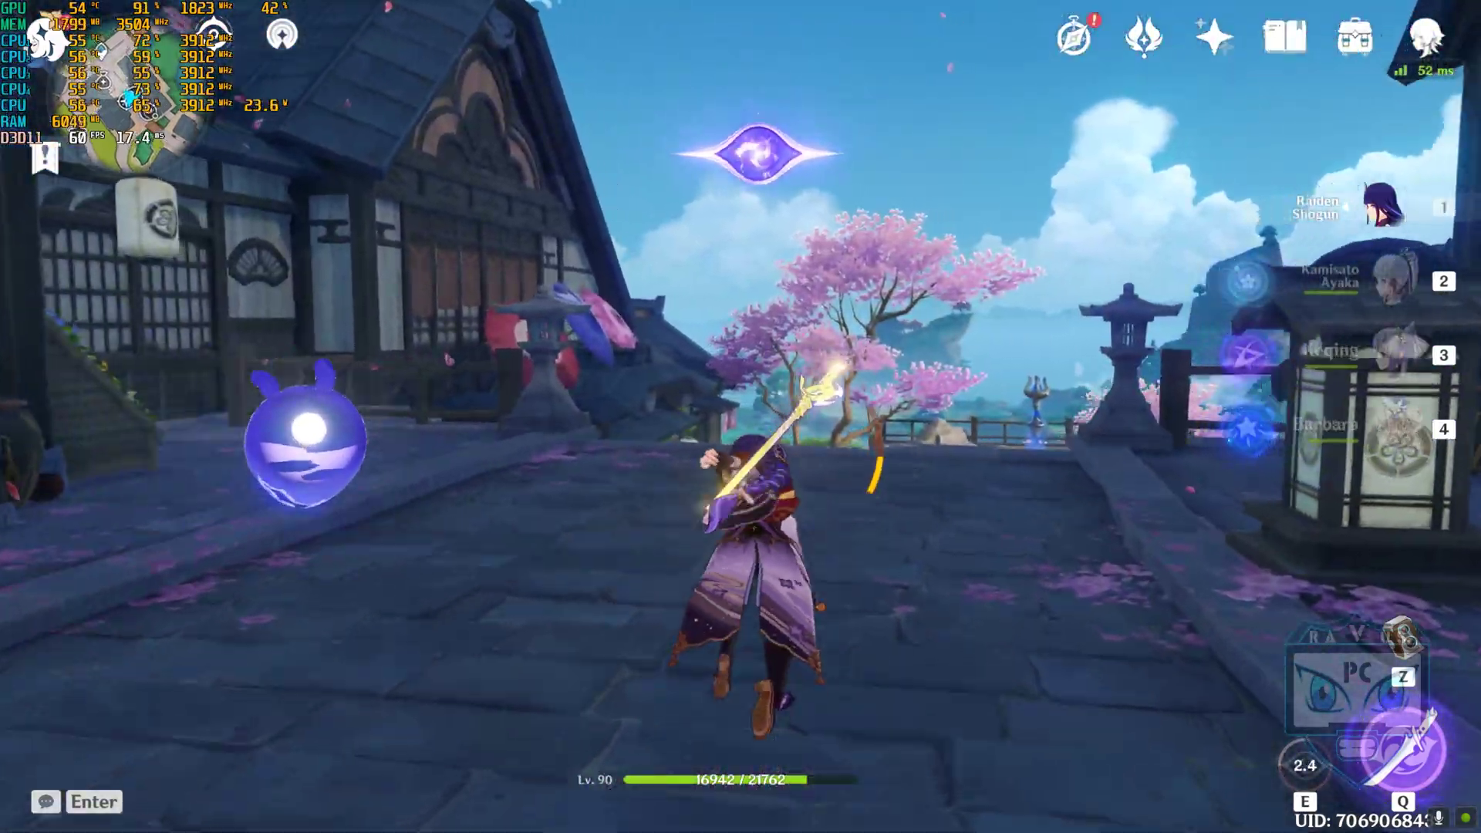
pyautogui.press('w')
pyautogui.press('space')
pyautogui.press('space')
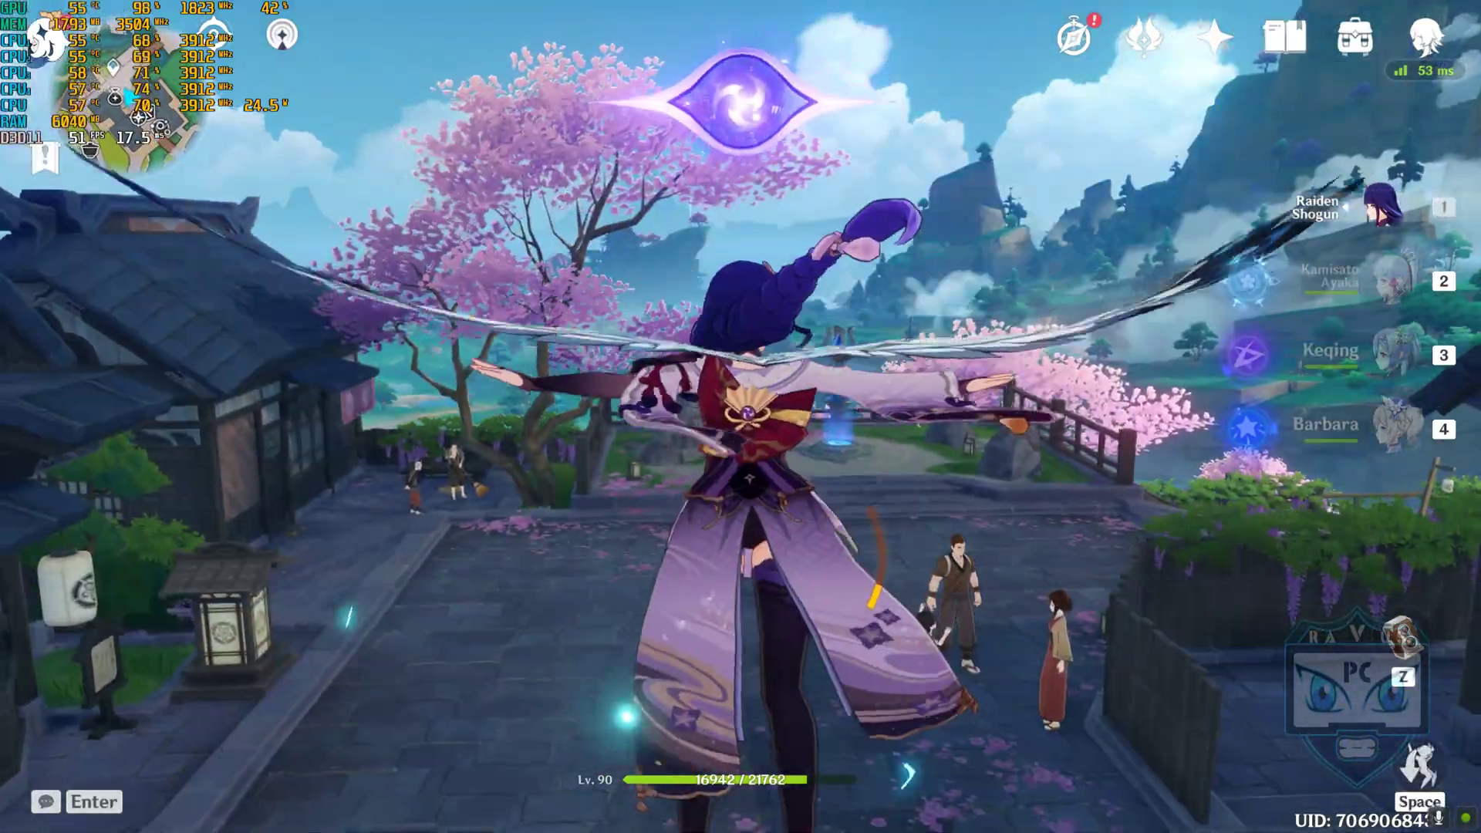
pyautogui.press('w')
pyautogui.press('a')
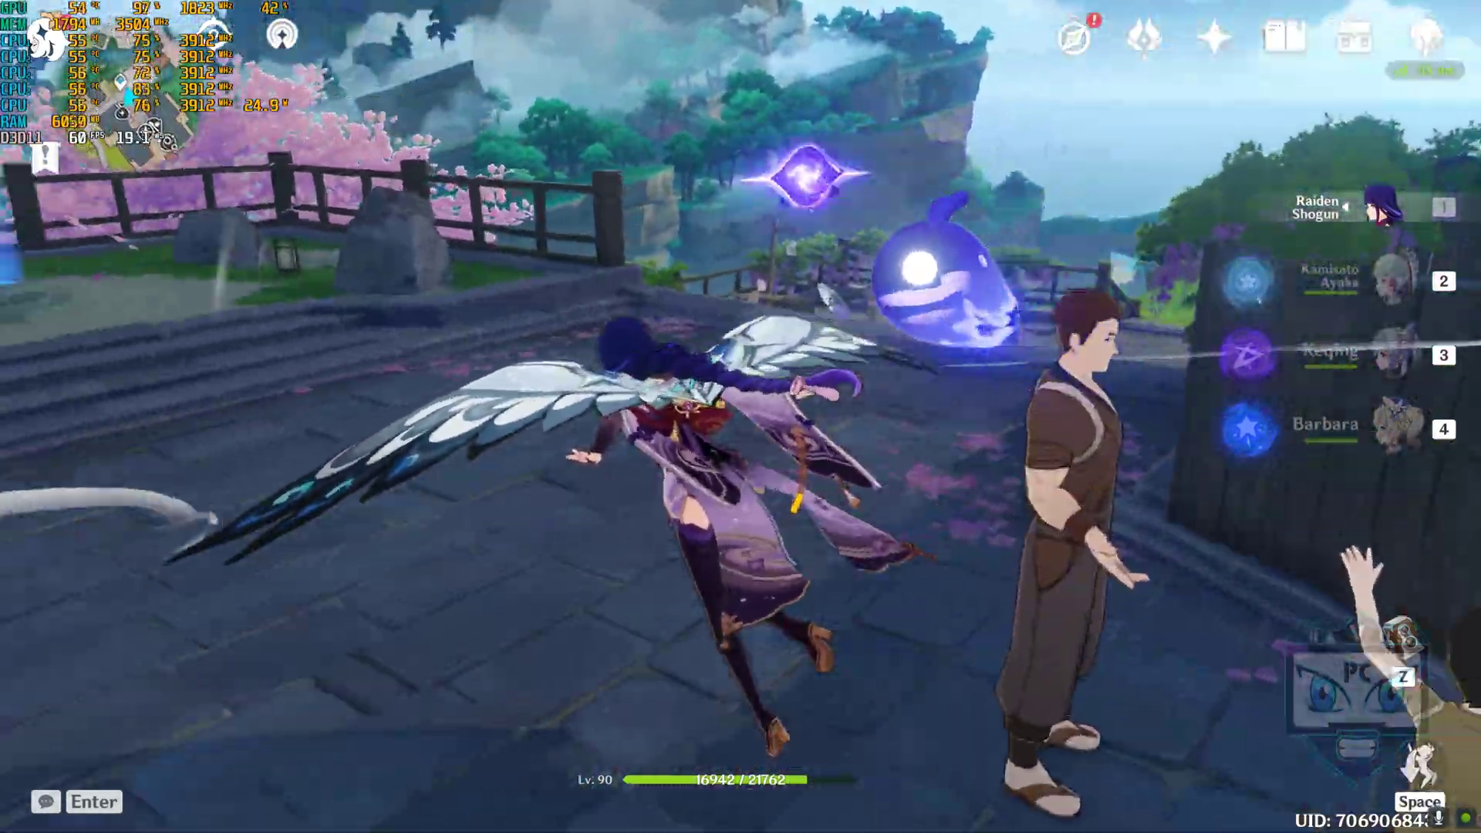
# Step: Switch to Keqing, blink into the sky with her elemental skill and open the glider
pyautogui.press('3')
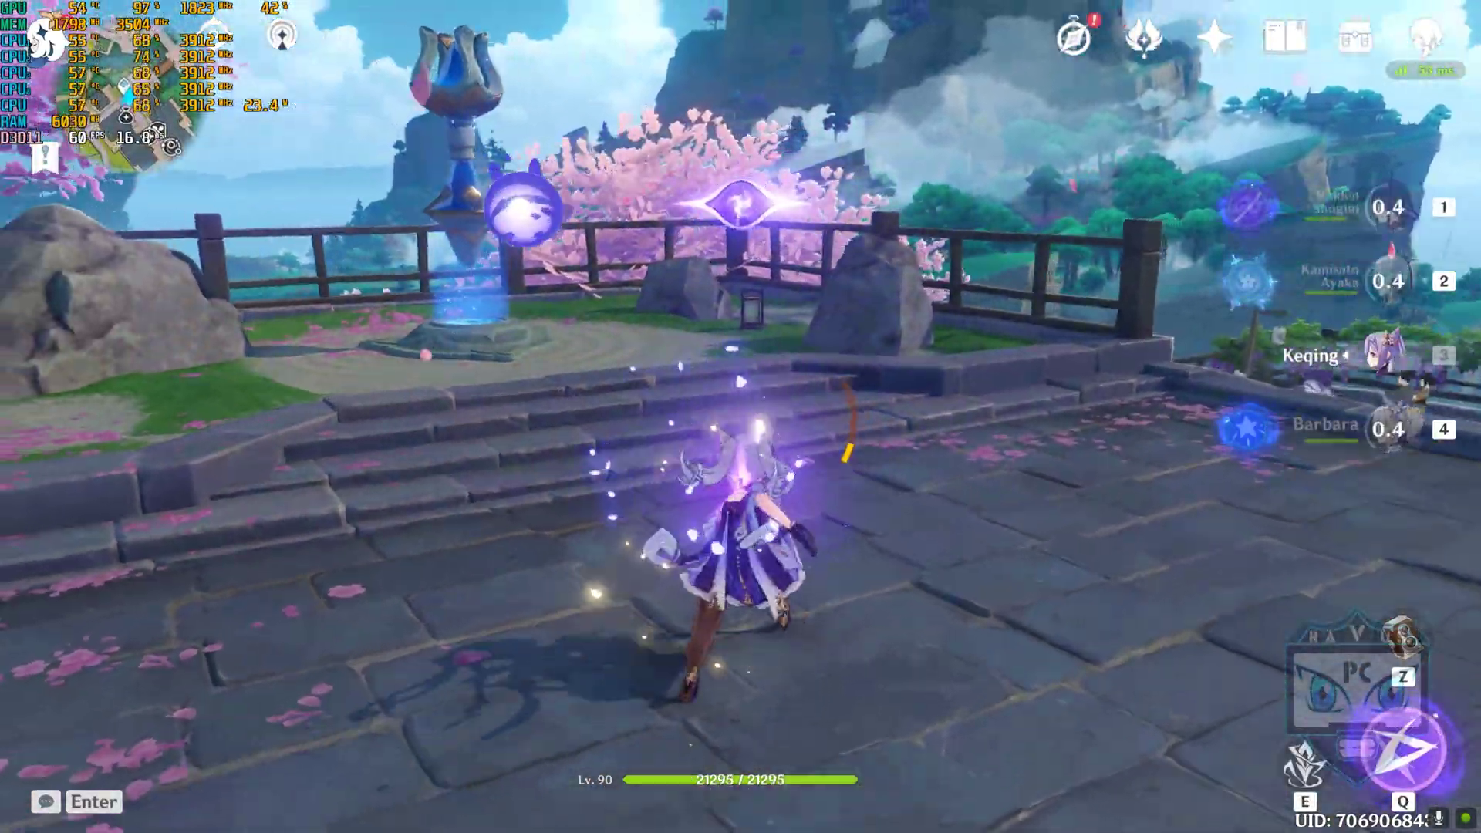
pyautogui.press('w')
pyautogui.press('e')
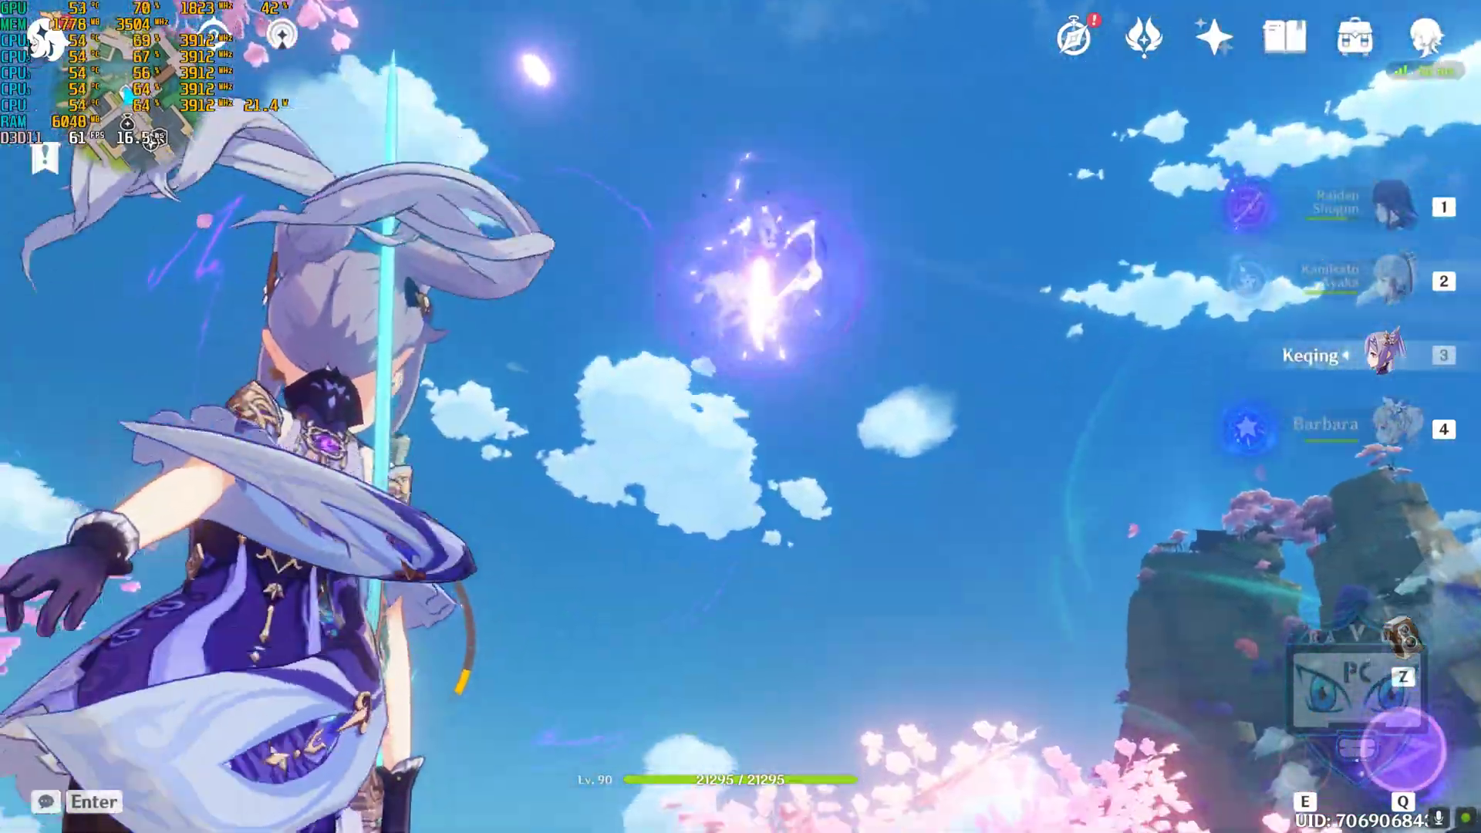
pyautogui.press('e')
pyautogui.press('space')
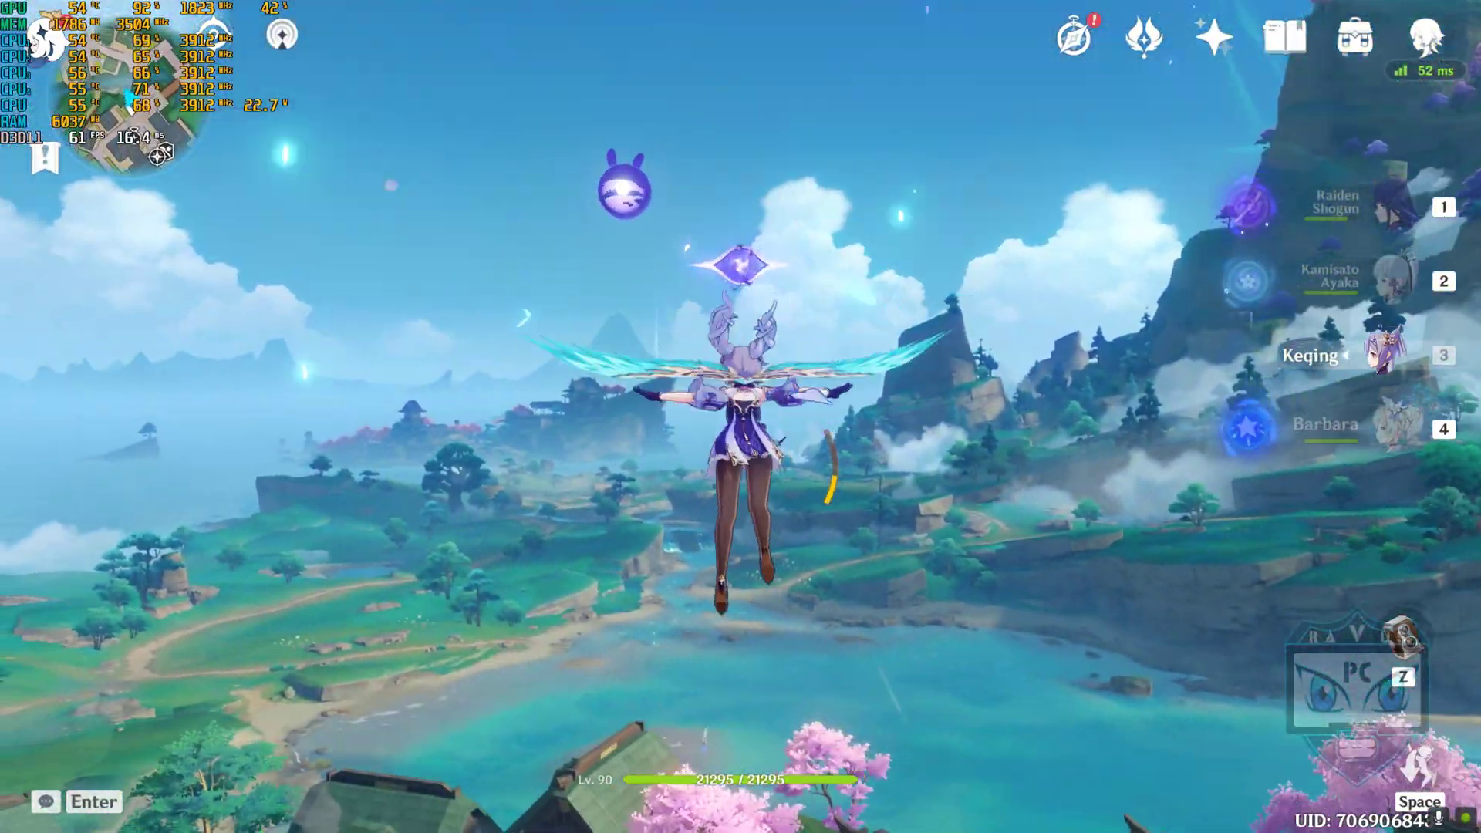
# Step: Glide over the green-roofed village past the giant cherry tree, land and run around the vegetable plots
pyautogui.press('w')
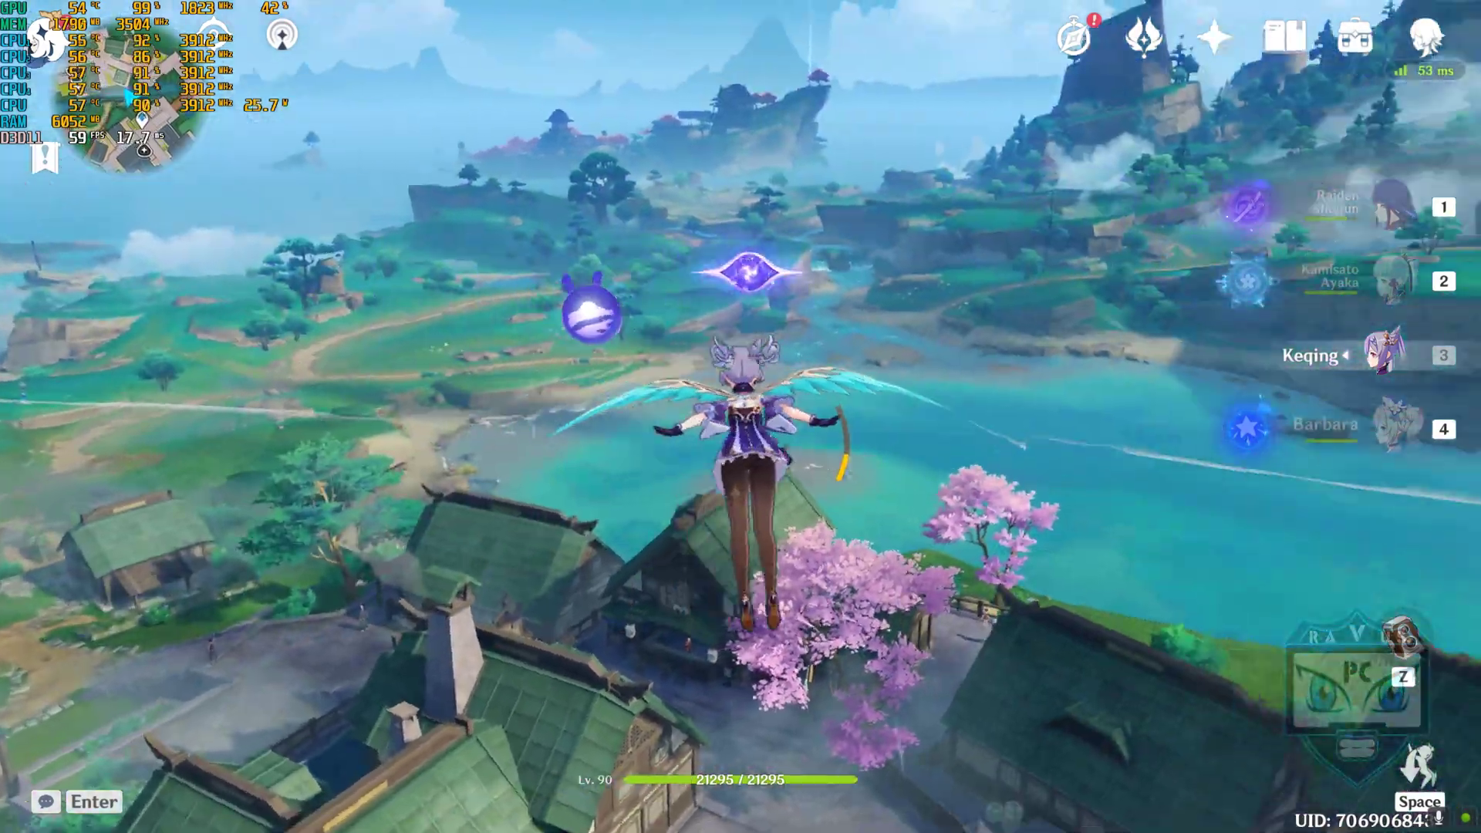
pyautogui.press('w')
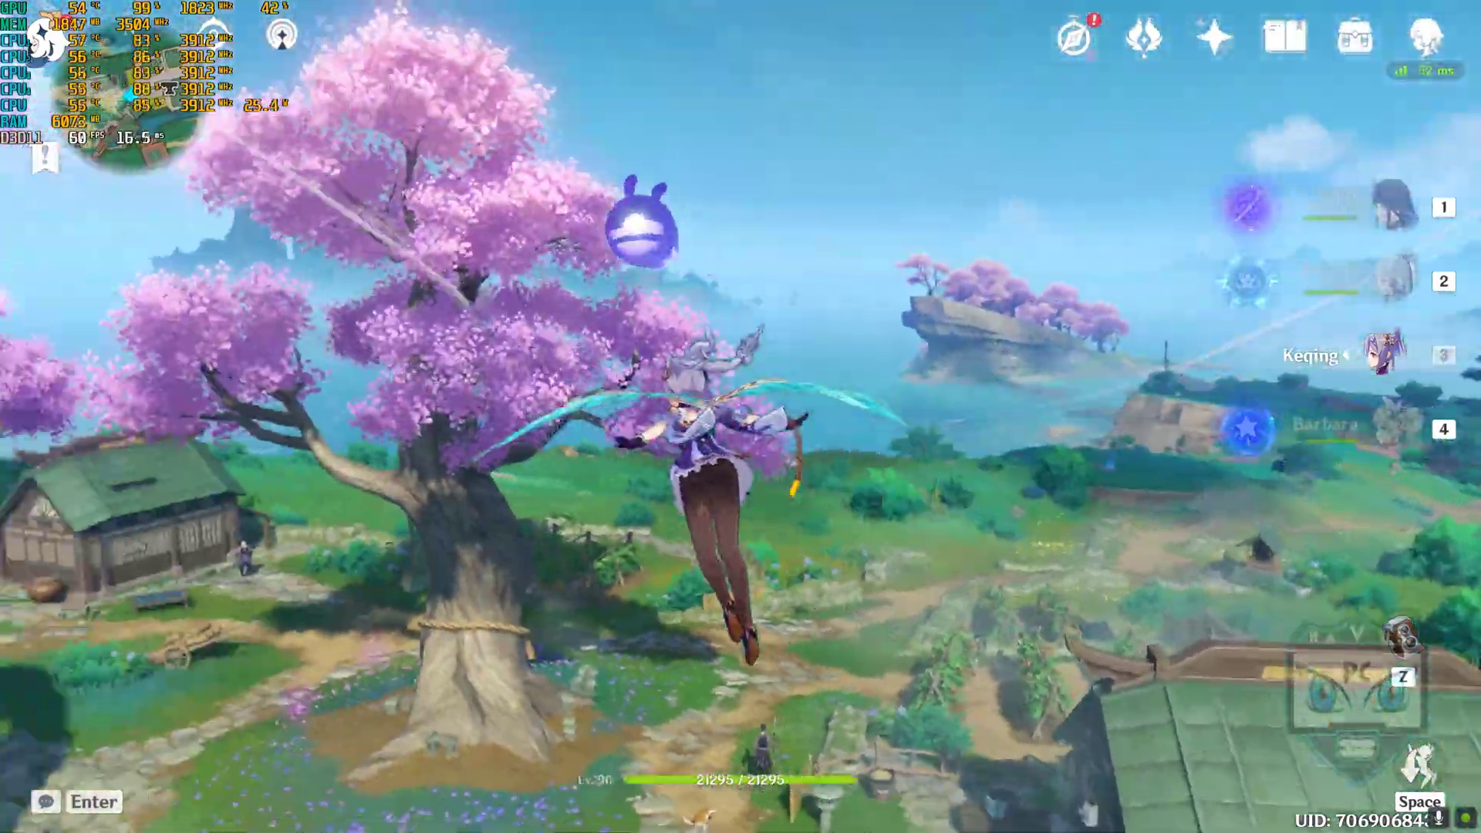
pyautogui.press('space')
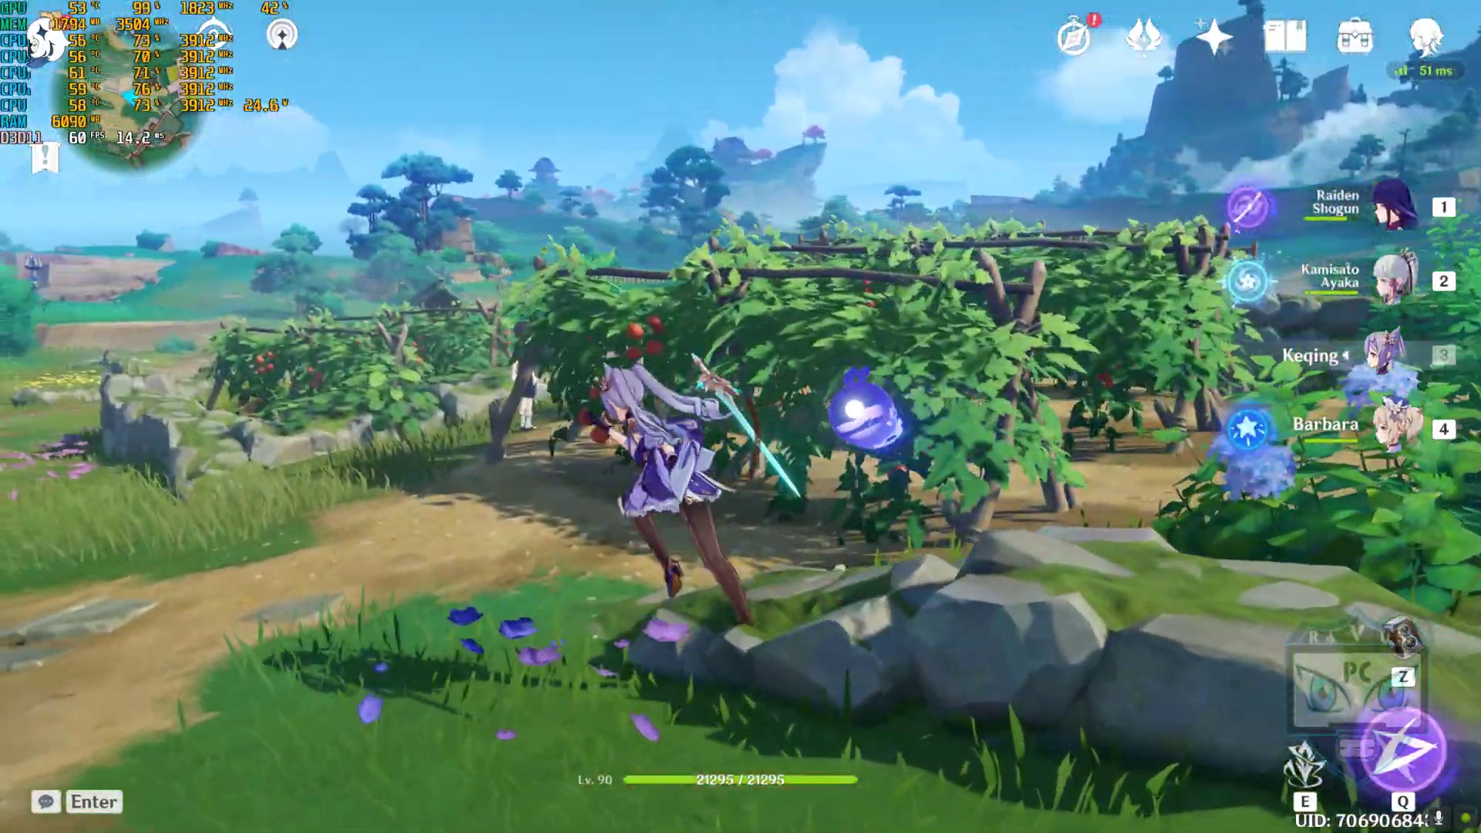
pyautogui.press('a')
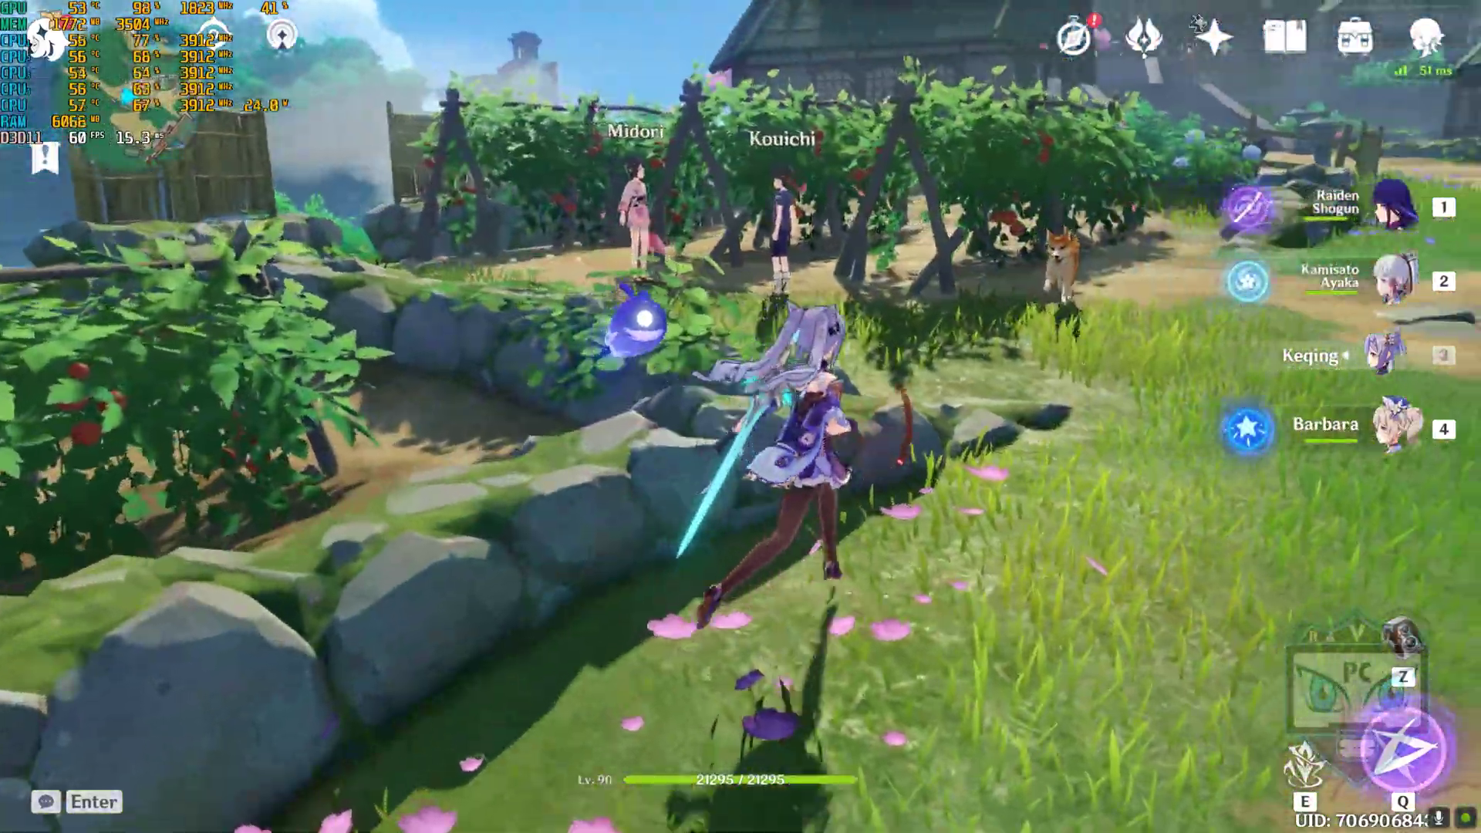
pyautogui.press('s')
pyautogui.press('a')
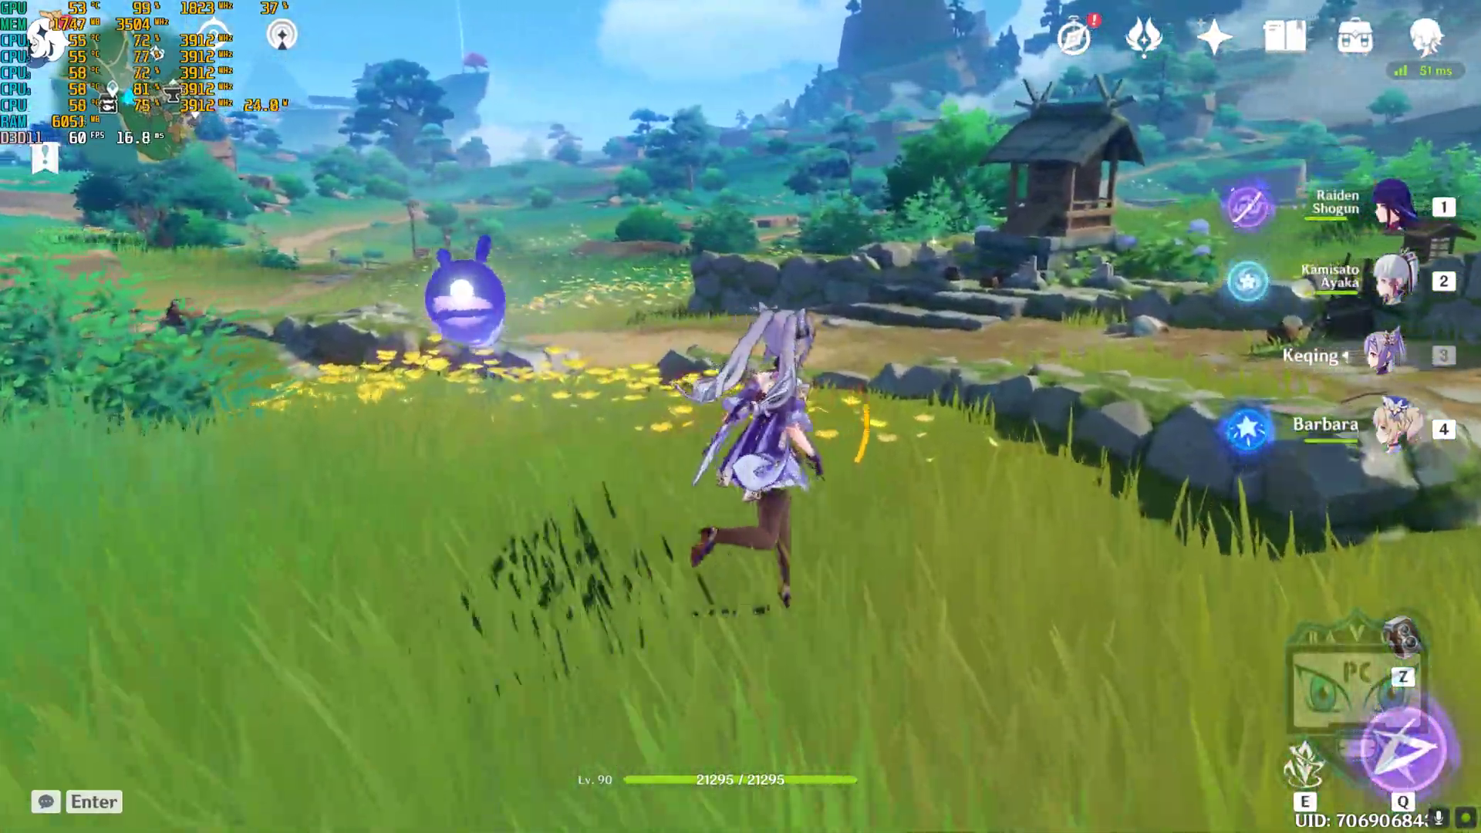
# Step: Run through the grass to the small roadside shrine, jump and trigger Keqing's elemental skill with its follow-up slash
pyautogui.press('w')
pyautogui.press('w')
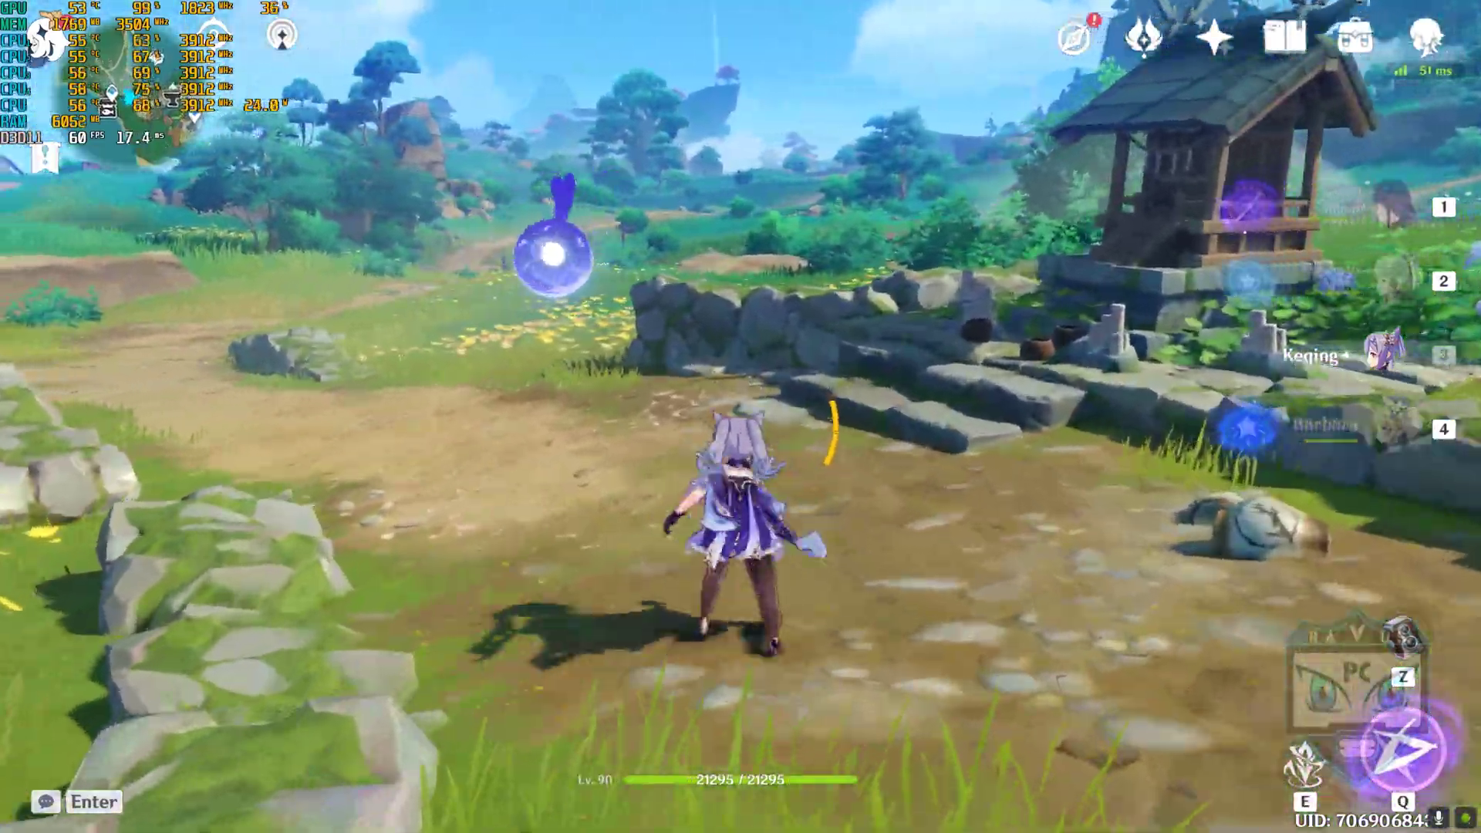
pyautogui.press('w')
pyautogui.press('space')
pyautogui.press('space')
pyautogui.press('e')
pyautogui.press('e')
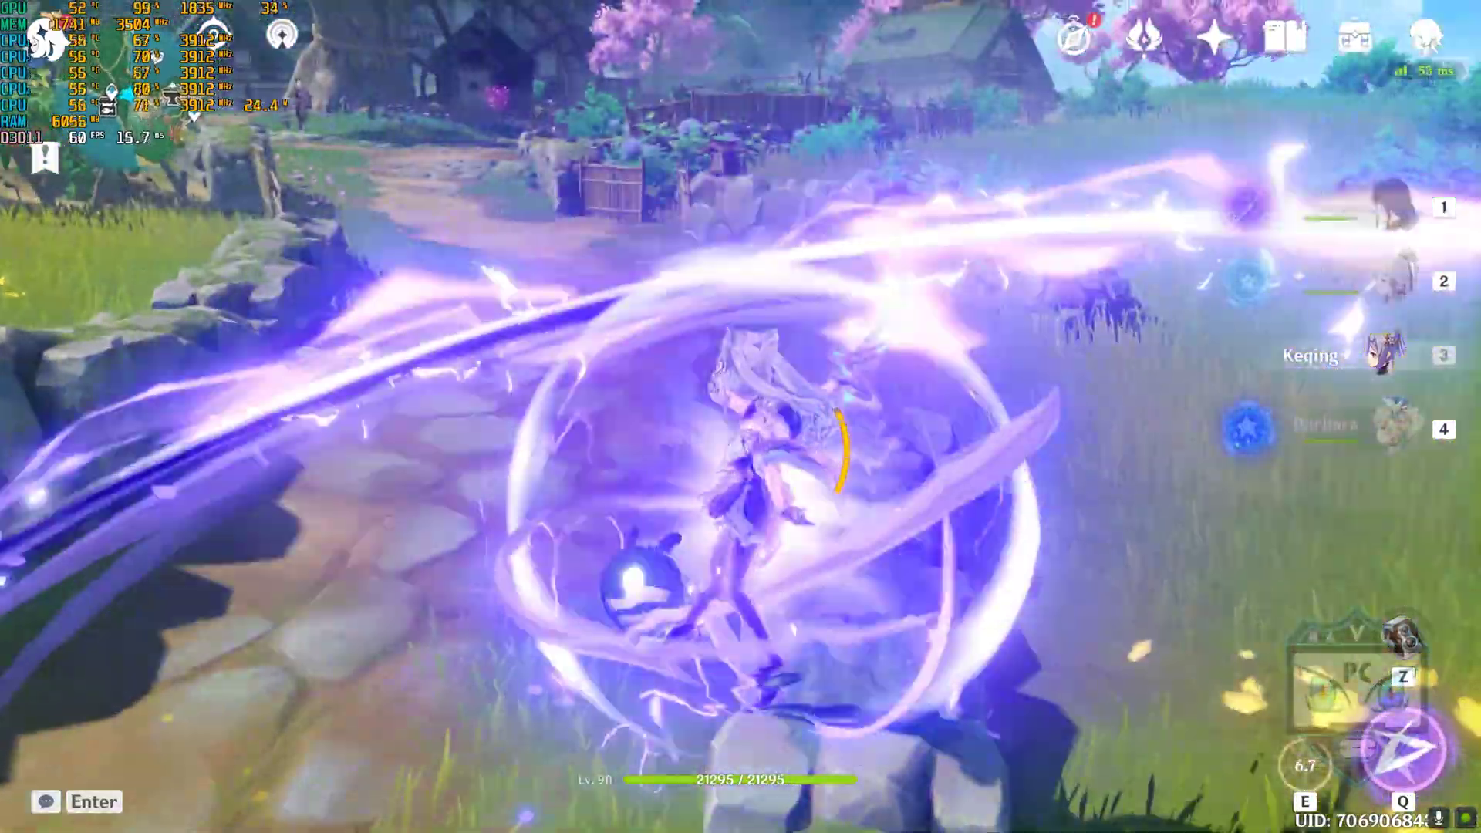
# Step: Follow the dirt path past the stone walls and wooden poles to the stone lantern beside the fence
pyautogui.press('w')
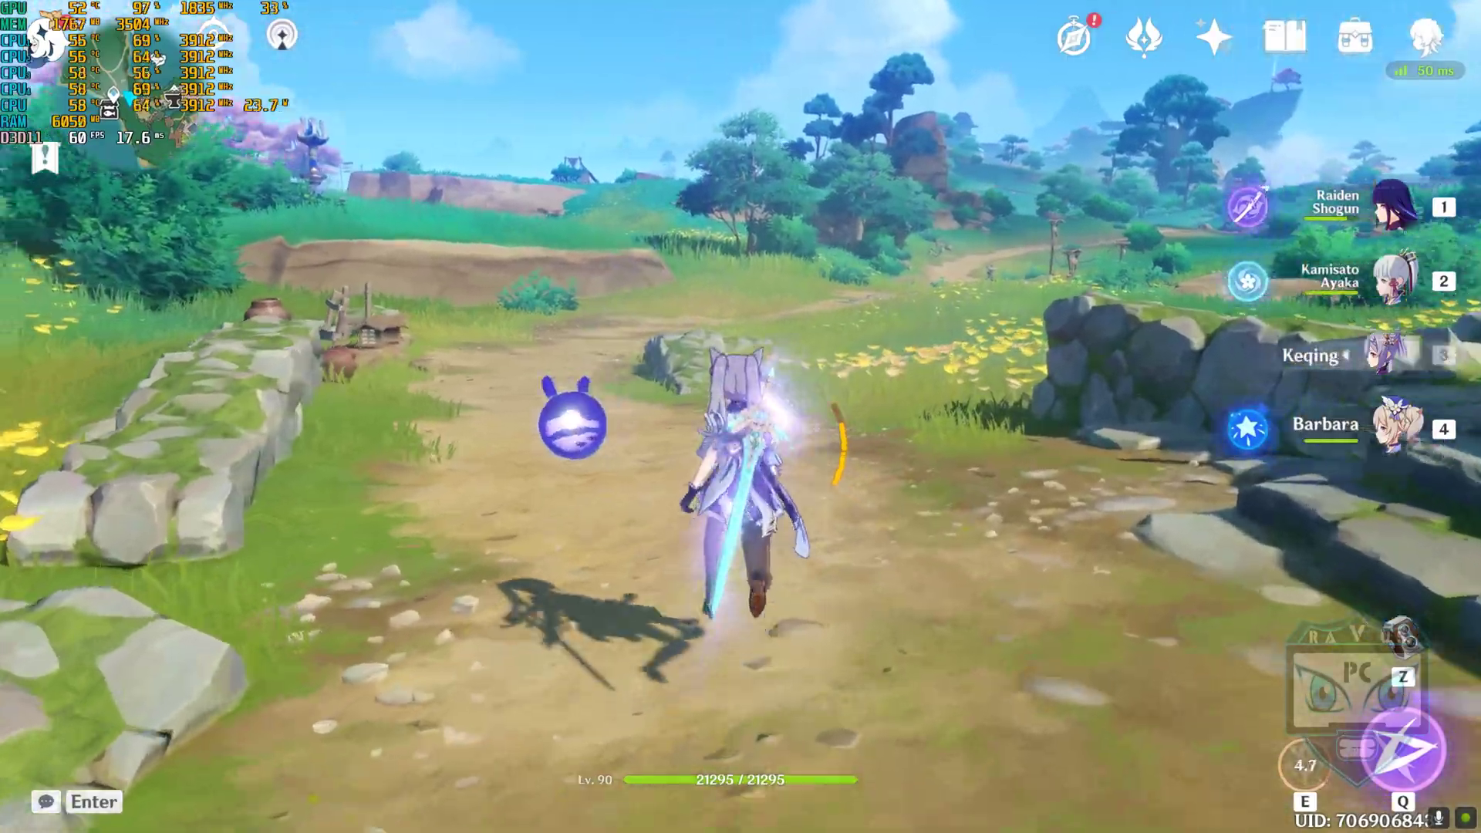
pyautogui.press('w')
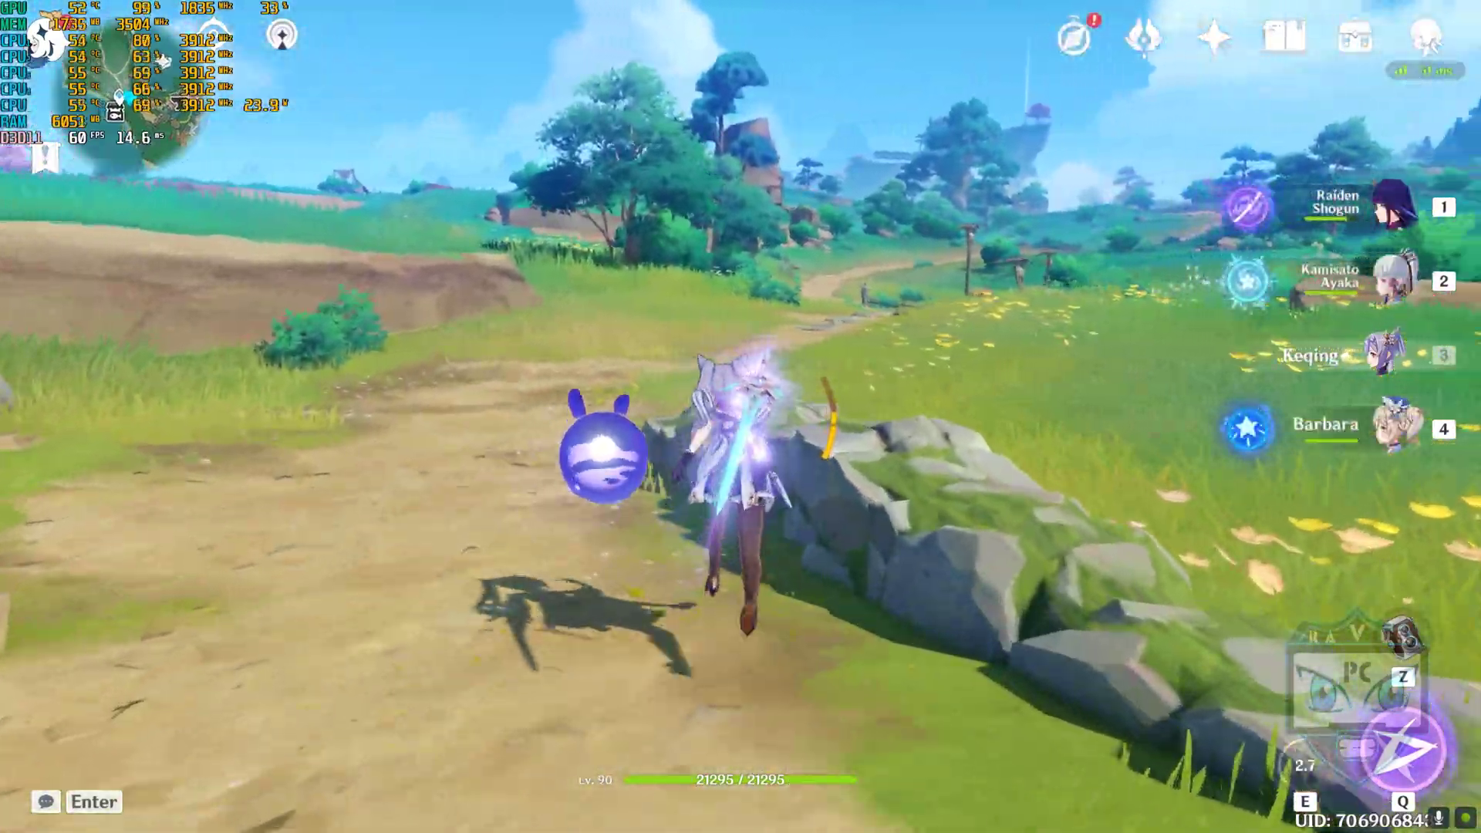
pyautogui.press('w')
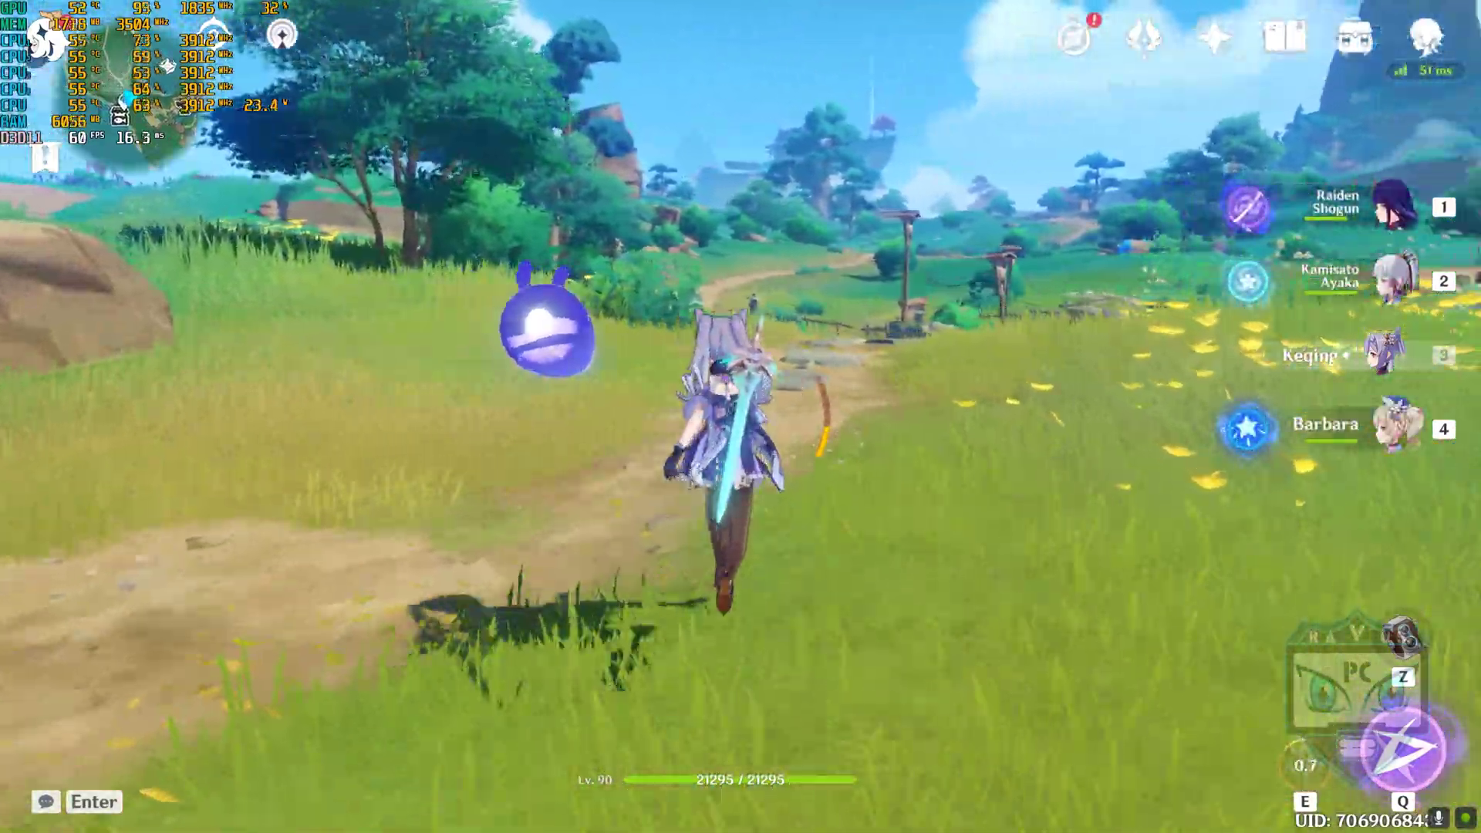
pyautogui.press('w')
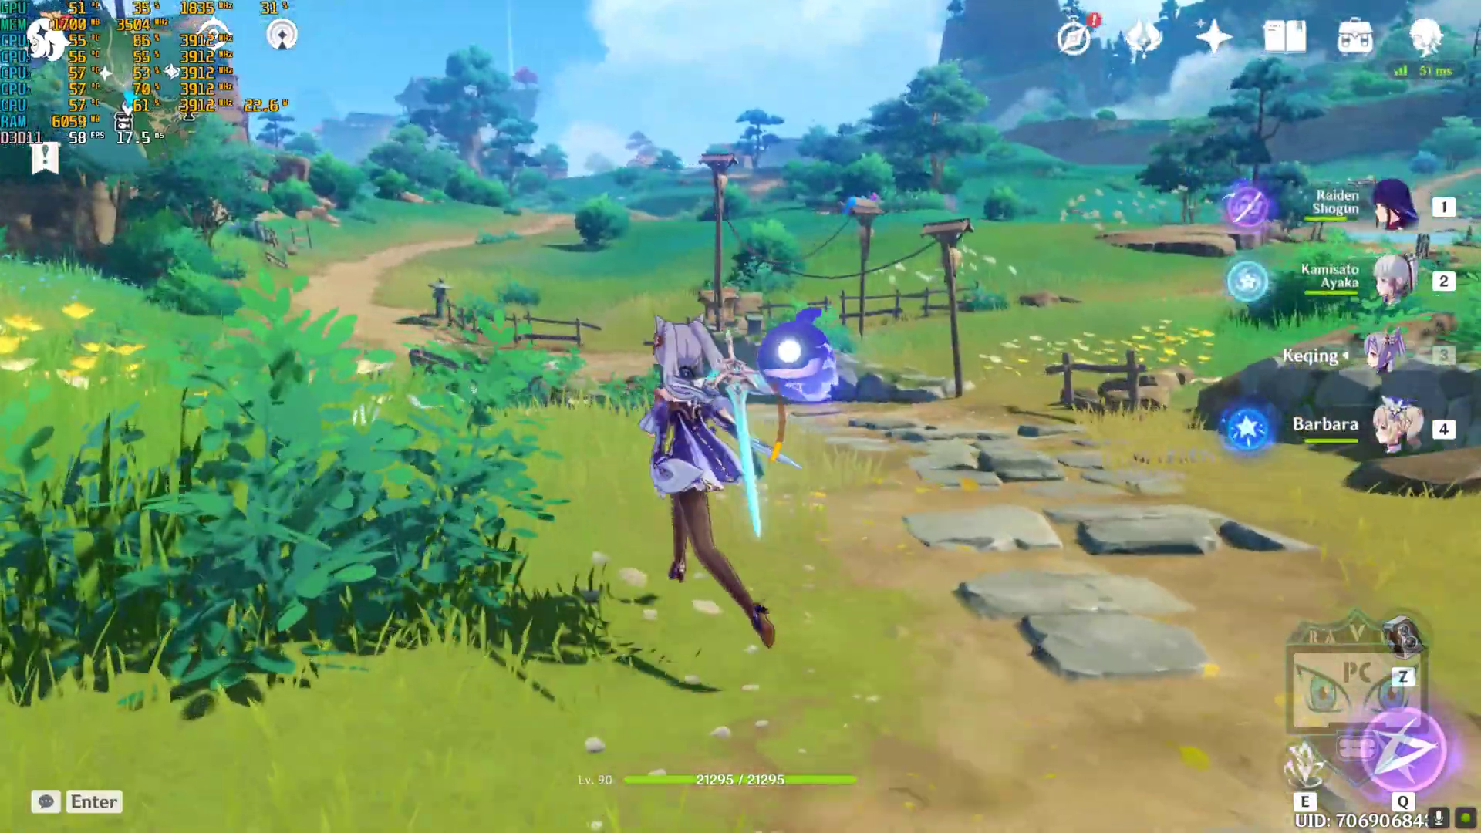
pyautogui.press('w')
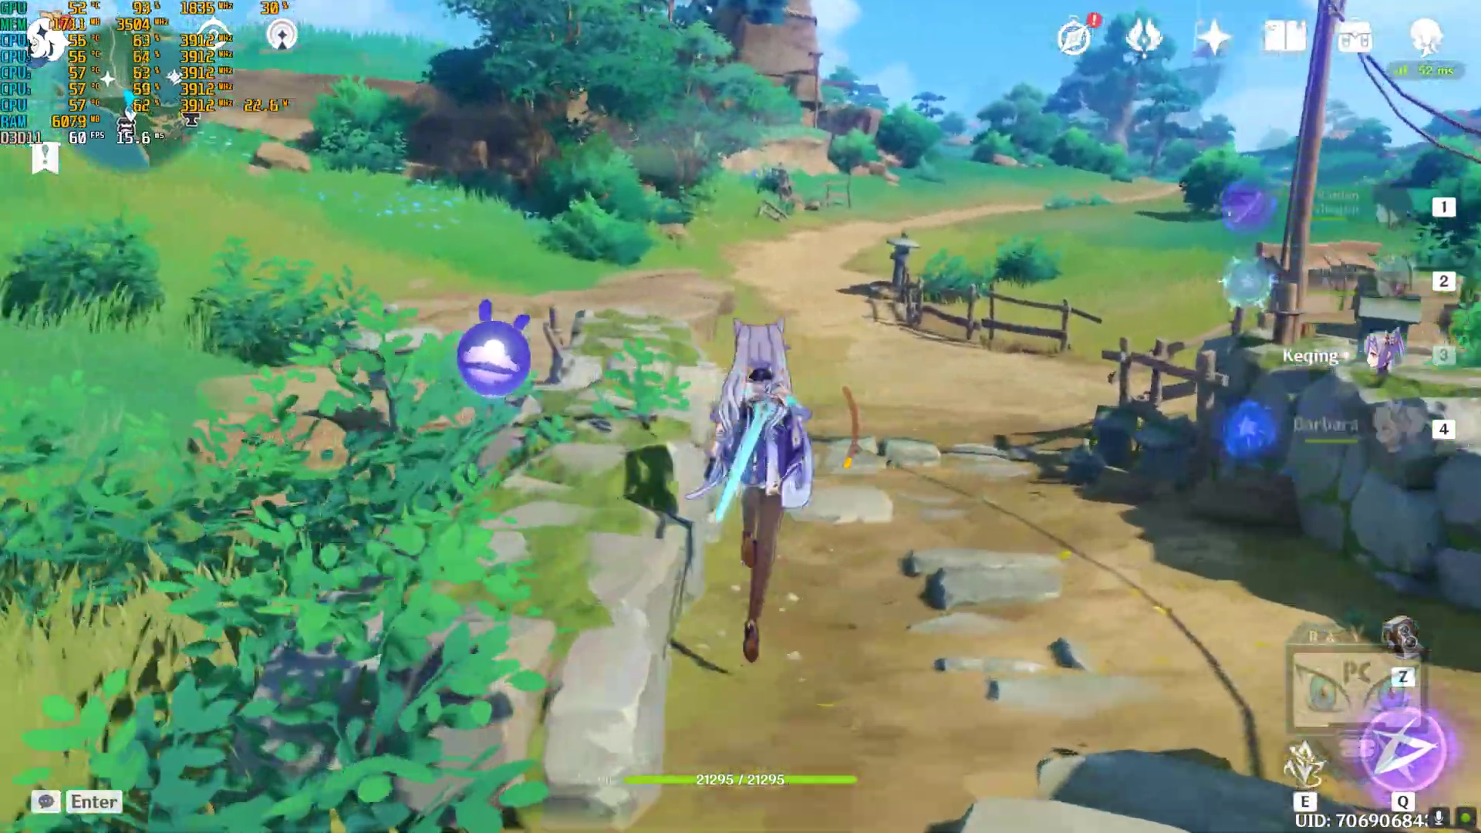
pyautogui.press('e')
pyautogui.press('w')
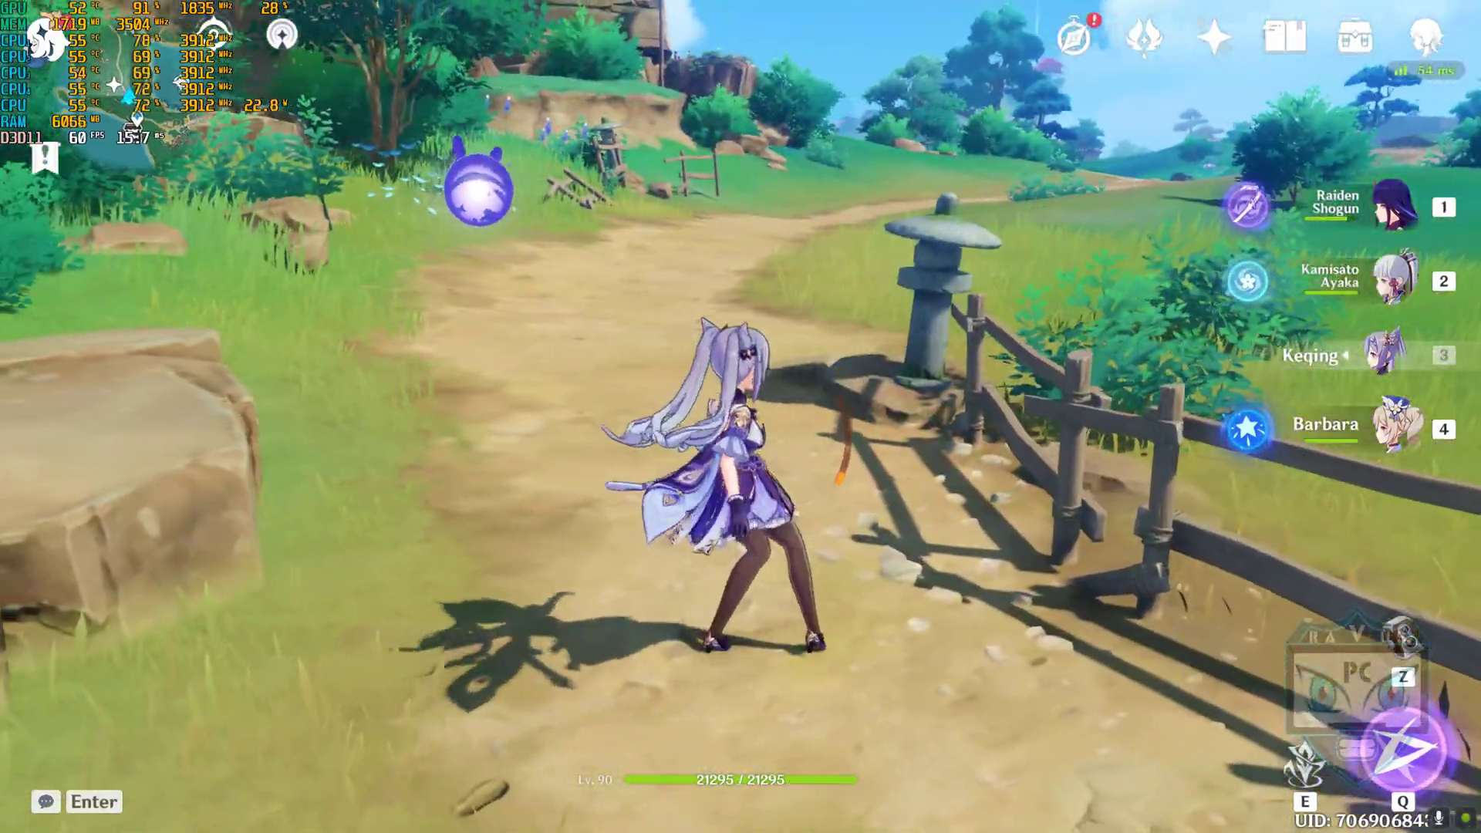
# Step: Check the surrounding area on the Narukami Island world map, then close it
pyautogui.press('Escape')
pyautogui.press('m')
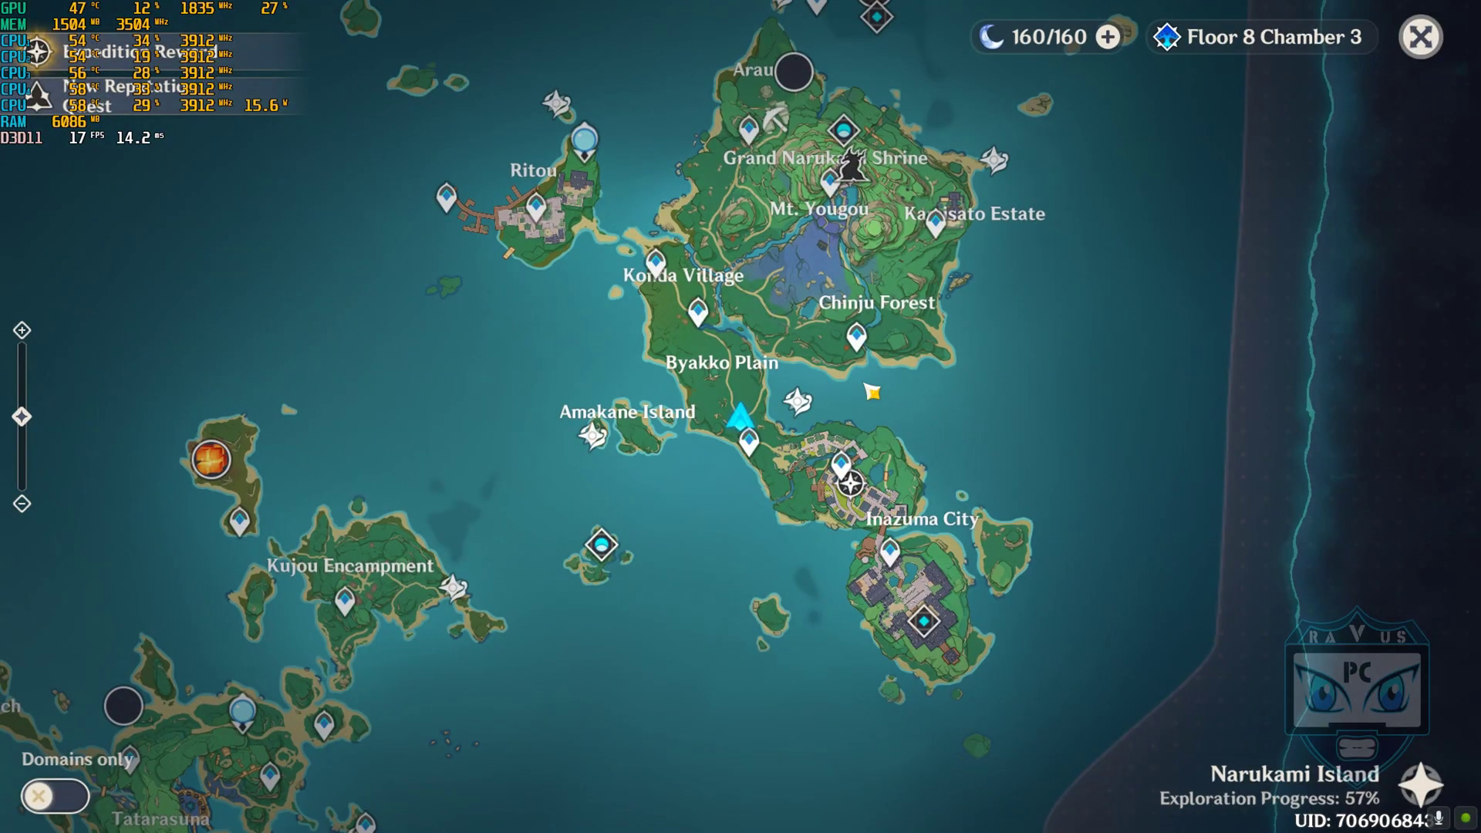
pyautogui.press('Escape')
# Step: Sprint with Keqing along the grassy edge of the dirt path towards the bushes below the cliffs
pyautogui.press('w')
pyautogui.press('d')
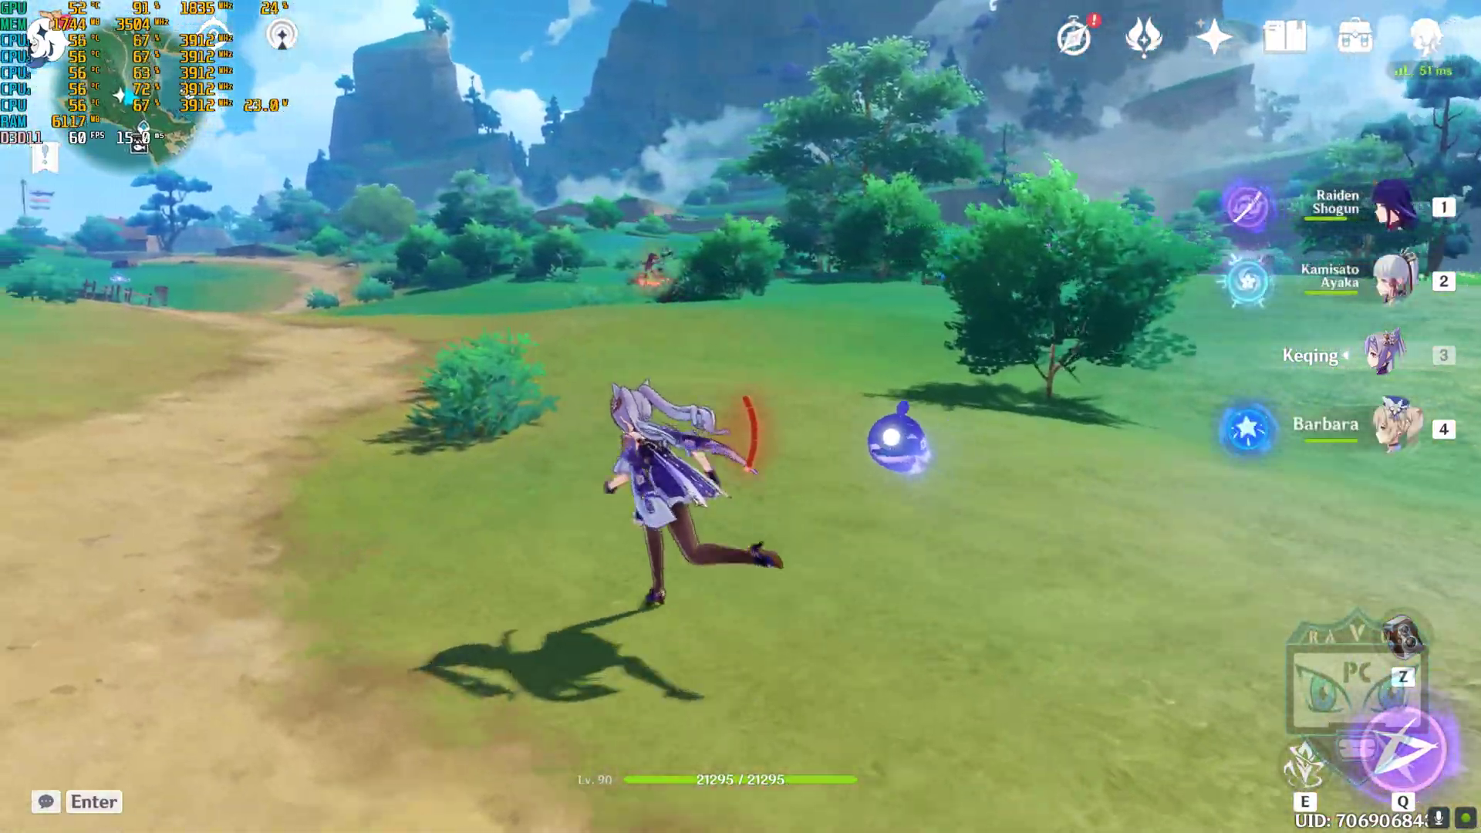
pyautogui.press('space')
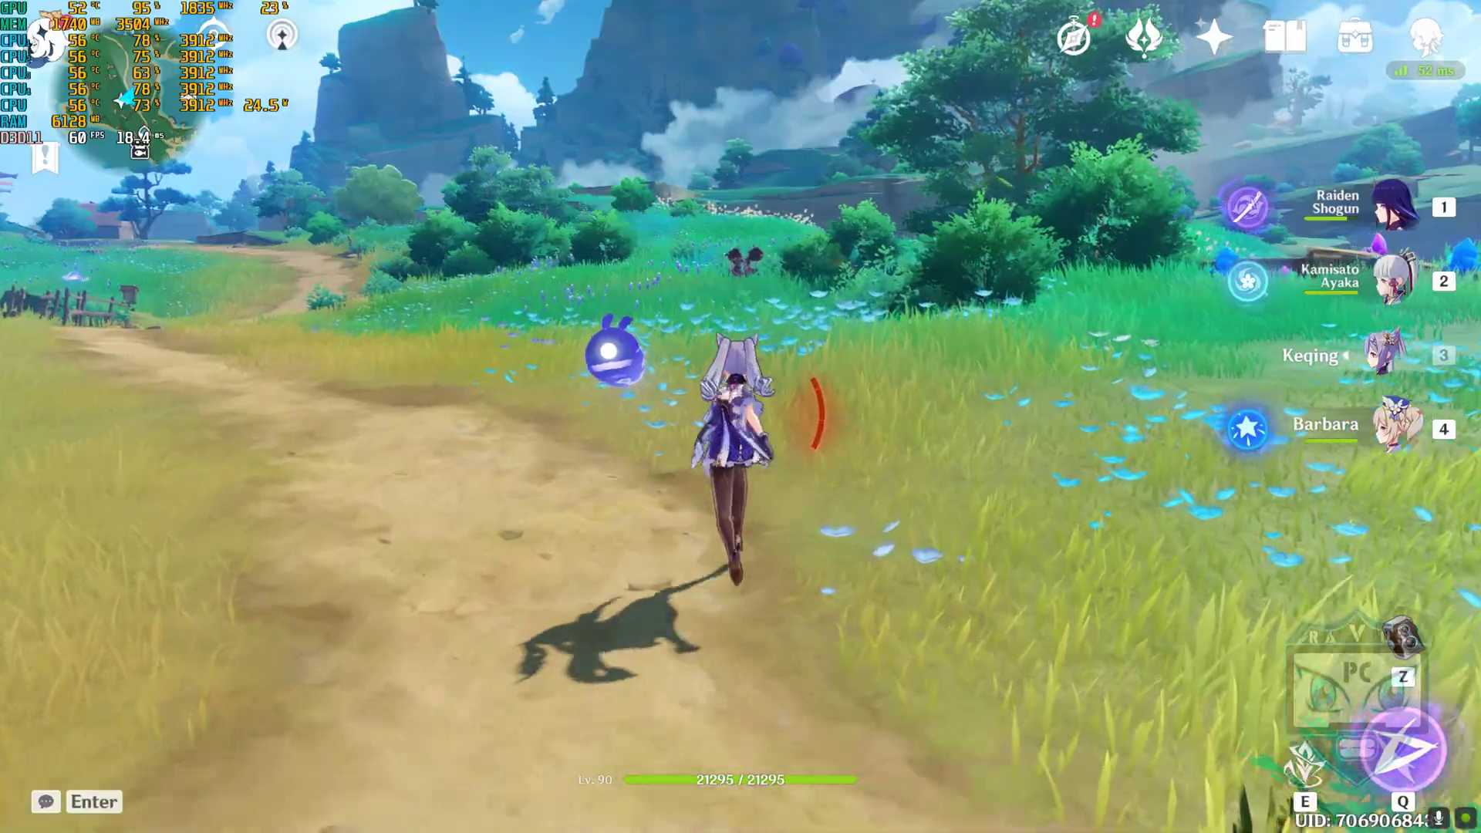
# Step: Run through the flowery grass to the hilichurl camp and attack the enemies with Keqing's elemental skill and sword strikes
pyautogui.press('w')
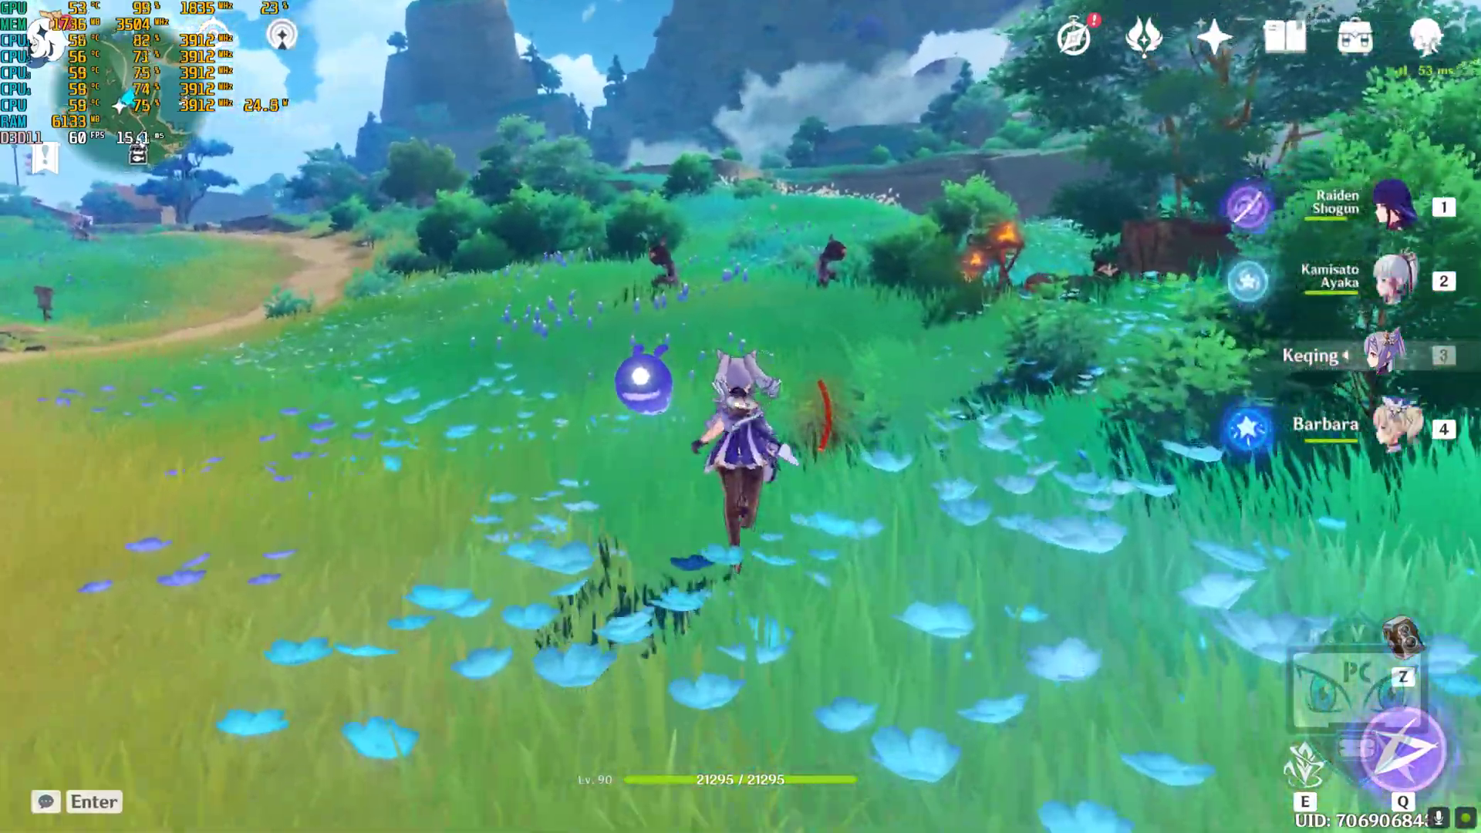
pyautogui.press('w')
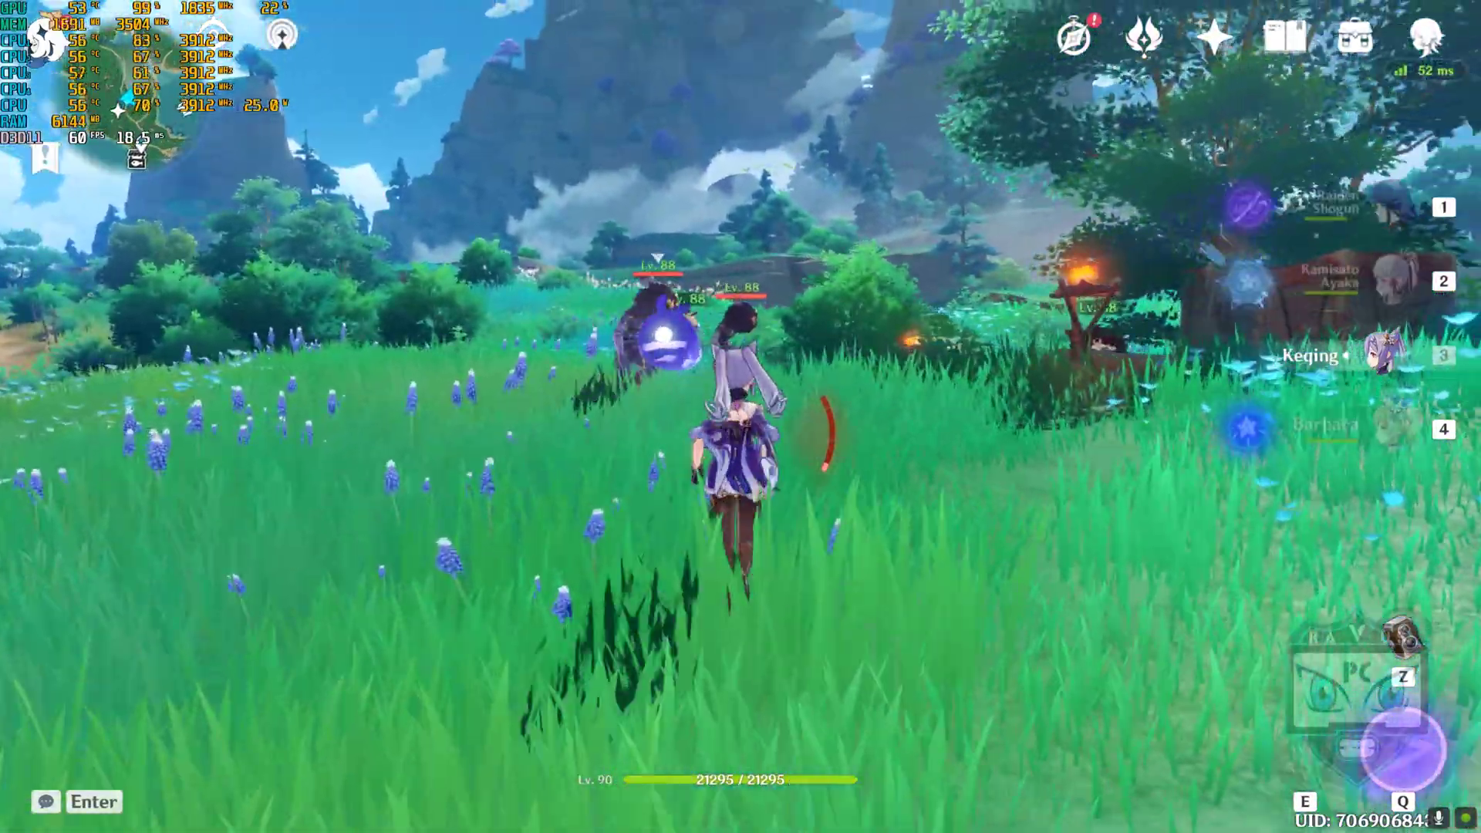
pyautogui.press('e')
pyautogui.click(741, 416)
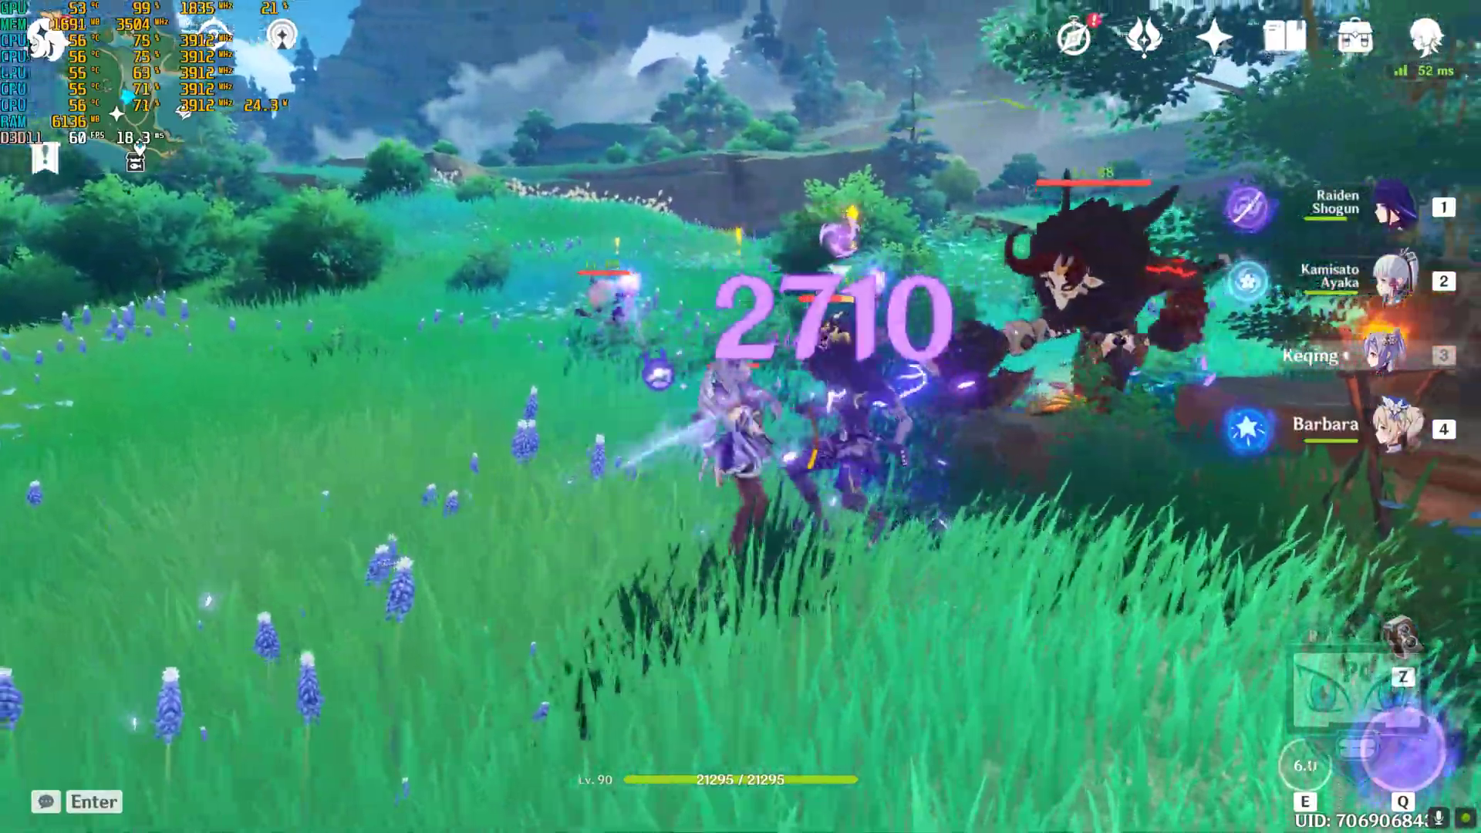
pyautogui.click(741, 416)
pyautogui.click(740, 416)
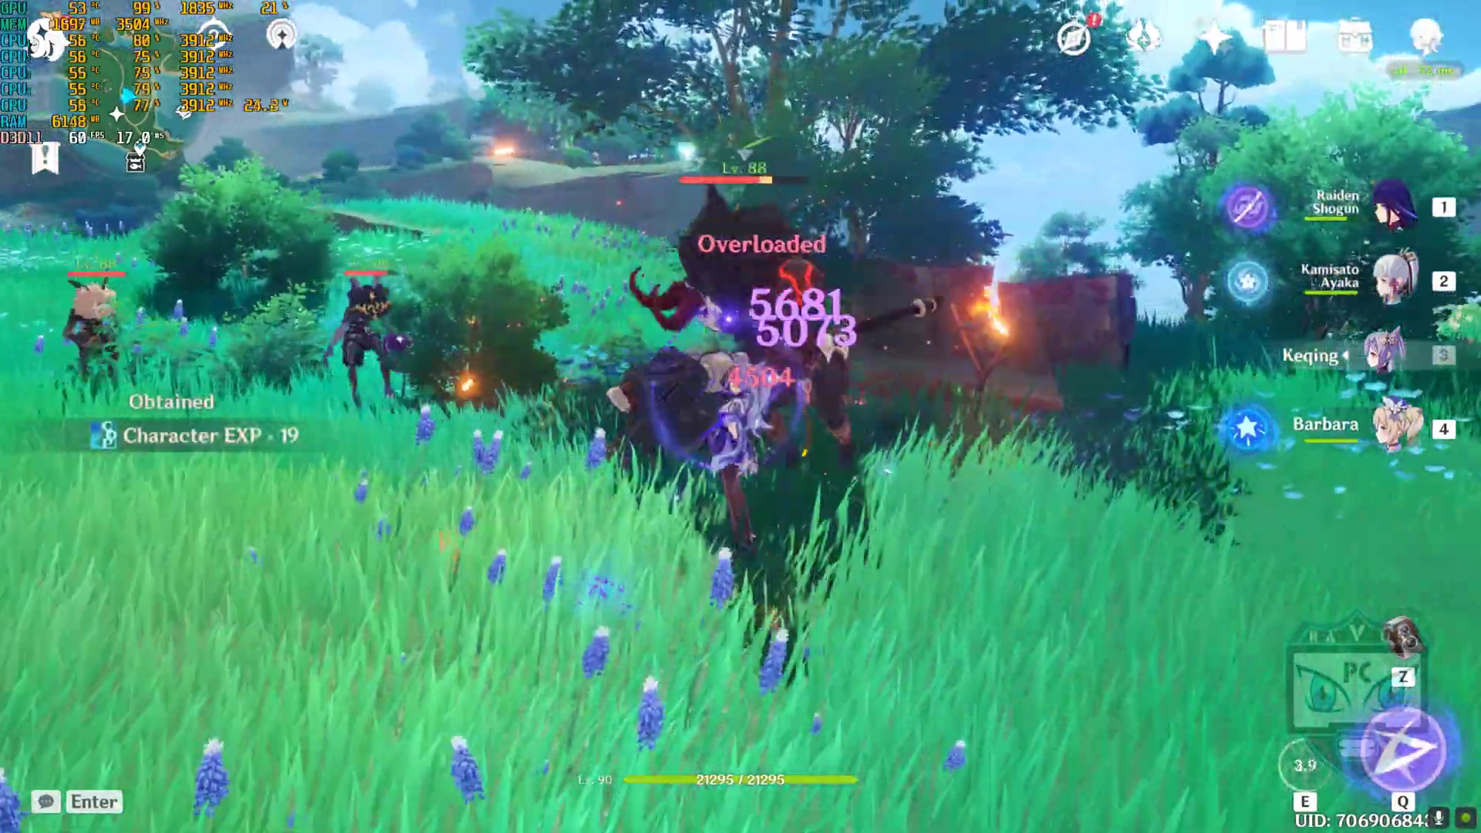
# Step: Switch to Kamisato Ayaka, cast her elemental skill and strike the smaller hilichurls around the camp with her sword
pyautogui.press('q')
pyautogui.press('2')
pyautogui.press('e')
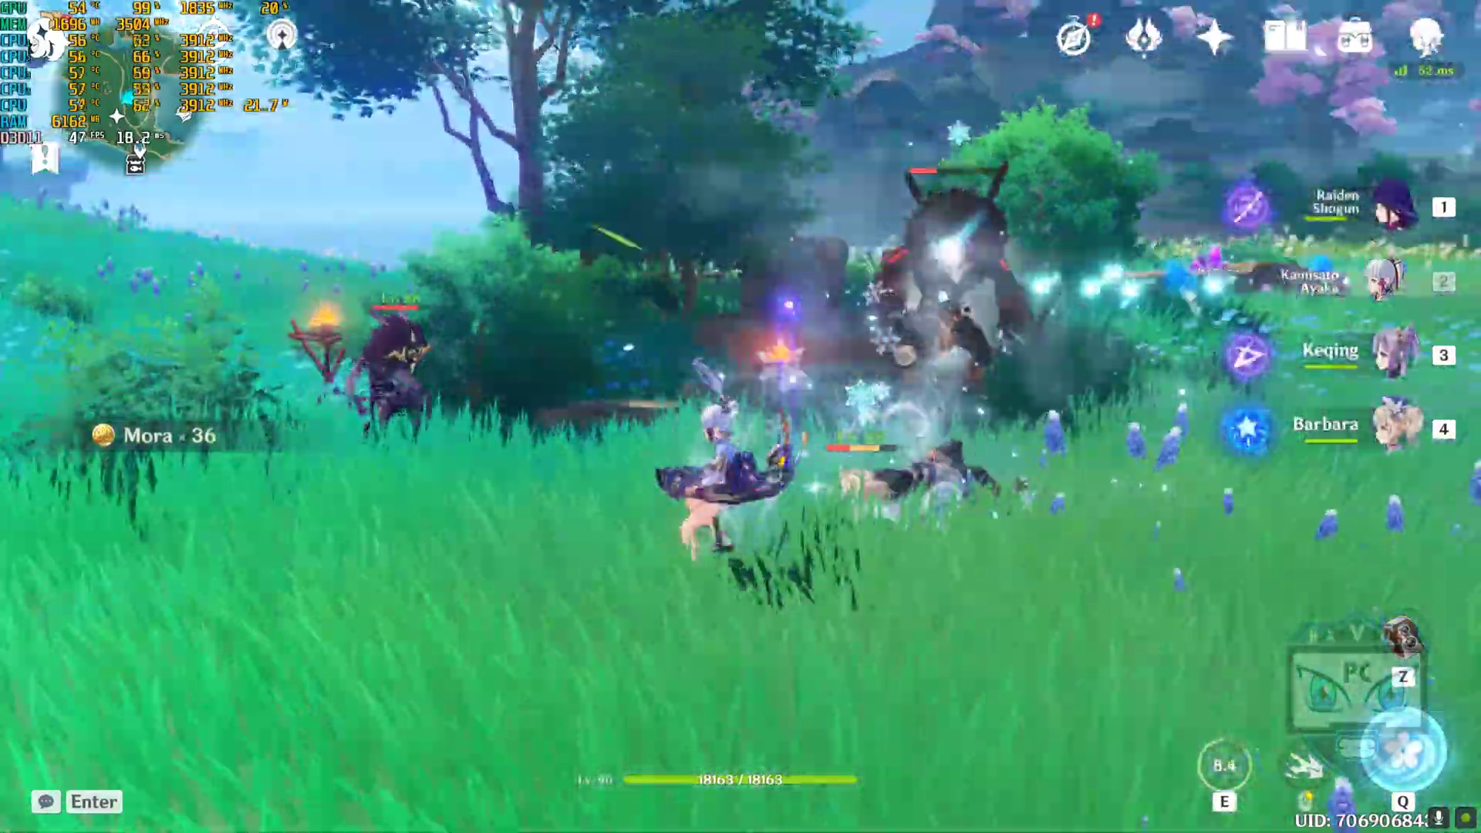
pyautogui.click(741, 416)
pyautogui.click(740, 416)
pyautogui.click(740, 417)
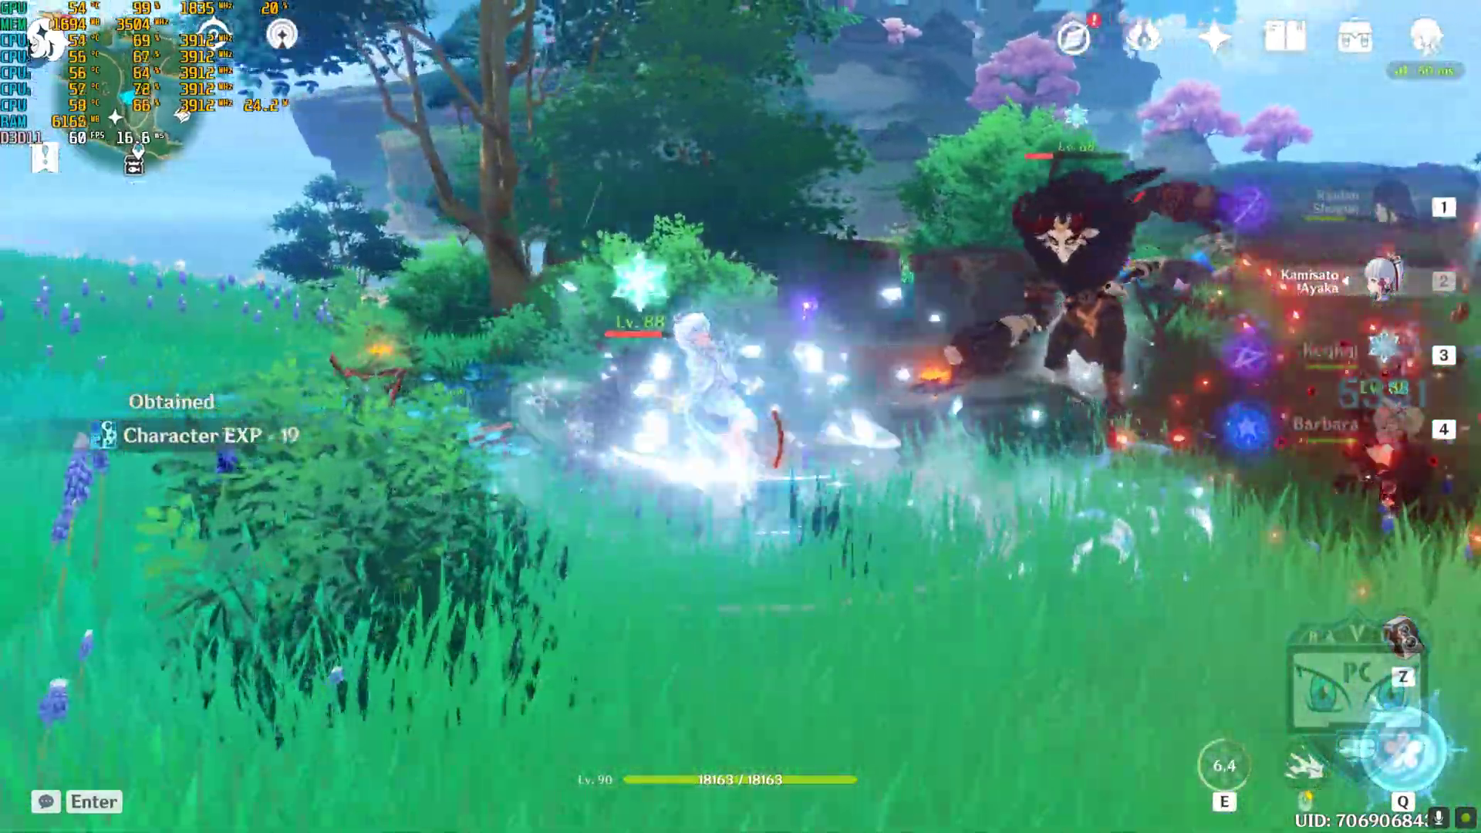
pyautogui.click(741, 416)
pyautogui.click(741, 416)
pyautogui.rightClick(740, 417)
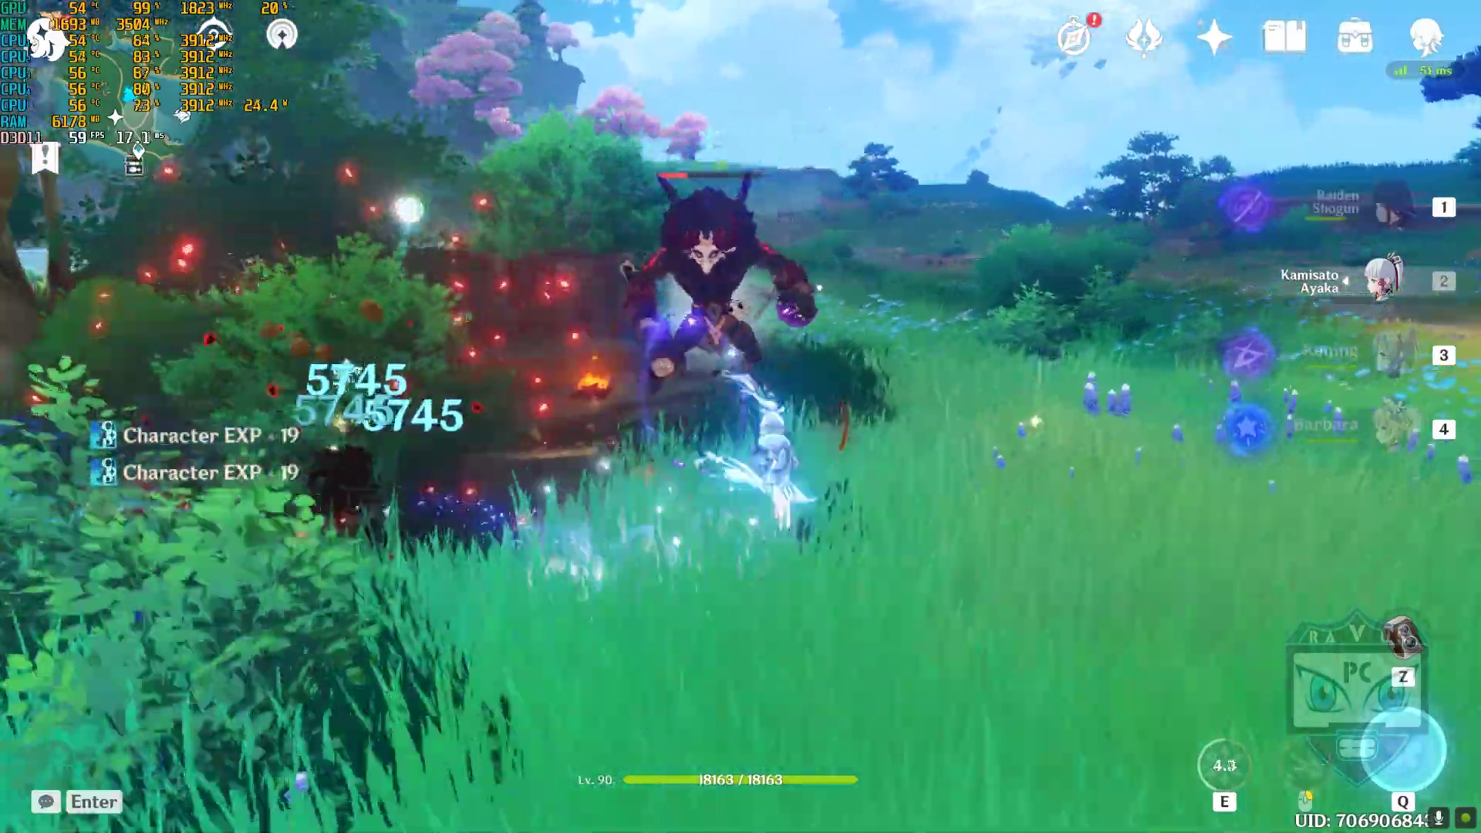
# Step: Defeat the large horned enemy with Ayaka's sword strikes and dashes, and run through the grass towards the fenced dirt path
pyautogui.click(741, 416)
pyautogui.click(740, 416)
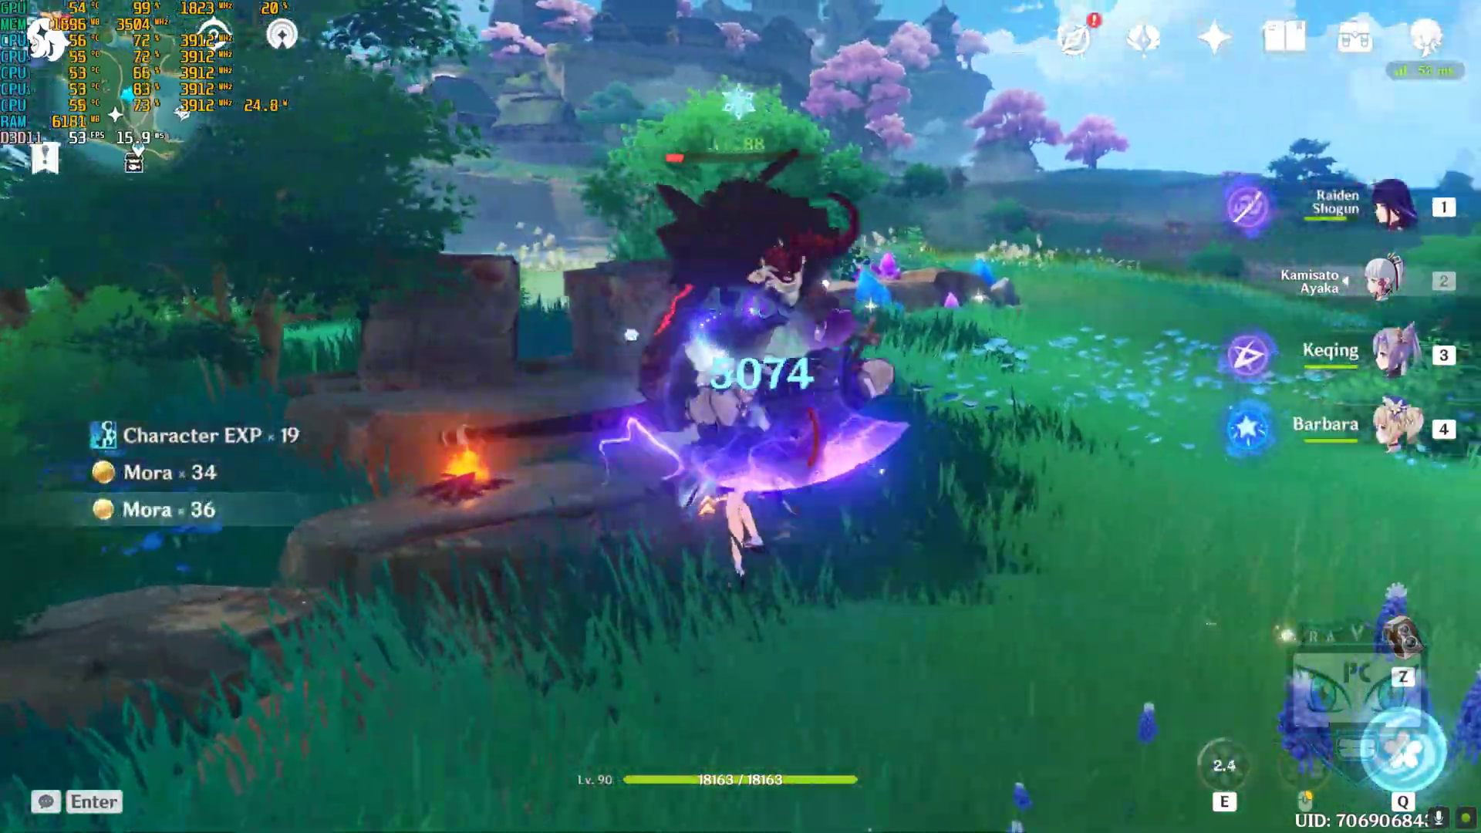
pyautogui.click(740, 416)
pyautogui.rightClick(741, 417)
pyautogui.click(740, 417)
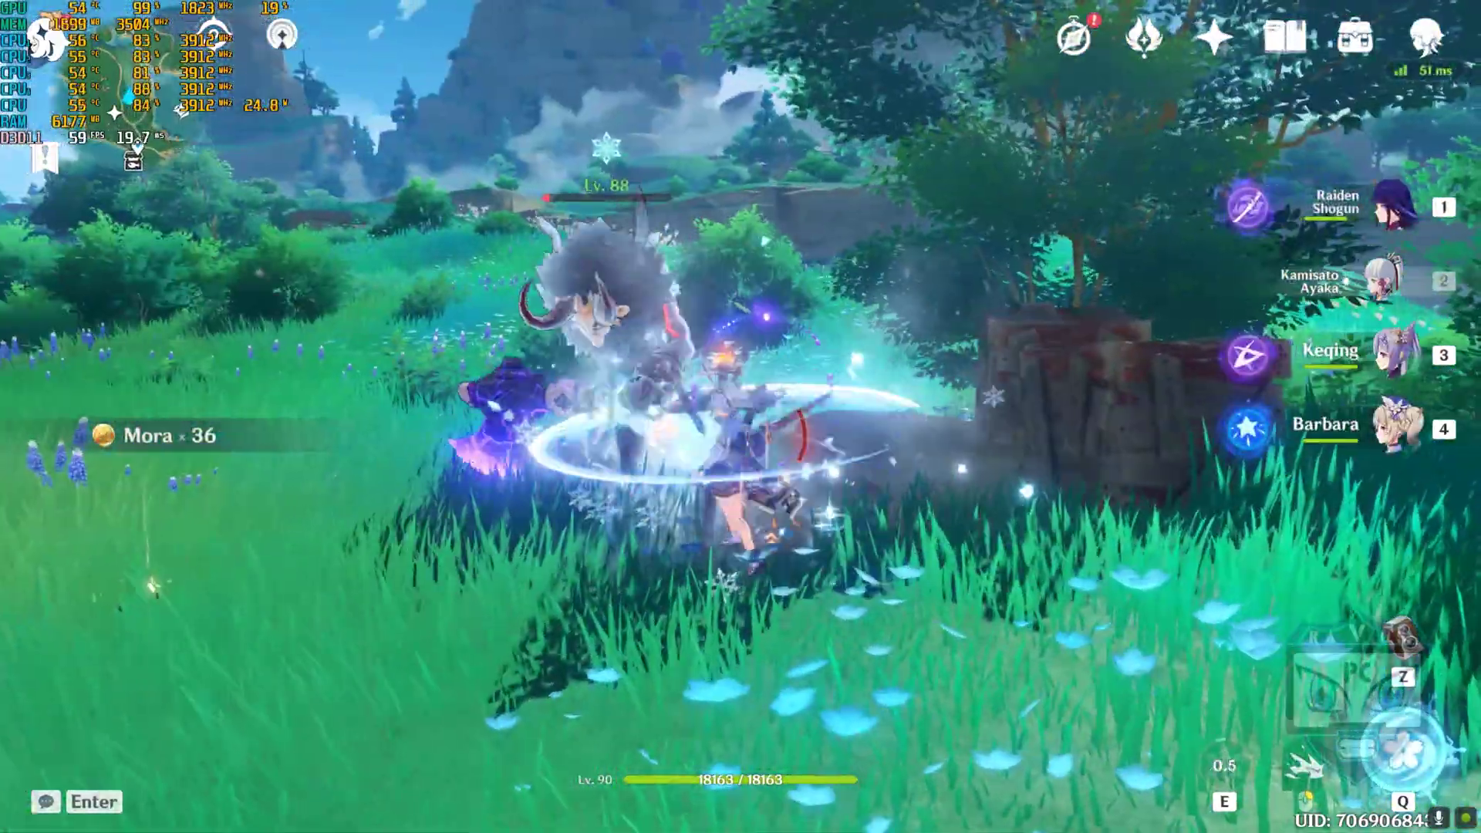
pyautogui.click(740, 416)
pyautogui.rightClick(740, 417)
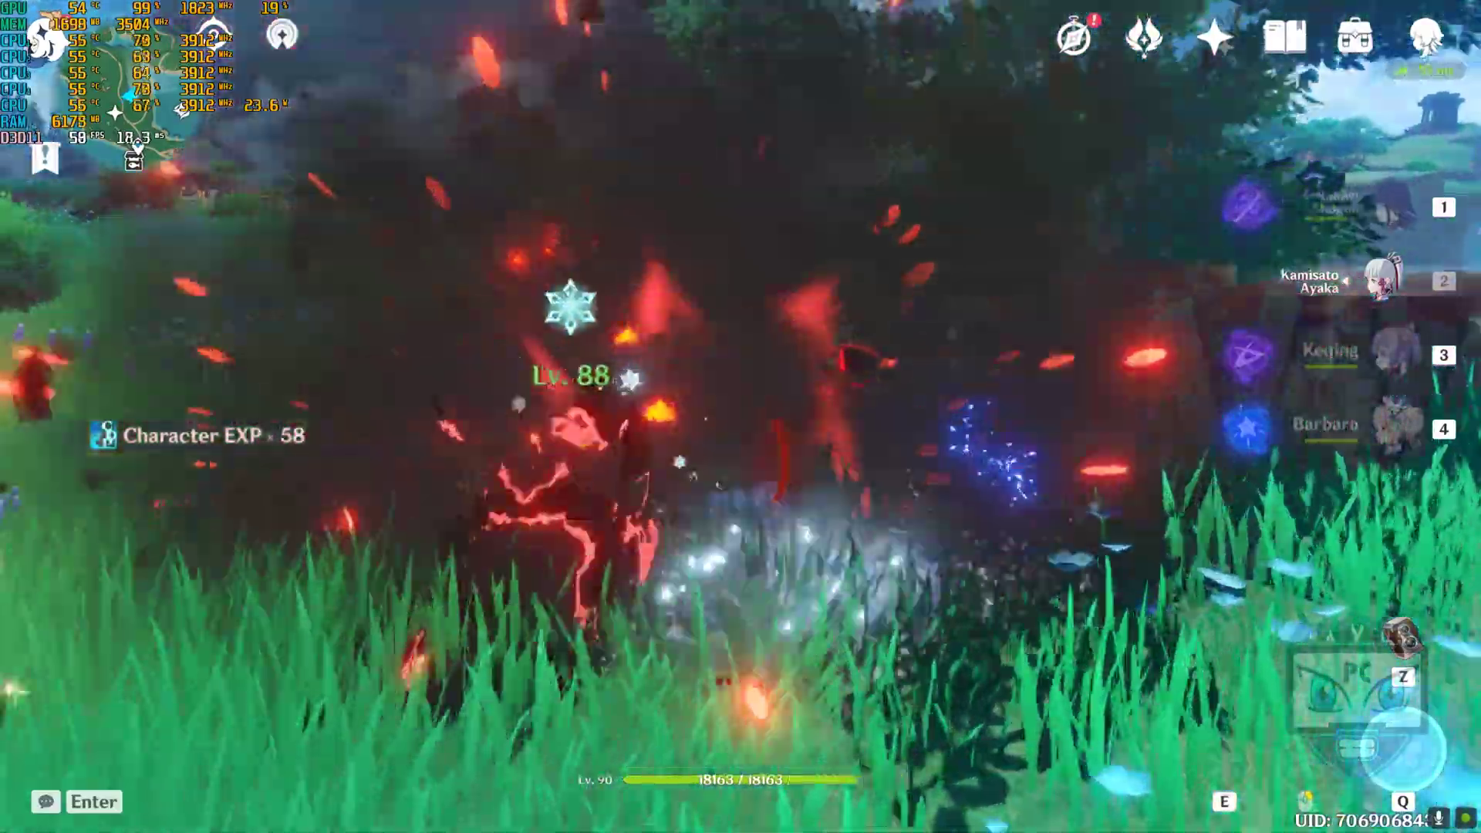
pyautogui.press('w')
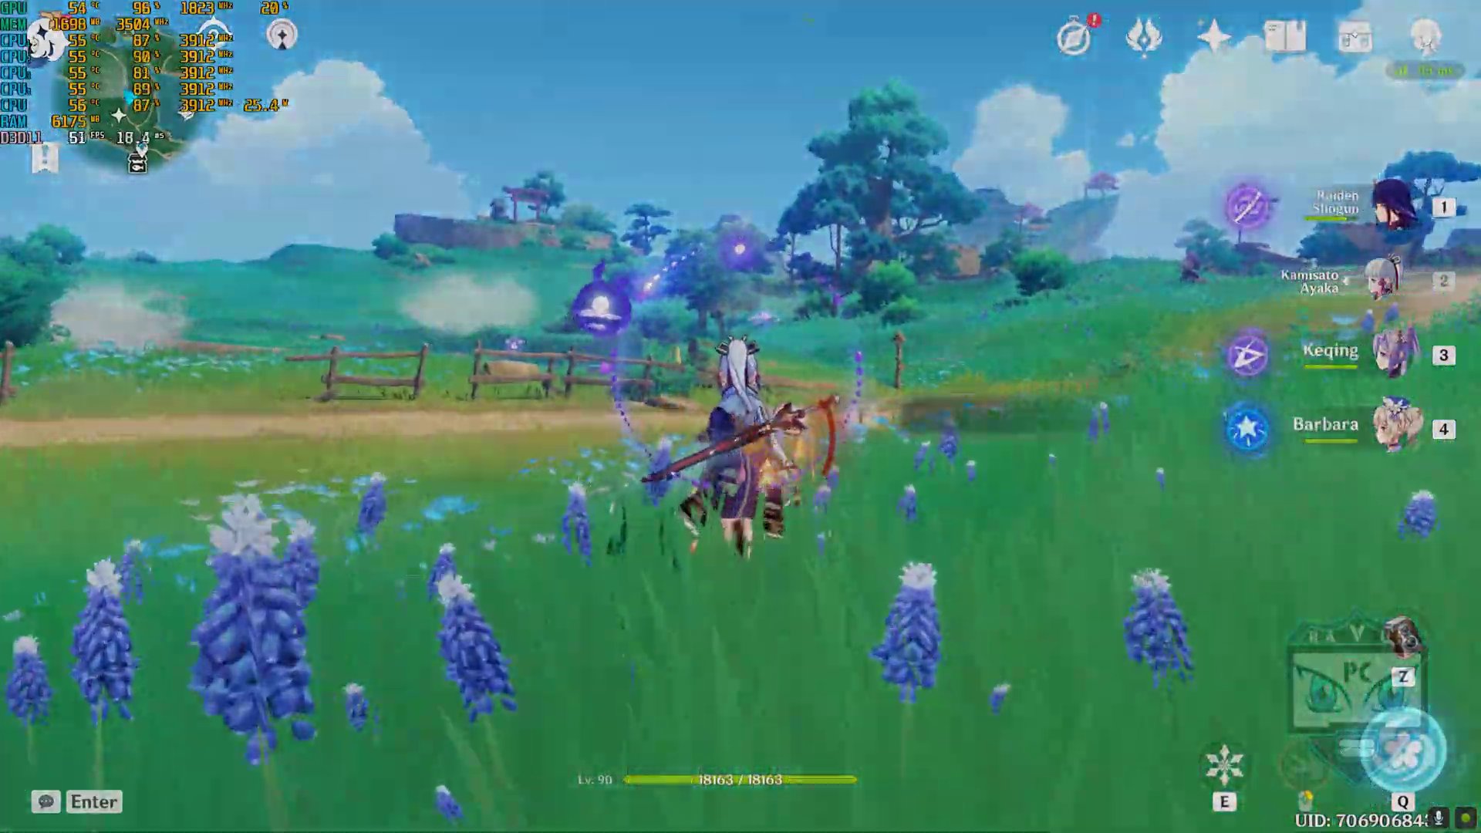